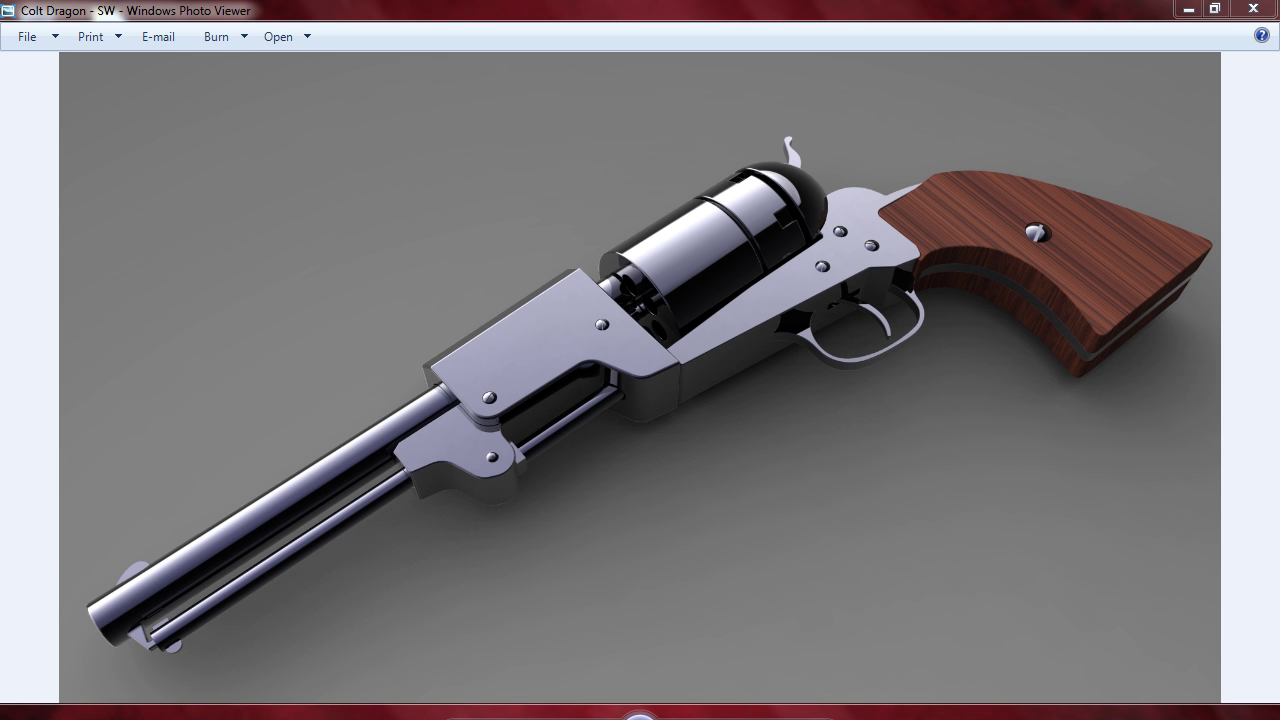
Compare the Colt Dragon rendering with the Colt_Dragoon_Mod_1848 reference photo and switch to SolidWorks.
{"action": "key", "text": "Right"}
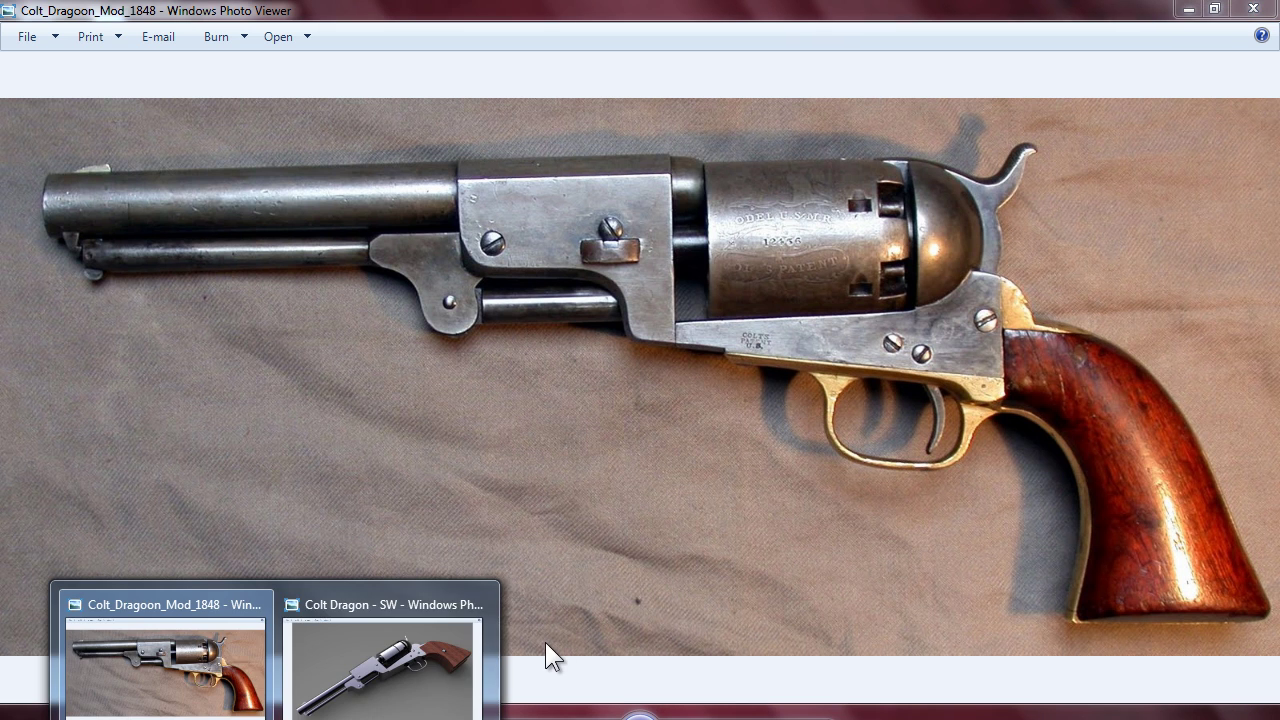
{"action": "left_click", "coordinate": [462, 672]}
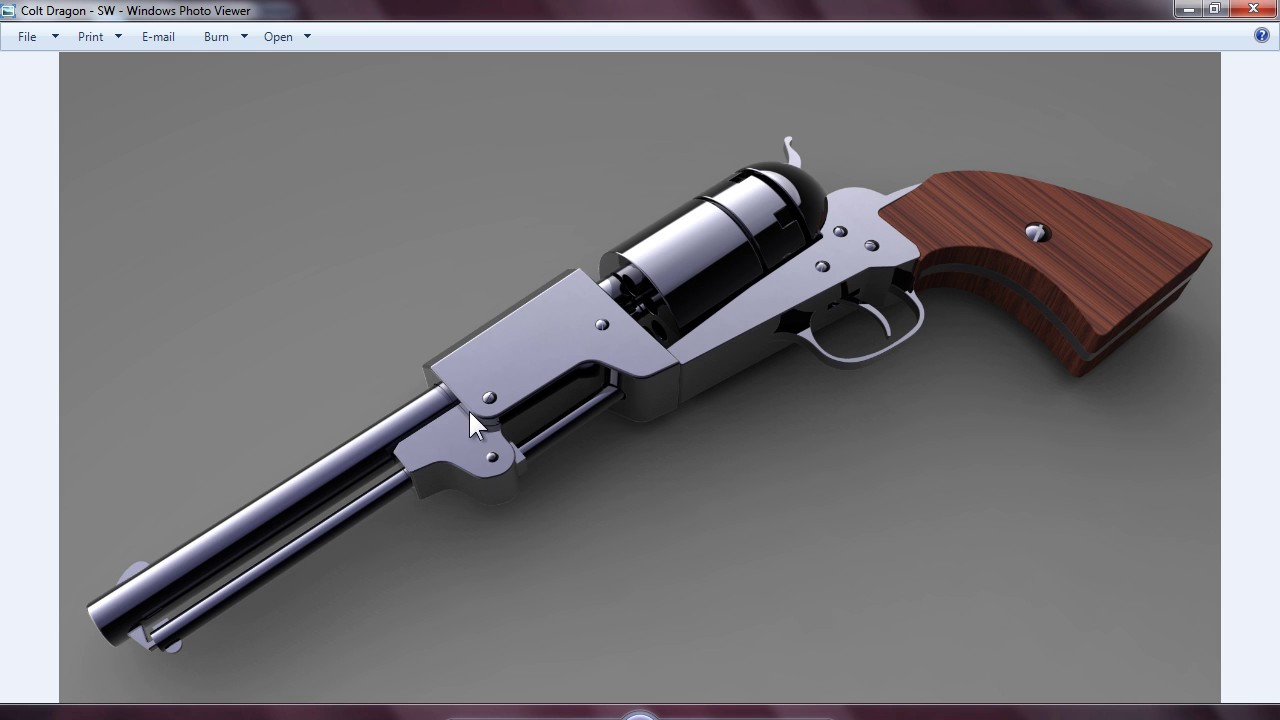
{"action": "key", "text": "alt+Tab"}
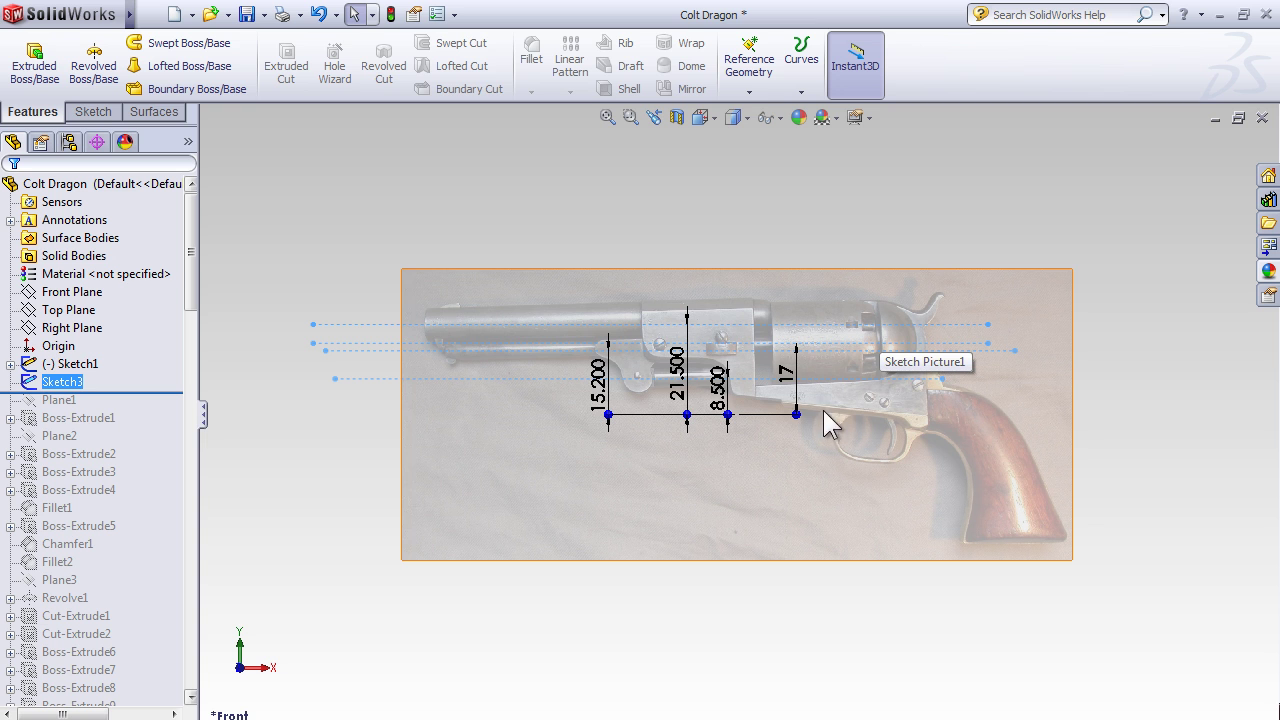
Roll the feature history forward through Boss-Extrude1, the revolver's cylinder, over the reference picture.
{"action": "left_click", "coordinate": [62, 368], "text": "ctrl"}
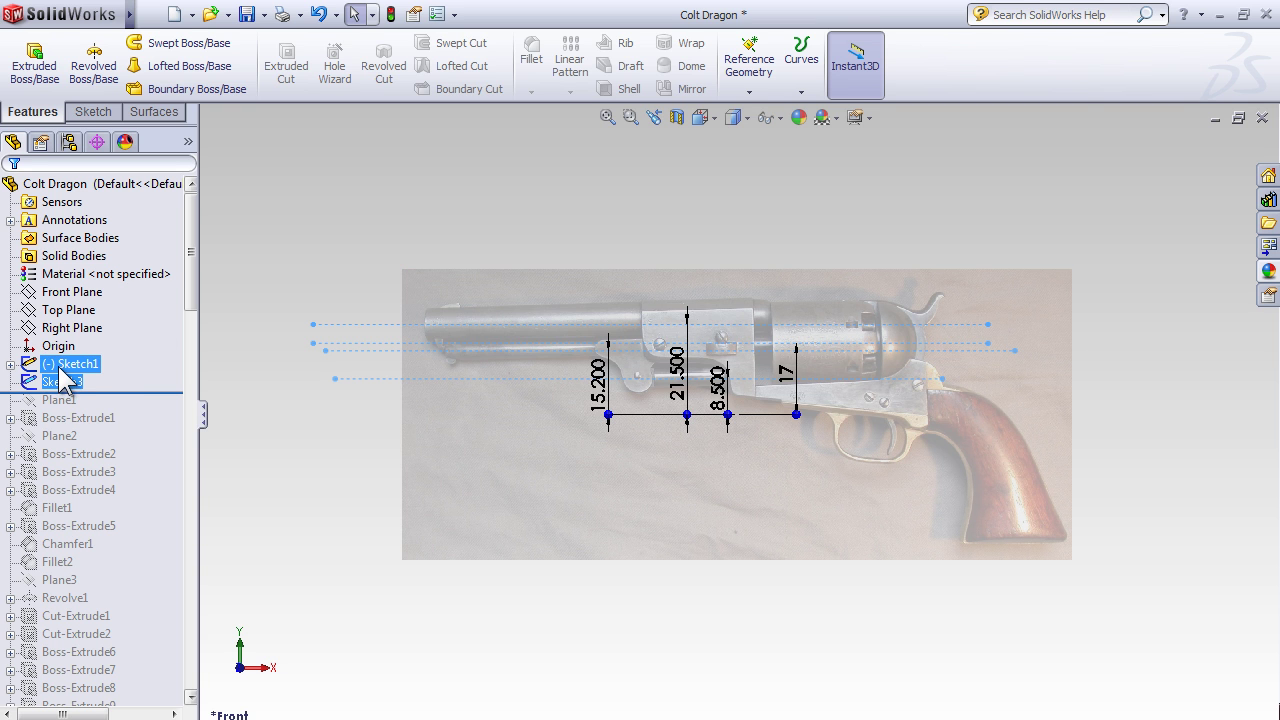
{"action": "left_click_drag", "start_coordinate": [100, 392], "coordinate": [118, 430]}
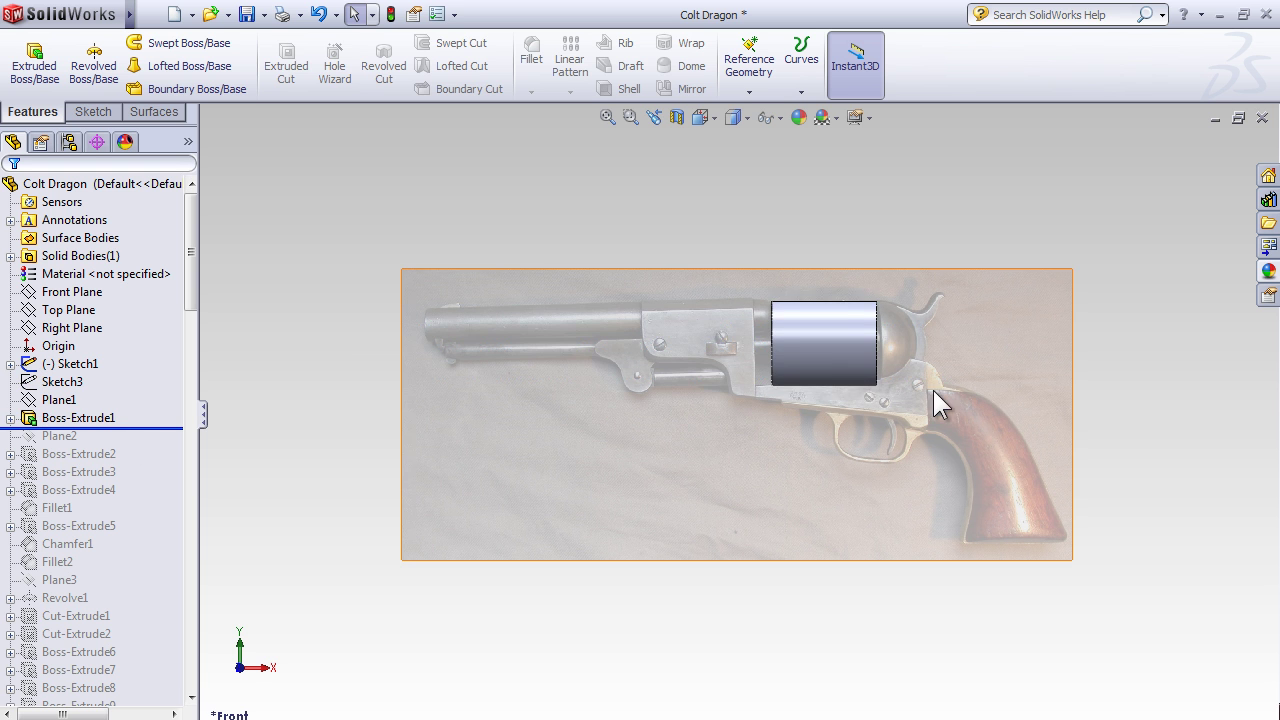
{"action": "middle_click_drag", "start_coordinate": [697, 380], "coordinate": [777, 480]}
{"action": "middle_click_drag", "start_coordinate": [810, 345], "coordinate": [771, 457]}
{"action": "scroll", "coordinate": [800, 360], "scroll_direction": "down", "scroll_amount": 5}
{"action": "scroll", "coordinate": [771, 443], "scroll_direction": "up", "scroll_amount": 5}
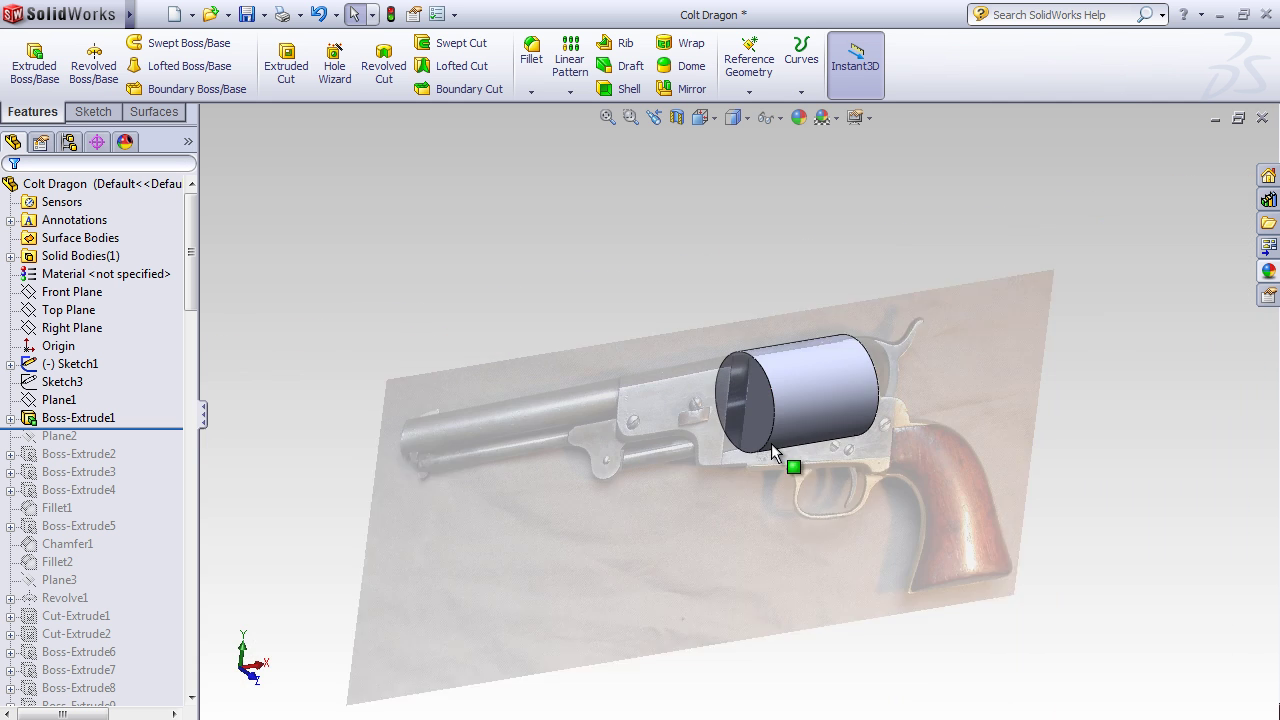
Turn on perspective display for the model view and inspect the cylinder from an angle.
{"action": "left_click", "coordinate": [866, 118]}
{"action": "left_click", "coordinate": [905, 162]}
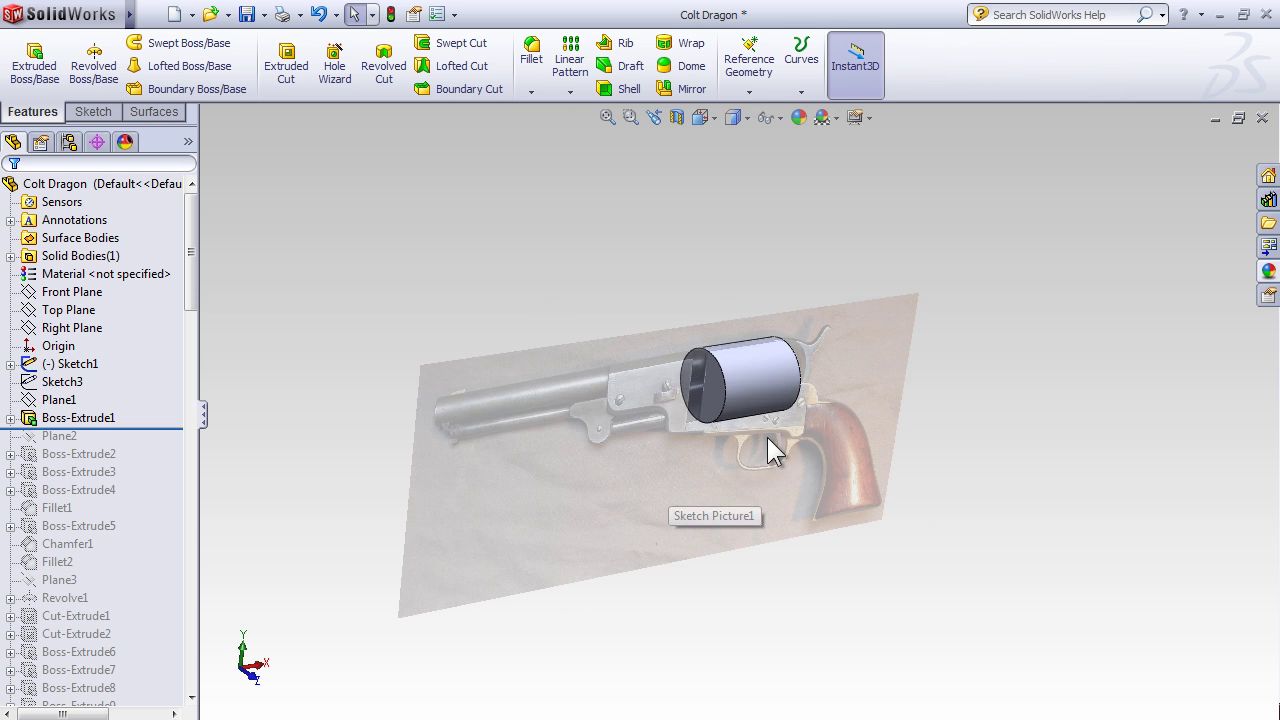
{"action": "scroll", "coordinate": [635, 409], "scroll_direction": "down", "scroll_amount": 6}
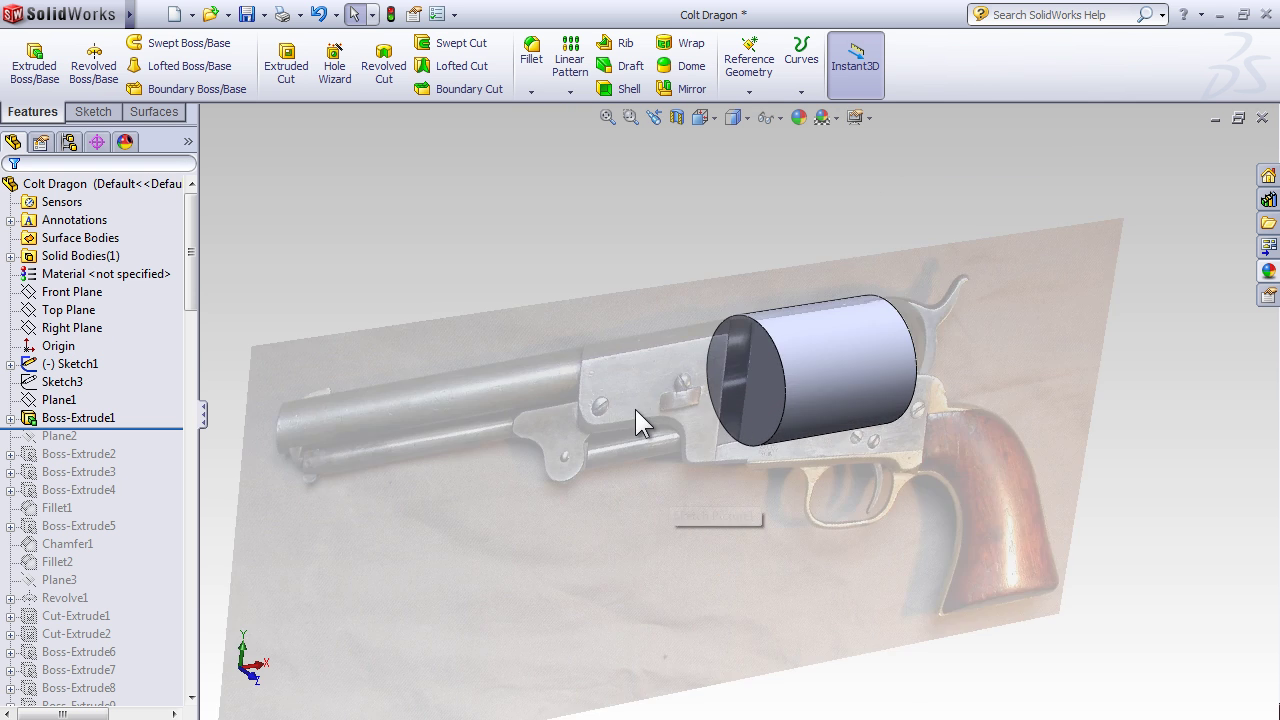
{"action": "scroll", "coordinate": [857, 421], "scroll_direction": "up", "scroll_amount": 3}
{"action": "middle_click_drag", "start_coordinate": [859, 420], "coordinate": [763, 477]}
{"action": "scroll", "coordinate": [762, 477], "scroll_direction": "up", "scroll_amount": 5}
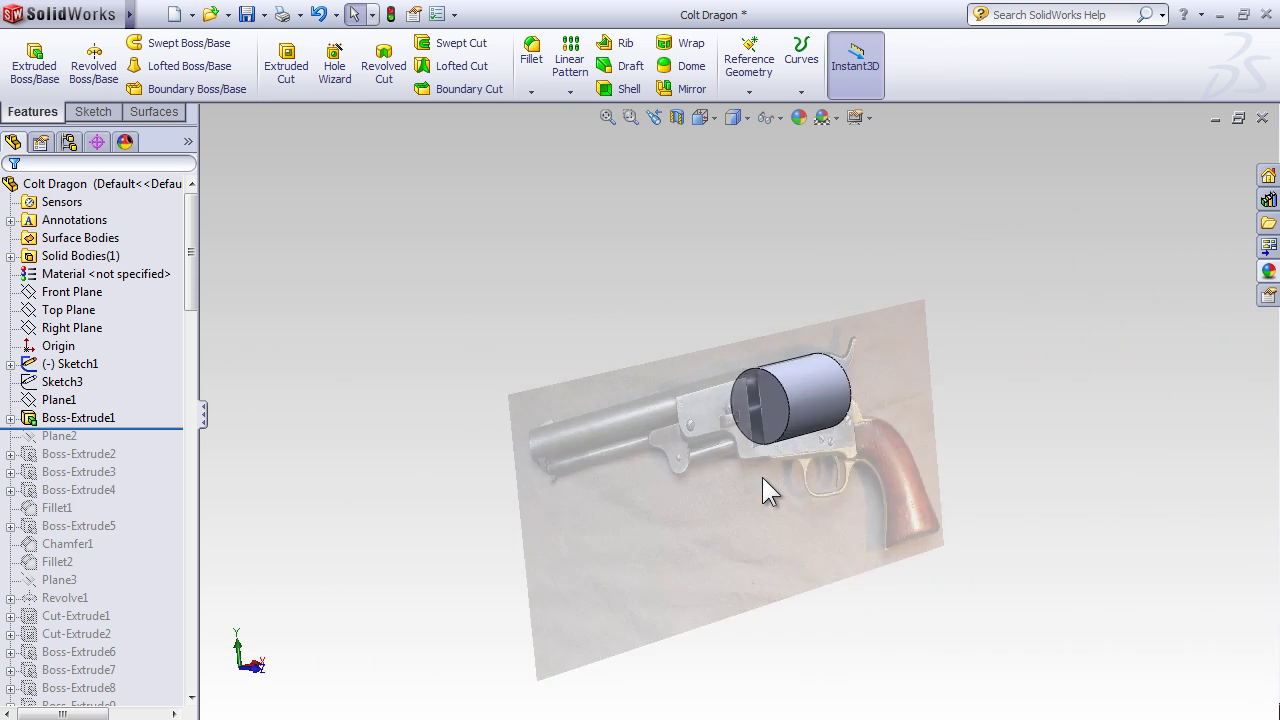
{"action": "middle_click_drag", "start_coordinate": [777, 580], "coordinate": [780, 540]}
Roll the feature history forward through Plane2 and Boss-Extrude2, the long barrel.
{"action": "left_click_drag", "start_coordinate": [148, 428], "coordinate": [140, 470]}
{"action": "middle_click_drag", "start_coordinate": [476, 458], "coordinate": [771, 566]}
{"action": "scroll", "coordinate": [643, 408], "scroll_direction": "down", "scroll_amount": 4}
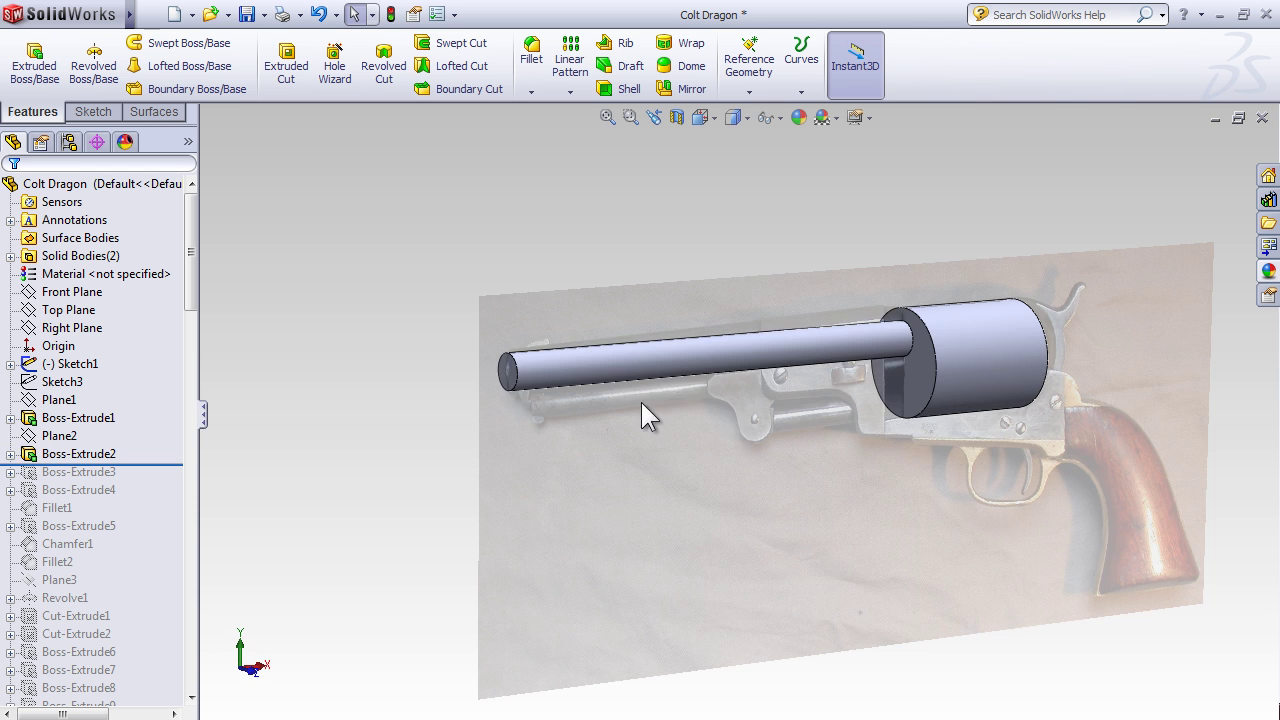
Show the sketch behind Boss-Extrude2 and examine where the barrel meets the cylinder.
{"action": "left_click", "coordinate": [10, 454]}
{"action": "left_click", "coordinate": [78, 471]}
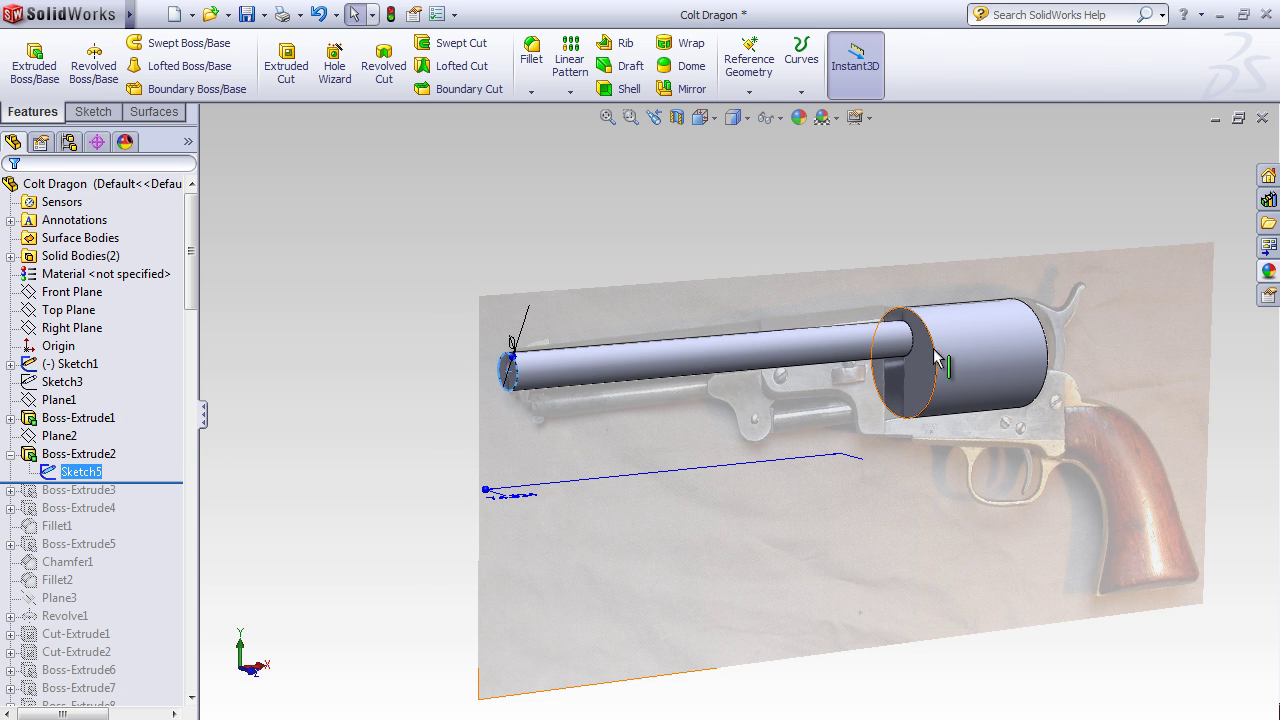
{"action": "middle_click_drag", "start_coordinate": [972, 376], "coordinate": [908, 390]}
{"action": "scroll", "coordinate": [909, 396], "scroll_direction": "down", "scroll_amount": 8}
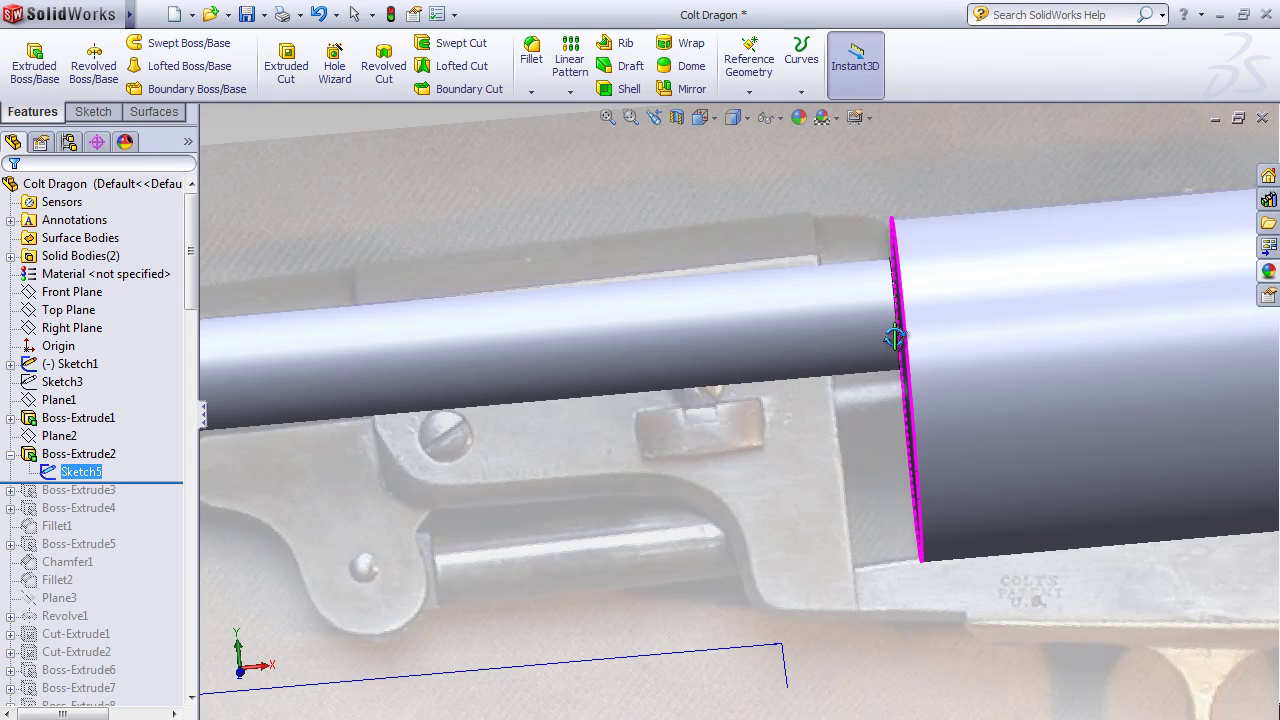
{"action": "scroll", "coordinate": [898, 305], "scroll_direction": "down", "scroll_amount": 5}
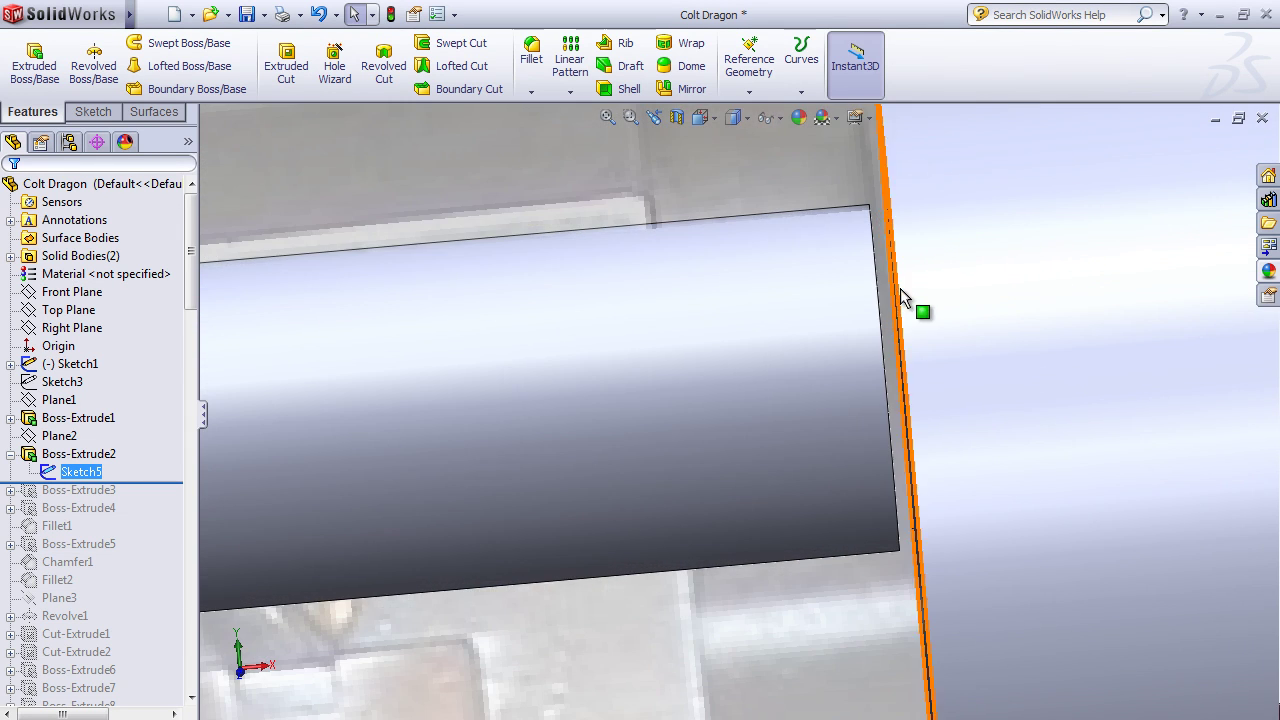
{"action": "scroll", "coordinate": [872, 312], "scroll_direction": "up", "scroll_amount": 10}
{"action": "scroll", "coordinate": [775, 420], "scroll_direction": "down", "scroll_amount": 3}
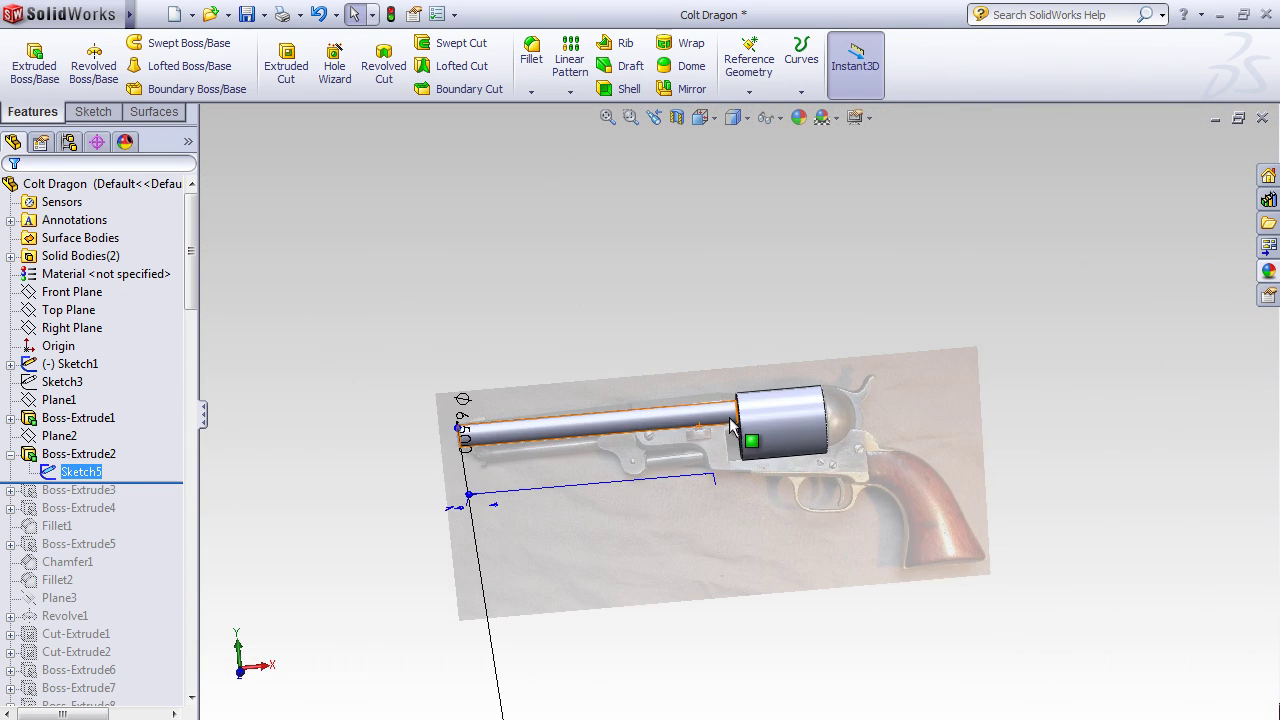
Roll the feature history forward through Boss-Extrude3, the thin rod below the barrel.
{"action": "left_click", "coordinate": [10, 454]}
{"action": "left_click", "coordinate": [74, 492], "text": "ctrl"}
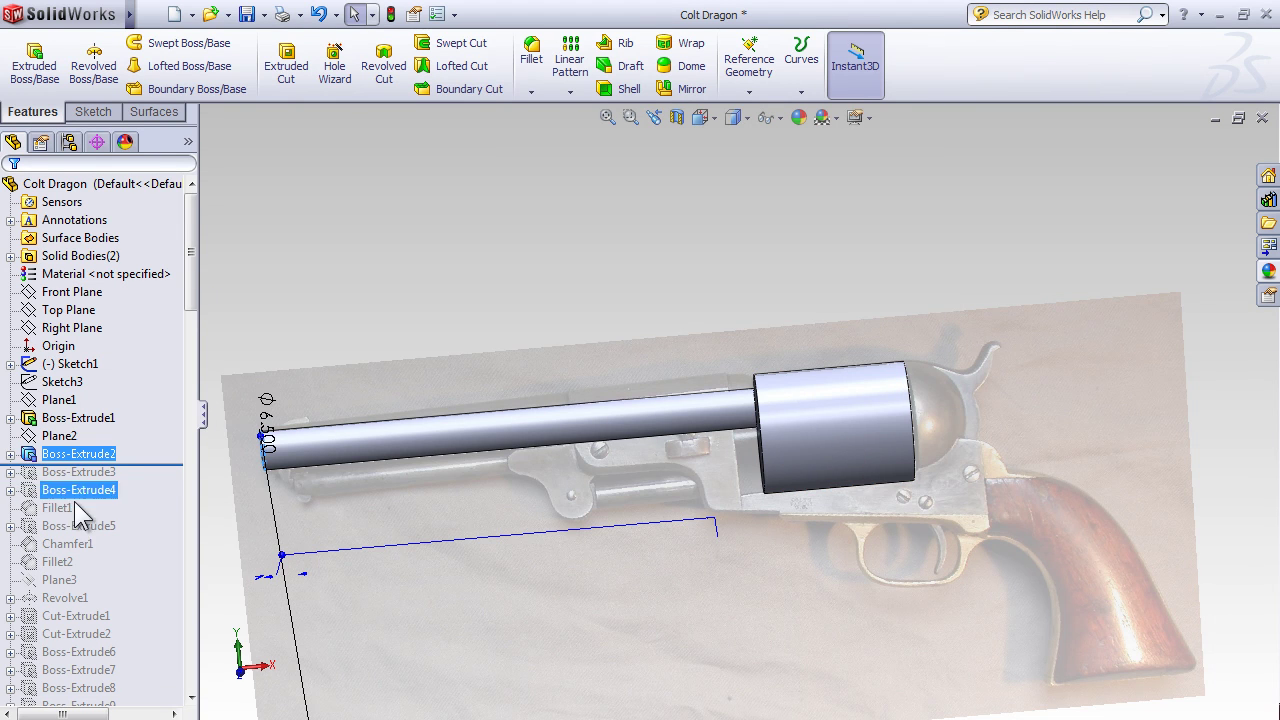
{"action": "left_click_drag", "start_coordinate": [152, 463], "coordinate": [175, 485]}
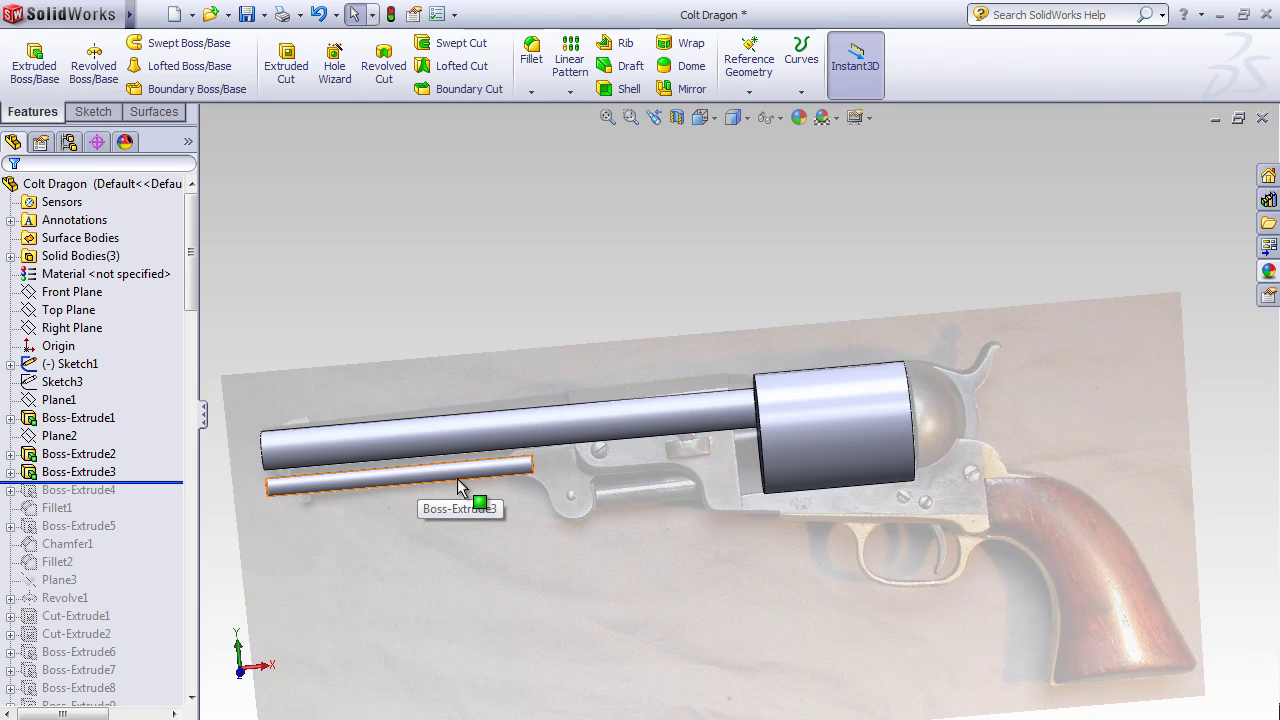
{"action": "scroll", "coordinate": [450, 485], "scroll_direction": "down", "scroll_amount": 2}
{"action": "scroll", "coordinate": [450, 485], "scroll_direction": "up", "scroll_amount": 3}
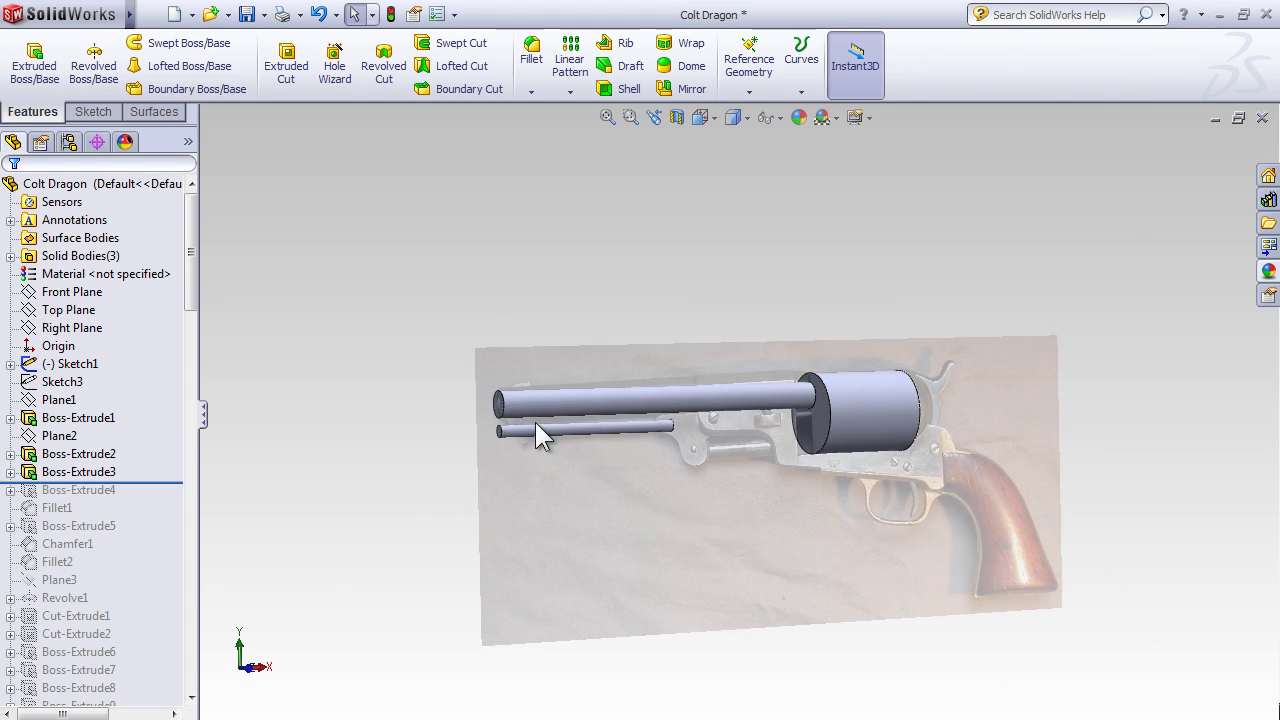
{"action": "scroll", "coordinate": [597, 418], "scroll_direction": "down", "scroll_amount": 3}
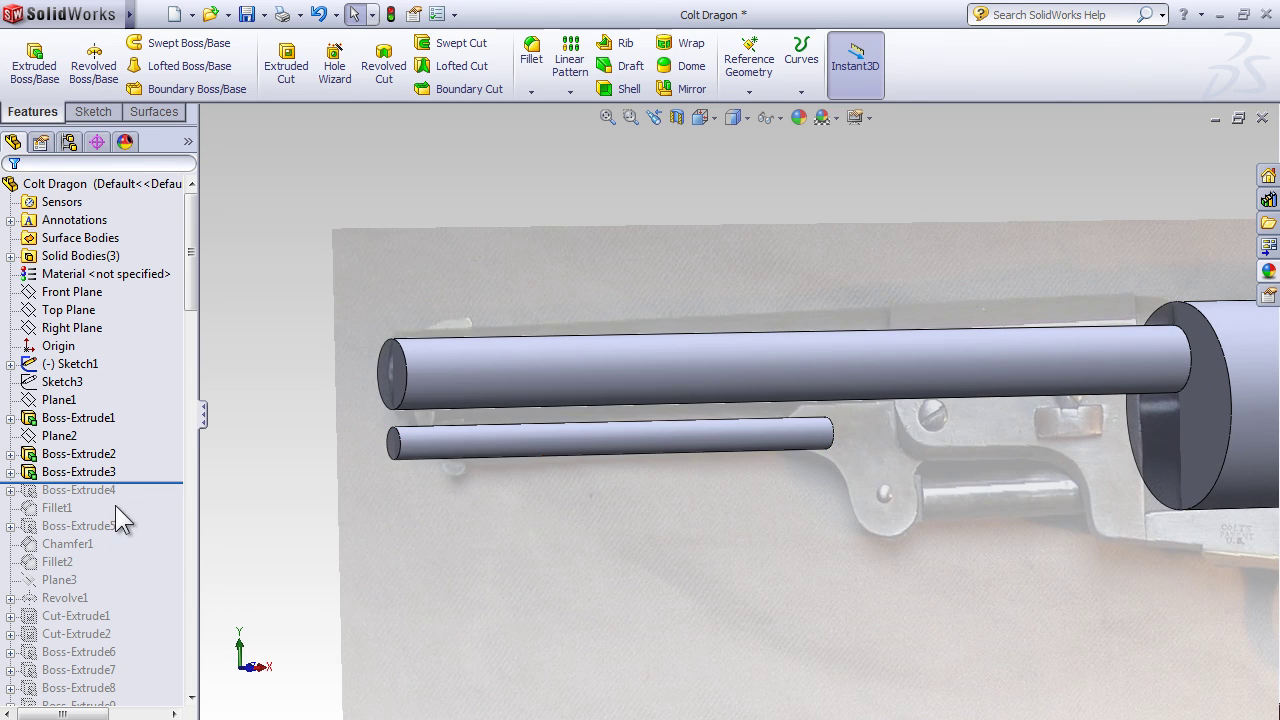
Roll the feature history forward through Boss-Extrude4, the bracket at the end of the thin rod, and inspect it.
{"action": "left_click_drag", "start_coordinate": [160, 481], "coordinate": [150, 500]}
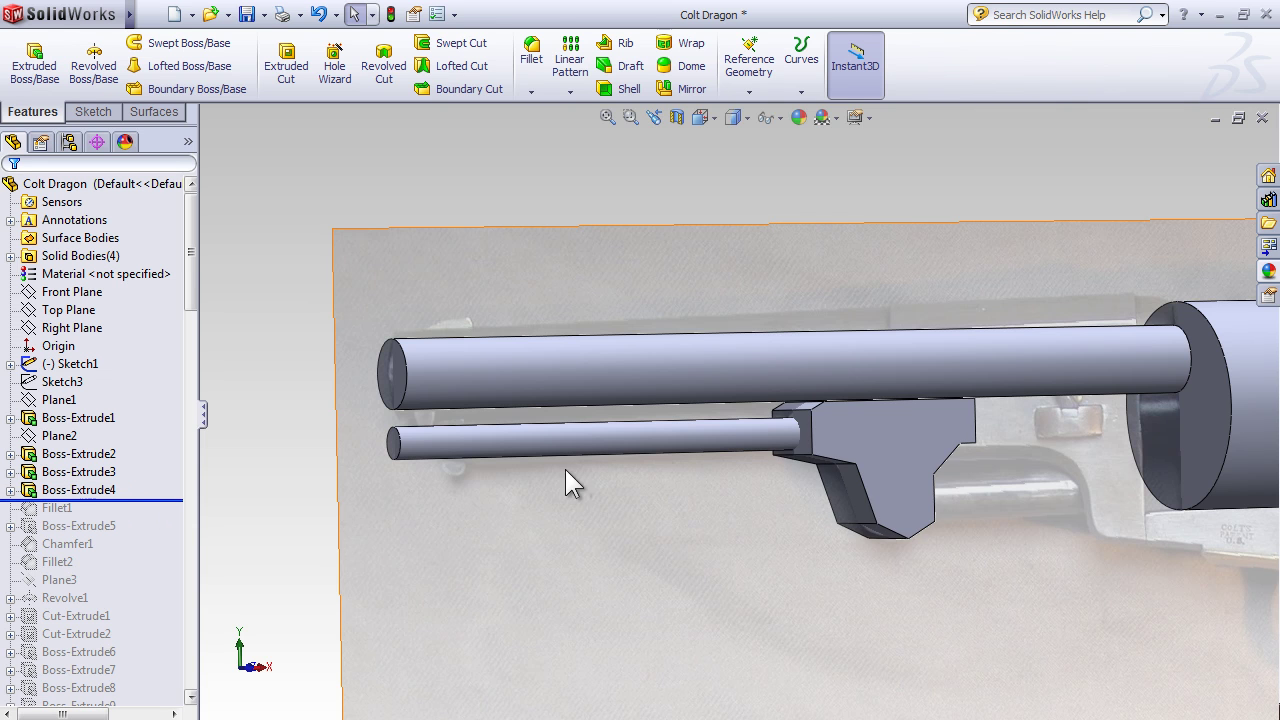
{"action": "scroll", "coordinate": [863, 466], "scroll_direction": "down", "scroll_amount": 2}
{"action": "scroll", "coordinate": [863, 466], "scroll_direction": "up", "scroll_amount": 4}
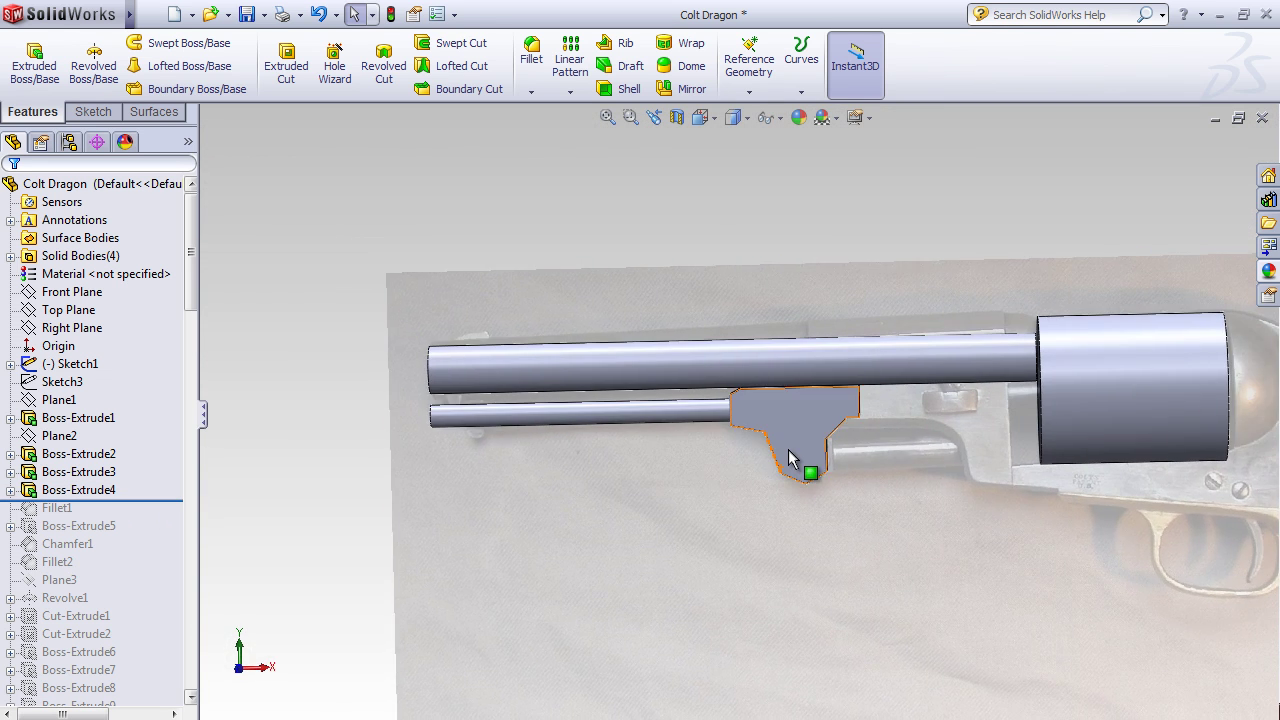
{"action": "scroll", "coordinate": [805, 468], "scroll_direction": "down", "scroll_amount": 3}
{"action": "scroll", "coordinate": [751, 383], "scroll_direction": "up", "scroll_amount": 4}
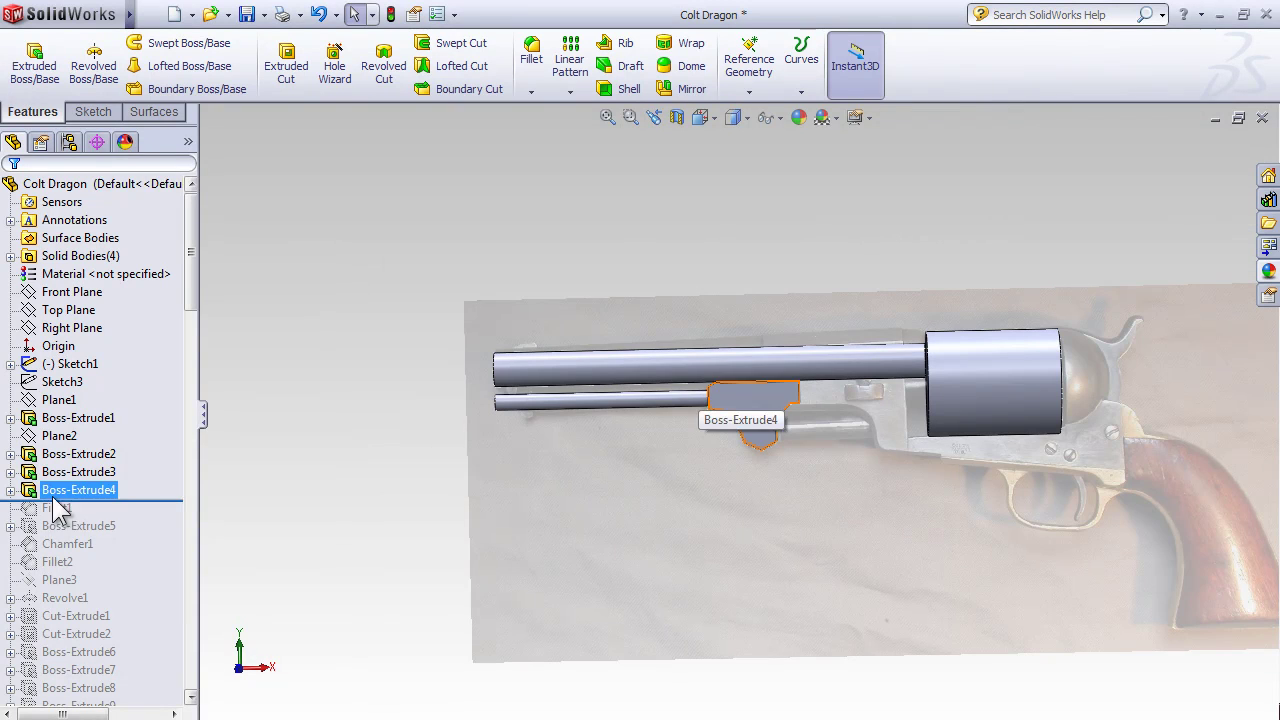
{"action": "left_click_drag", "start_coordinate": [176, 501], "coordinate": [176, 506]}
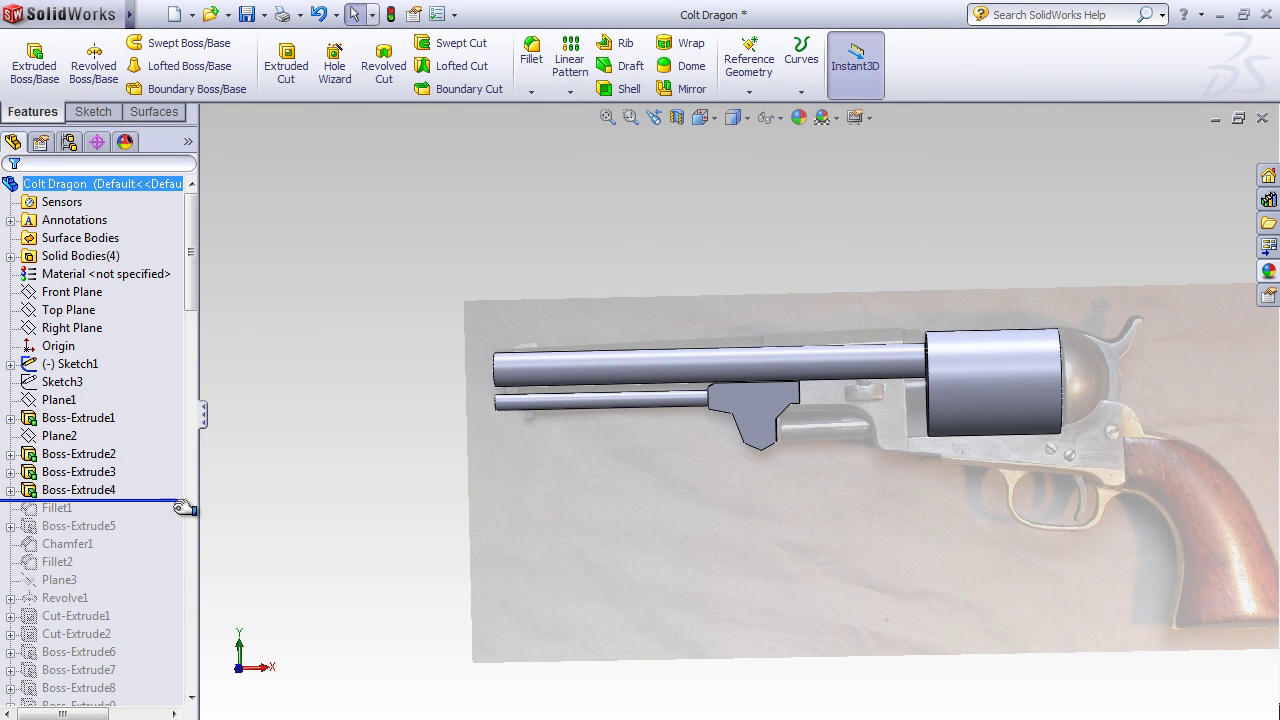
{"action": "scroll", "coordinate": [746, 413], "scroll_direction": "down", "scroll_amount": 5}
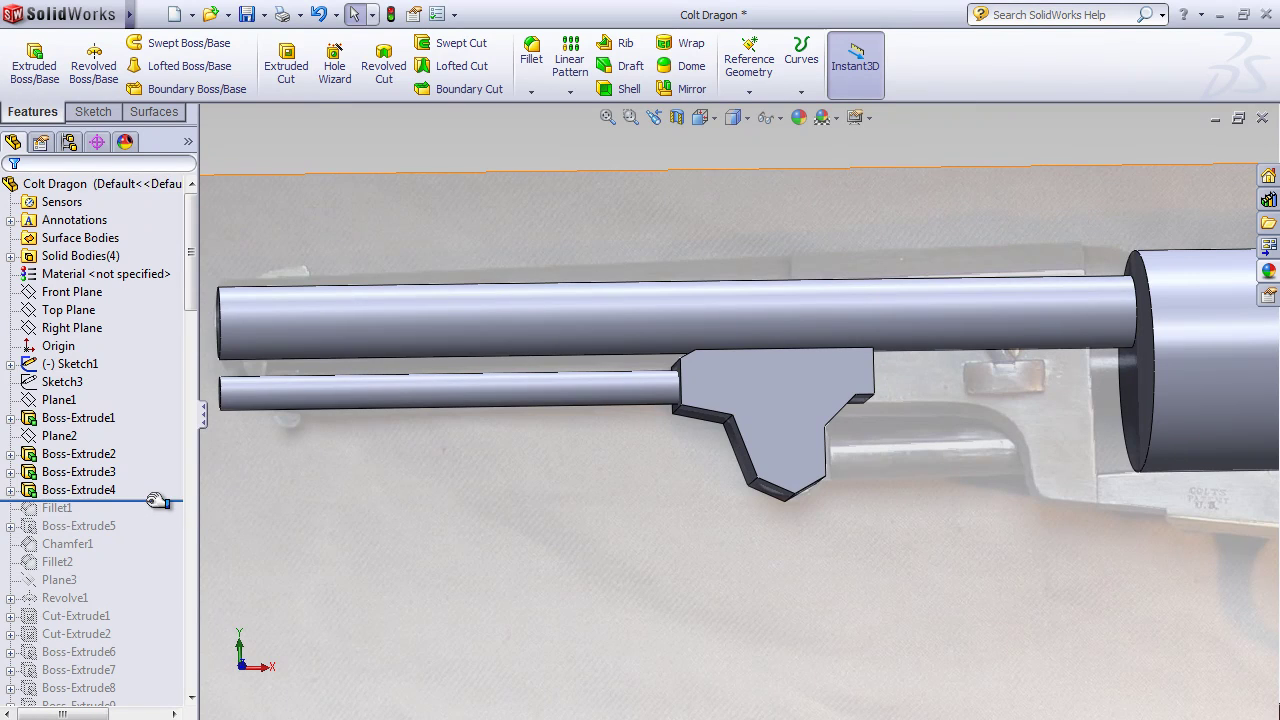
Roll the feature history forward through Fillet1 and inspect the rounded bracket beneath the barrel.
{"action": "left_click_drag", "start_coordinate": [145, 500], "coordinate": [152, 518]}
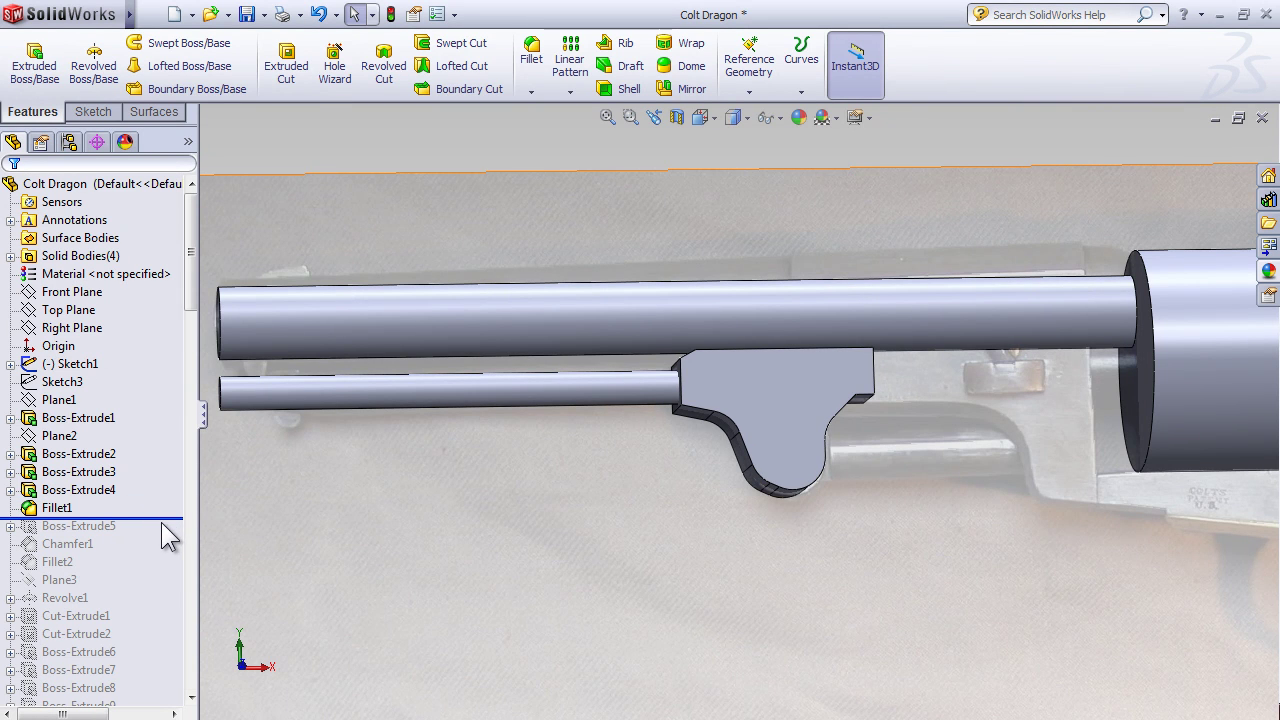
{"action": "scroll", "coordinate": [562, 511], "scroll_direction": "up", "scroll_amount": 4}
{"action": "scroll", "coordinate": [766, 446], "scroll_direction": "down", "scroll_amount": 2}
{"action": "middle_click_drag", "start_coordinate": [766, 446], "coordinate": [1023, 479]}
{"action": "scroll", "coordinate": [1023, 479], "scroll_direction": "down", "scroll_amount": 2}
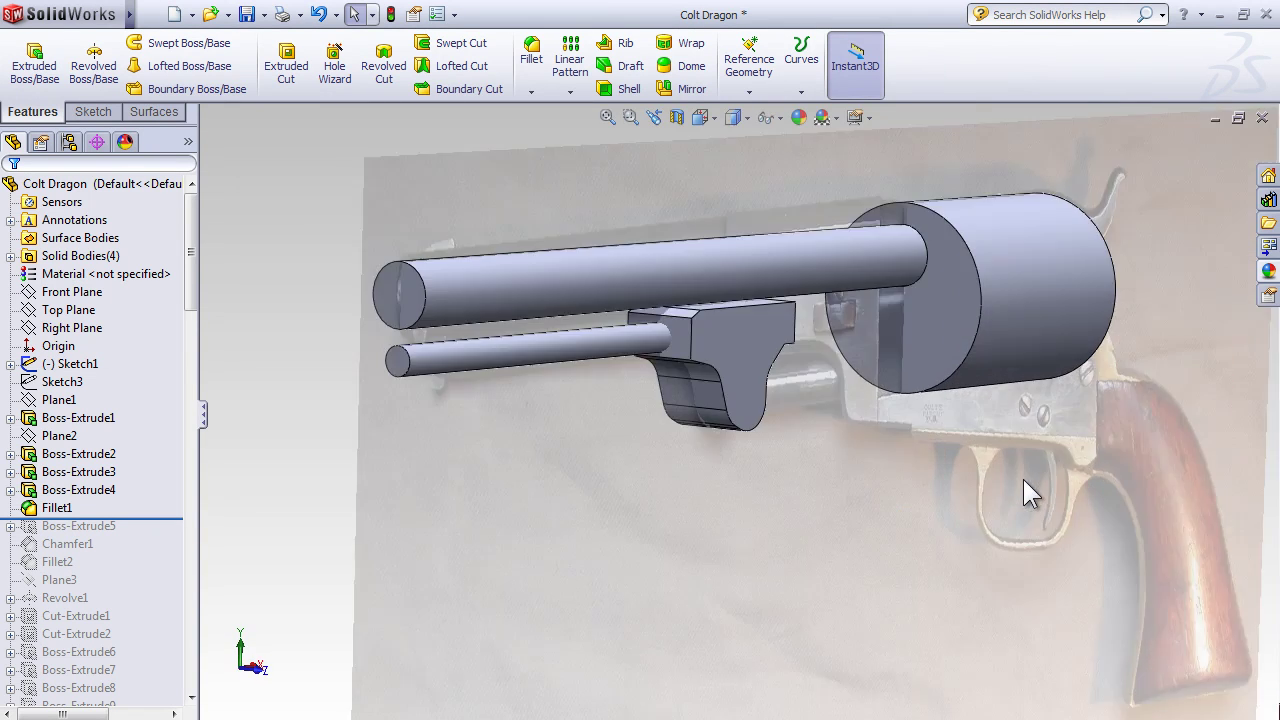
{"action": "scroll", "coordinate": [867, 397], "scroll_direction": "up", "scroll_amount": 3}
{"action": "scroll", "coordinate": [618, 444], "scroll_direction": "down", "scroll_amount": 3}
Roll the feature history forward through Boss-Extrude5, the block around the barrel's rear end.
{"action": "left_click", "coordinate": [84, 527]}
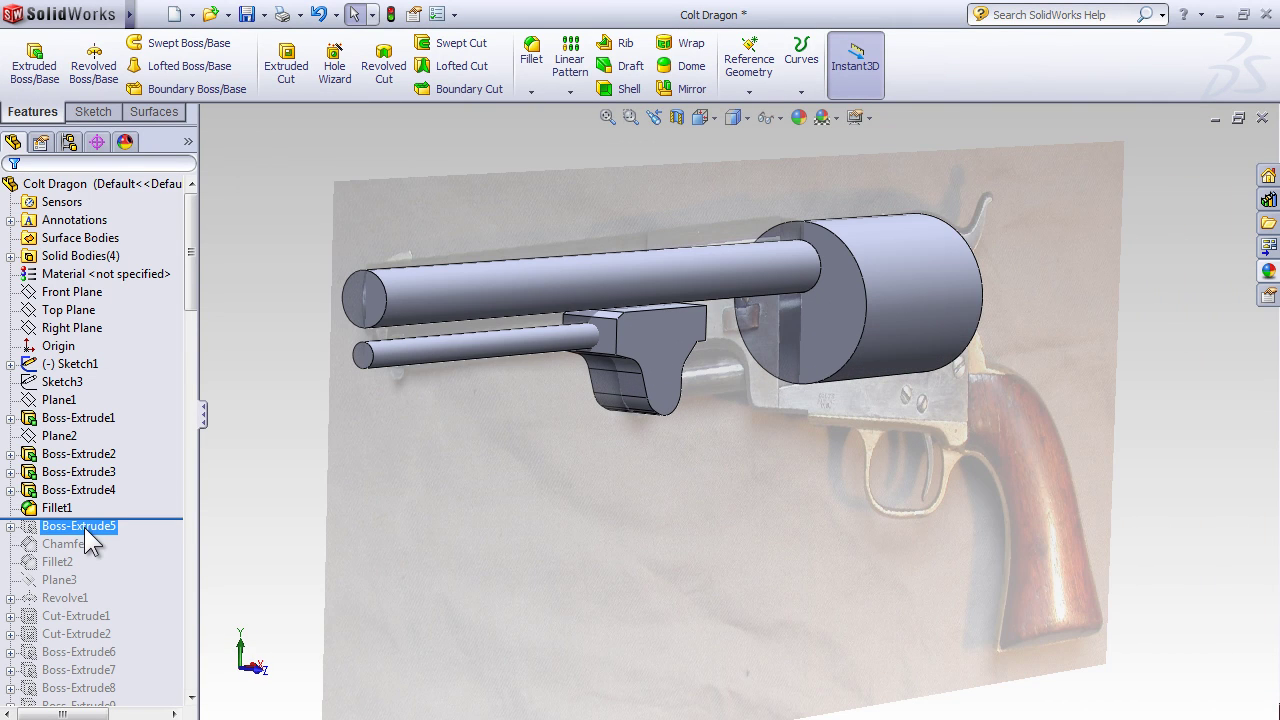
{"action": "left_click", "coordinate": [130, 519]}
{"action": "left_click_drag", "start_coordinate": [153, 516], "coordinate": [153, 528]}
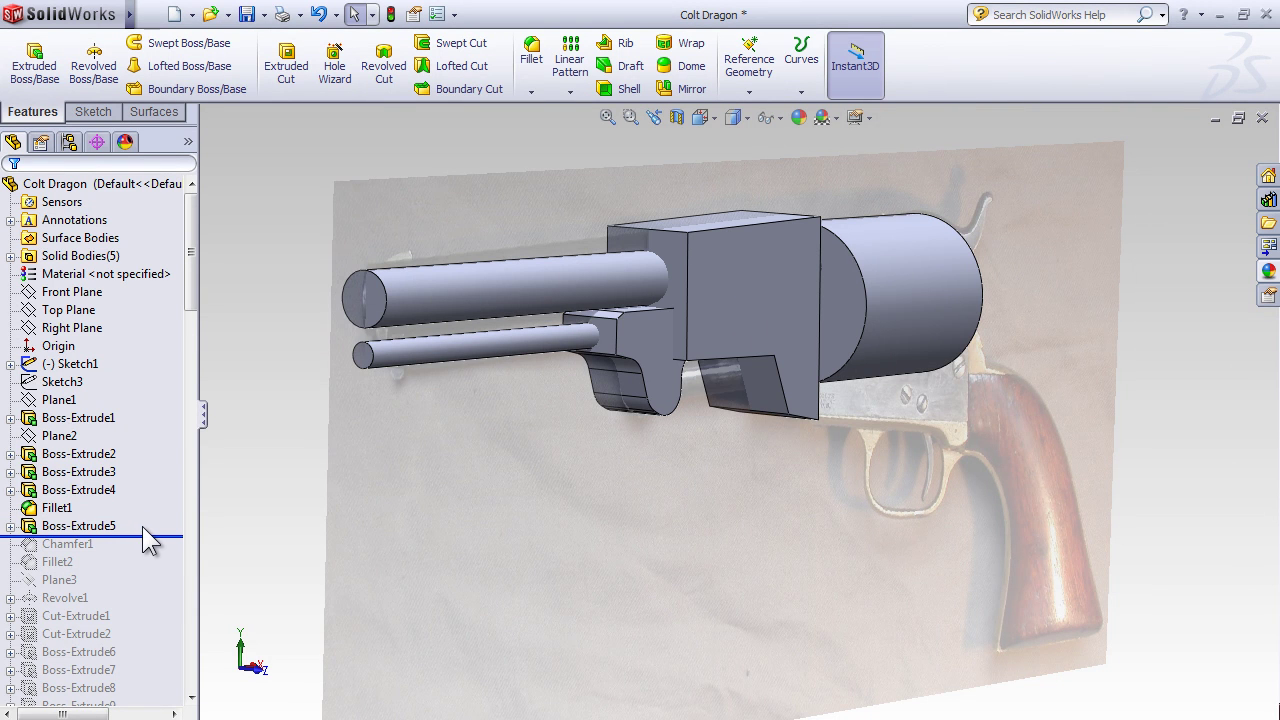
Show Sketch8, the profile behind Boss-Extrude5, on the model.
{"action": "left_click", "coordinate": [10, 526]}
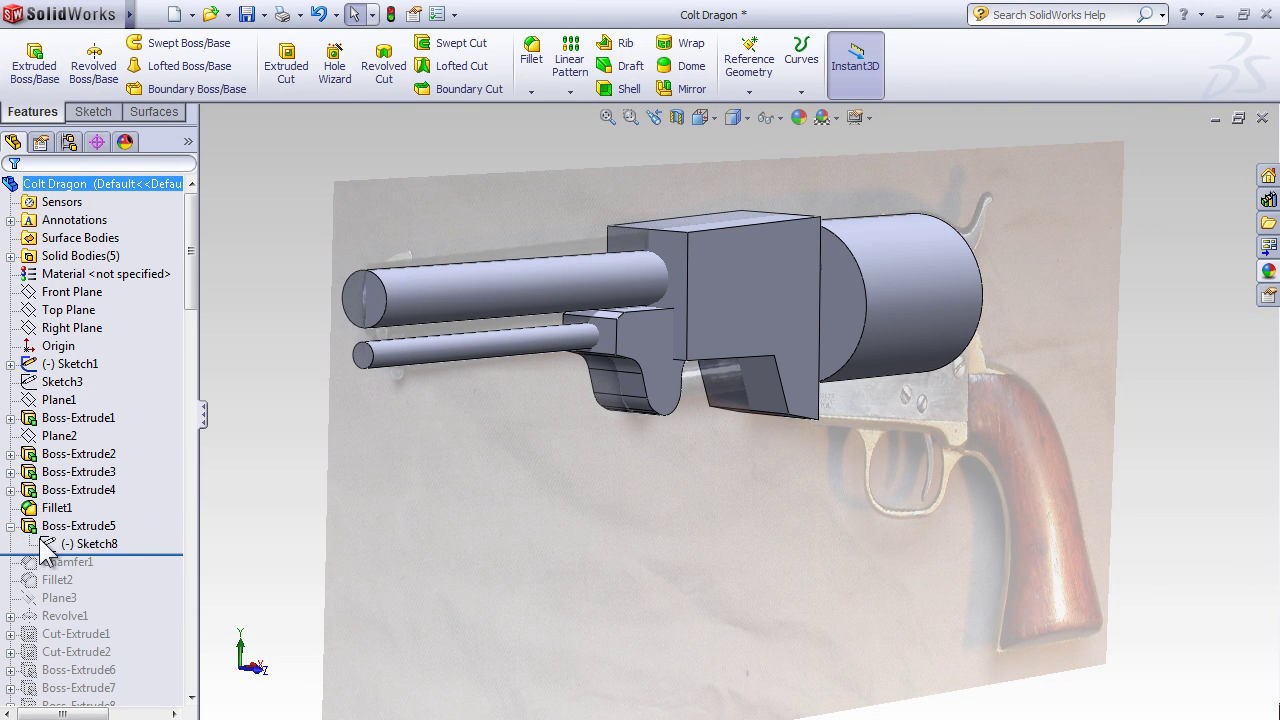
{"action": "left_click", "coordinate": [85, 543]}
{"action": "middle_click_drag", "start_coordinate": [617, 268], "coordinate": [648, 252]}
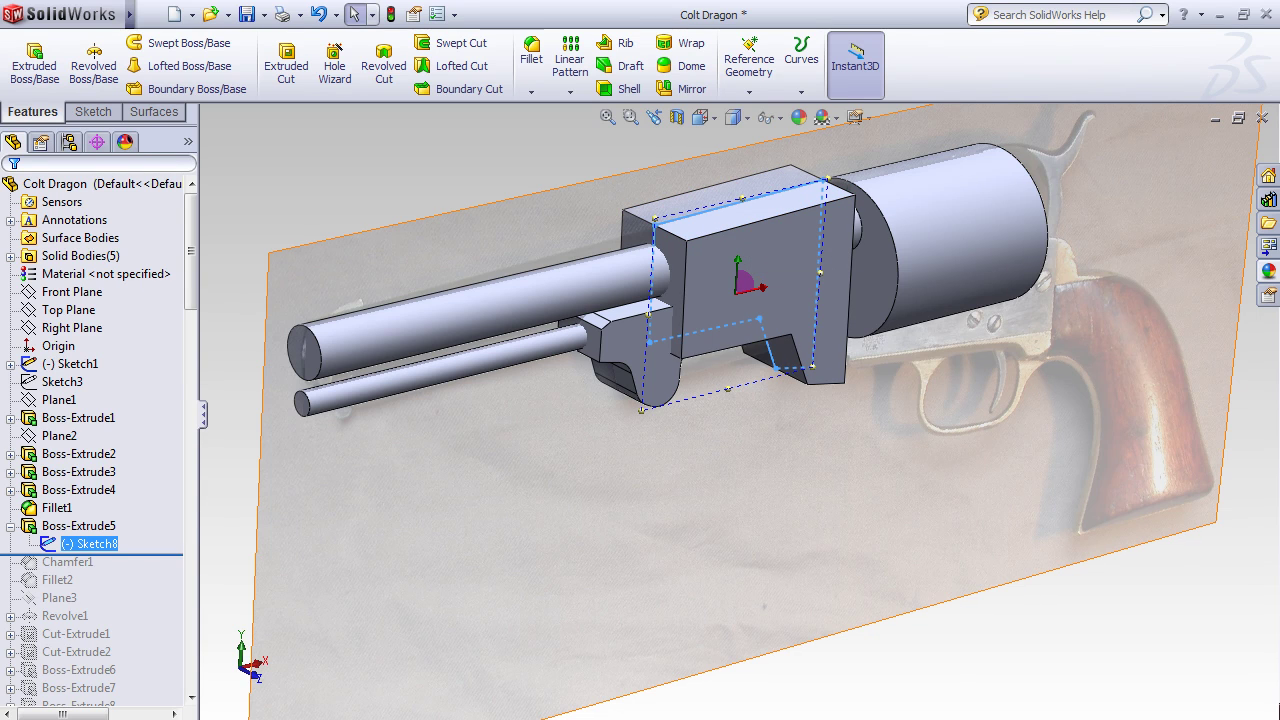
Compare the barrel block in the reference photo and the Colt Dragon rendering, and return to the SolidWorks part.
{"action": "mouse_move", "coordinate": [275, 718]}
{"action": "left_click", "coordinate": [231, 708]}
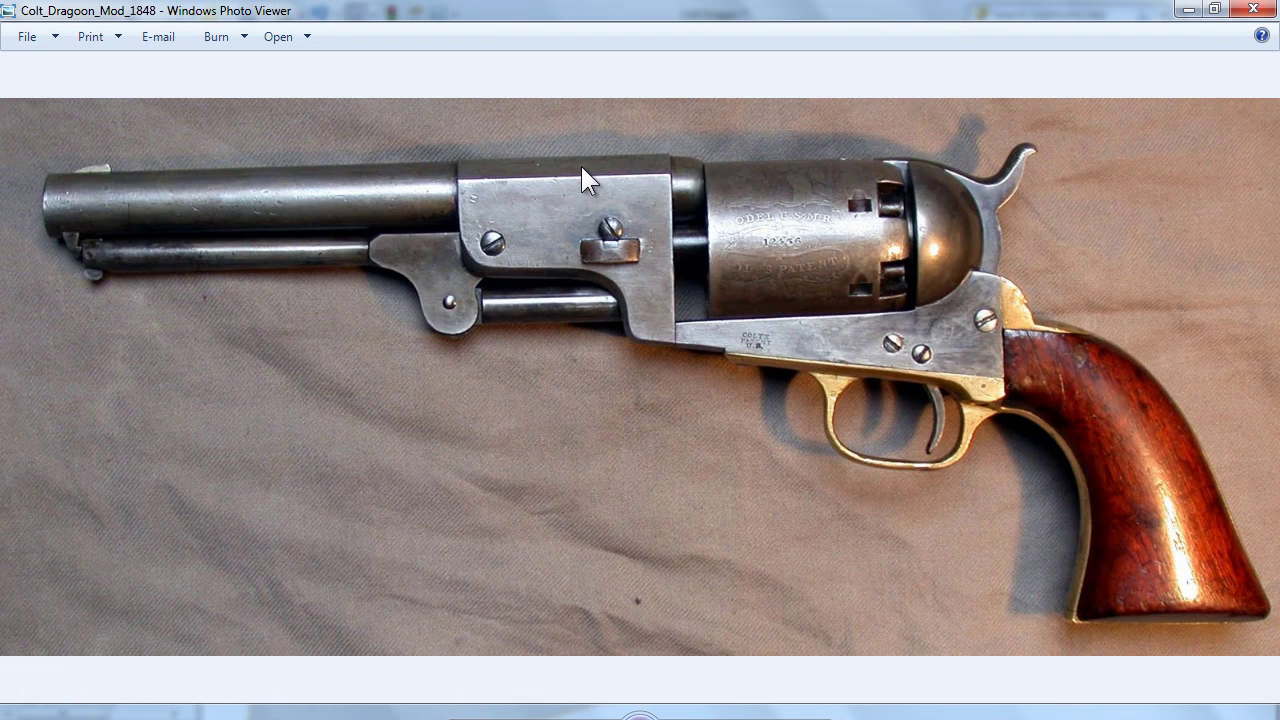
{"action": "mouse_move", "coordinate": [275, 715]}
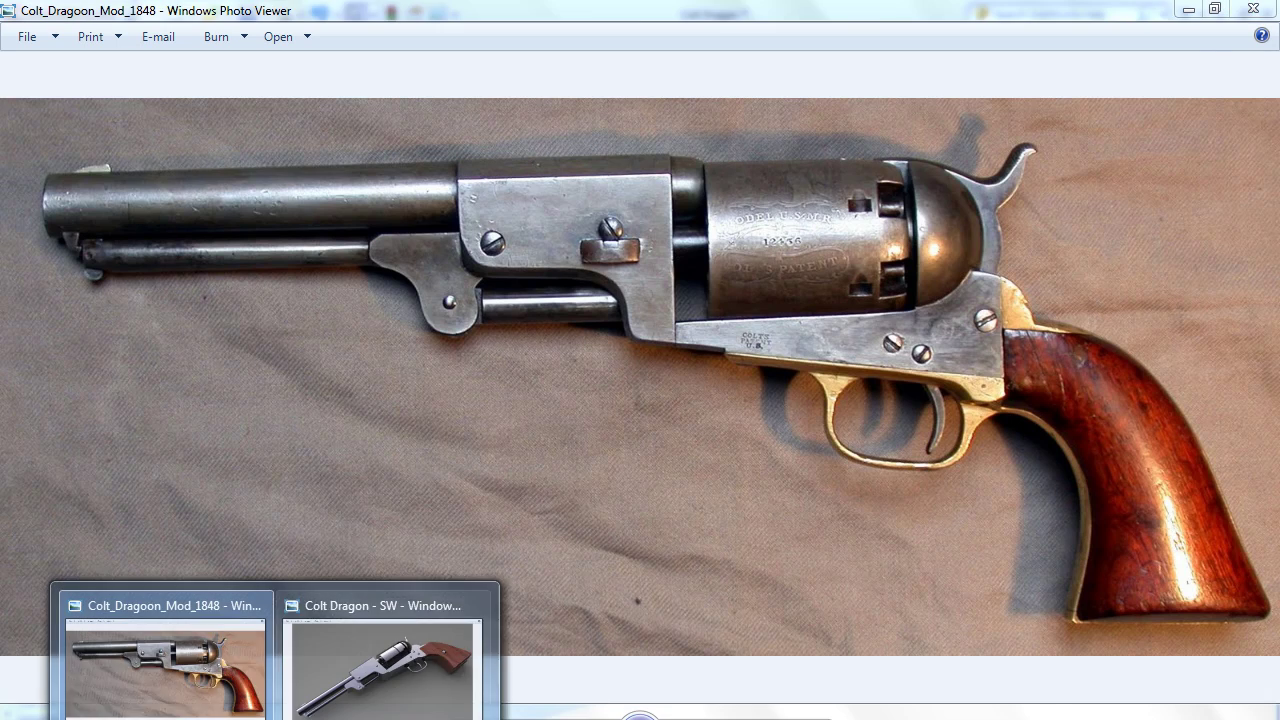
{"action": "left_click", "coordinate": [386, 650]}
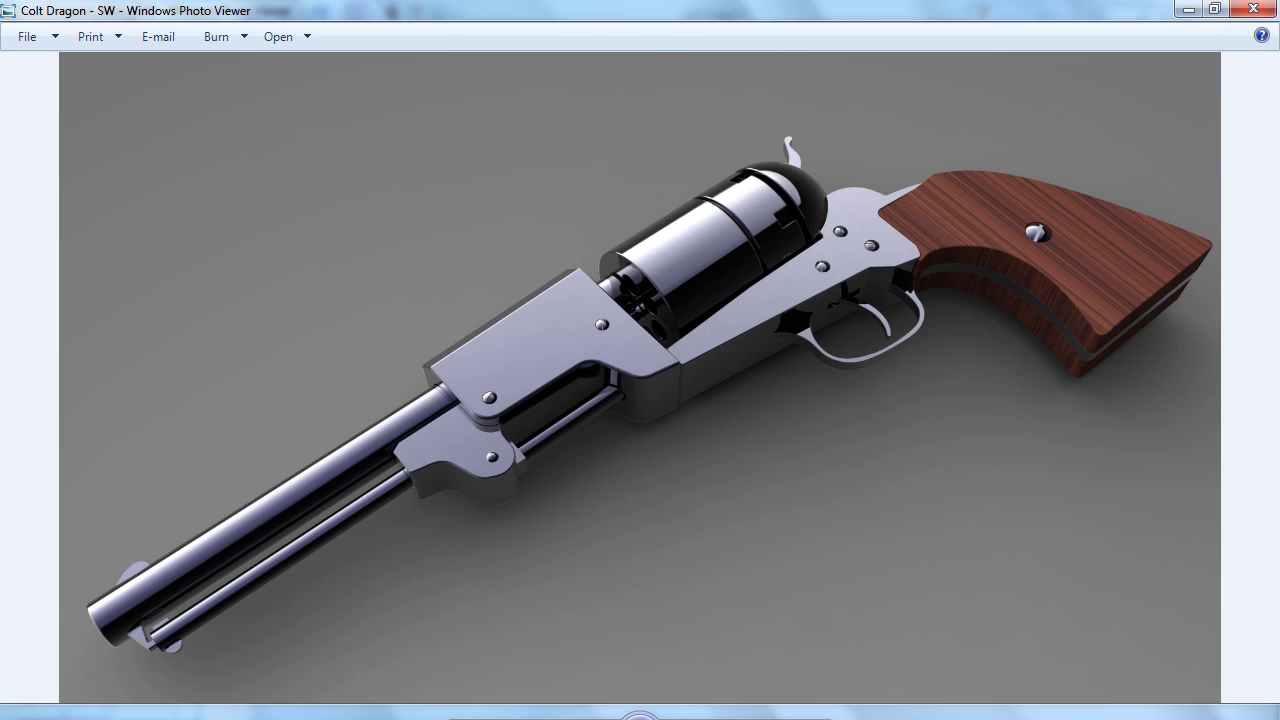
{"action": "key", "text": "alt+Tab"}
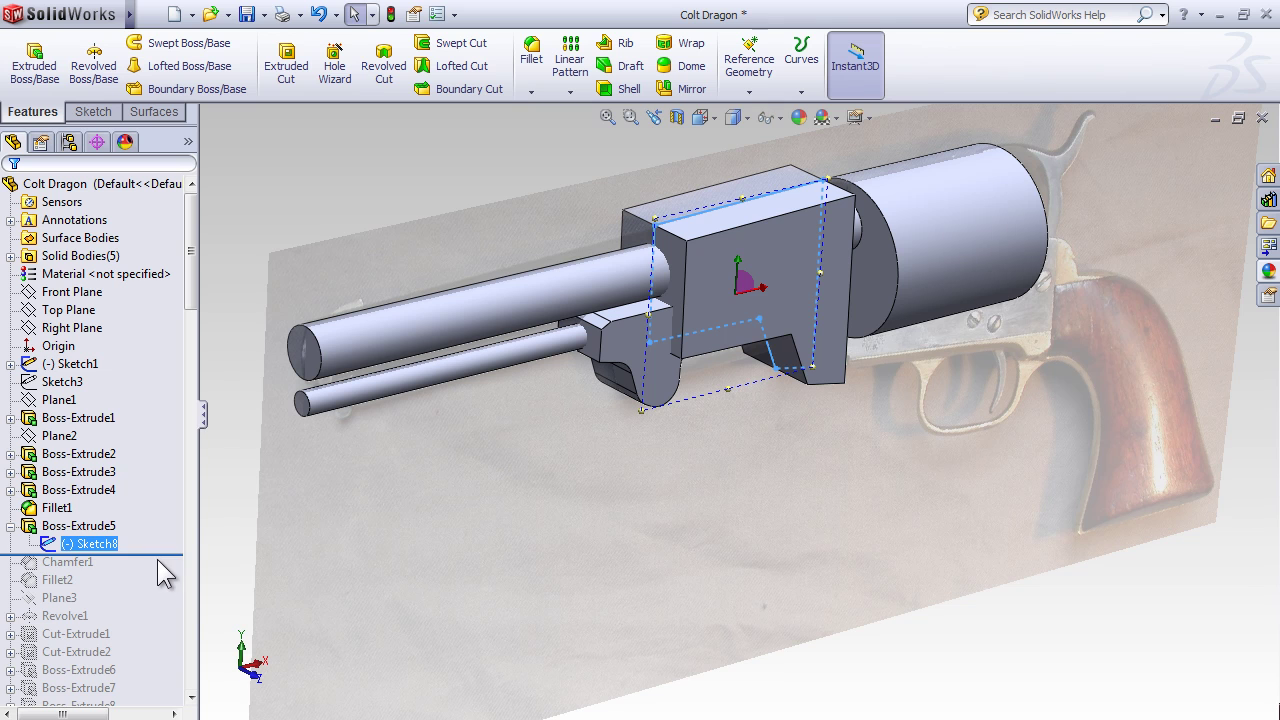
Roll the feature history forward through Chamfer1, Fillet2 and Plane3.
{"action": "left_click_drag", "start_coordinate": [157, 557], "coordinate": [170, 572]}
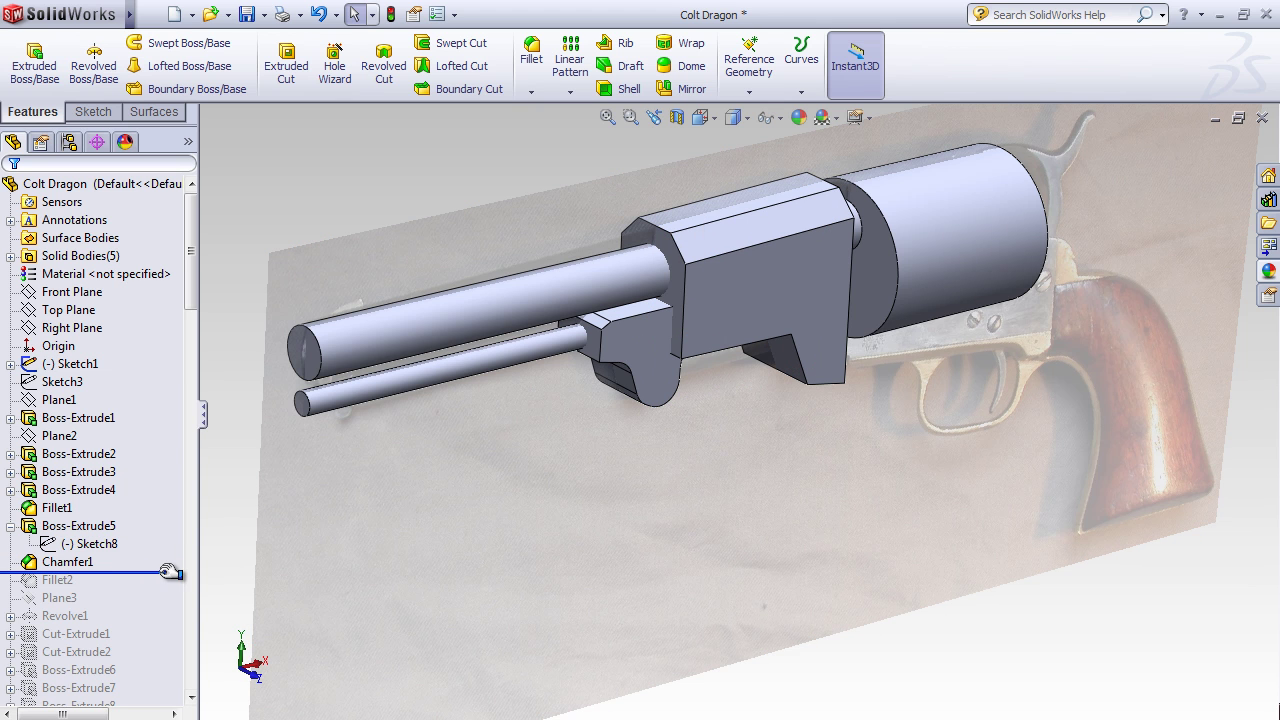
{"action": "left_click_drag", "start_coordinate": [170, 572], "coordinate": [133, 600]}
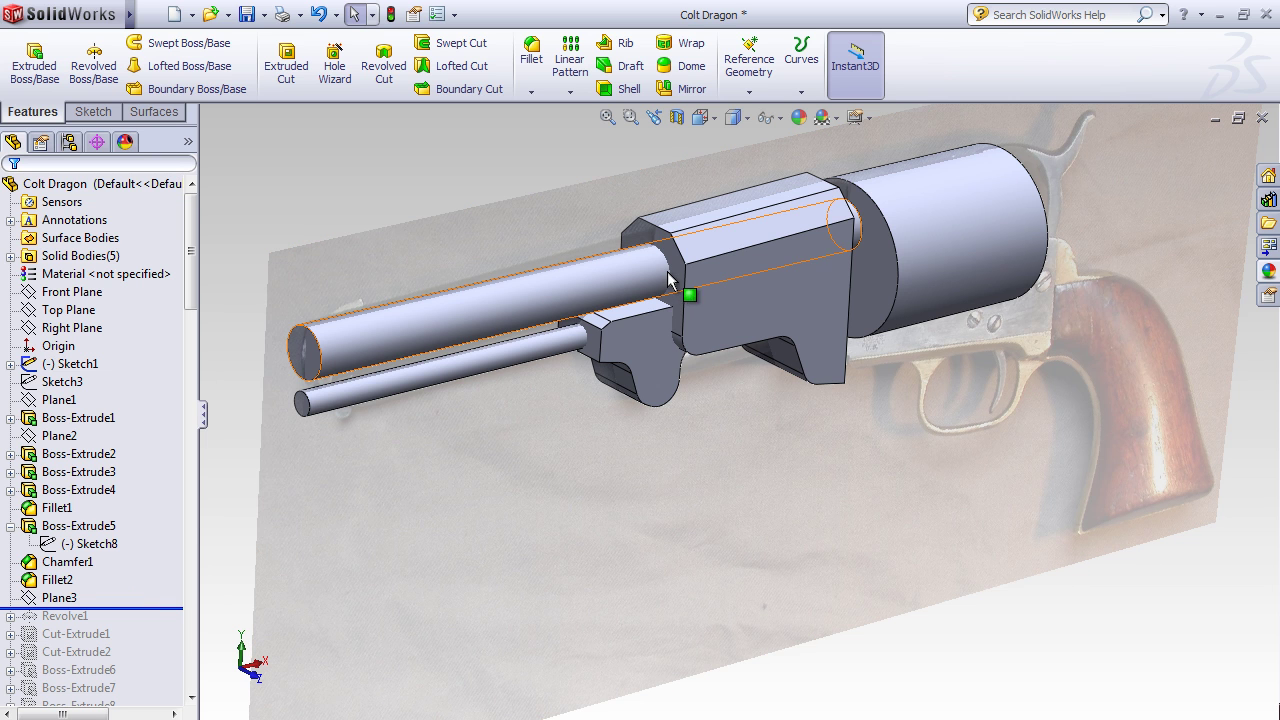
Highlight Fillet2 and roll the feature history back to just before it to inspect the barrel block's unrounded lower edges.
{"action": "left_click", "coordinate": [57, 580]}
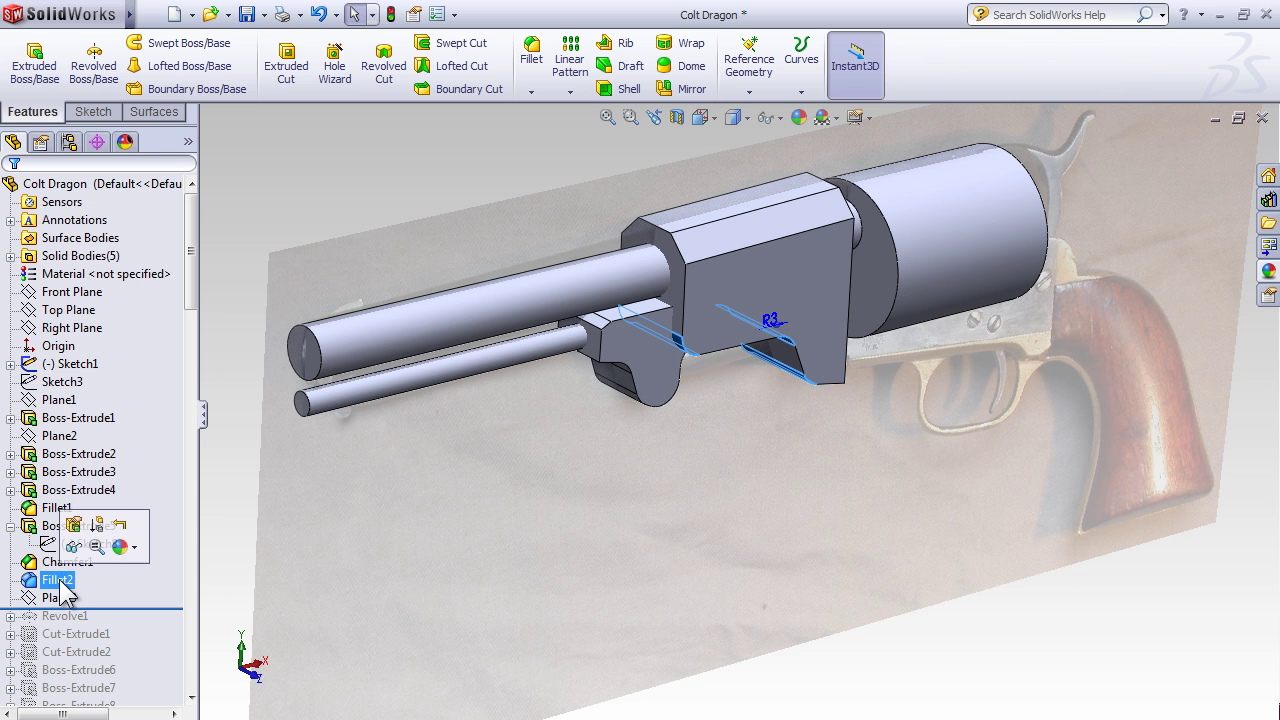
{"action": "left_click_drag", "start_coordinate": [145, 607], "coordinate": [148, 572]}
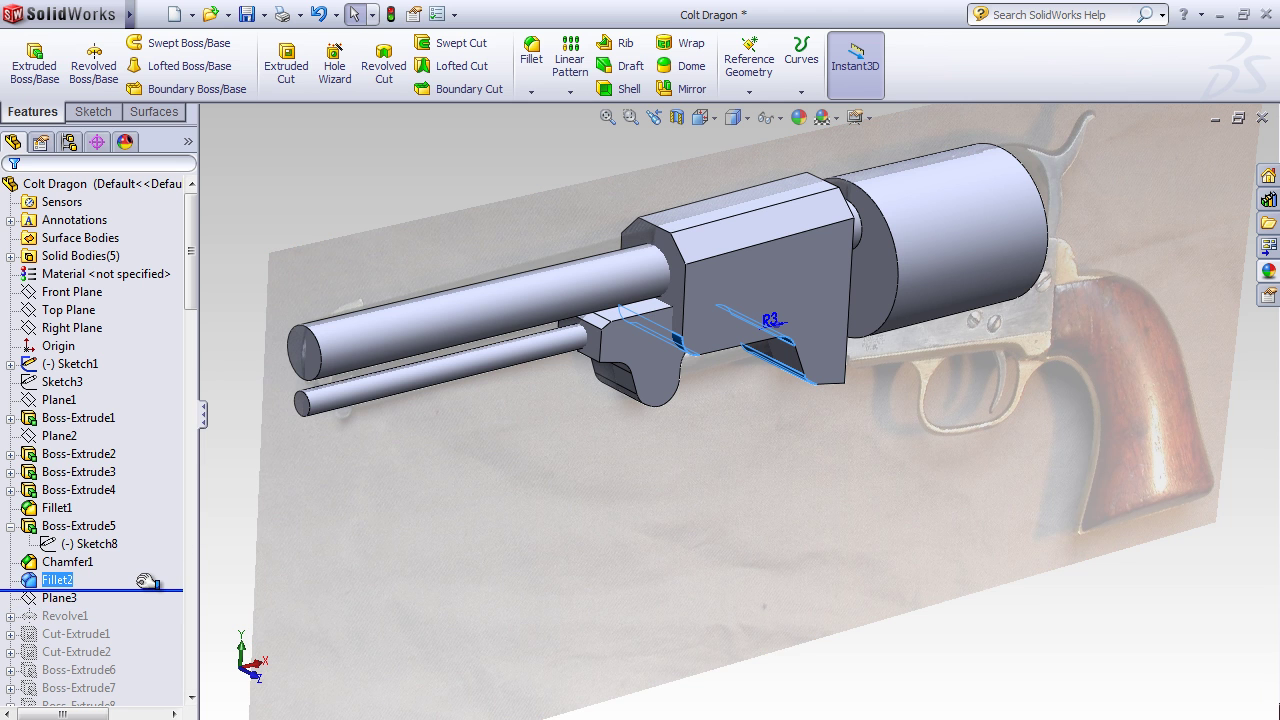
{"action": "scroll", "coordinate": [703, 358], "scroll_direction": "down", "scroll_amount": 5}
{"action": "scroll", "coordinate": [703, 358], "scroll_direction": "down", "scroll_amount": 2}
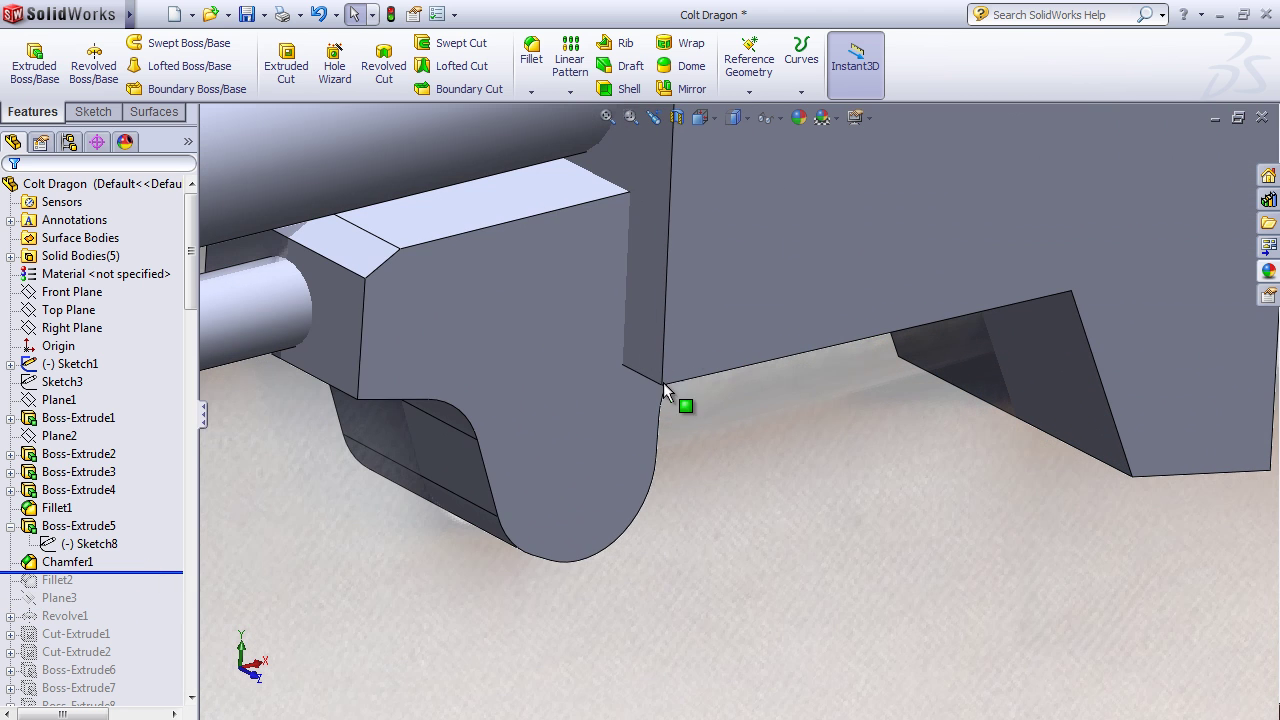
Roll the feature history forward through Fillet2, the rounding of the barrel block's lower edges.
{"action": "left_click_drag", "start_coordinate": [133, 573], "coordinate": [133, 590]}
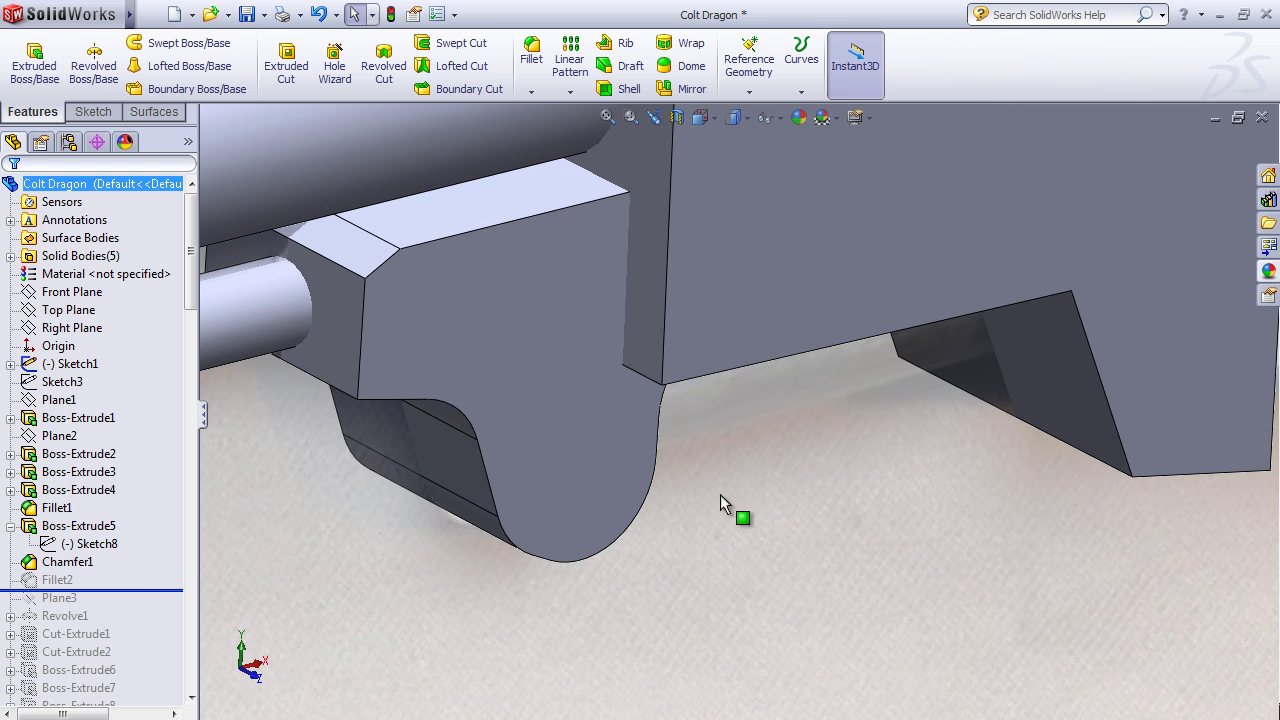
{"action": "scroll", "coordinate": [1105, 410], "scroll_direction": "up", "scroll_amount": 2}
{"action": "scroll", "coordinate": [1104, 408], "scroll_direction": "up", "scroll_amount": 2}
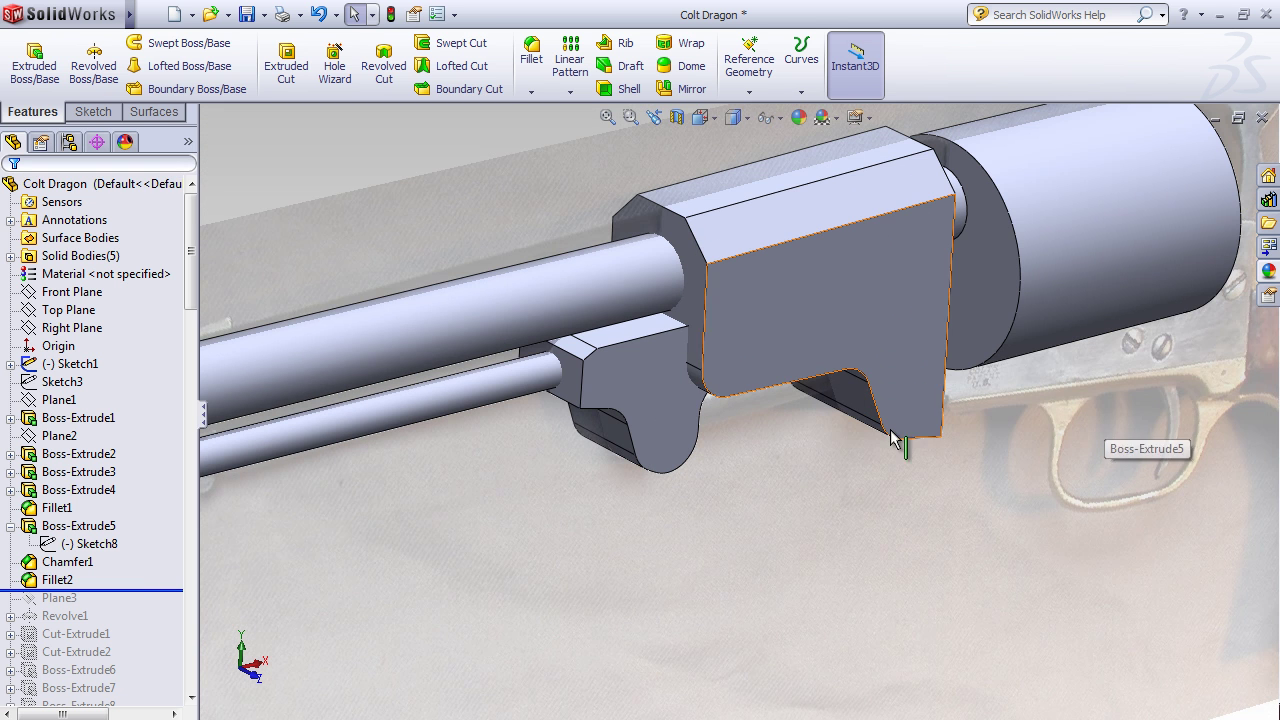
{"action": "mouse_move", "coordinate": [163, 591]}
{"action": "left_mouse_down"}
{"action": "mouse_move", "coordinate": [158, 574]}
{"action": "mouse_move", "coordinate": [155, 590]}
{"action": "left_mouse_up"}
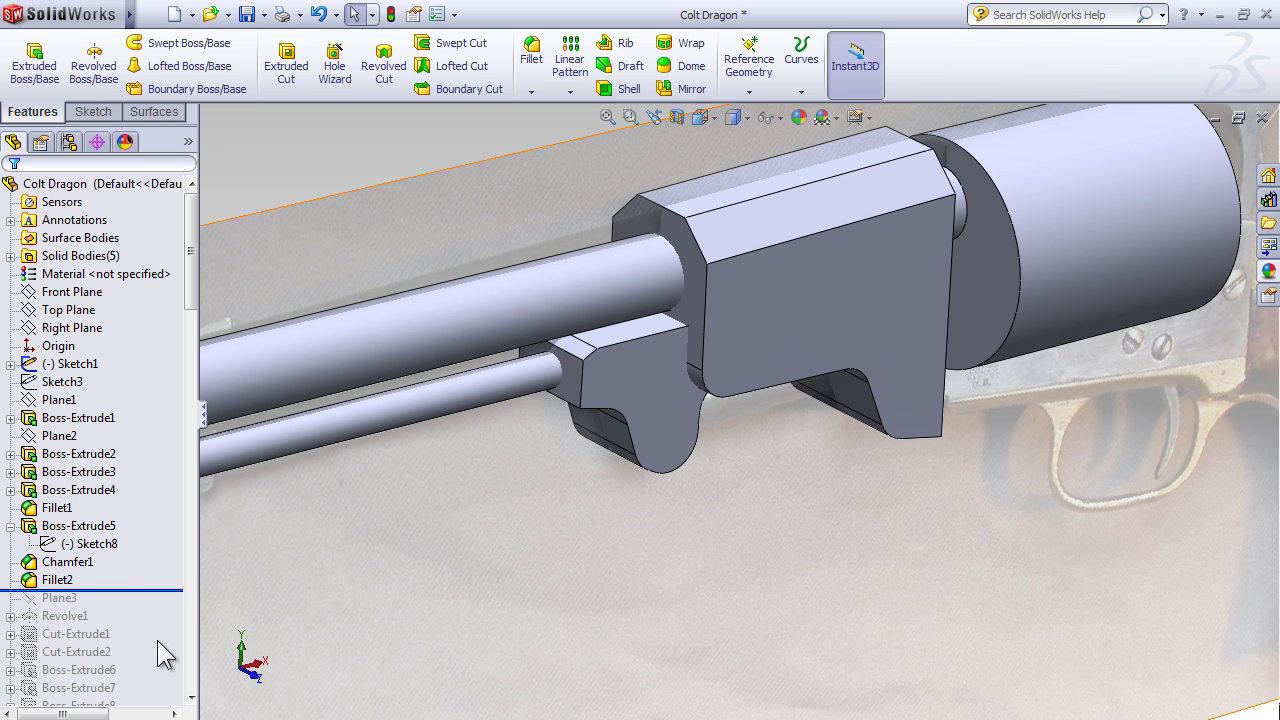
Roll the feature history forward through Plane3 and view the photo area behind the cylinder.
{"action": "mouse_move", "coordinate": [125, 590]}
{"action": "left_mouse_down"}
{"action": "mouse_move", "coordinate": [128, 620]}
{"action": "mouse_move", "coordinate": [135, 608]}
{"action": "left_mouse_up"}
{"action": "key", "text": "f"}
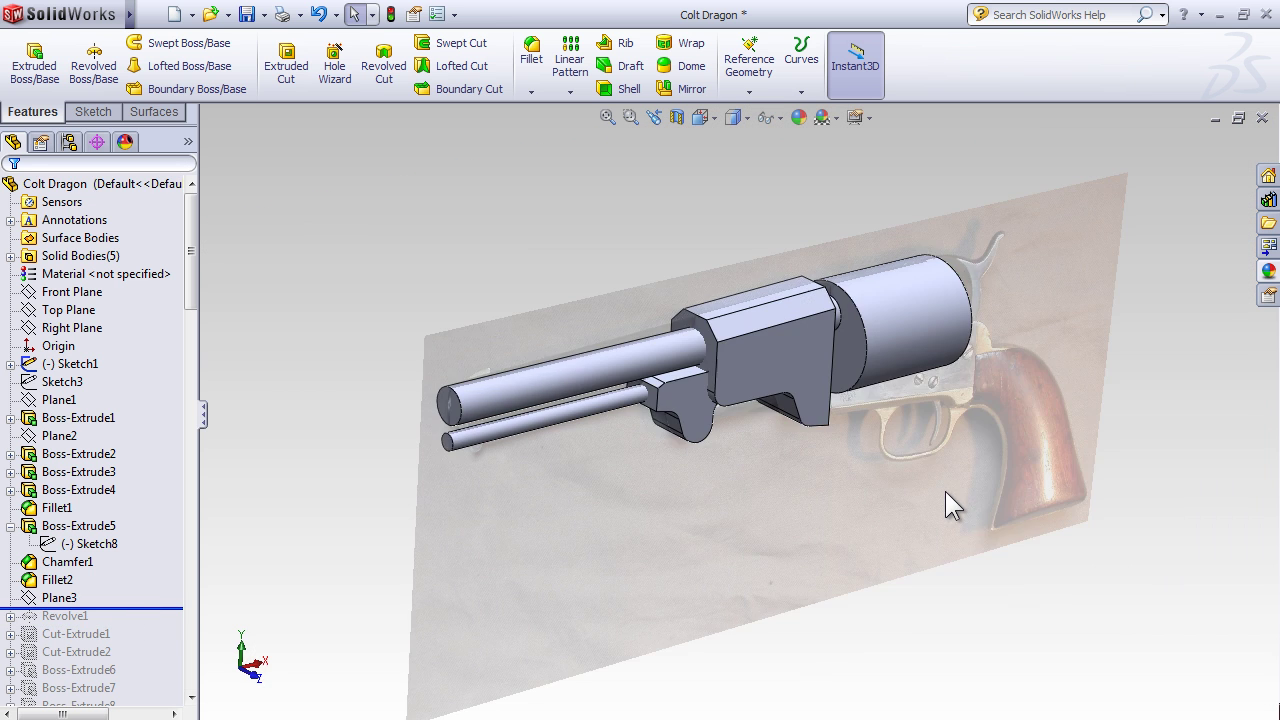
{"action": "mouse_move", "coordinate": [943, 506]}
{"action": "middle_mouse_down"}
{"action": "mouse_move", "coordinate": [840, 494]}
{"action": "mouse_move", "coordinate": [977, 377]}
{"action": "middle_mouse_up"}
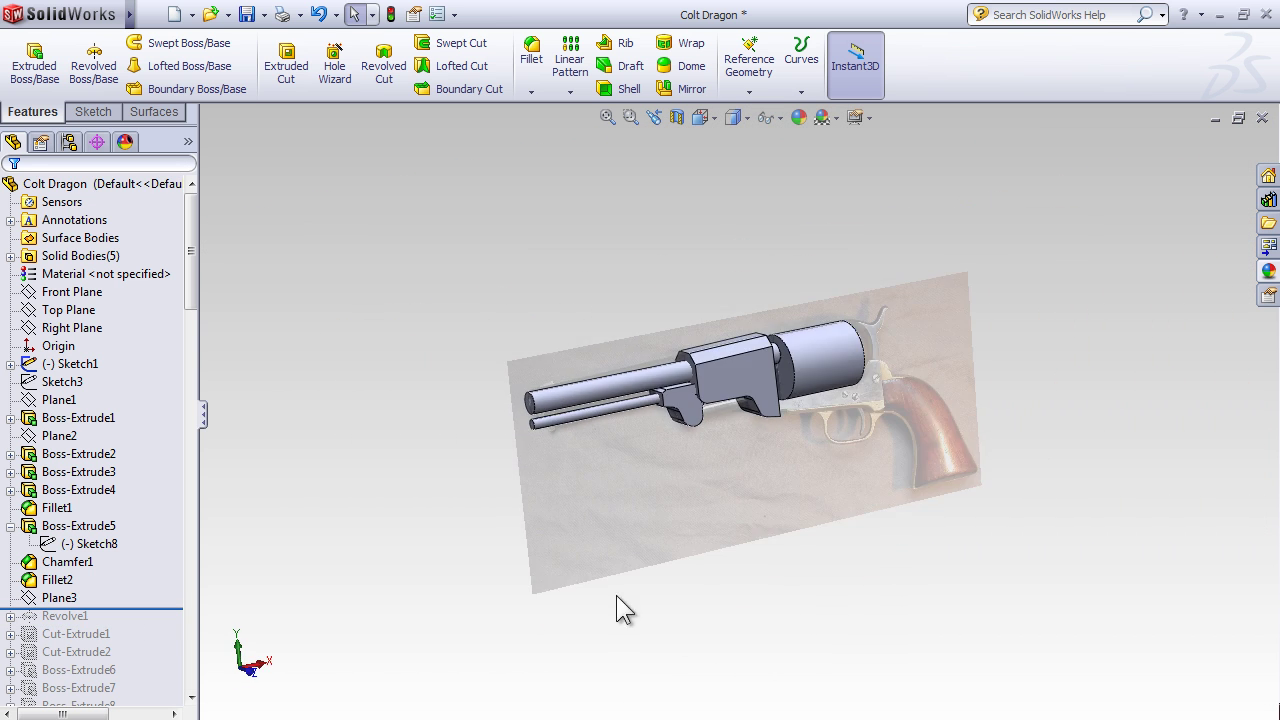
{"action": "middle_click_drag", "start_coordinate": [617, 597], "coordinate": [760, 585]}
{"action": "middle_click_drag", "start_coordinate": [1006, 529], "coordinate": [1005, 575]}
{"action": "scroll", "coordinate": [905, 392], "scroll_direction": "down", "scroll_amount": 5}
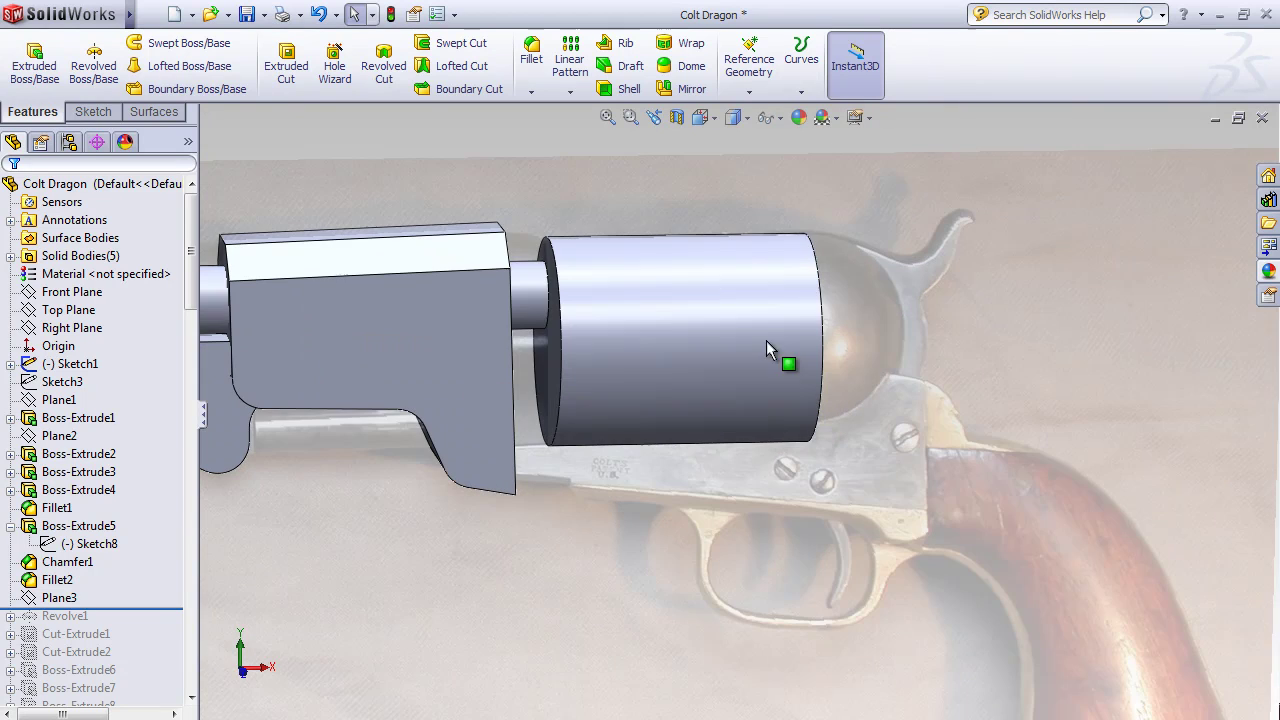
{"action": "middle_click_drag", "start_coordinate": [715, 317], "coordinate": [693, 307]}
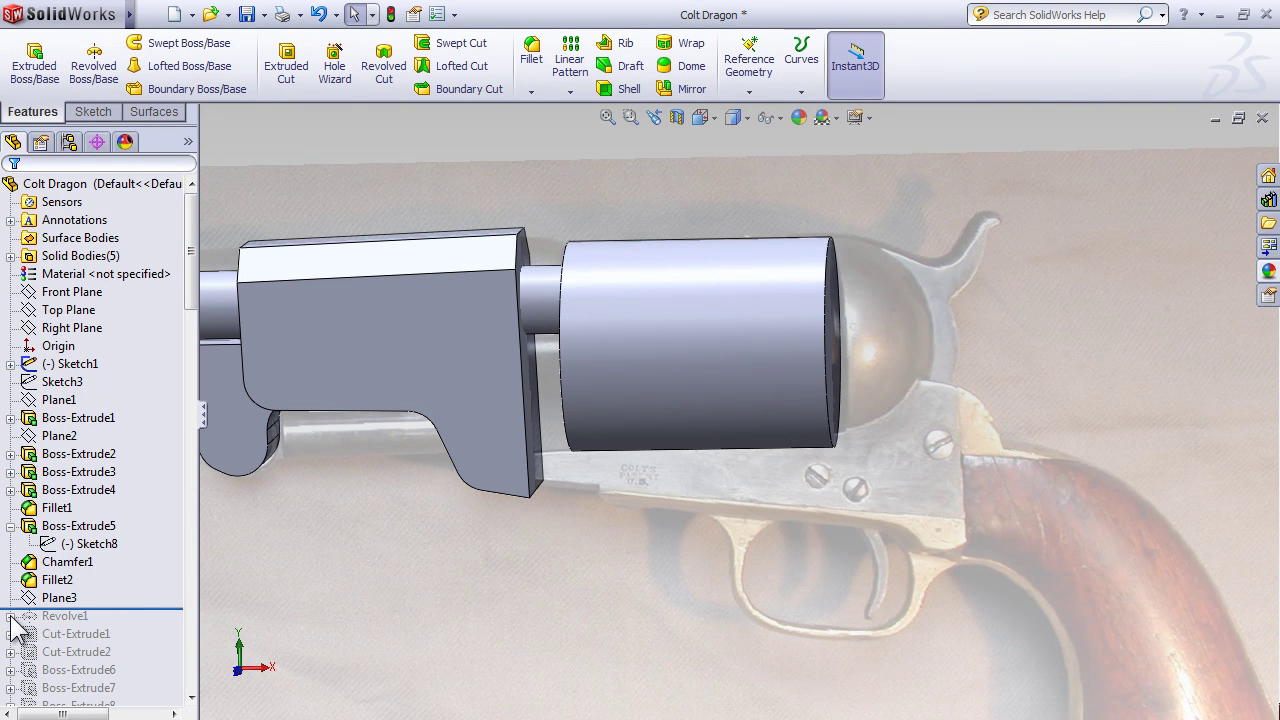
Roll the feature history forward through Revolve1, the dome behind the cylinder, and highlight its profile Sketch9.
{"action": "left_click_drag", "start_coordinate": [133, 611], "coordinate": [55, 628]}
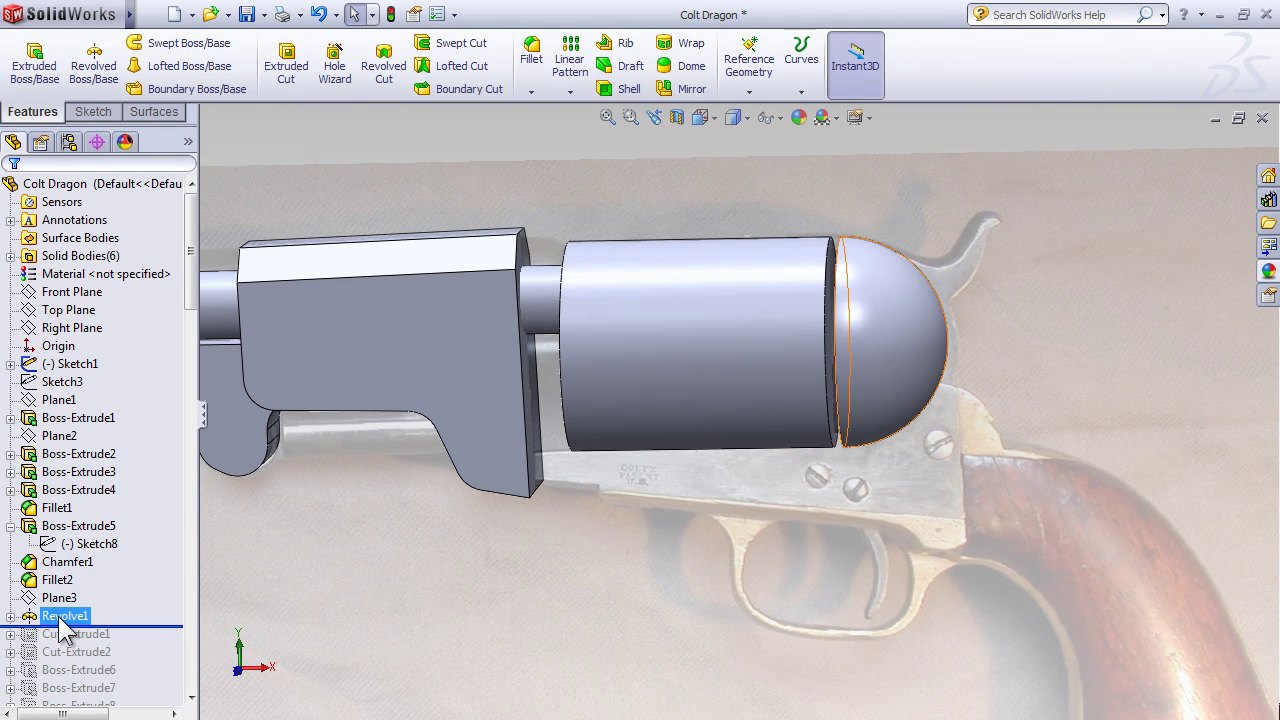
{"action": "left_click", "coordinate": [10, 615]}
{"action": "left_click", "coordinate": [62, 633]}
{"action": "scroll", "coordinate": [580, 622], "scroll_direction": "up", "scroll_amount": 4}
{"action": "mouse_move", "coordinate": [580, 622]}
{"action": "middle_mouse_down"}
{"action": "mouse_move", "coordinate": [659, 626]}
{"action": "mouse_move", "coordinate": [668, 614]}
{"action": "middle_mouse_up"}
{"action": "scroll", "coordinate": [775, 400], "scroll_direction": "down", "scroll_amount": 4}
{"action": "middle_click_drag", "start_coordinate": [770, 411], "coordinate": [756, 412]}
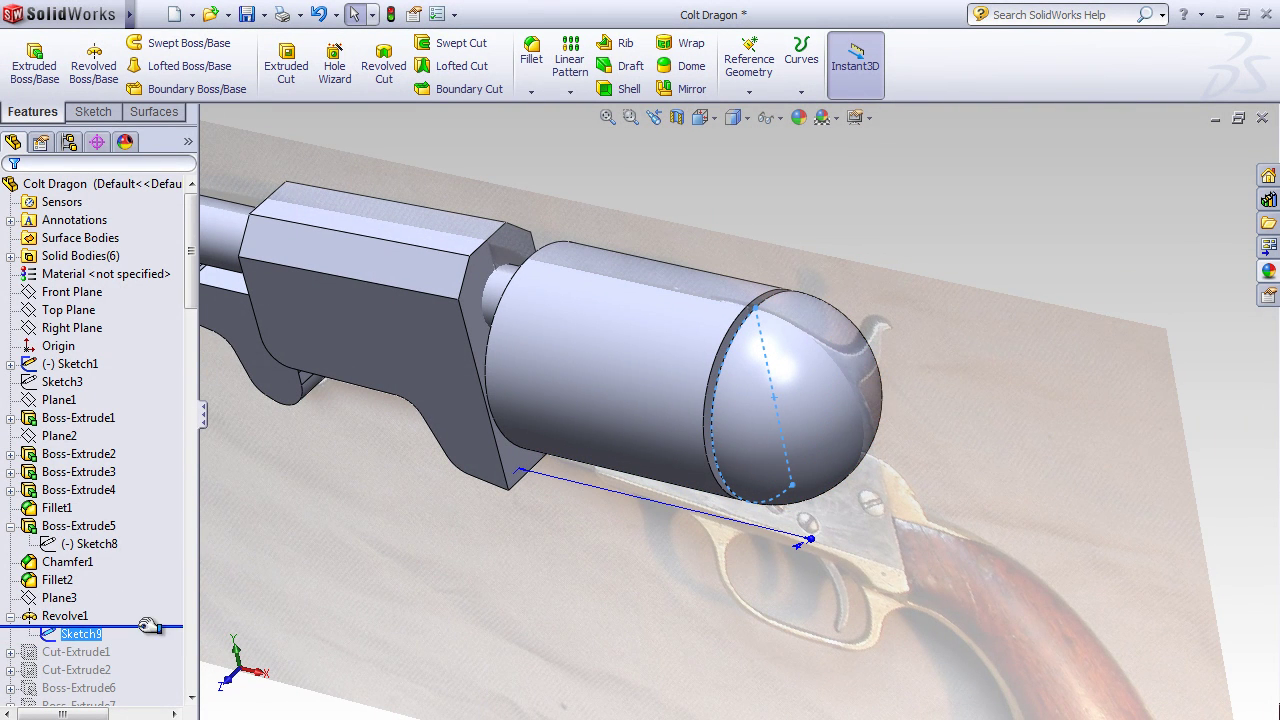
Roll the feature history back to before Revolve1 and show only its half-circle profile, Sketch9, behind the cylinder.
{"action": "left_click_drag", "start_coordinate": [150, 626], "coordinate": [150, 607]}
{"action": "key", "text": "Return"}
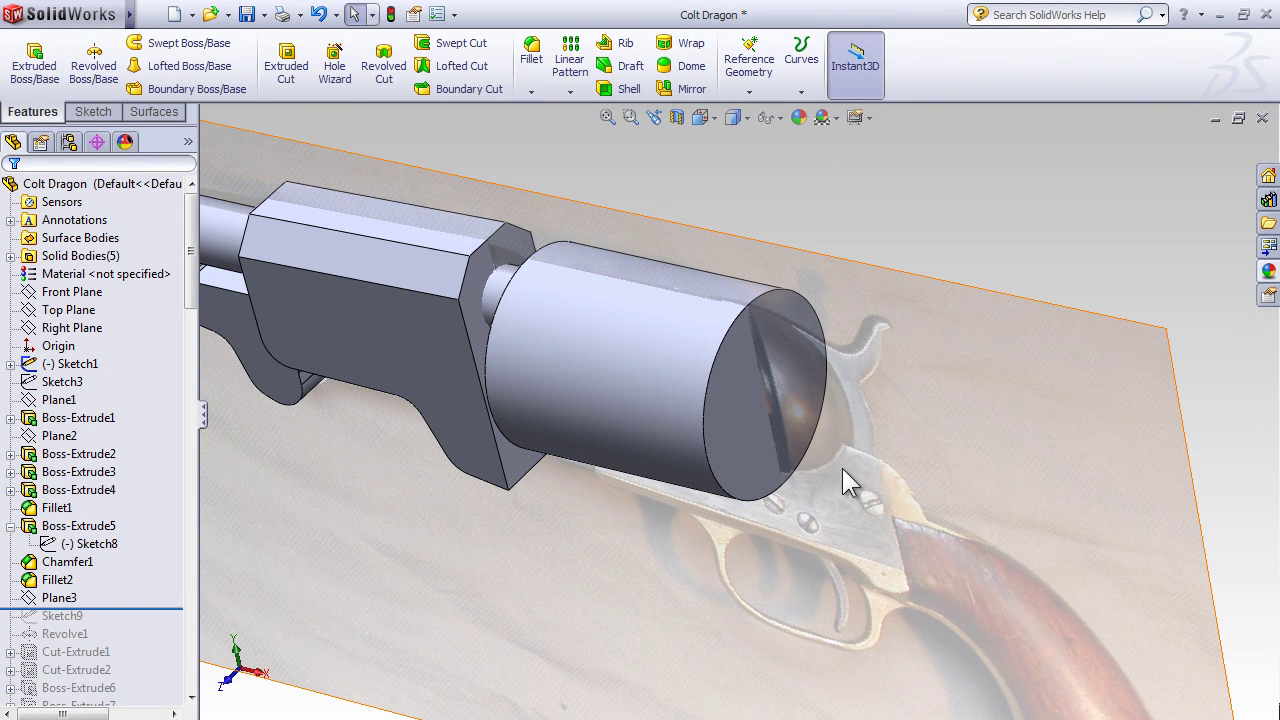
{"action": "left_click_drag", "start_coordinate": [114, 608], "coordinate": [110, 625]}
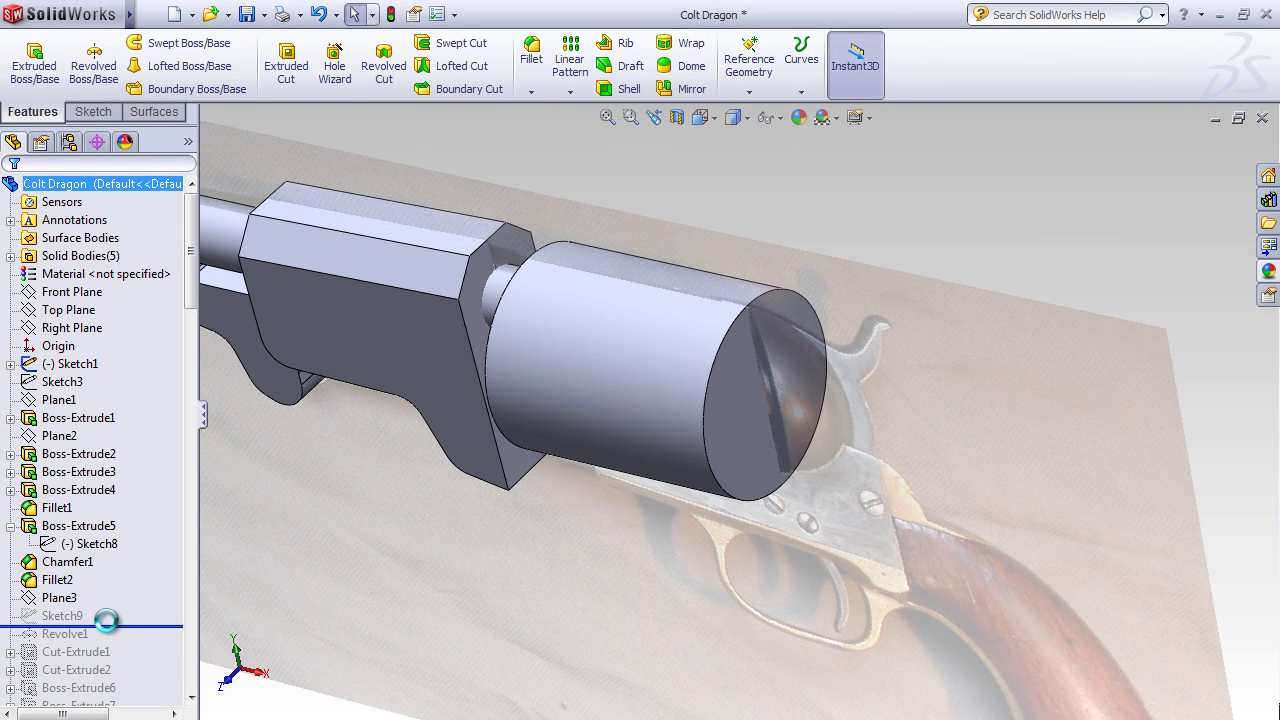
{"action": "left_click", "coordinate": [95, 614]}
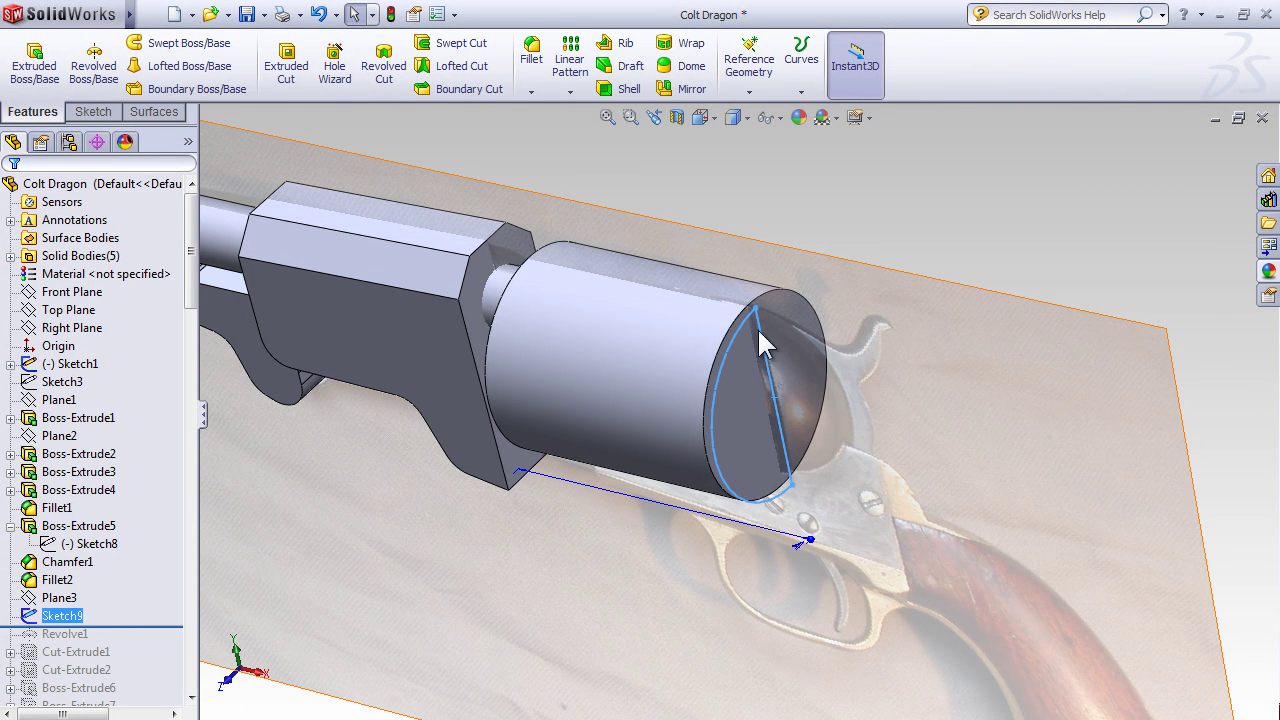
{"action": "scroll", "coordinate": [837, 358], "scroll_direction": "up", "scroll_amount": 1}
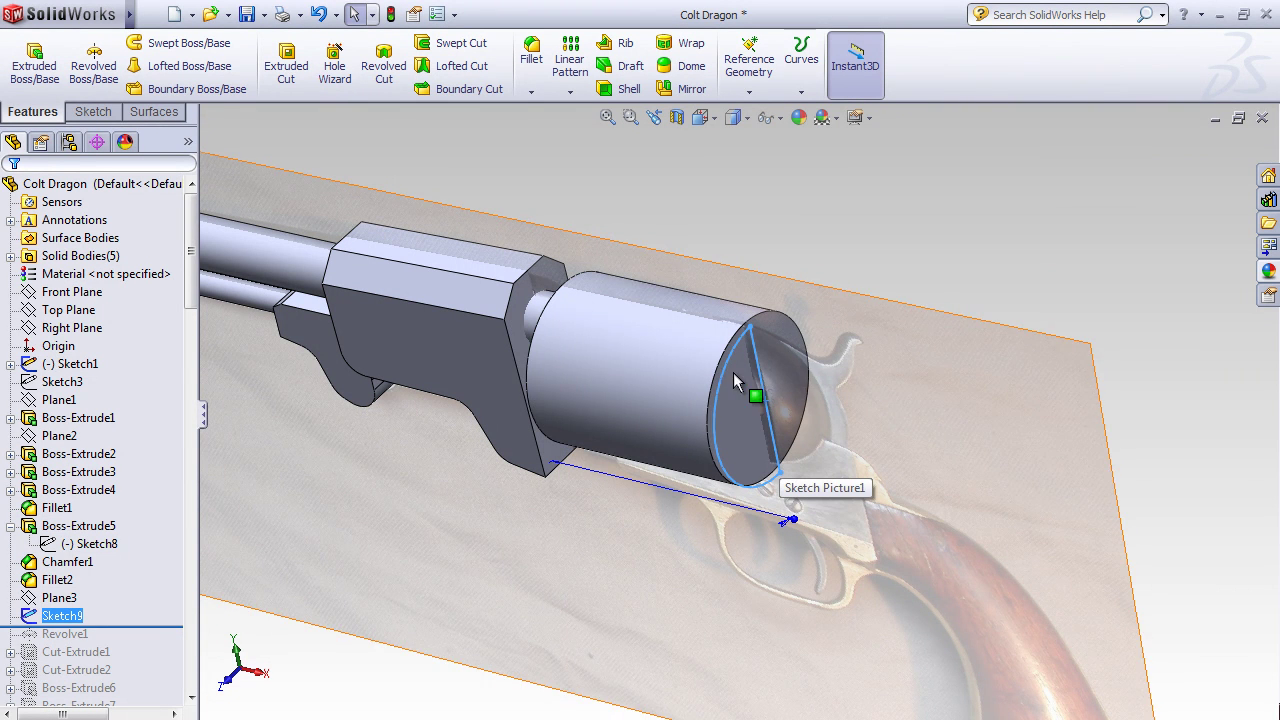
Roll the feature history forward through Revolve1 again and view the dome behind the cylinder.
{"action": "left_click_drag", "start_coordinate": [168, 627], "coordinate": [120, 645]}
{"action": "scroll", "coordinate": [770, 380], "scroll_direction": "down", "scroll_amount": 5}
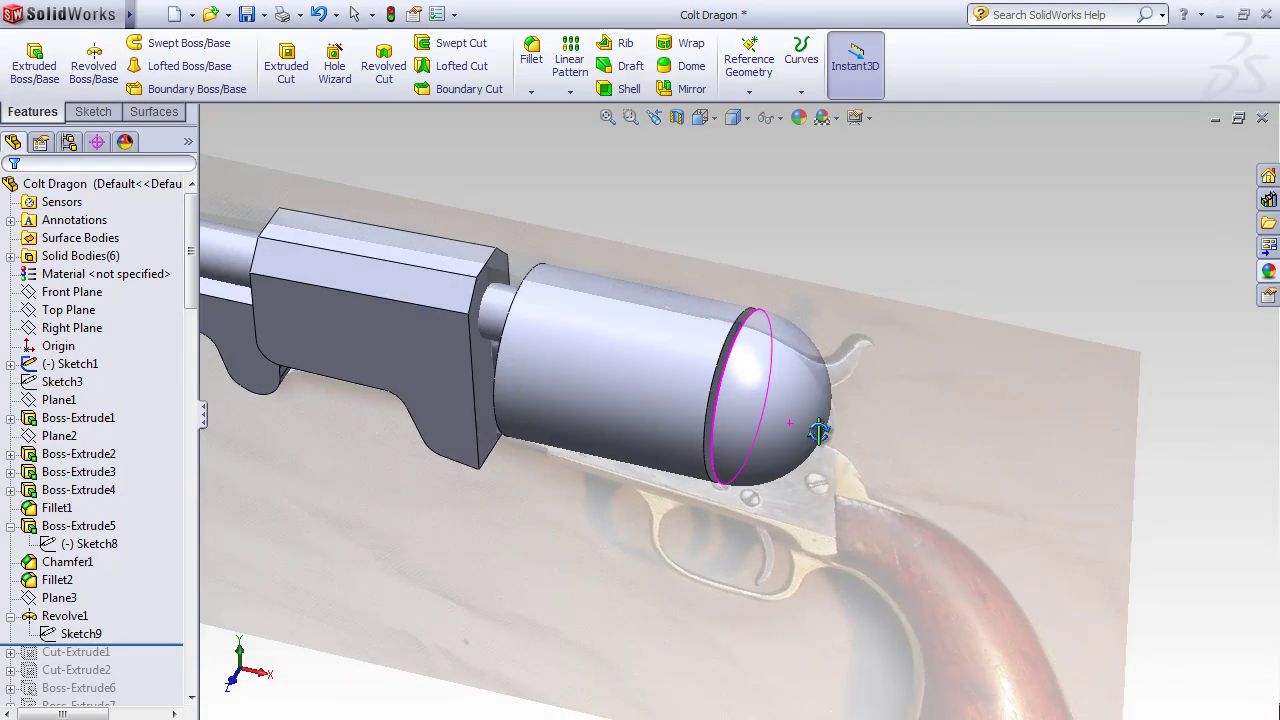
{"action": "middle_click_drag", "start_coordinate": [787, 450], "coordinate": [740, 439]}
{"action": "scroll", "coordinate": [160, 383], "scroll_direction": "down", "scroll_amount": 6}
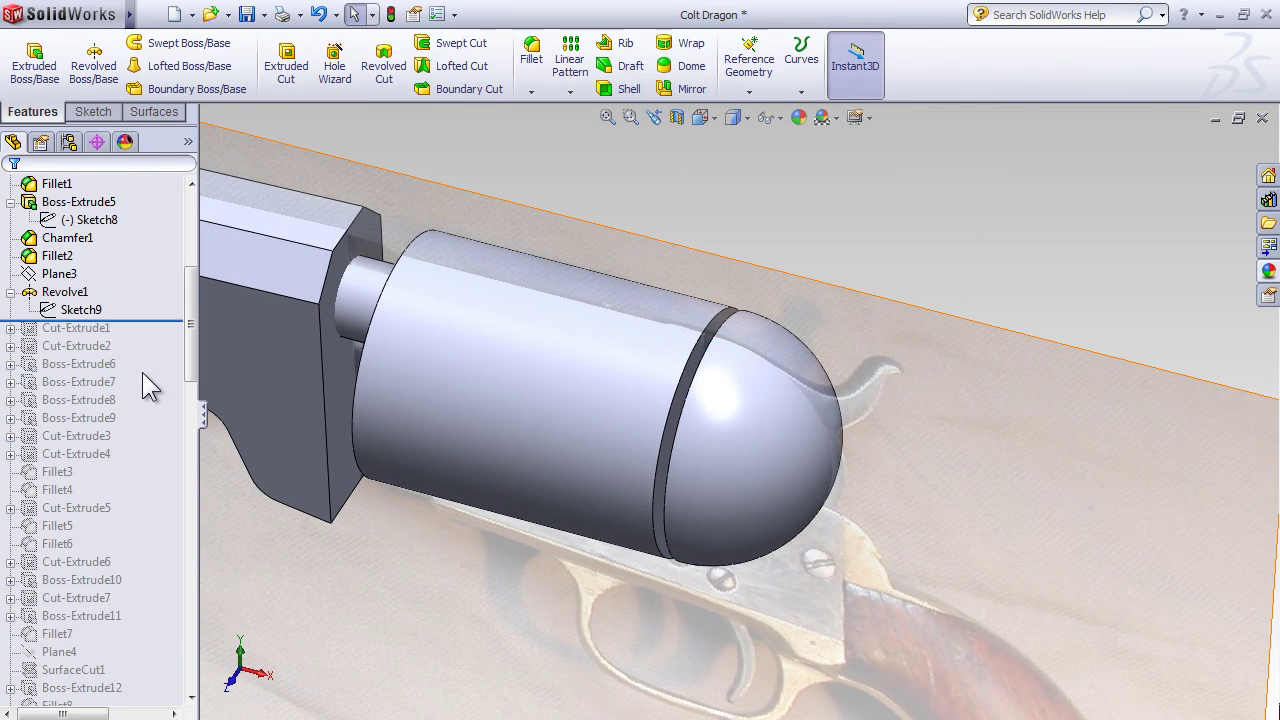
Roll the feature history forward through Cut-Extrude1, the chamber holes in the cylinder's front face.
{"action": "scroll", "coordinate": [549, 497], "scroll_direction": "up", "scroll_amount": 6}
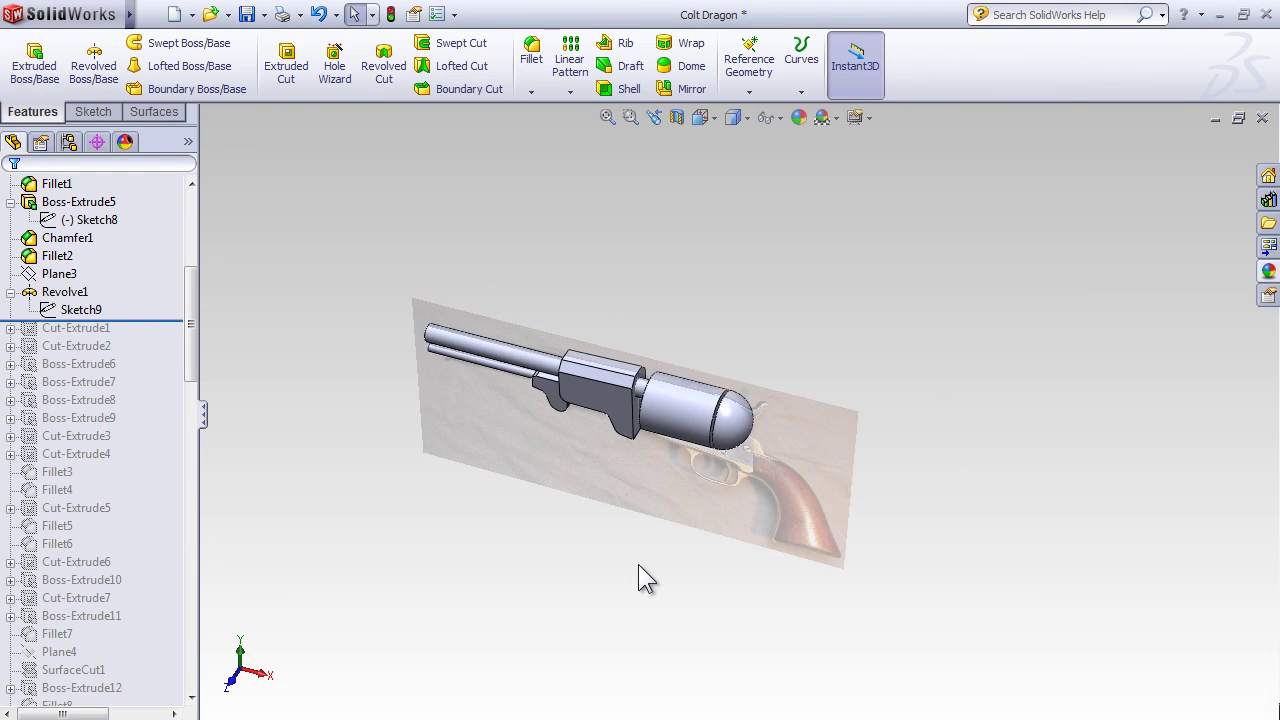
{"action": "middle_click_drag", "start_coordinate": [638, 564], "coordinate": [672, 457]}
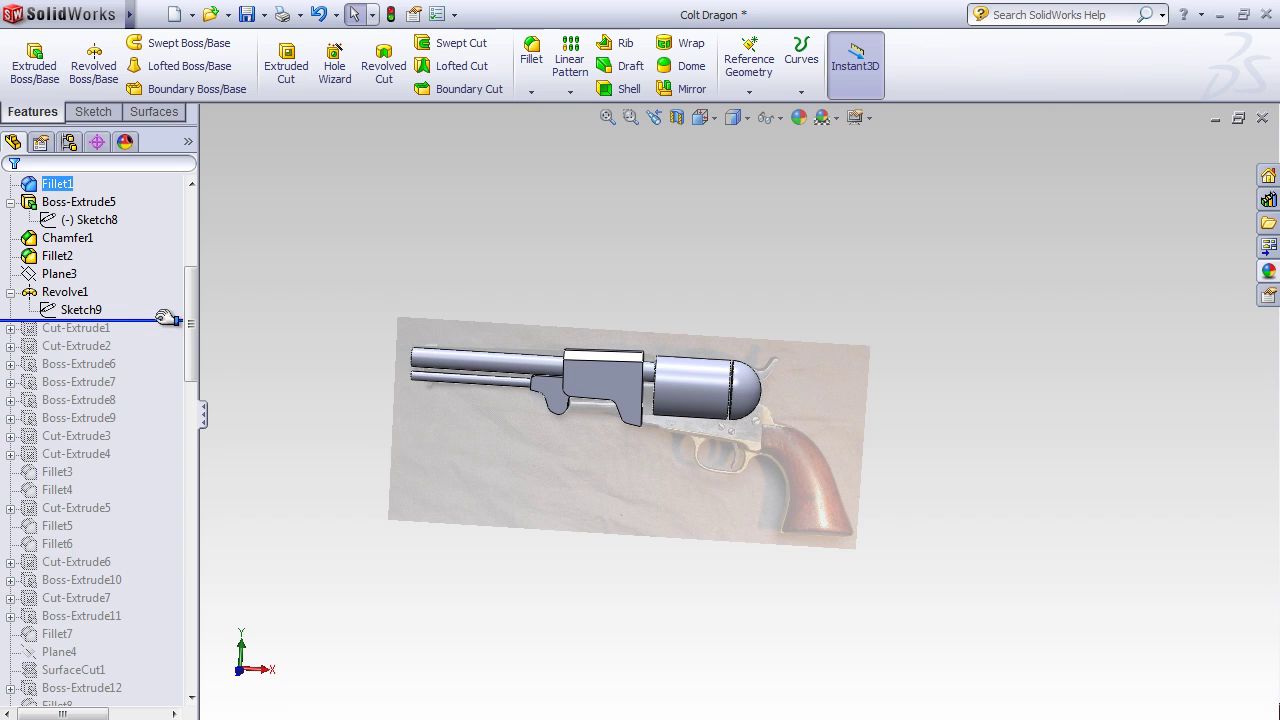
{"action": "left_click", "coordinate": [534, 543]}
{"action": "middle_click_drag", "start_coordinate": [585, 526], "coordinate": [659, 410]}
{"action": "scroll", "coordinate": [668, 382], "scroll_direction": "down", "scroll_amount": 6}
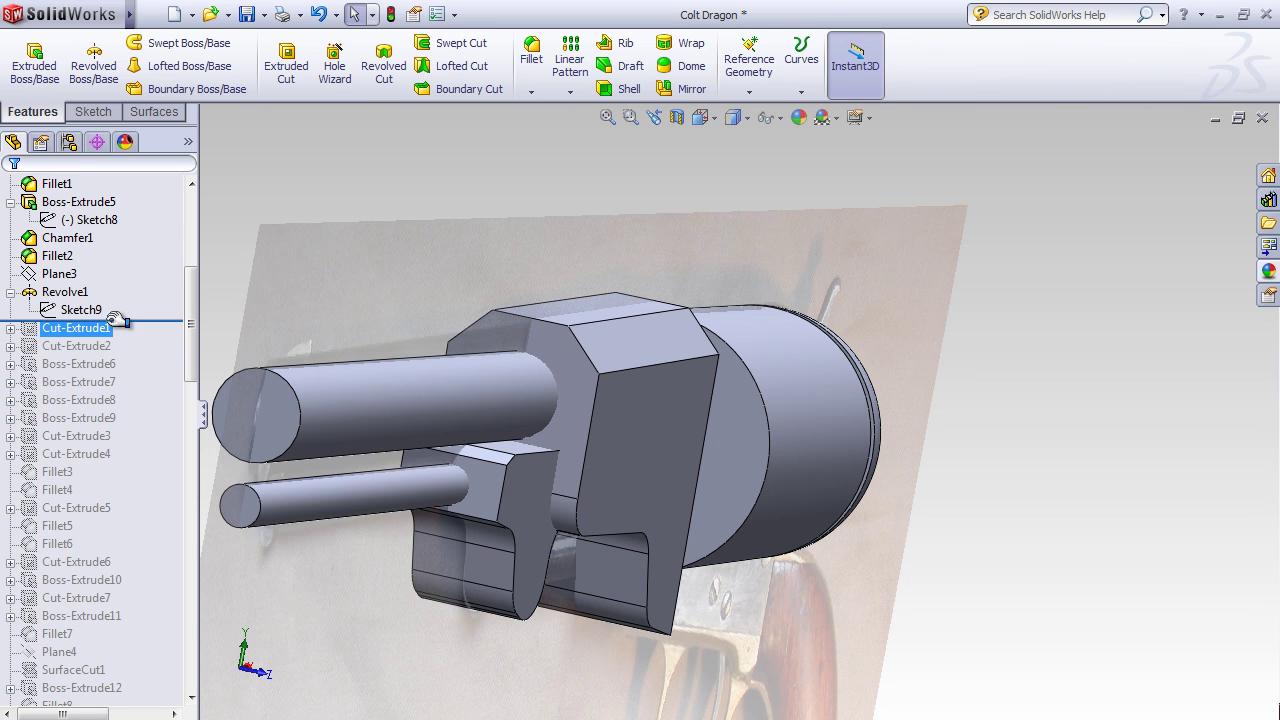
{"action": "left_click_drag", "start_coordinate": [139, 320], "coordinate": [152, 331]}
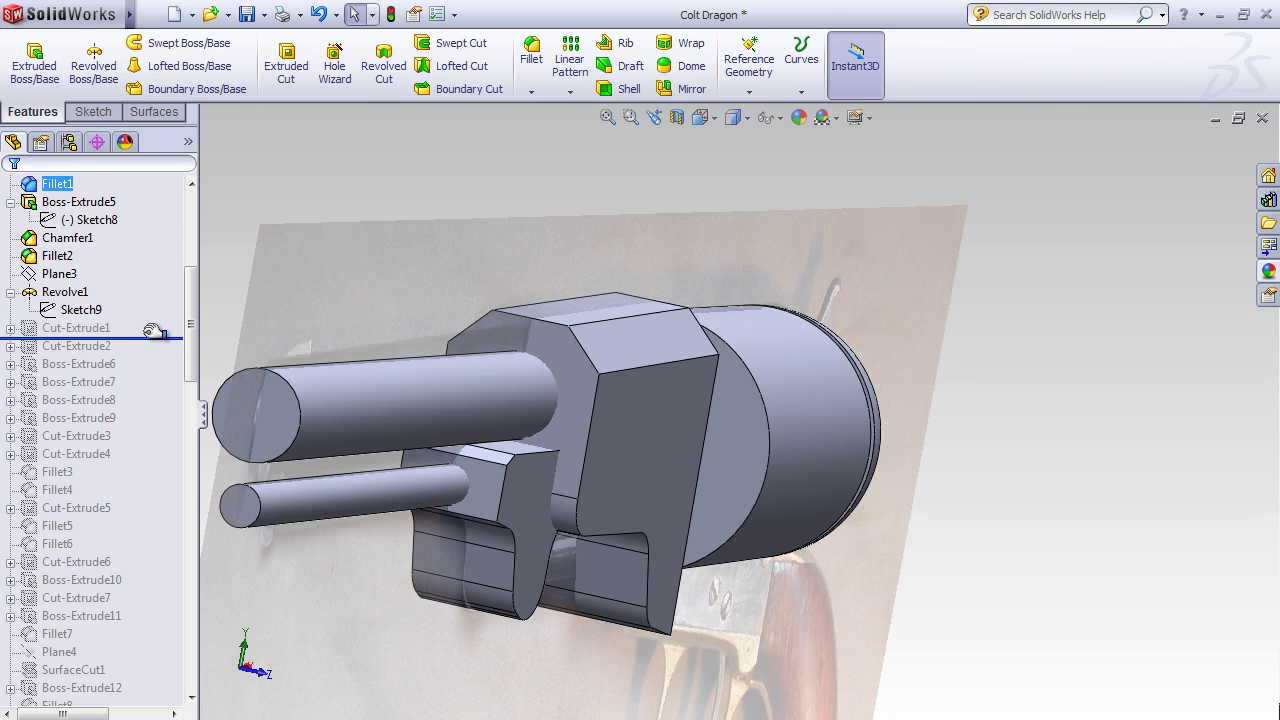
Examine the chamber holes in the cylinder's front face and their position relative to the barrel's rear end.
{"action": "scroll", "coordinate": [700, 465], "scroll_direction": "down", "scroll_amount": 8}
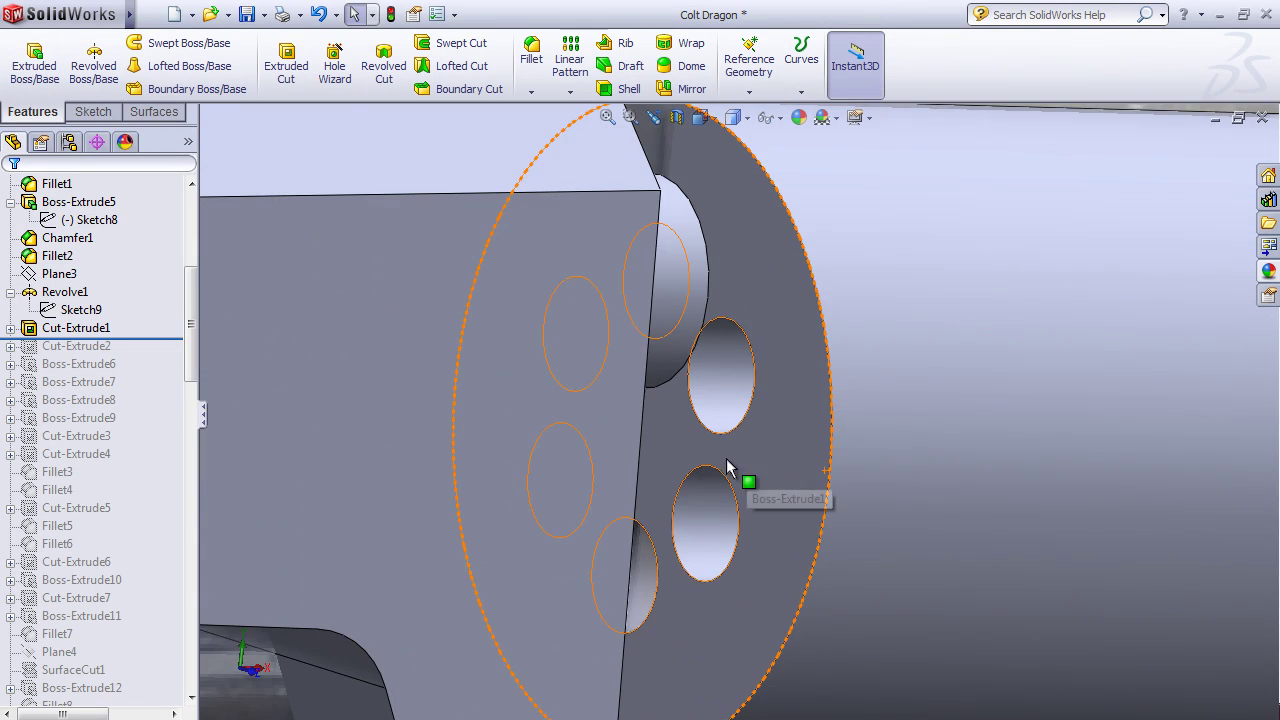
{"action": "middle_click_drag", "start_coordinate": [726, 458], "coordinate": [701, 457]}
{"action": "middle_click_drag", "start_coordinate": [742, 303], "coordinate": [705, 292]}
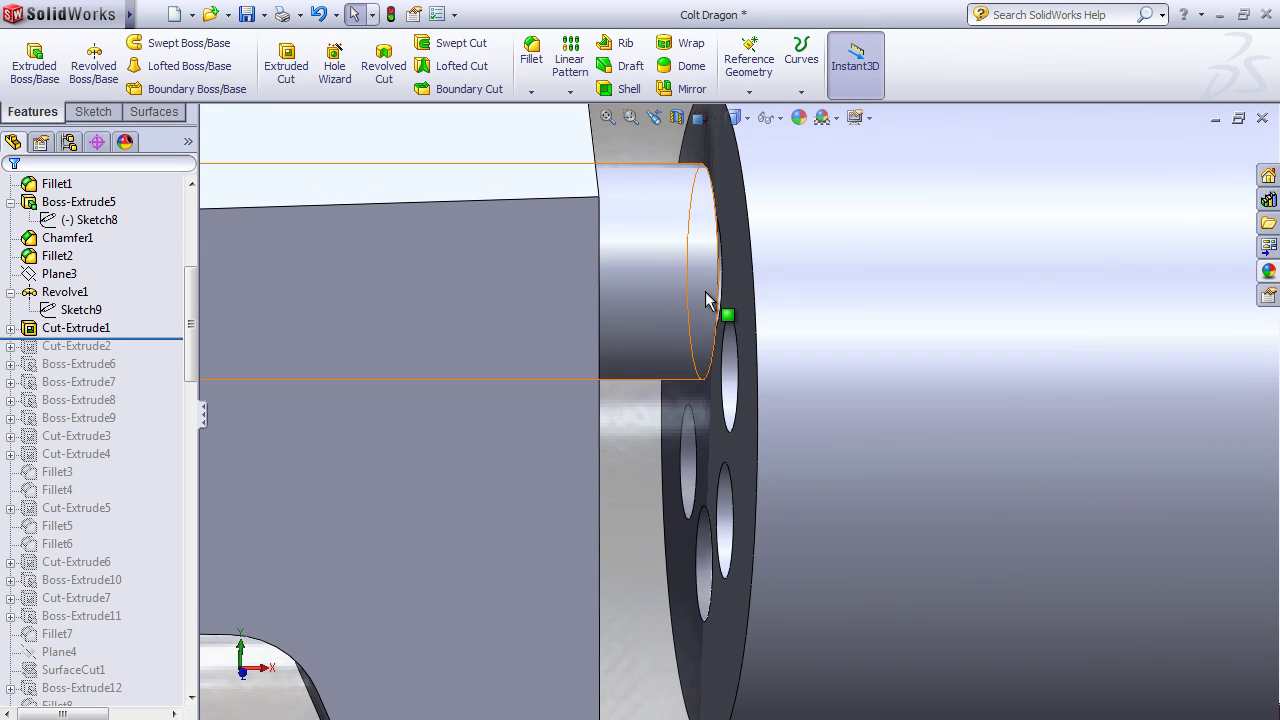
{"action": "scroll", "coordinate": [654, 320], "scroll_direction": "up", "scroll_amount": 6}
{"action": "middle_click_drag", "start_coordinate": [754, 499], "coordinate": [680, 372]}
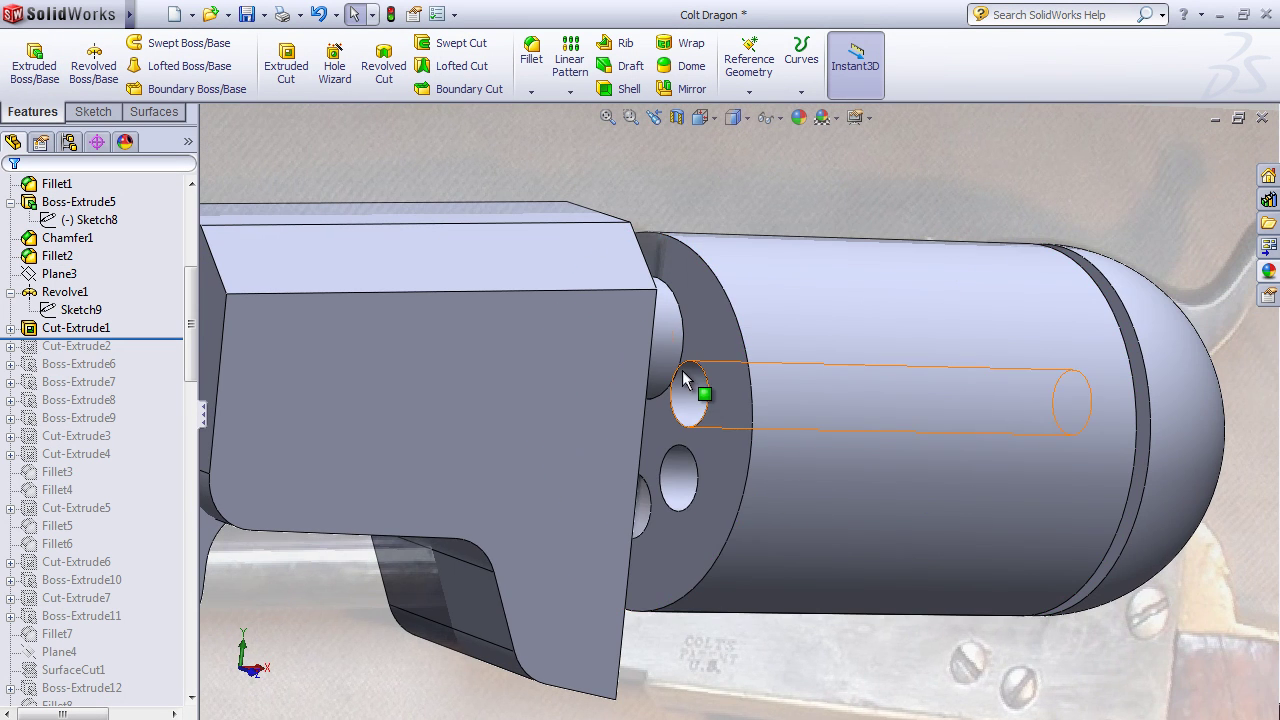
{"action": "middle_click_drag", "start_coordinate": [577, 436], "coordinate": [651, 532]}
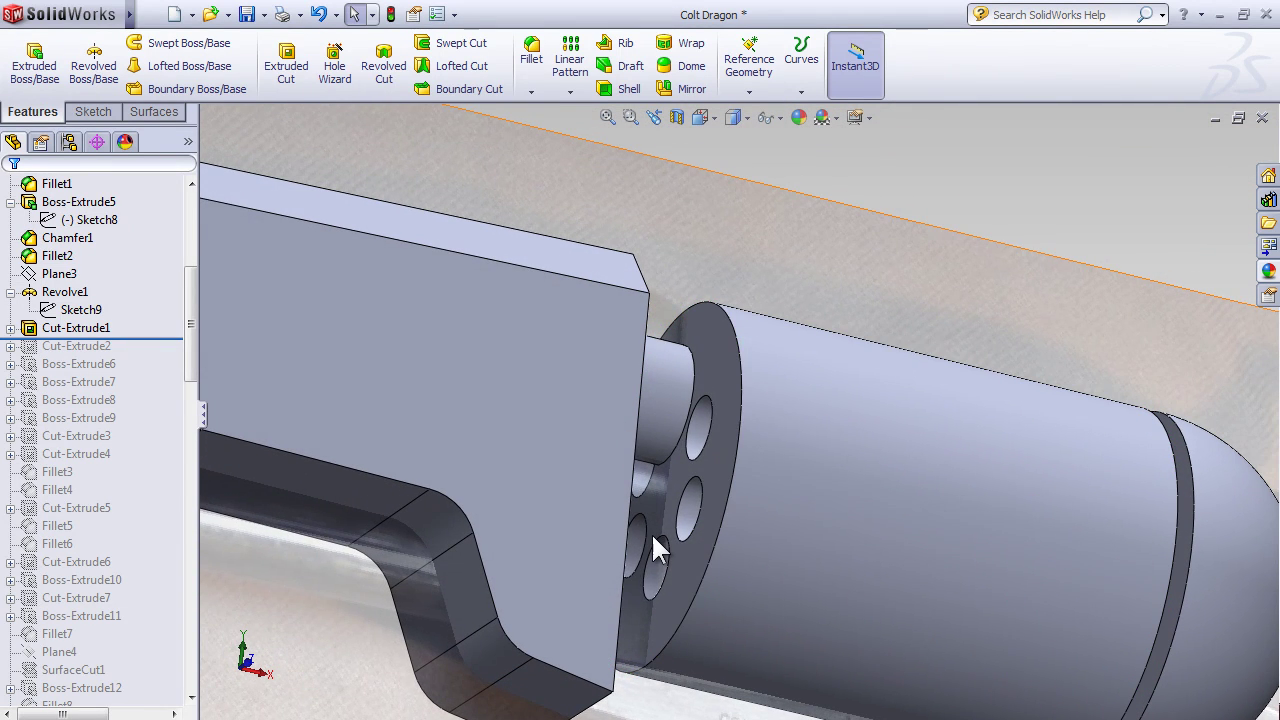
{"action": "mouse_move", "coordinate": [703, 434]}
{"action": "middle_mouse_down"}
{"action": "mouse_move", "coordinate": [678, 424]}
{"action": "mouse_move", "coordinate": [693, 421]}
{"action": "middle_mouse_up"}
{"action": "scroll", "coordinate": [695, 430], "scroll_direction": "down", "scroll_amount": 4}
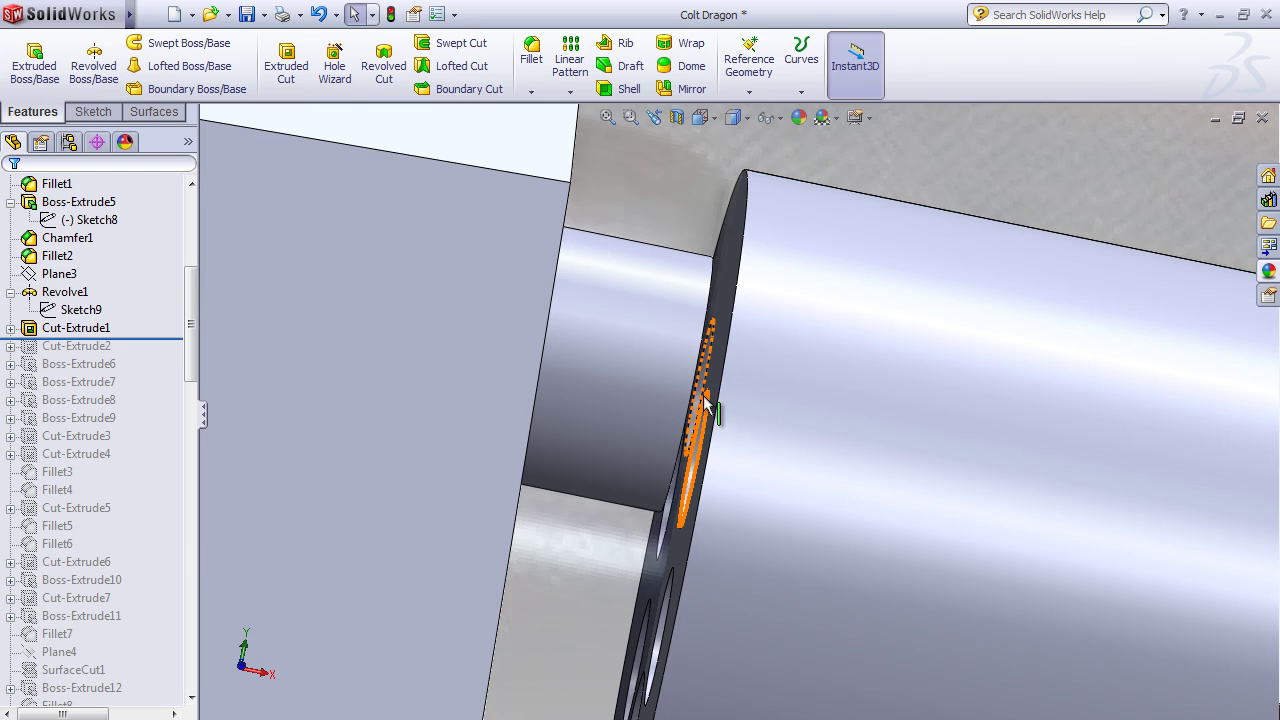
{"action": "scroll", "coordinate": [705, 382], "scroll_direction": "up", "scroll_amount": 2}
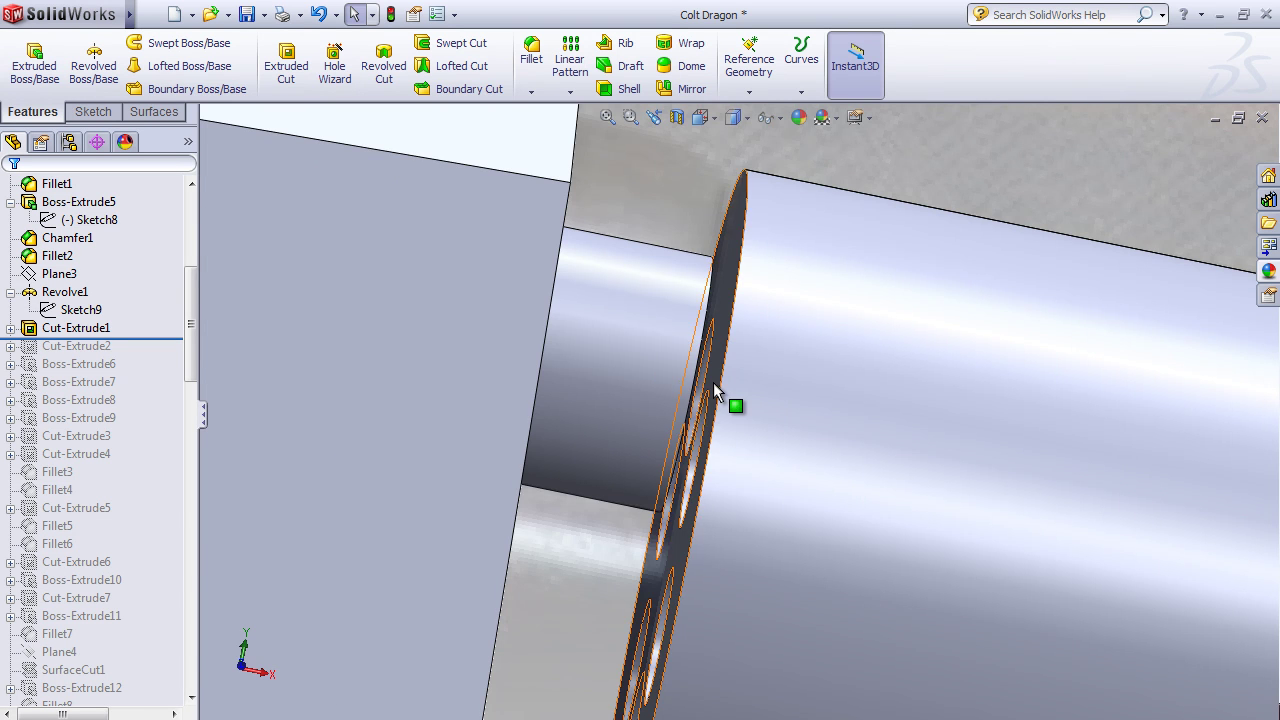
{"action": "scroll", "coordinate": [713, 382], "scroll_direction": "up", "scroll_amount": 4}
{"action": "scroll", "coordinate": [614, 410], "scroll_direction": "up", "scroll_amount": 5}
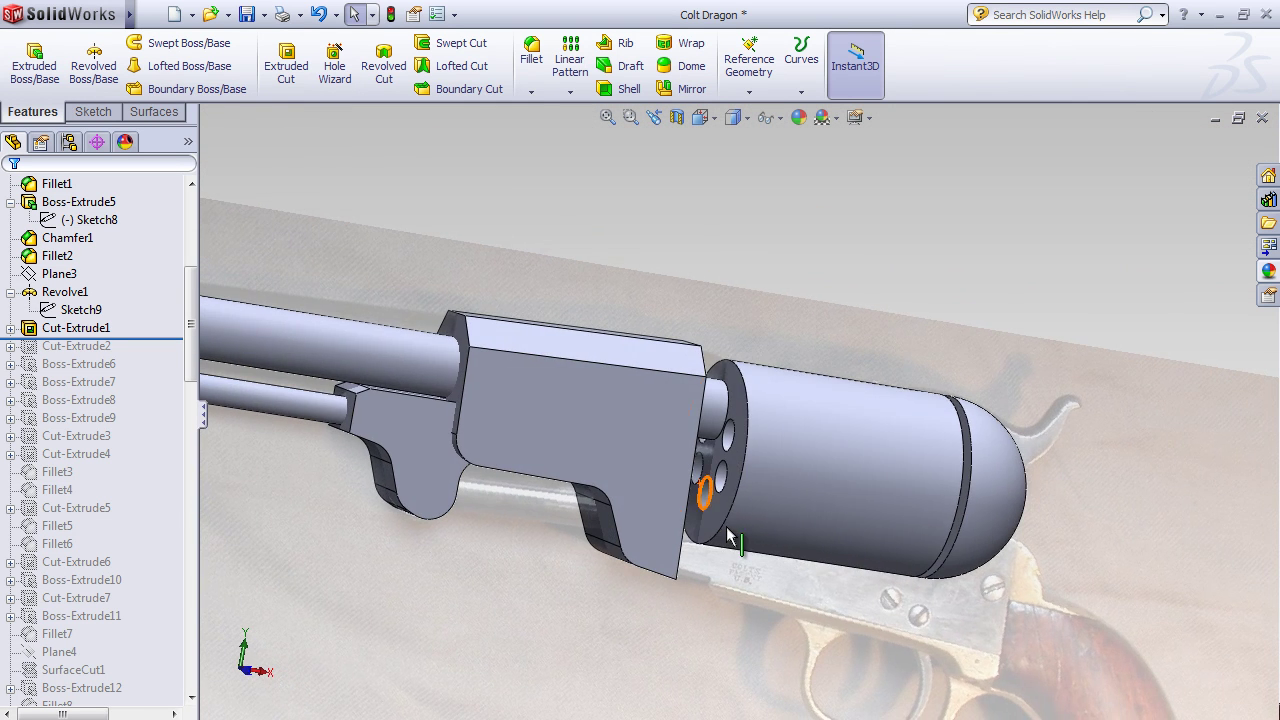
{"action": "middle_click_drag", "start_coordinate": [686, 466], "coordinate": [895, 567]}
{"action": "scroll", "coordinate": [870, 558], "scroll_direction": "up", "scroll_amount": 2}
{"action": "scroll", "coordinate": [855, 575], "scroll_direction": "down", "scroll_amount": 5}
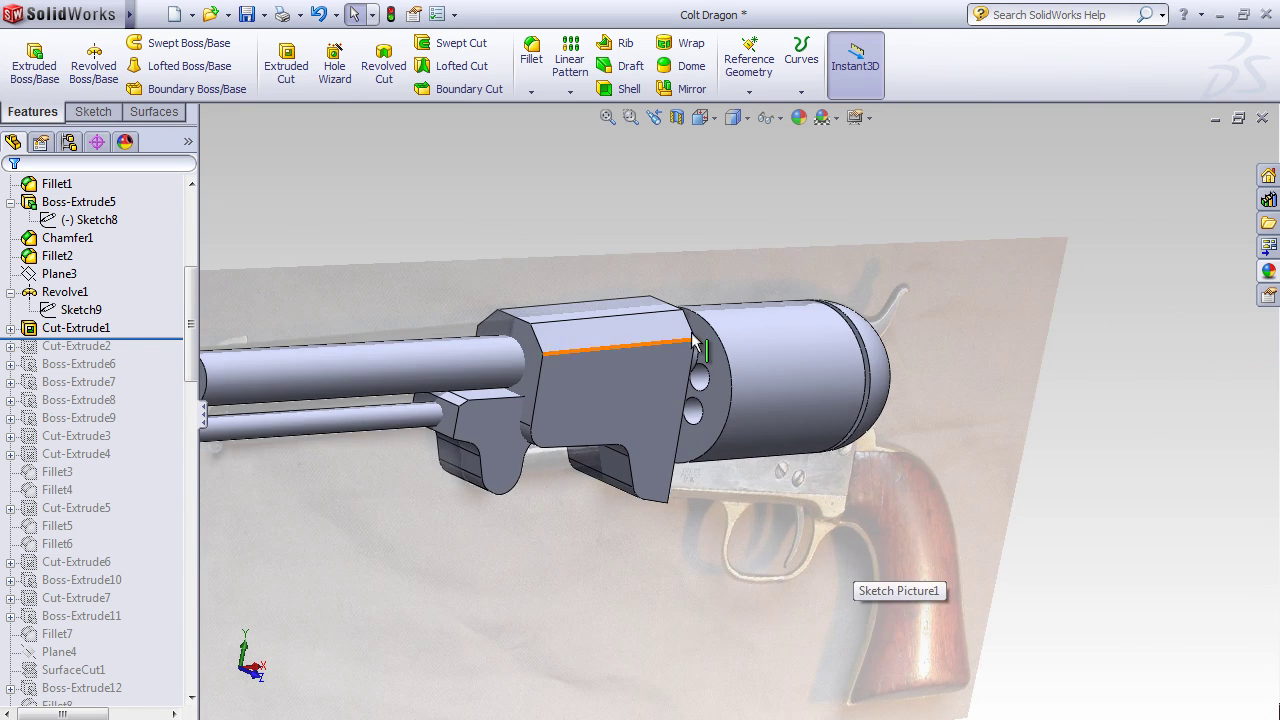
Roll the feature history forward through Cut-Extrude2, the notches around the cylinder's rear edge, and highlight that cut.
{"action": "left_click", "coordinate": [80, 346]}
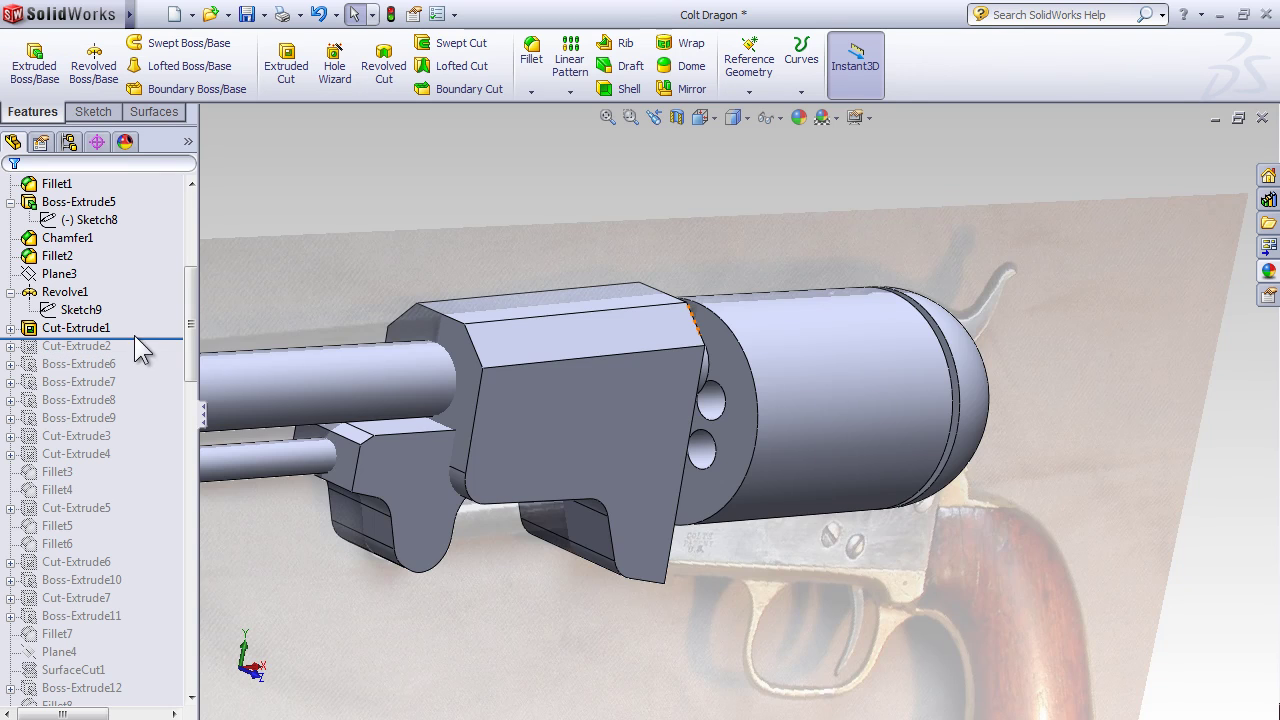
{"action": "scroll", "coordinate": [292, 430], "scroll_direction": "up", "scroll_amount": 3}
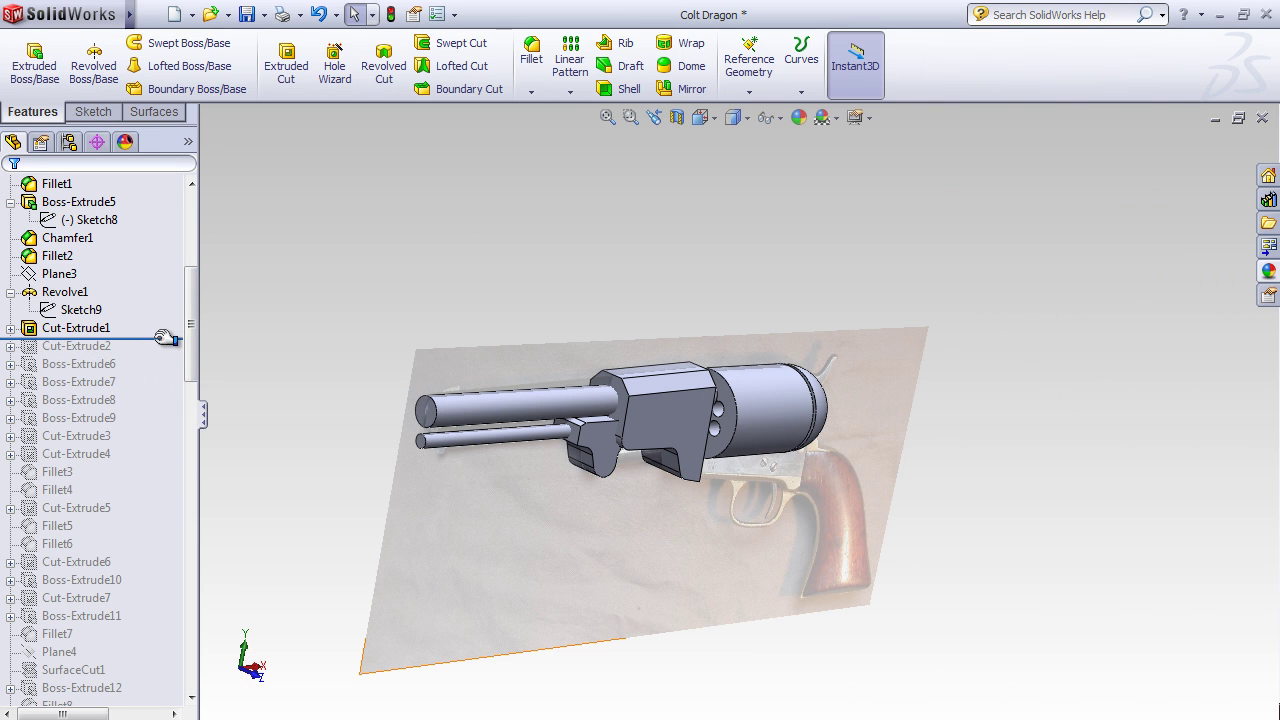
{"action": "left_click_drag", "start_coordinate": [160, 348], "coordinate": [163, 356]}
{"action": "scroll", "coordinate": [840, 425], "scroll_direction": "down", "scroll_amount": 5}
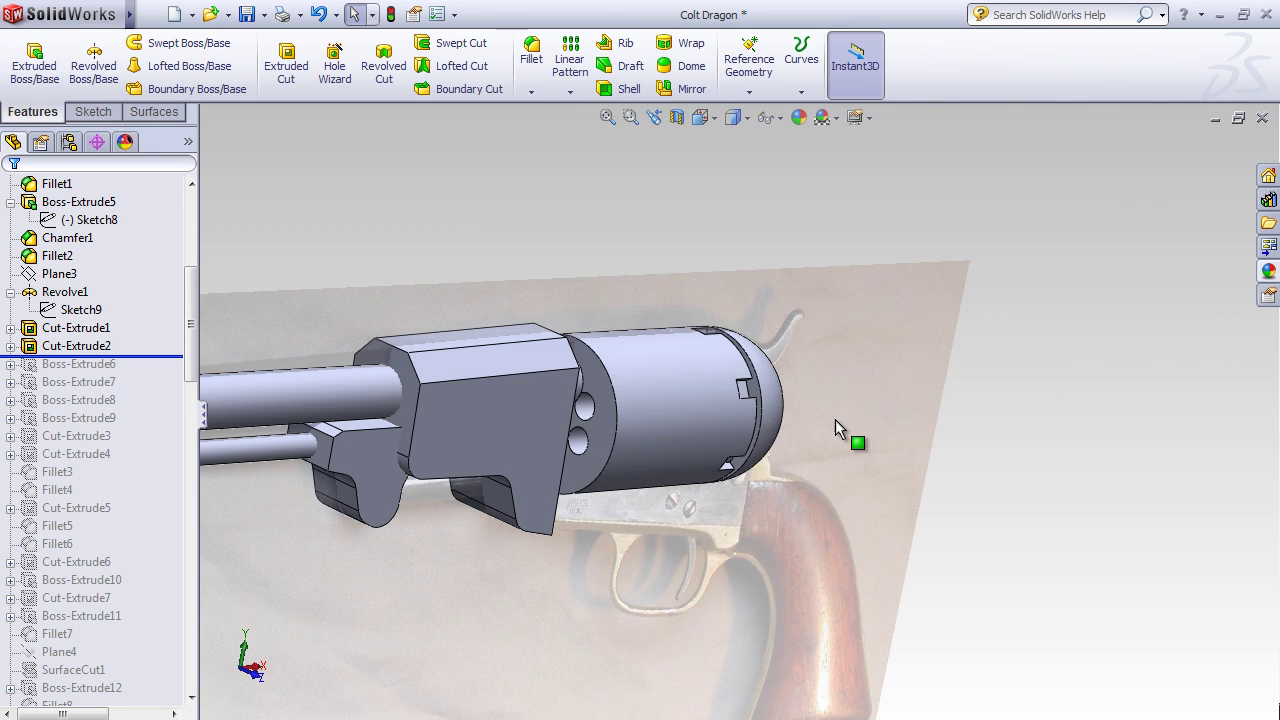
{"action": "scroll", "coordinate": [805, 331], "scroll_direction": "down", "scroll_amount": 3}
{"action": "middle_click_drag", "start_coordinate": [712, 376], "coordinate": [625, 385]}
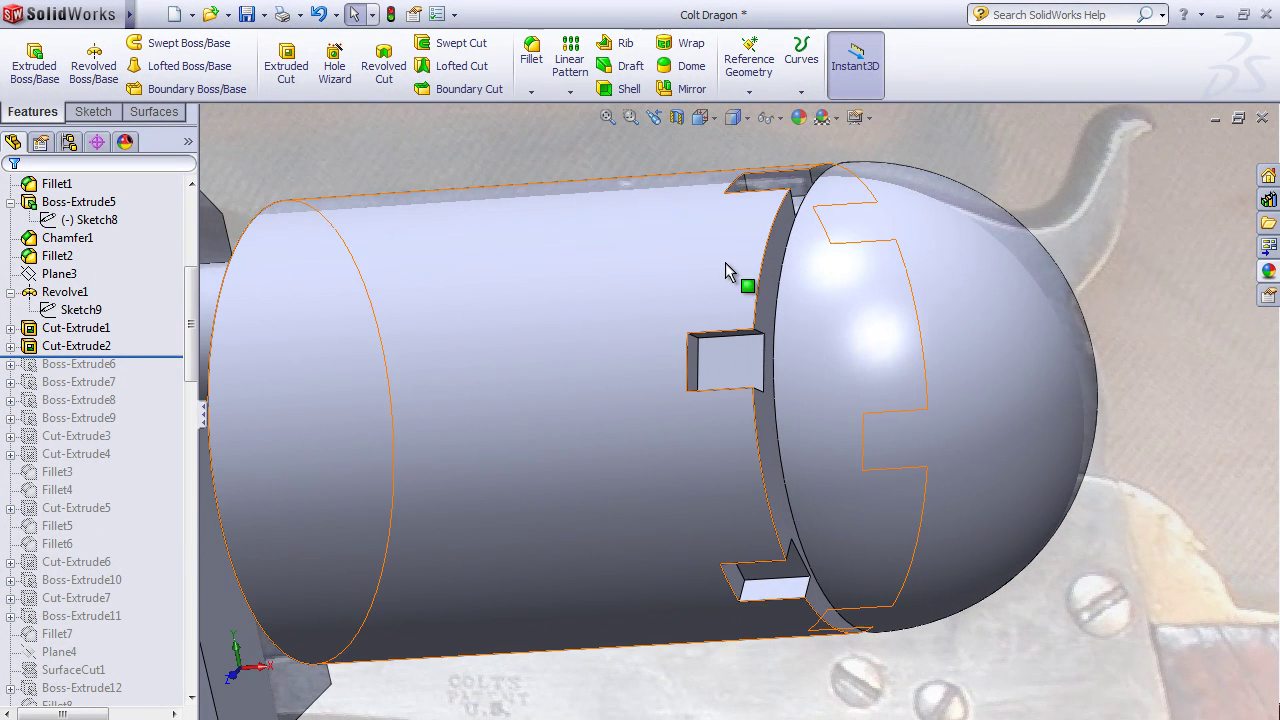
{"action": "left_click", "coordinate": [87, 348]}
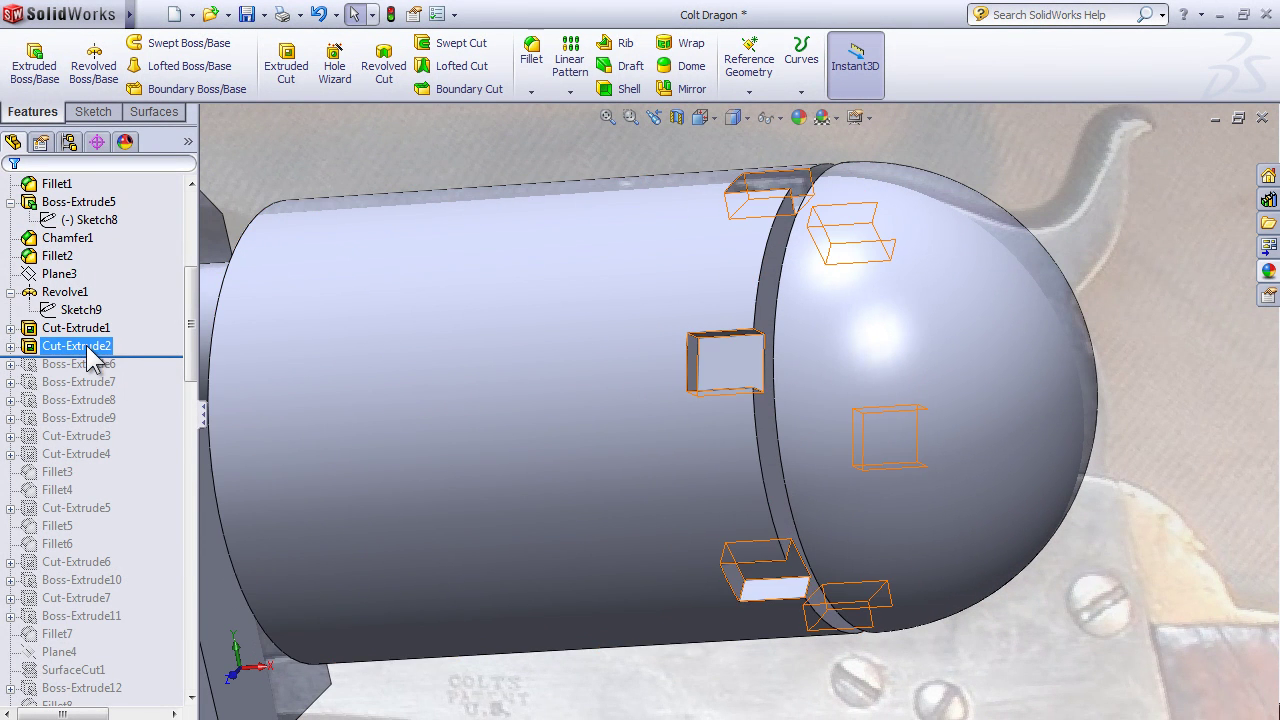
Show Sketch11 of Cut-Extrude2 and examine how its rectangles shape the notches around the cylinder's rear edge.
{"action": "scroll", "coordinate": [494, 428], "scroll_direction": "up", "scroll_amount": 3}
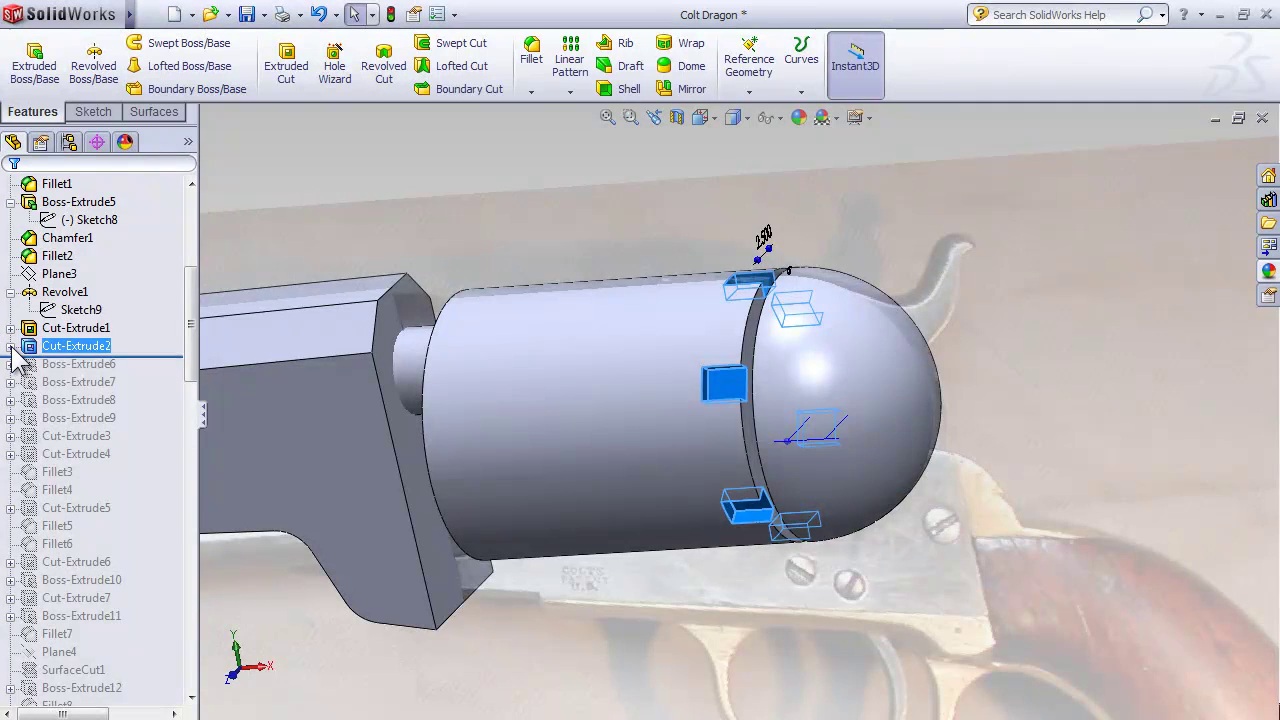
{"action": "left_click", "coordinate": [10, 346]}
{"action": "left_click", "coordinate": [90, 364]}
{"action": "scroll", "coordinate": [740, 310], "scroll_direction": "down", "scroll_amount": 5}
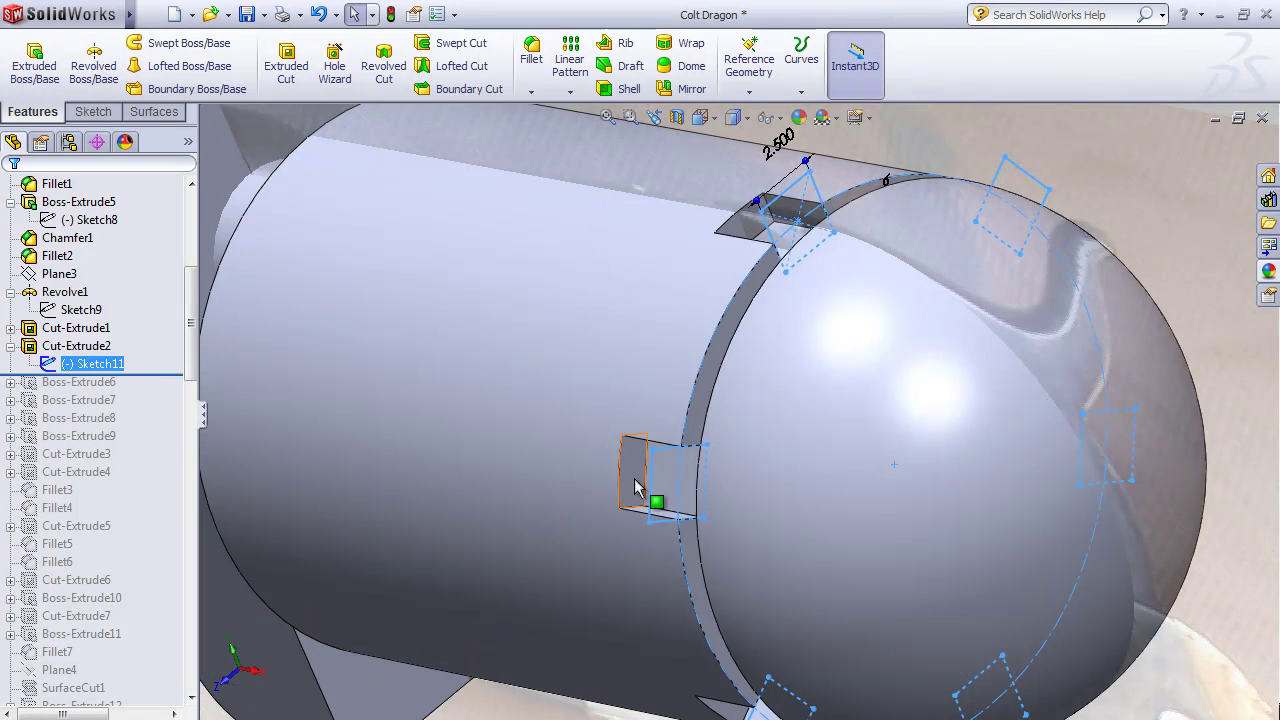
{"action": "middle_click_drag", "start_coordinate": [655, 487], "coordinate": [641, 467]}
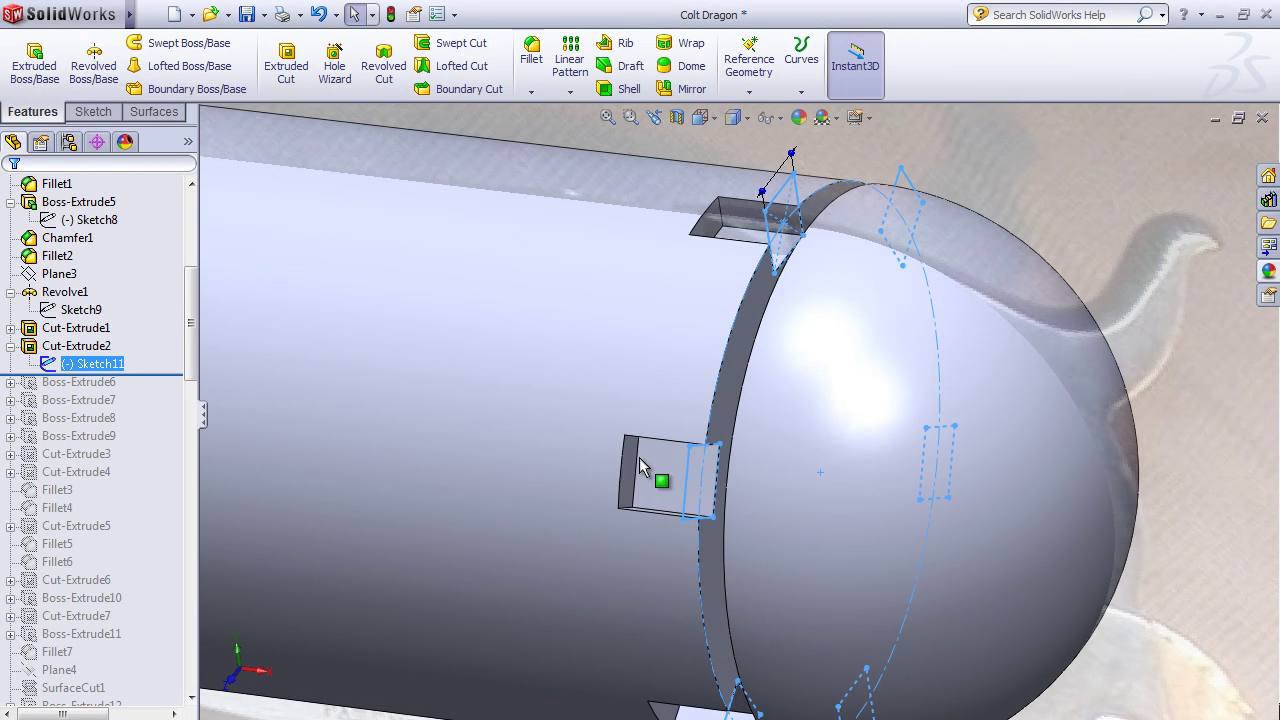
{"action": "left_click", "coordinate": [76, 346]}
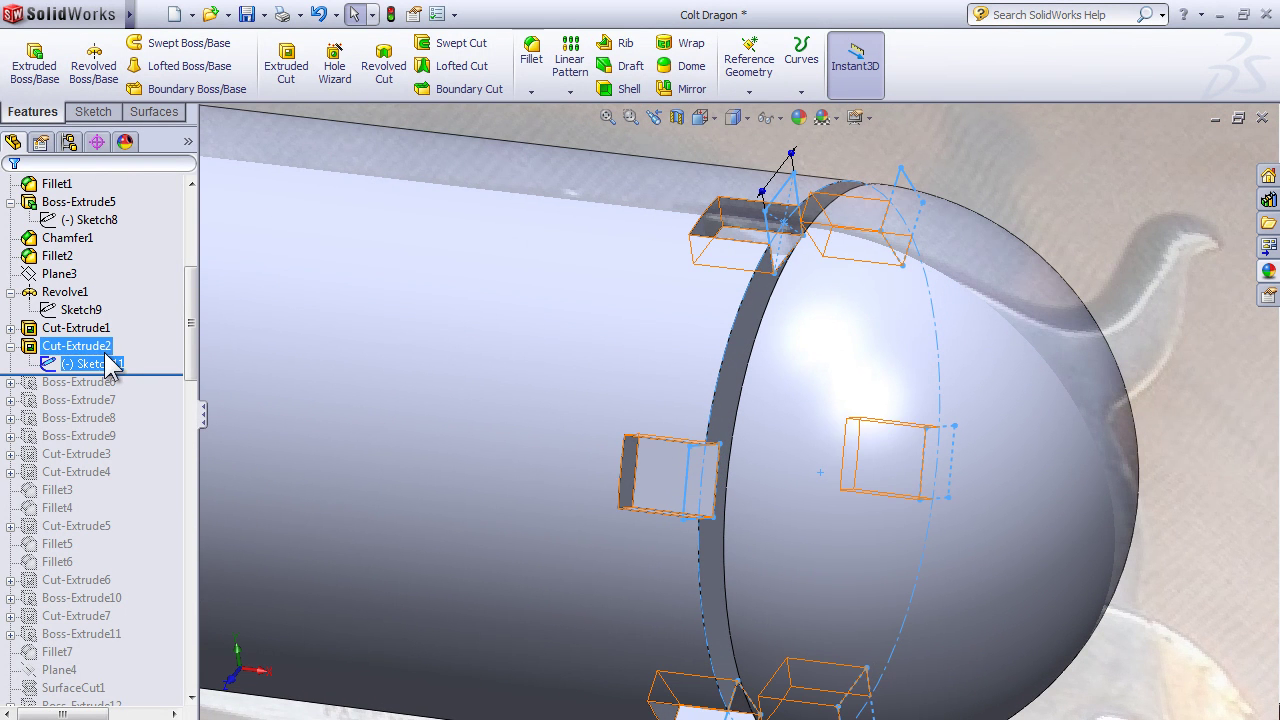
{"action": "left_click", "coordinate": [10, 346]}
Roll the feature history forward through Boss-Extrude6, the rod beneath the barrel frame, and view it from several angles.
{"action": "key", "text": "ctrl+1"}
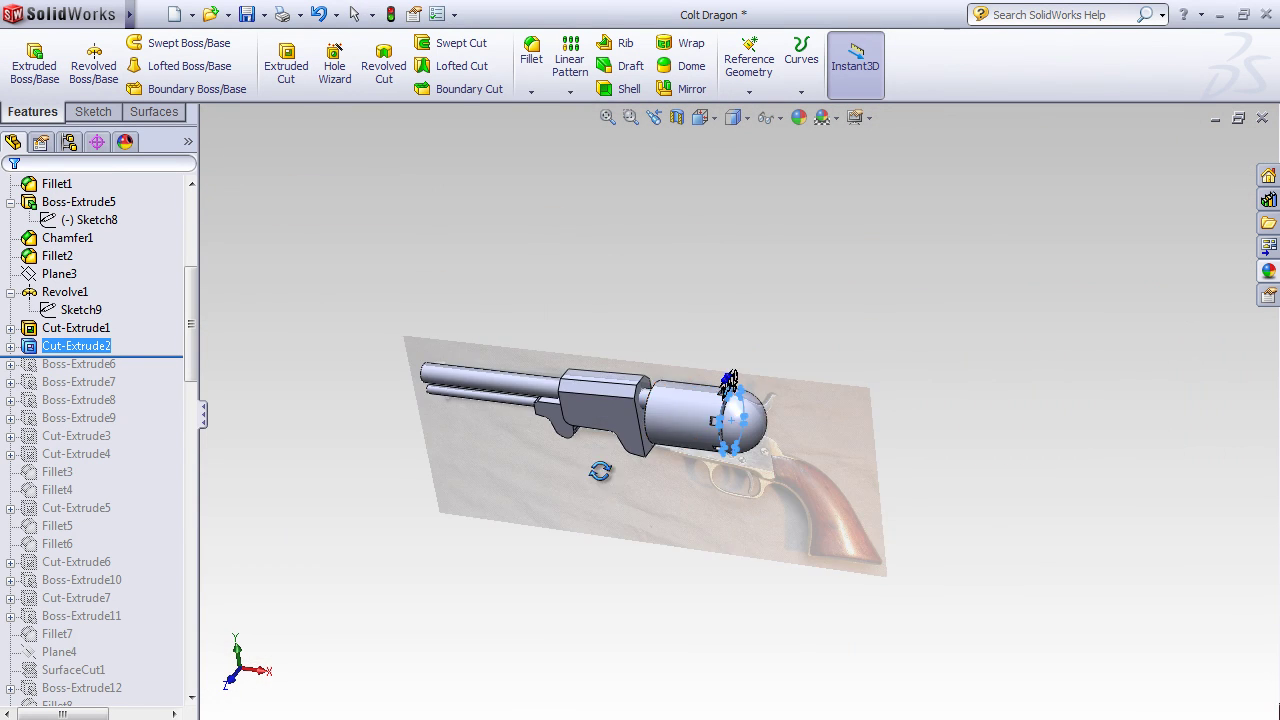
{"action": "scroll", "coordinate": [638, 403], "scroll_direction": "down", "scroll_amount": 3}
{"action": "scroll", "coordinate": [690, 420], "scroll_direction": "up", "scroll_amount": 3}
{"action": "left_click", "coordinate": [678, 281]}
{"action": "middle_click_drag", "start_coordinate": [640, 474], "coordinate": [655, 467]}
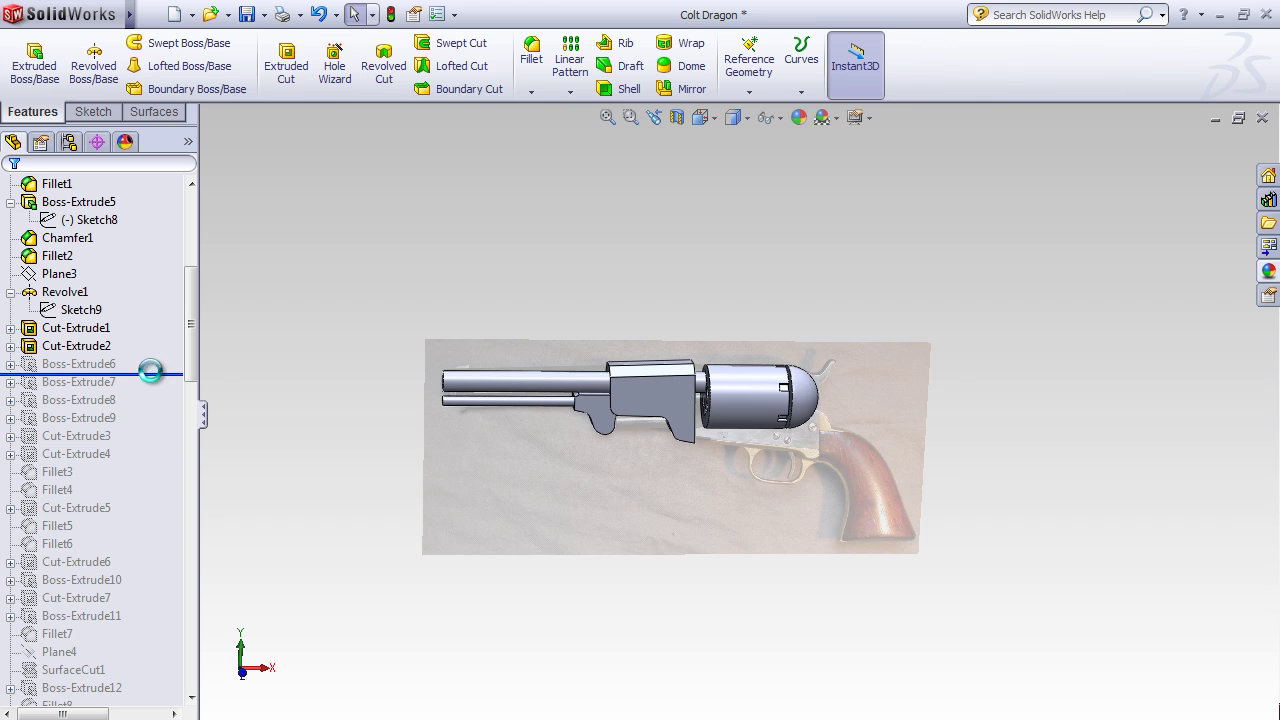
{"action": "left_click_drag", "start_coordinate": [150, 371], "coordinate": [150, 372]}
{"action": "scroll", "coordinate": [660, 434], "scroll_direction": "down", "scroll_amount": 5}
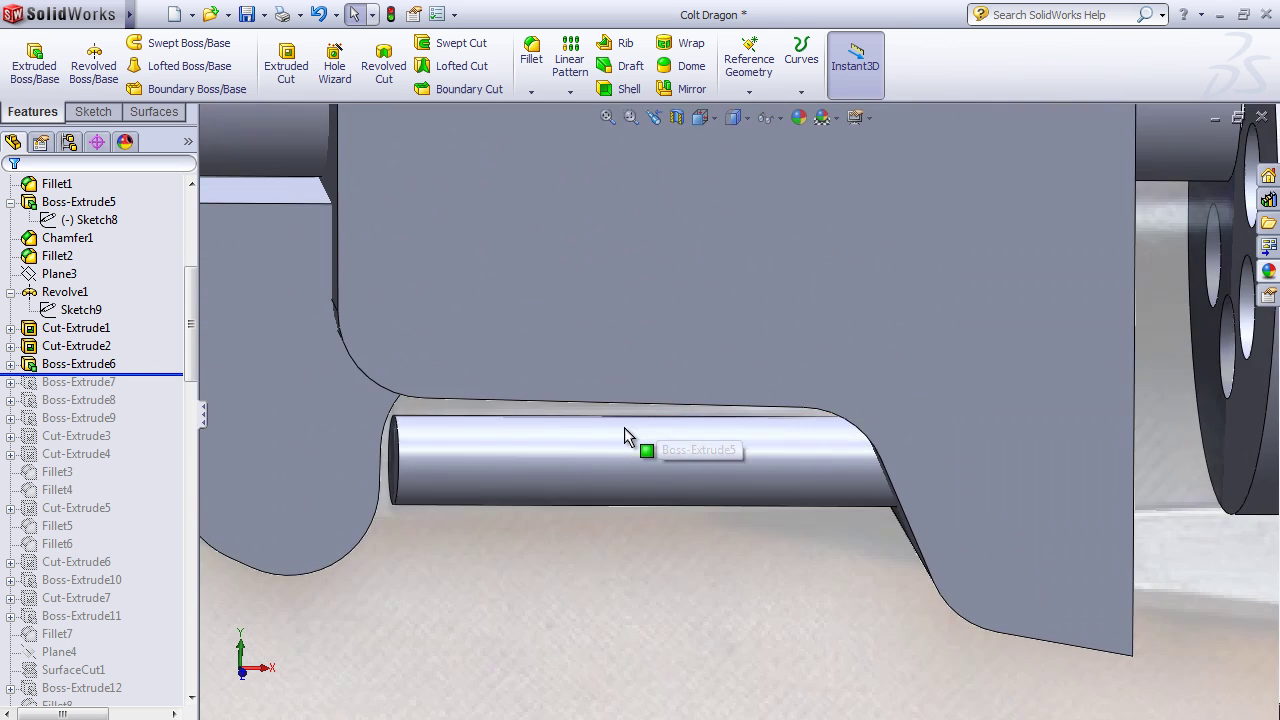
{"action": "scroll", "coordinate": [622, 428], "scroll_direction": "up", "scroll_amount": 2}
{"action": "scroll", "coordinate": [640, 427], "scroll_direction": "down", "scroll_amount": 1}
{"action": "middle_click_drag", "start_coordinate": [644, 467], "coordinate": [443, 446]}
{"action": "scroll", "coordinate": [496, 472], "scroll_direction": "up", "scroll_amount": 4}
{"action": "middle_click_drag", "start_coordinate": [770, 453], "coordinate": [671, 438]}
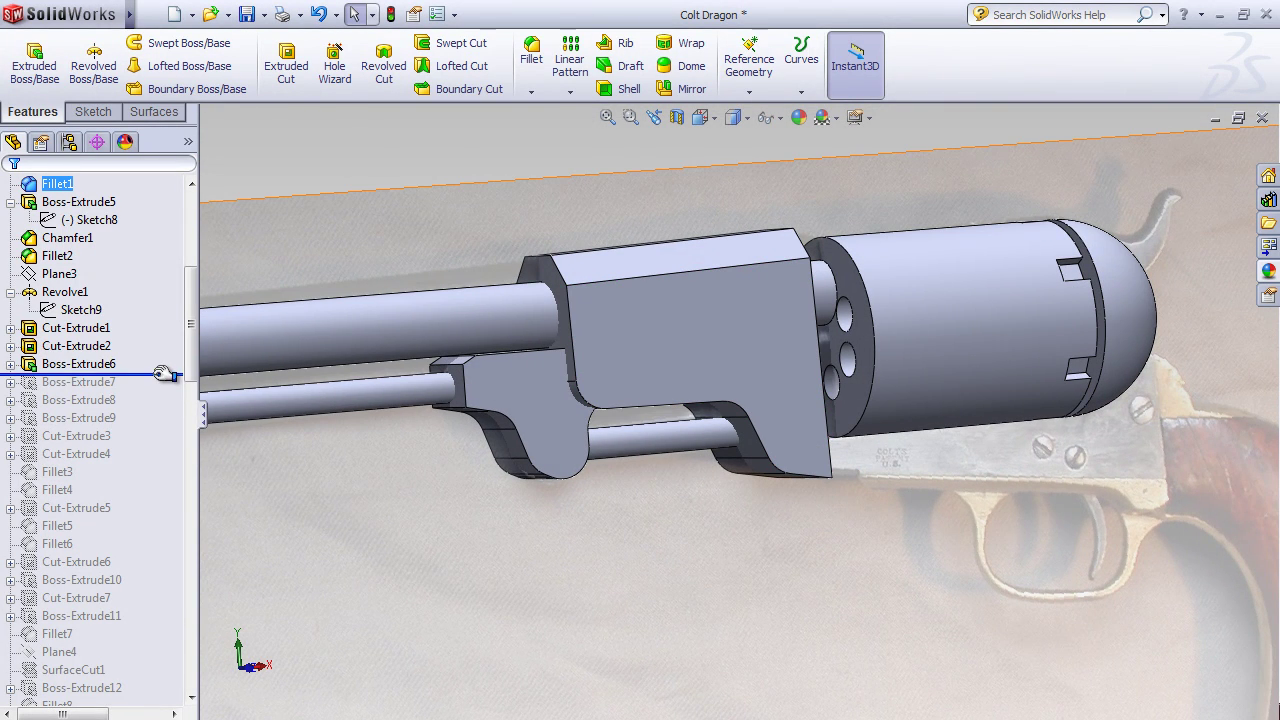
Roll the feature history forward through Boss-Extrude7, the small block at the rod's front end, and inspect its Sketch13.
{"action": "middle_click_drag", "start_coordinate": [640, 560], "coordinate": [530, 514]}
{"action": "scroll", "coordinate": [610, 440], "scroll_direction": "down", "scroll_amount": 8}
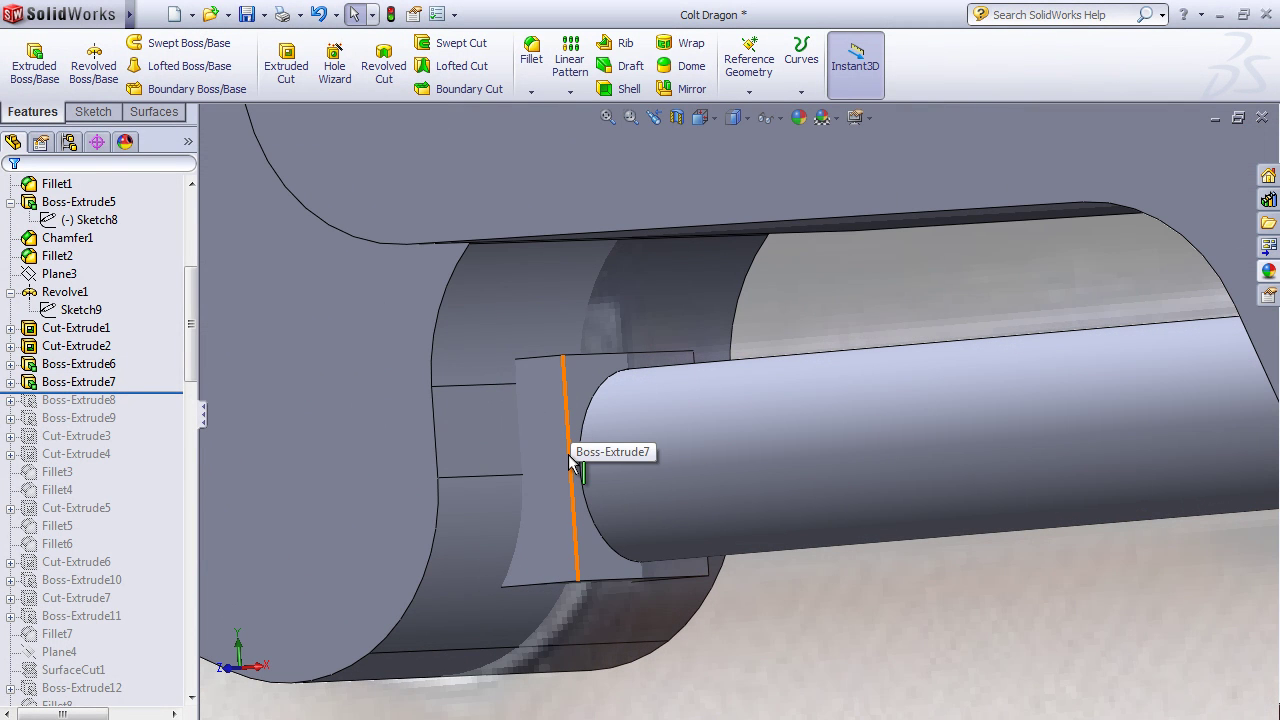
{"action": "scroll", "coordinate": [705, 492], "scroll_direction": "up", "scroll_amount": 5}
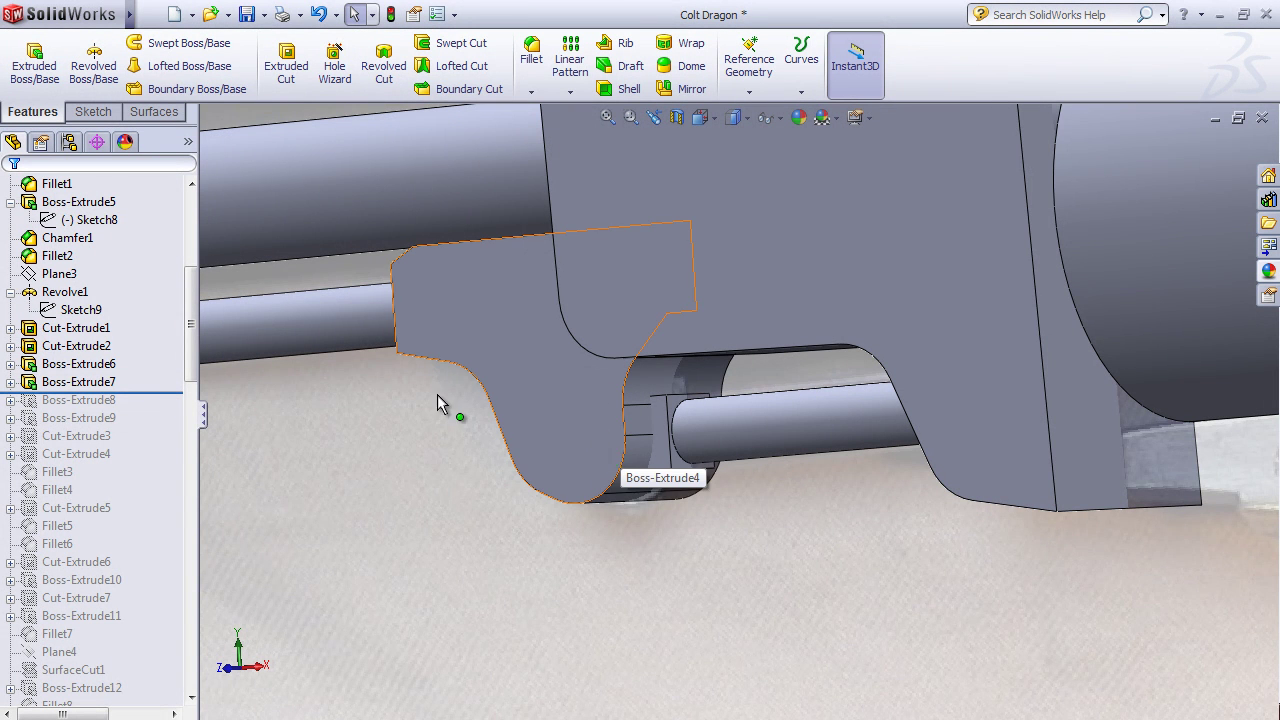
{"action": "left_click", "coordinate": [10, 382]}
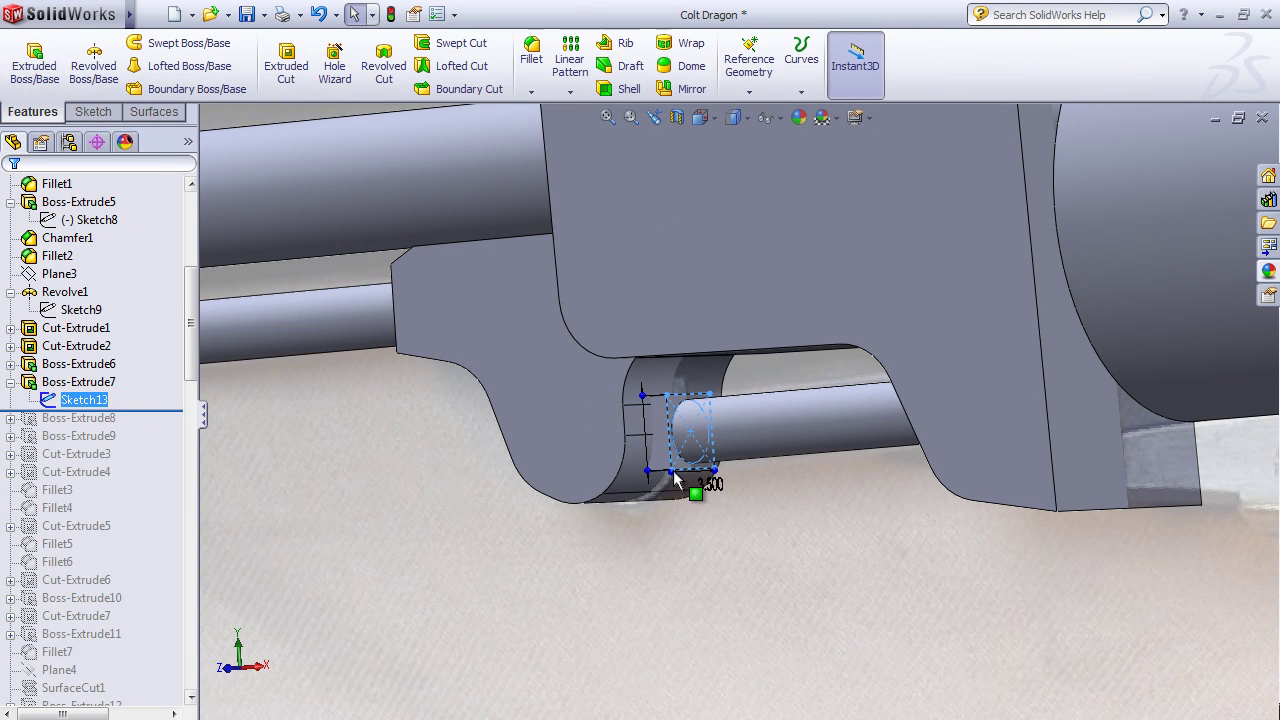
{"action": "left_click", "coordinate": [10, 382]}
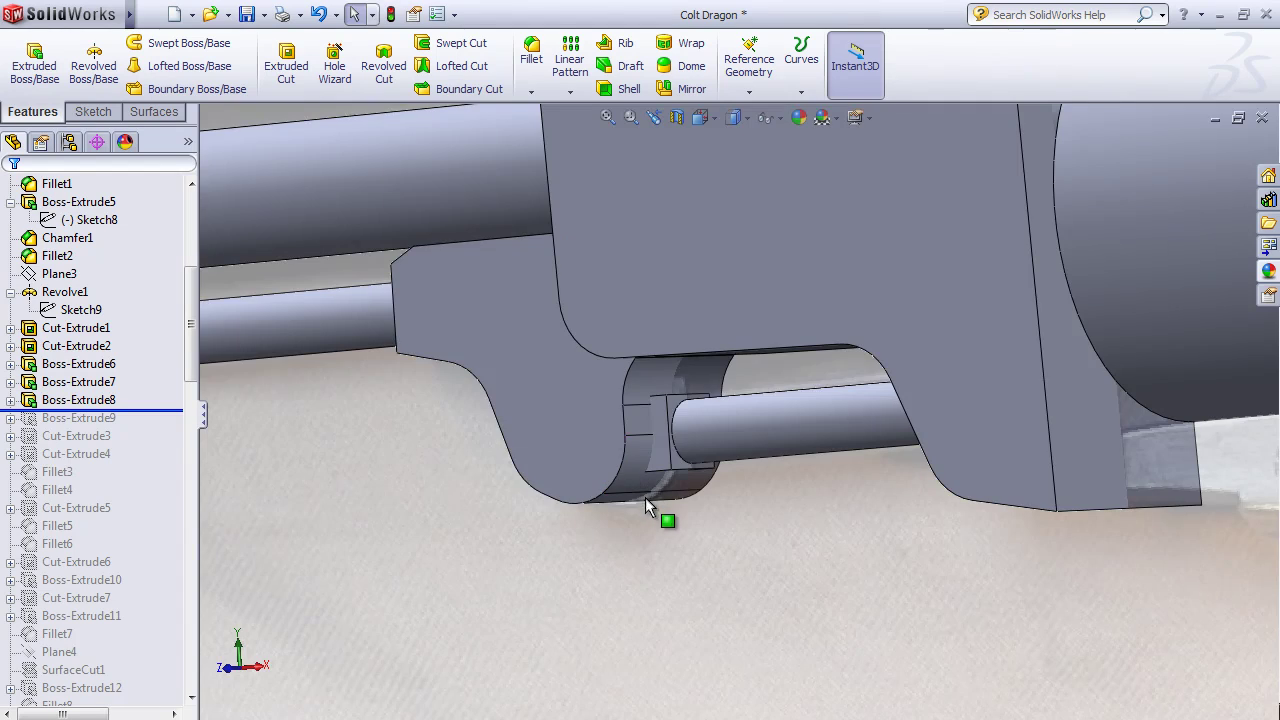
Roll the feature history forward through Boss-Extrude8 and highlight that pin between the barrel frame and the cylinder.
{"action": "middle_click_drag", "start_coordinate": [645, 497], "coordinate": [394, 447]}
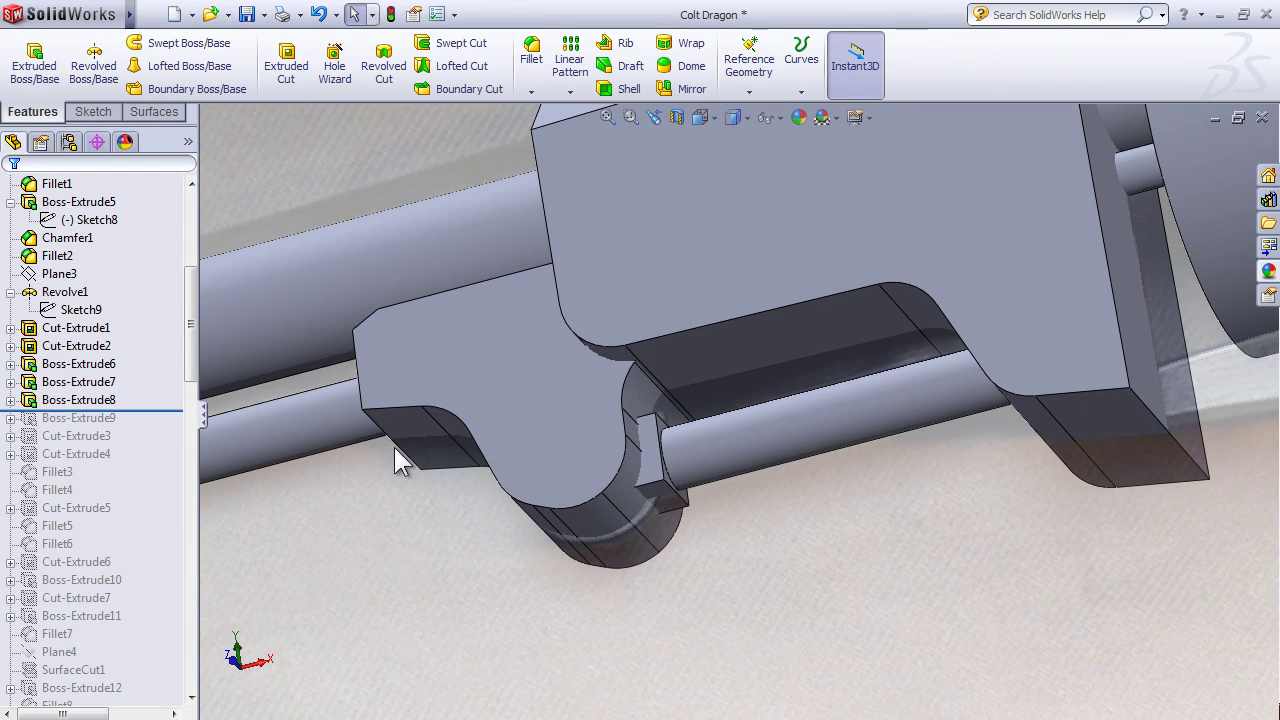
{"action": "left_click", "coordinate": [82, 398]}
{"action": "scroll", "coordinate": [672, 420], "scroll_direction": "up", "scroll_amount": 3}
{"action": "middle_click_drag", "start_coordinate": [680, 405], "coordinate": [750, 430]}
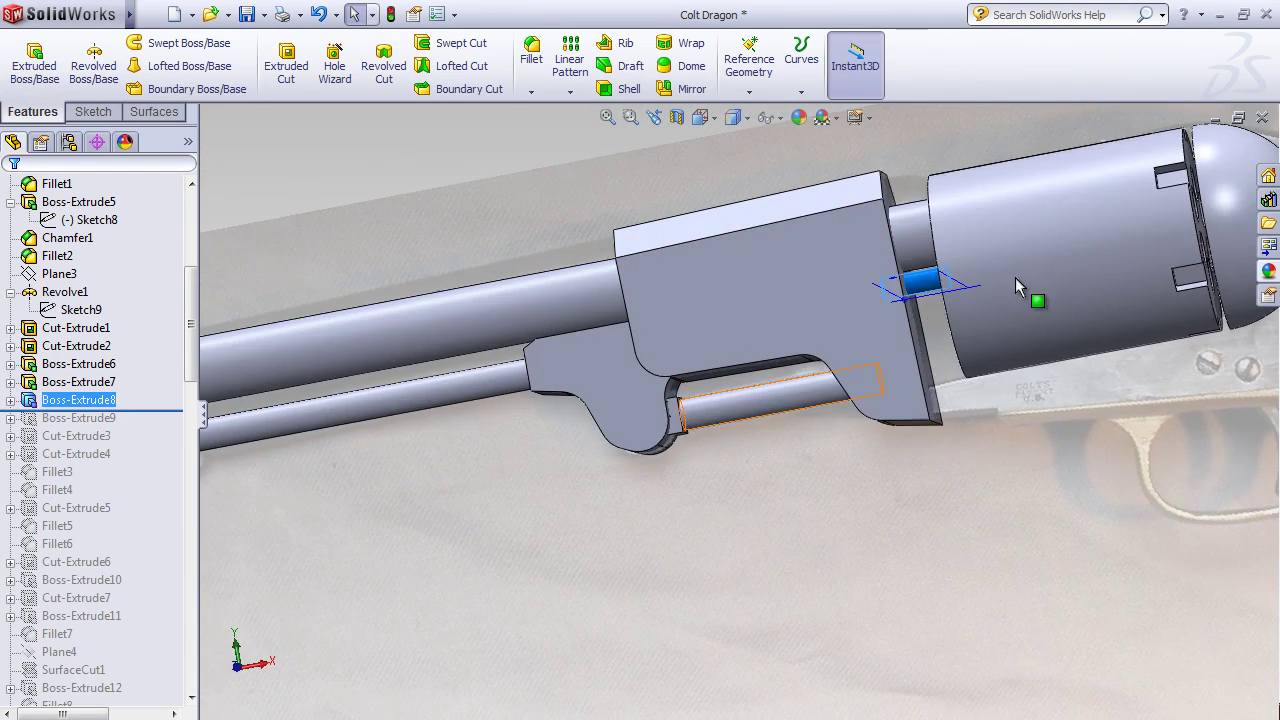
{"action": "scroll", "coordinate": [1015, 277], "scroll_direction": "down", "scroll_amount": 3}
{"action": "scroll", "coordinate": [735, 367], "scroll_direction": "up", "scroll_amount": 3}
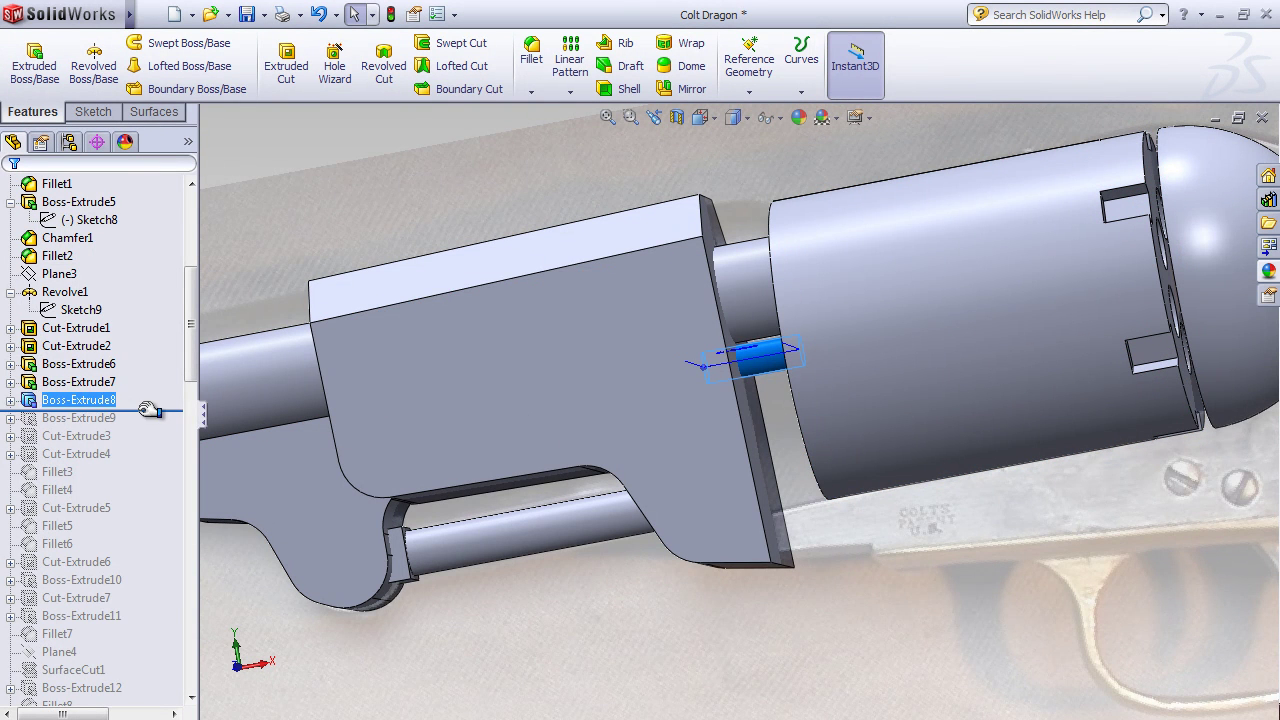
Roll the history back before Boss-Extrude8 and forward through it again to compare the area between frame and cylinder.
{"action": "left_click_drag", "start_coordinate": [152, 394], "coordinate": [156, 393]}
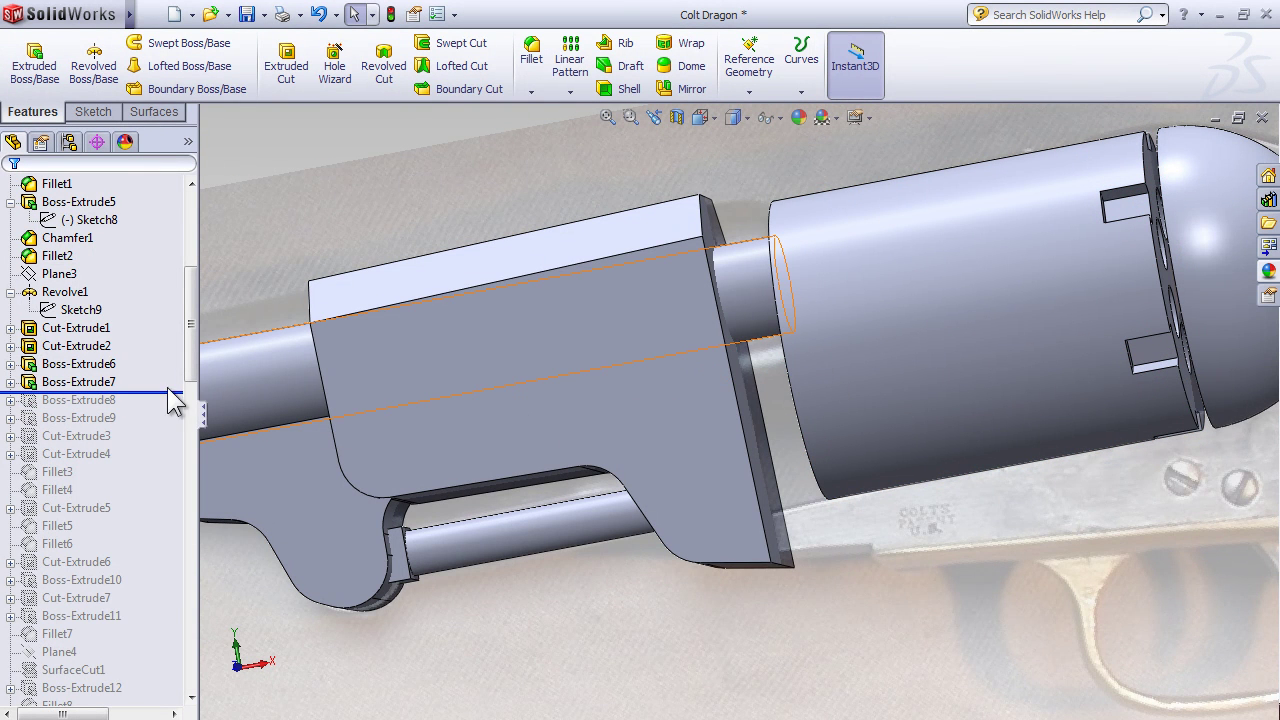
{"action": "scroll", "coordinate": [846, 323], "scroll_direction": "down", "scroll_amount": 5}
{"action": "middle_click_drag", "start_coordinate": [820, 323], "coordinate": [905, 372]}
{"action": "scroll", "coordinate": [705, 350], "scroll_direction": "up", "scroll_amount": 5}
{"action": "middle_click_drag", "start_coordinate": [578, 325], "coordinate": [547, 319]}
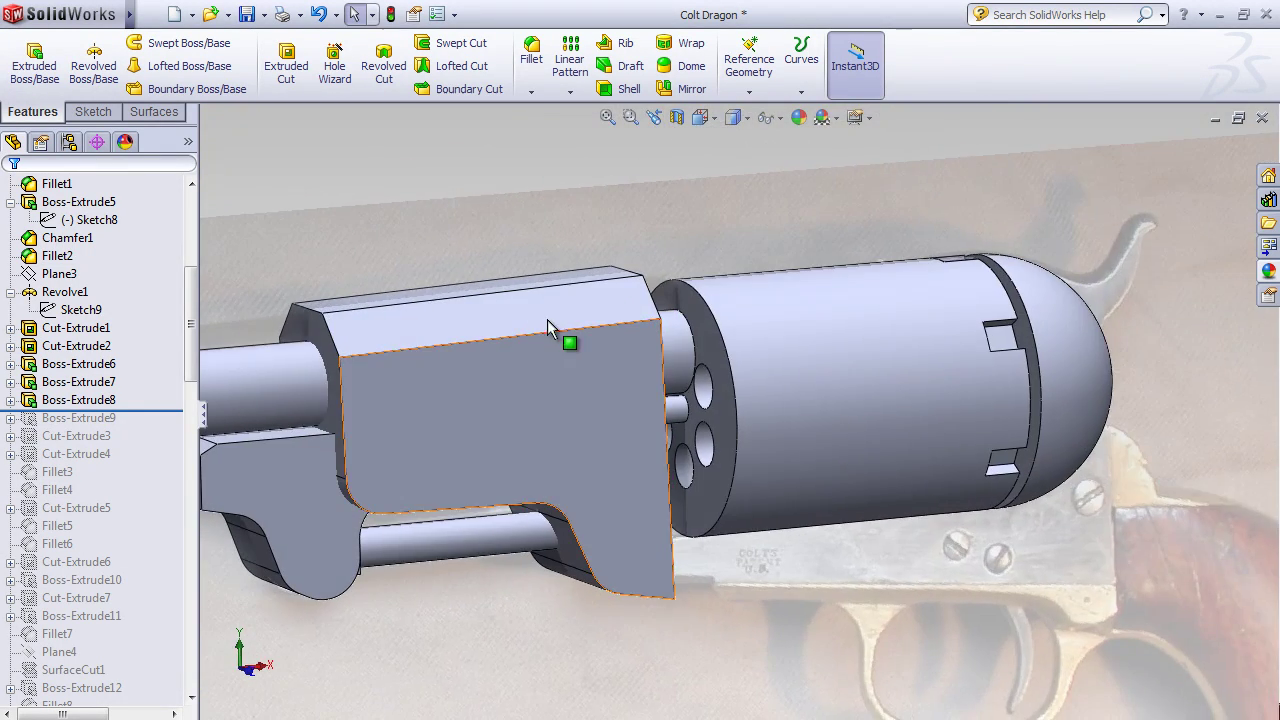
{"action": "scroll", "coordinate": [694, 420], "scroll_direction": "down", "scroll_amount": 5}
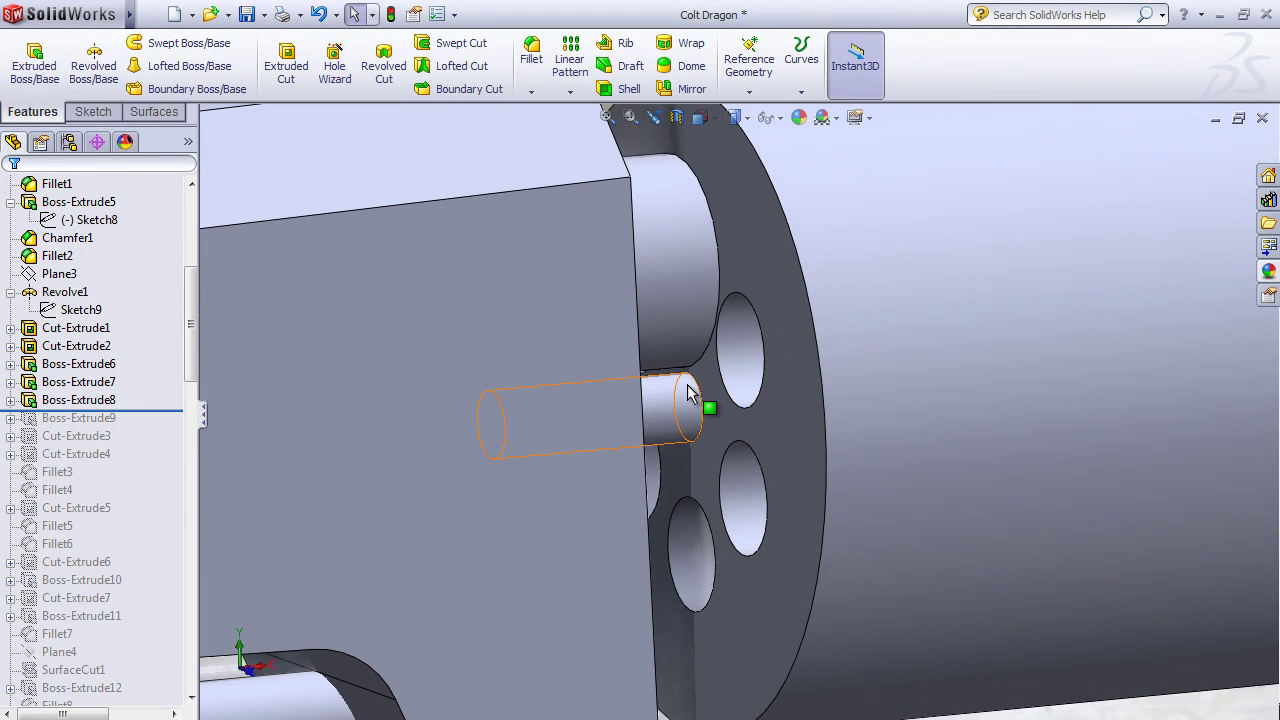
{"action": "scroll", "coordinate": [689, 390], "scroll_direction": "up", "scroll_amount": 6}
{"action": "middle_click_drag", "start_coordinate": [701, 500], "coordinate": [673, 533]}
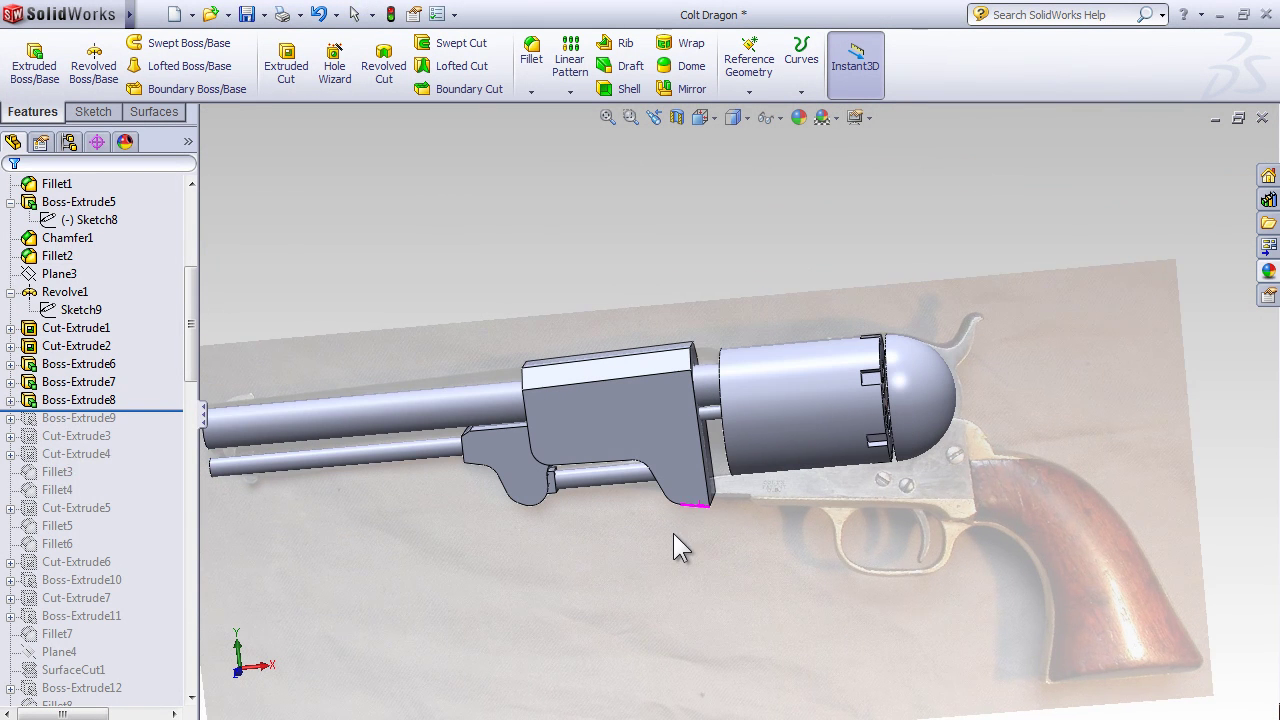
Roll the feature history forward through Boss-Extrude9, the lower frame body beneath and behind the cylinder.
{"action": "left_click", "coordinate": [75, 471]}
{"action": "key", "text": "Escape"}
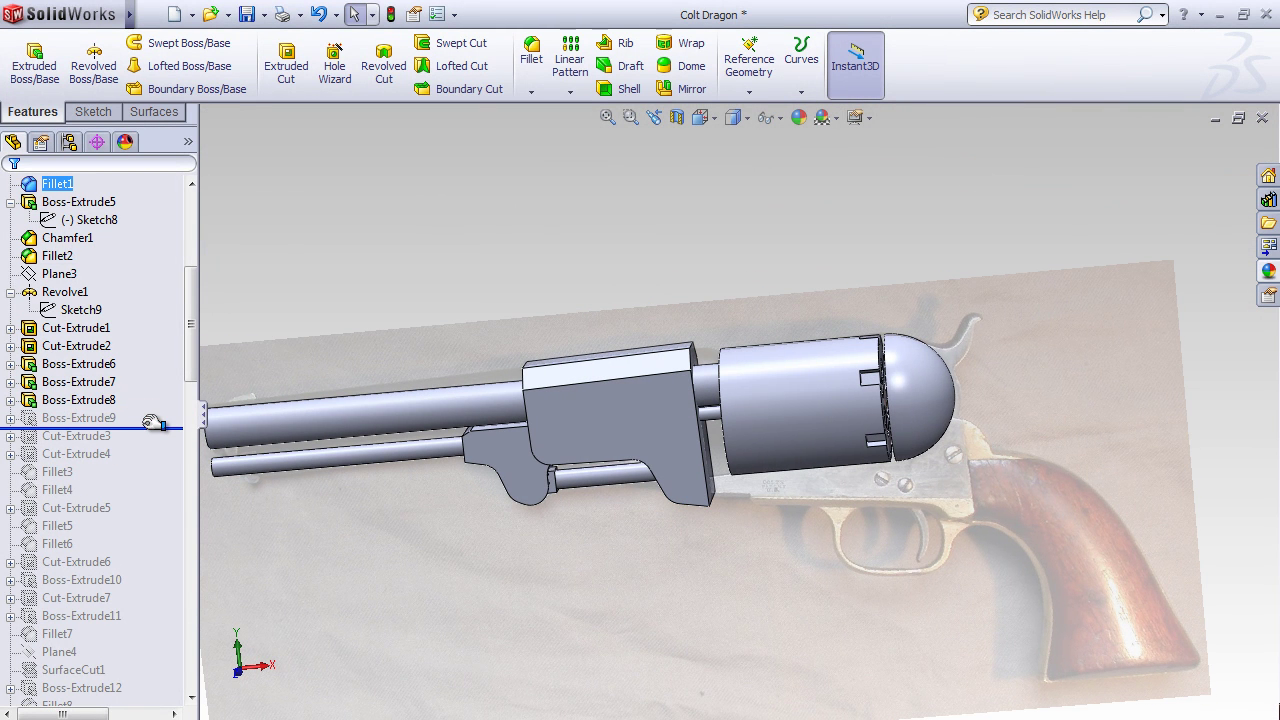
{"action": "left_click_drag", "start_coordinate": [150, 422], "coordinate": [150, 430]}
{"action": "scroll", "coordinate": [933, 487], "scroll_direction": "down", "scroll_amount": 2}
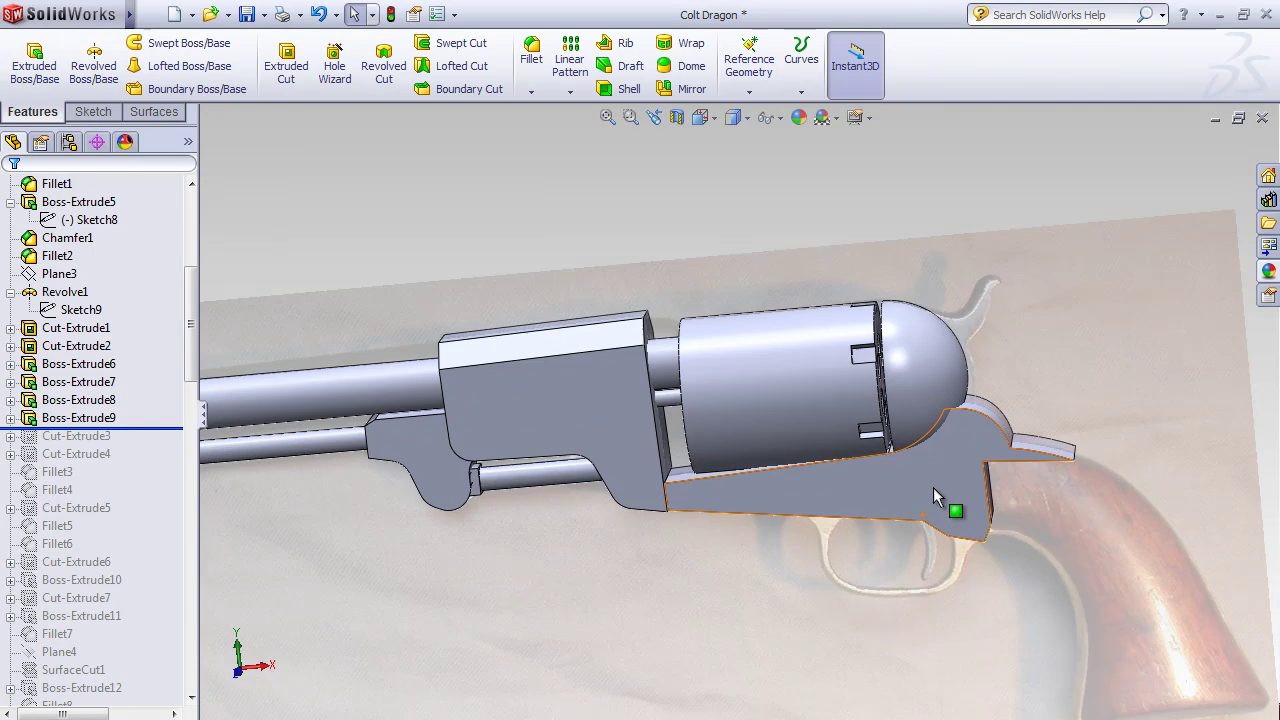
{"action": "middle_click_drag", "start_coordinate": [750, 470], "coordinate": [806, 446]}
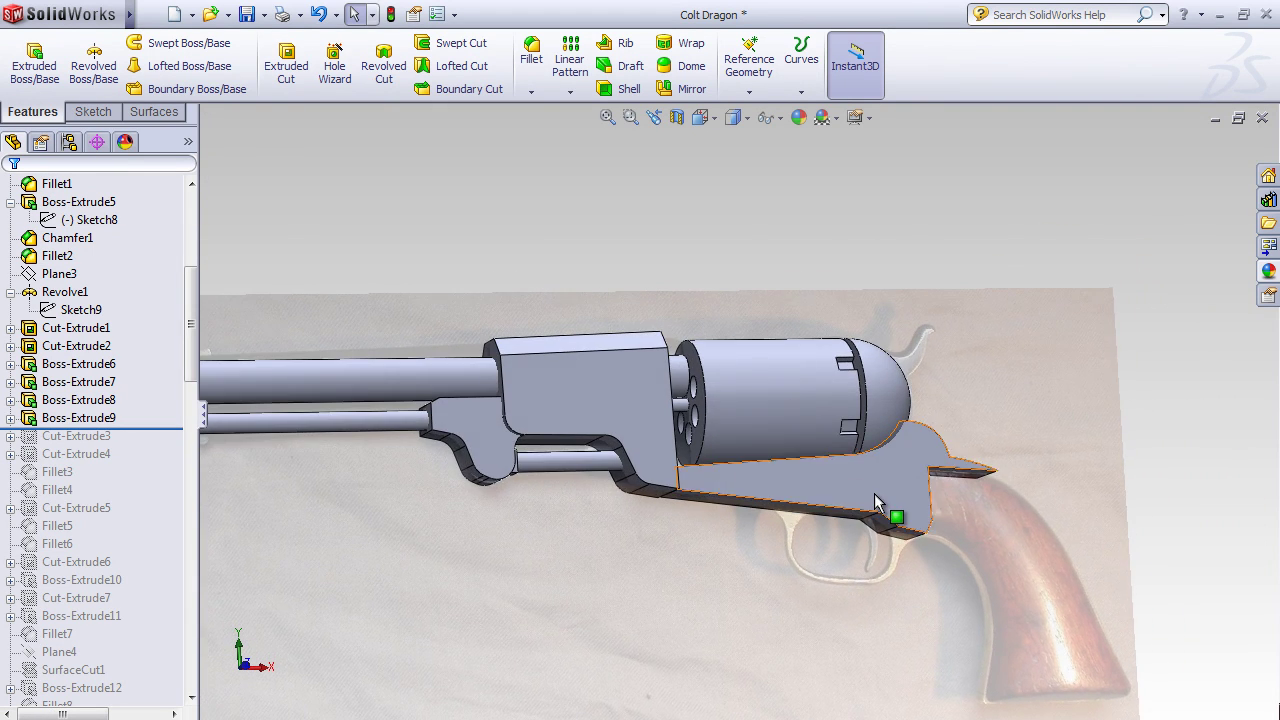
{"action": "scroll", "coordinate": [874, 493], "scroll_direction": "down", "scroll_amount": 2}
{"action": "scroll", "coordinate": [874, 493], "scroll_direction": "up", "scroll_amount": 2}
Show Sketch16 of Boss-Extrude9 and compare its outline with the reference photo in the Front view.
{"action": "left_click", "coordinate": [11, 419]}
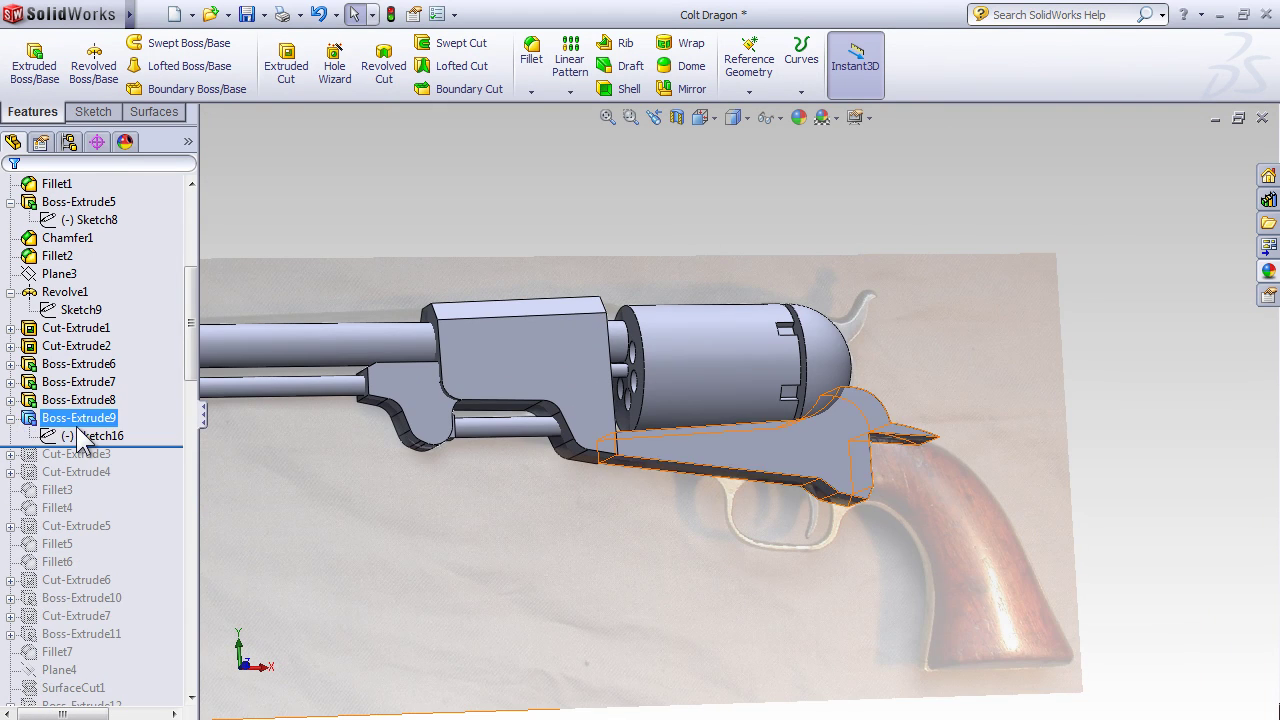
{"action": "left_click", "coordinate": [79, 433]}
{"action": "middle_click_drag", "start_coordinate": [247, 464], "coordinate": [262, 470]}
{"action": "middle_click_drag", "start_coordinate": [862, 472], "coordinate": [852, 488]}
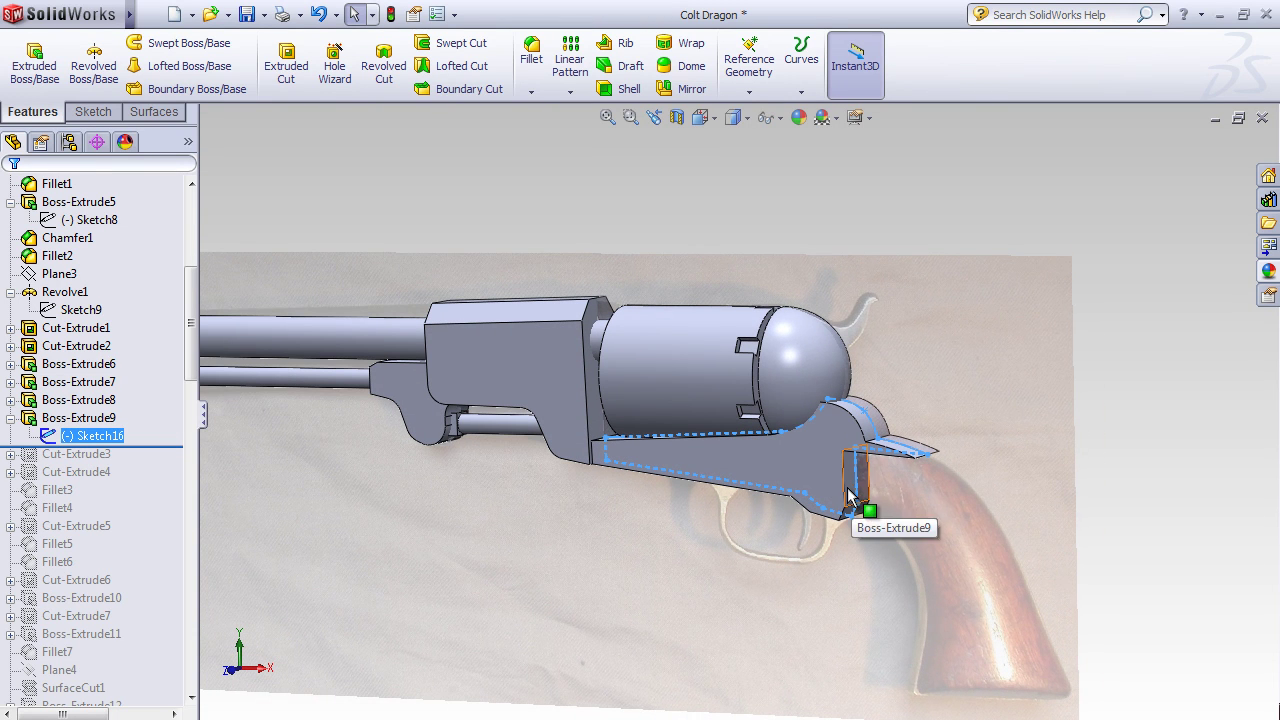
{"action": "key", "text": "space"}
{"action": "left_click", "coordinate": [879, 567]}
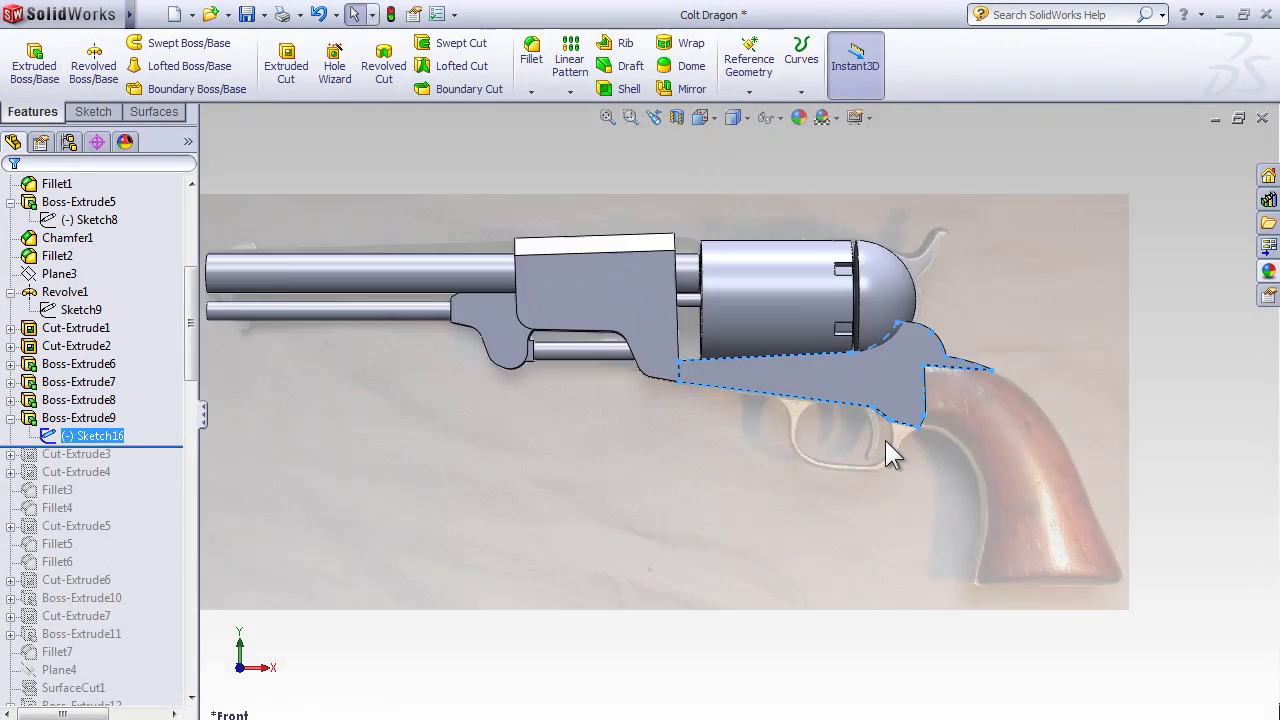
{"action": "scroll", "coordinate": [871, 286], "scroll_direction": "down", "scroll_amount": 5}
{"action": "scroll", "coordinate": [1050, 340], "scroll_direction": "up", "scroll_amount": 5}
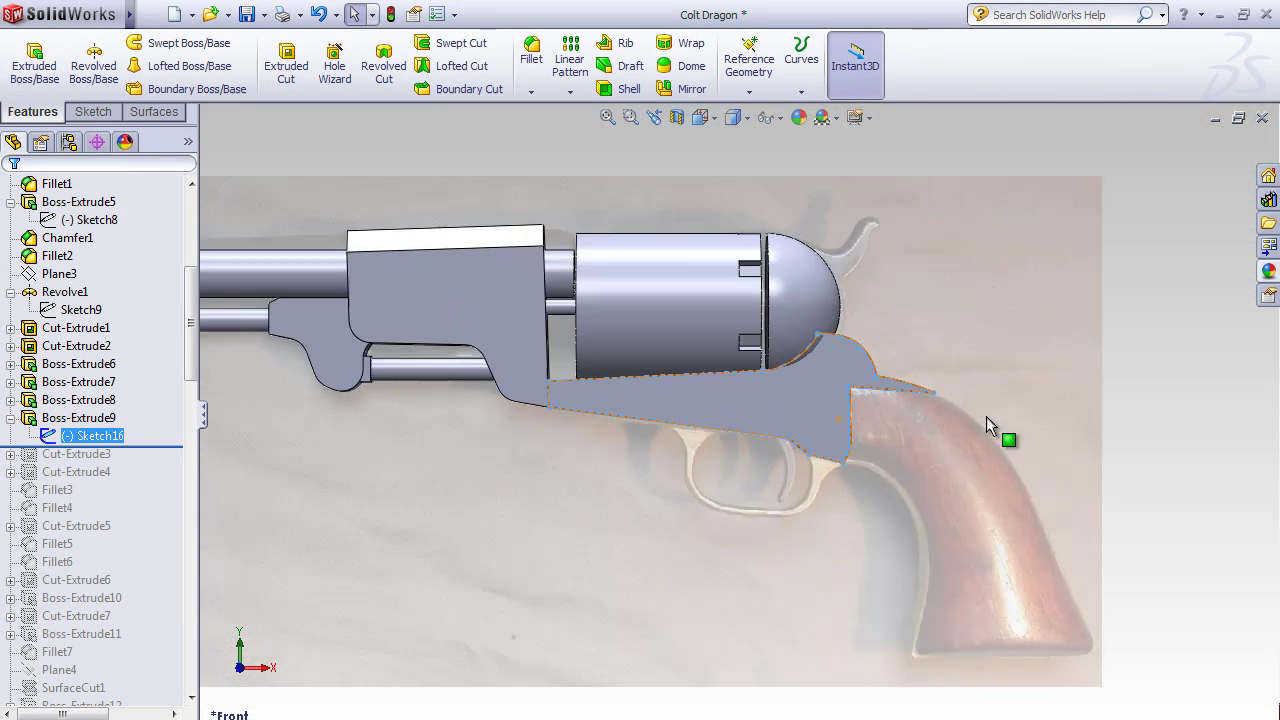
Roll the feature history forward through Cut-Extrude3, then back to just before that cut.
{"action": "middle_click_drag", "start_coordinate": [858, 411], "coordinate": [751, 457]}
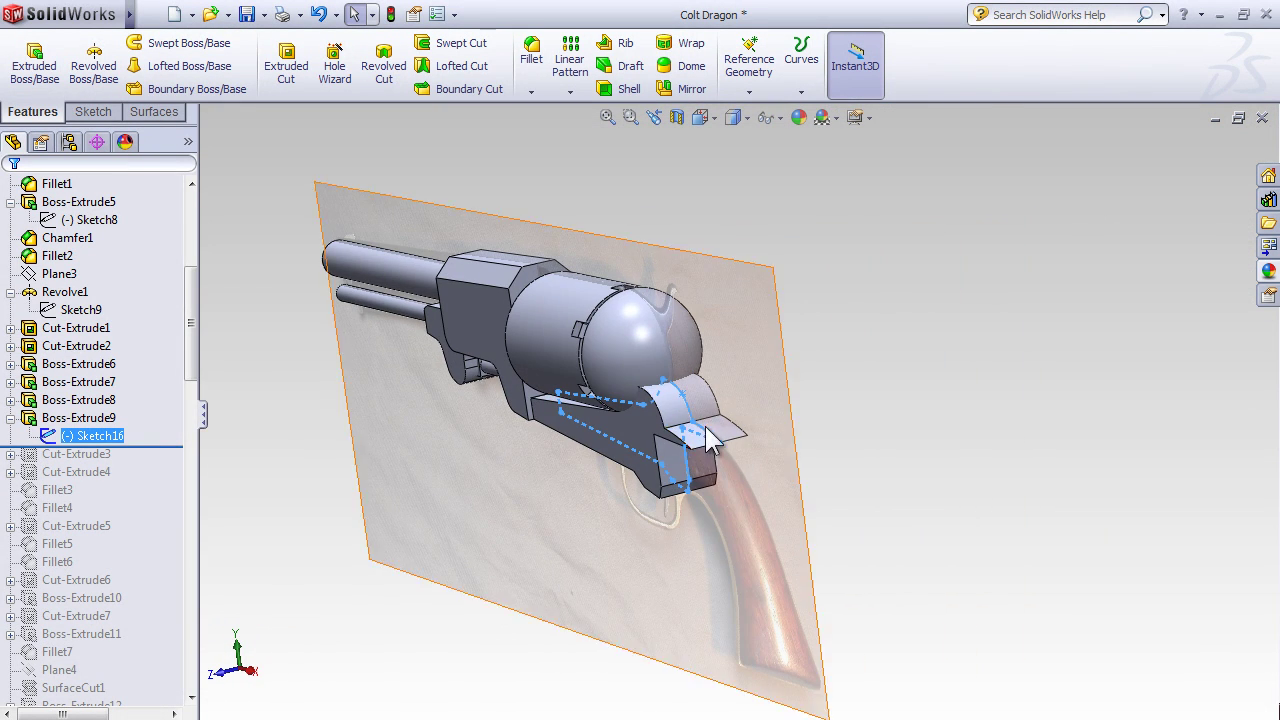
{"action": "scroll", "coordinate": [510, 499], "scroll_direction": "up", "scroll_amount": 5}
{"action": "middle_click_drag", "start_coordinate": [510, 499], "coordinate": [559, 474]}
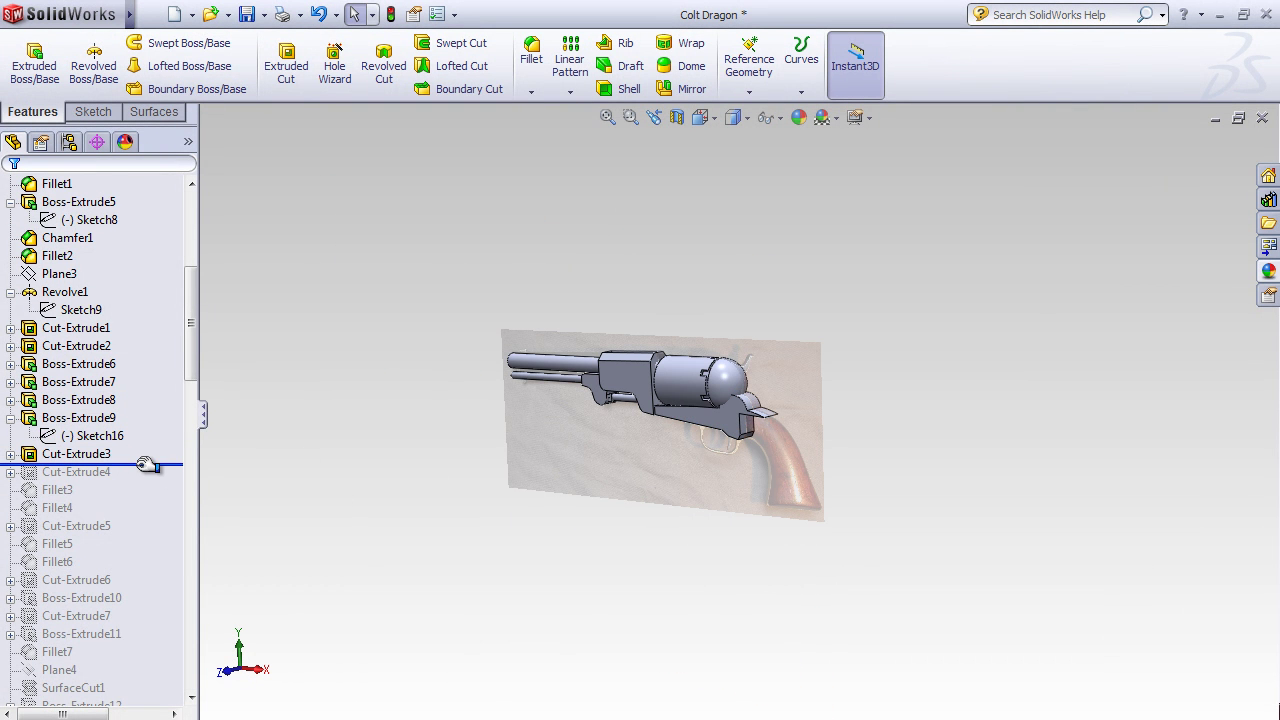
{"action": "scroll", "coordinate": [693, 389], "scroll_direction": "up", "scroll_amount": 6}
{"action": "mouse_move", "coordinate": [778, 385]}
{"action": "middle_mouse_down"}
{"action": "mouse_move", "coordinate": [674, 486]}
{"action": "mouse_move", "coordinate": [710, 518]}
{"action": "mouse_move", "coordinate": [700, 510]}
{"action": "middle_mouse_up"}
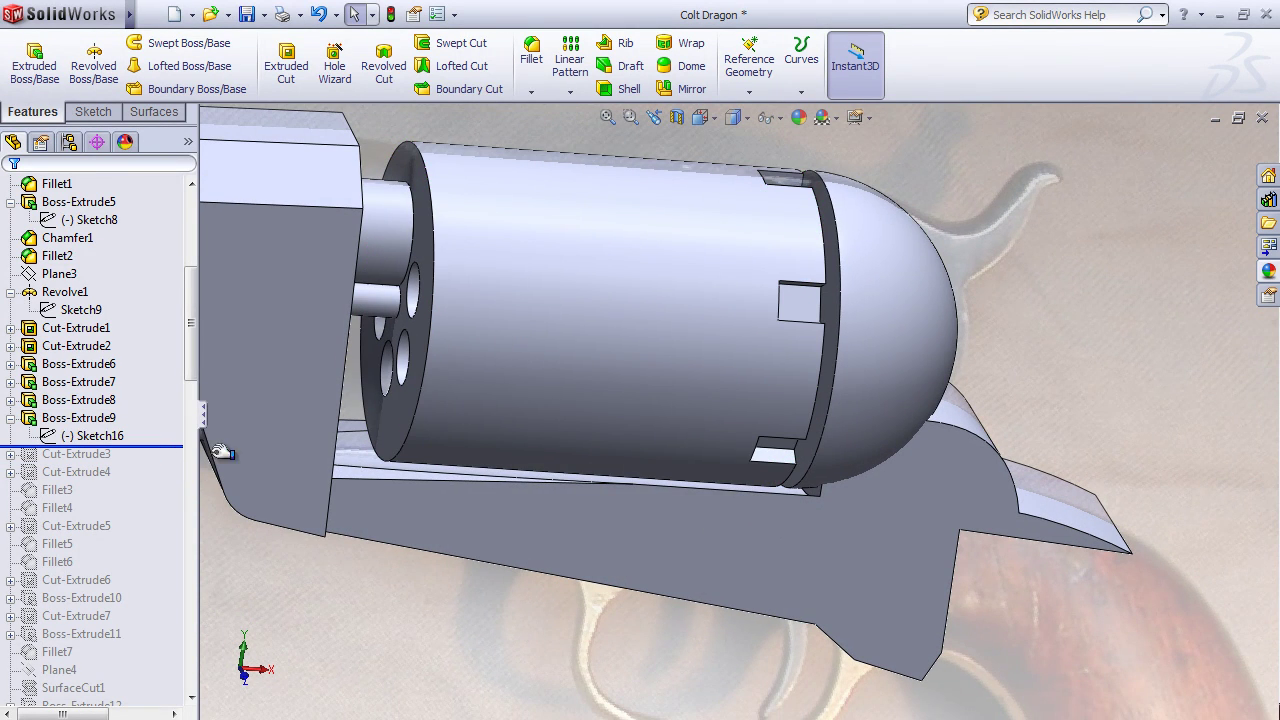
Examine the gap between the cylinder's underside and the upper face of the lower frame, up to the rear dome.
{"action": "middle_click_drag", "start_coordinate": [529, 480], "coordinate": [638, 253]}
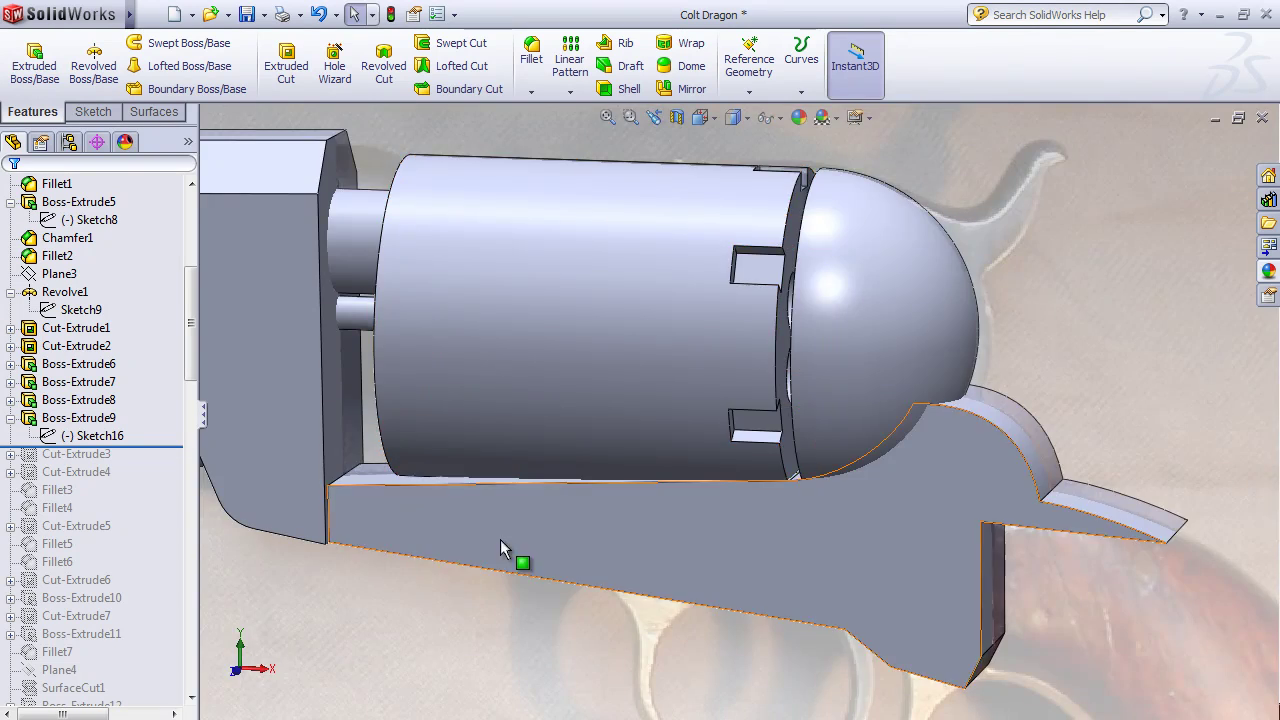
{"action": "middle_click_drag", "start_coordinate": [500, 548], "coordinate": [623, 563]}
{"action": "scroll", "coordinate": [486, 457], "scroll_direction": "down", "scroll_amount": 4}
{"action": "scroll", "coordinate": [509, 477], "scroll_direction": "up", "scroll_amount": 4}
{"action": "middle_click_drag", "start_coordinate": [509, 477], "coordinate": [523, 483]}
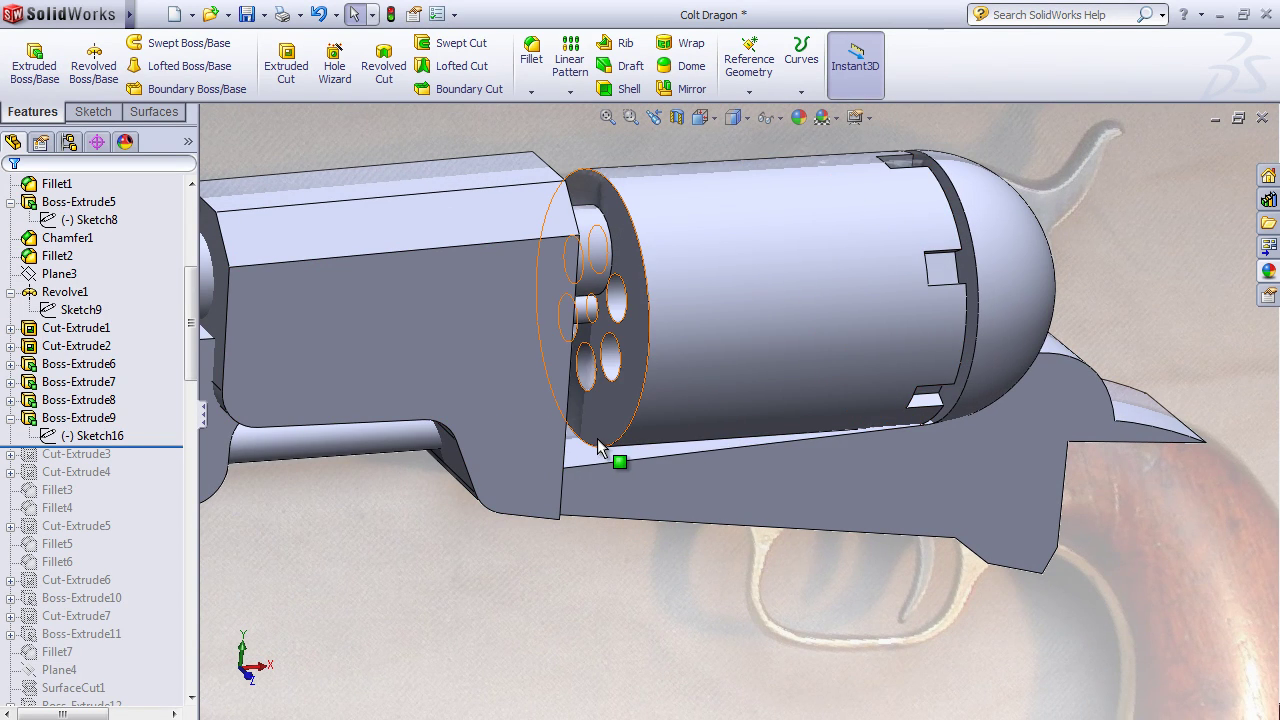
{"action": "scroll", "coordinate": [680, 450], "scroll_direction": "down", "scroll_amount": 3}
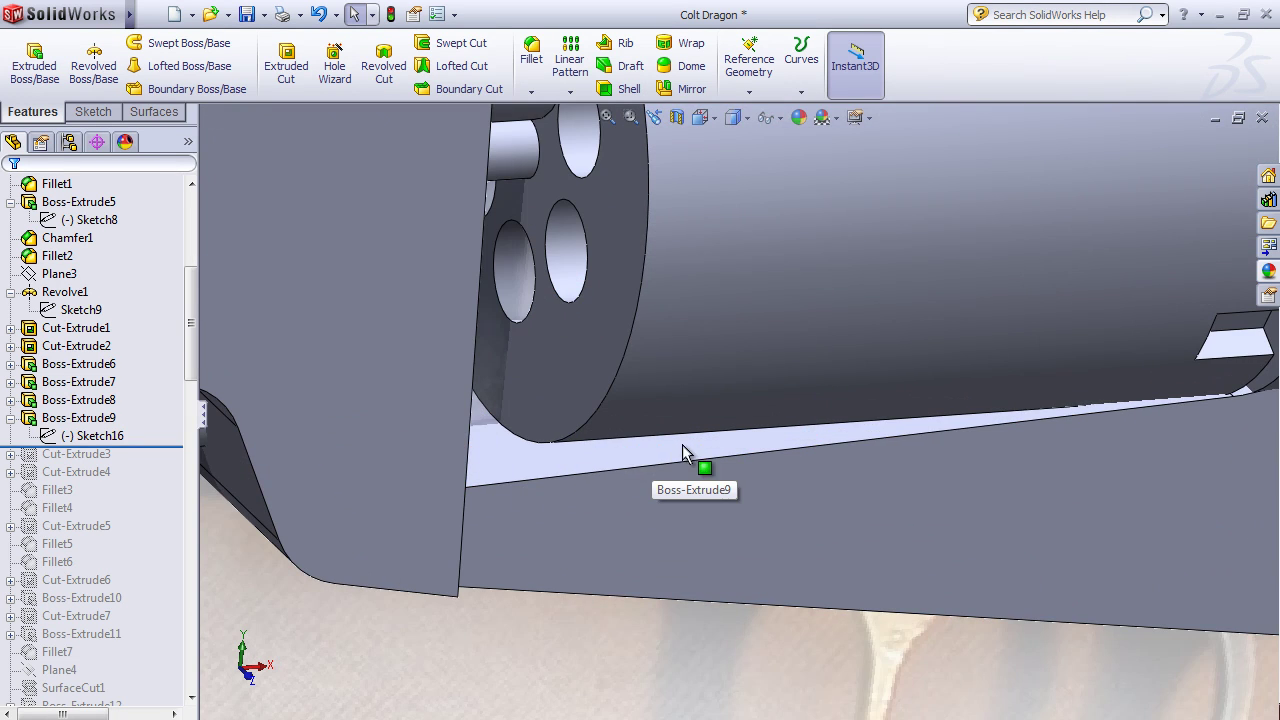
{"action": "scroll", "coordinate": [682, 452], "scroll_direction": "up", "scroll_amount": 5}
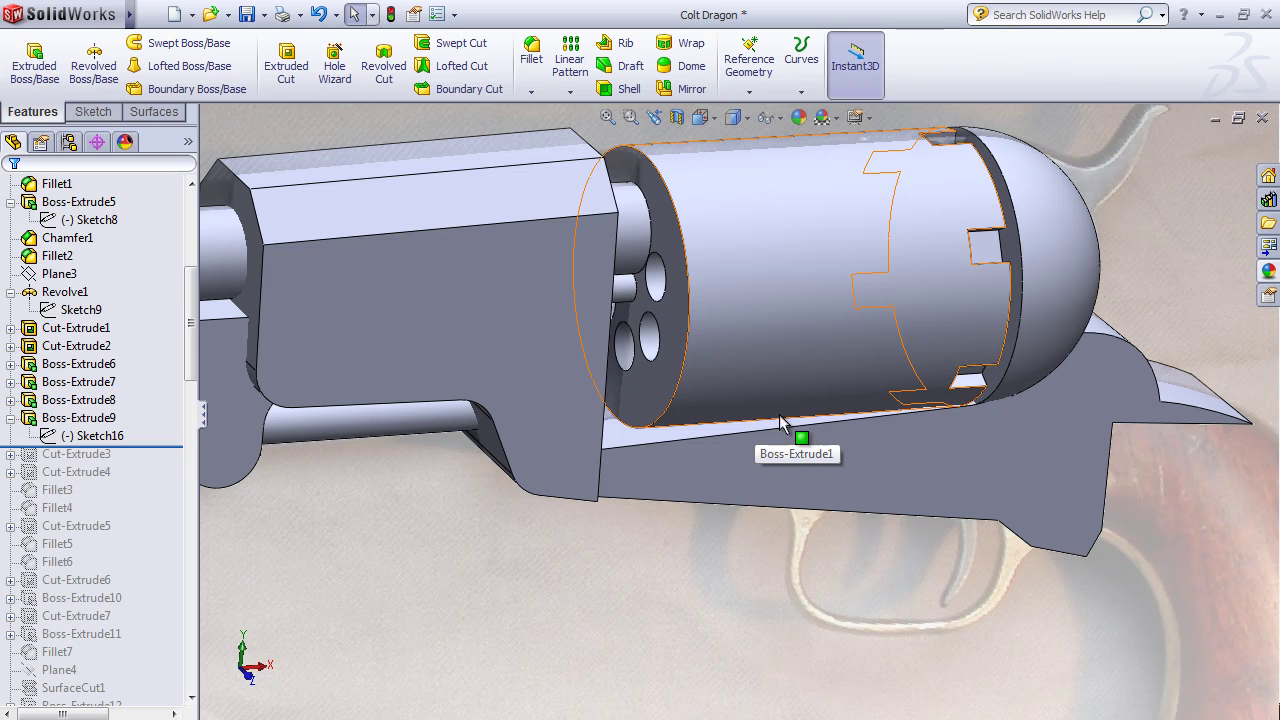
{"action": "scroll", "coordinate": [1000, 400], "scroll_direction": "down", "scroll_amount": 2}
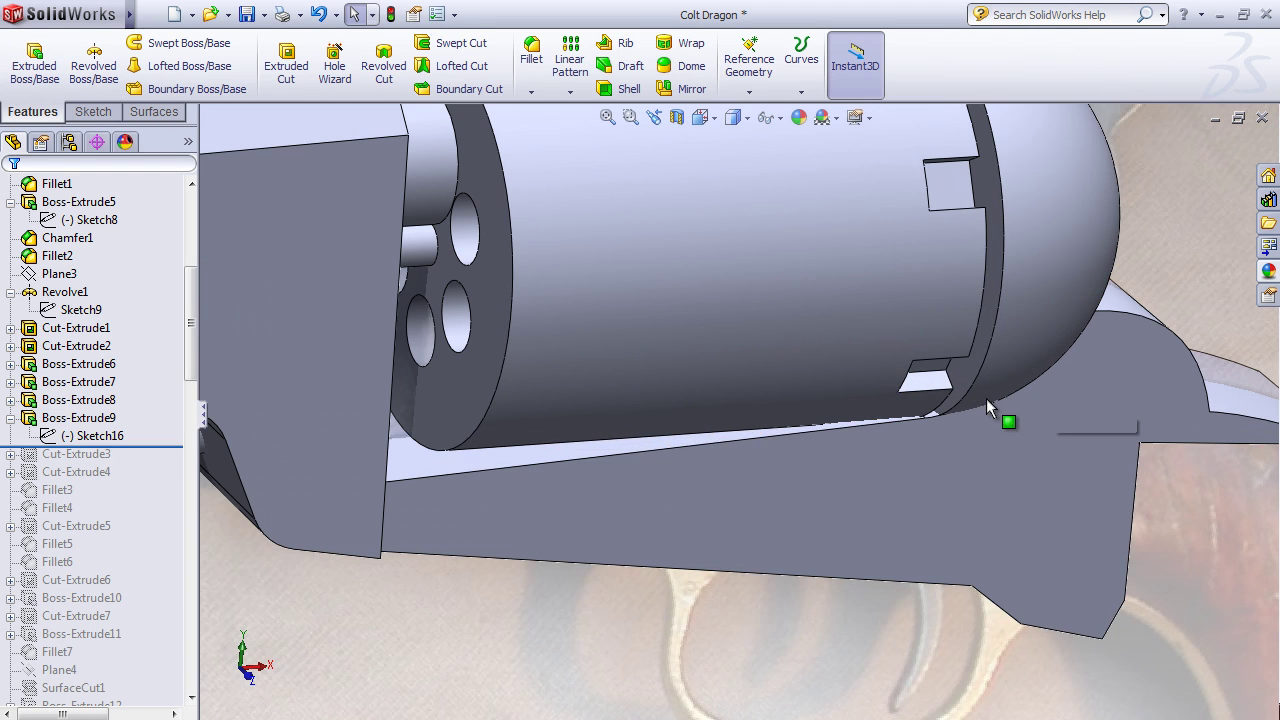
{"action": "scroll", "coordinate": [580, 502], "scroll_direction": "down", "scroll_amount": 2}
{"action": "middle_click_drag", "start_coordinate": [602, 498], "coordinate": [598, 494]}
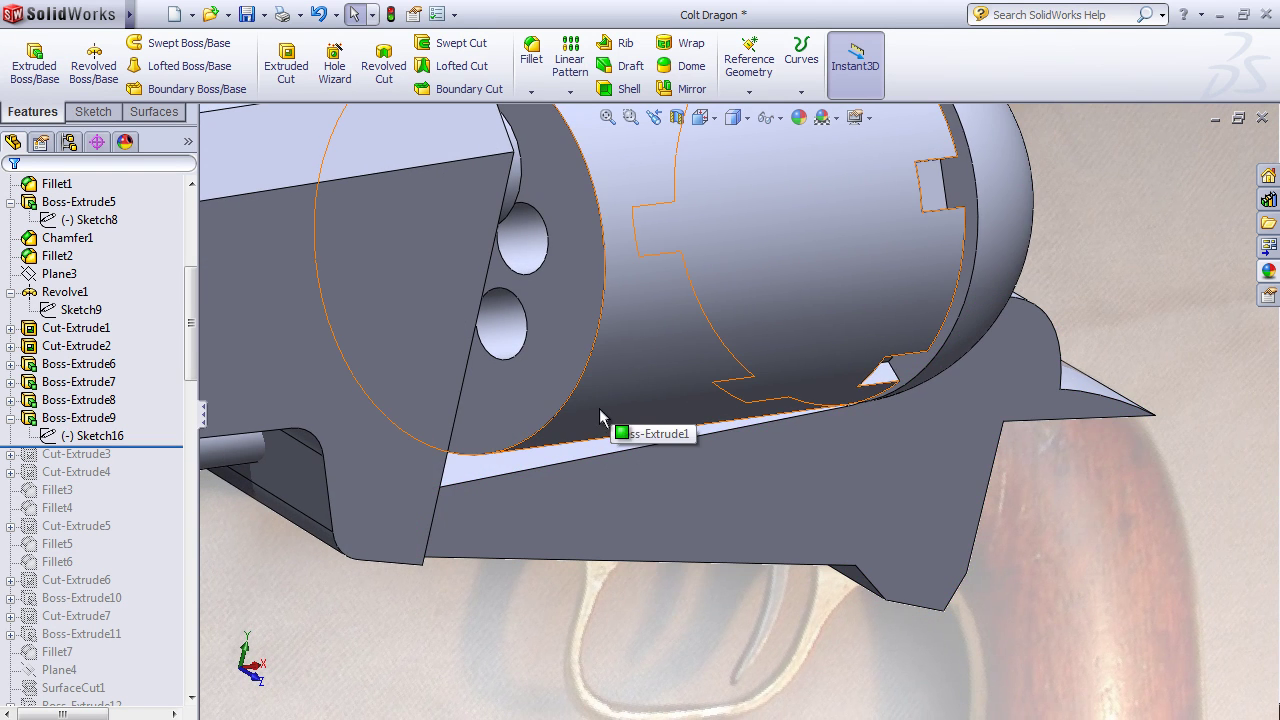
Roll the feature history forward through Cut-Extrude3 and inspect the clearance between the cylinder's underside and the lower frame.
{"action": "scroll", "coordinate": [601, 415], "scroll_direction": "up", "scroll_amount": 2}
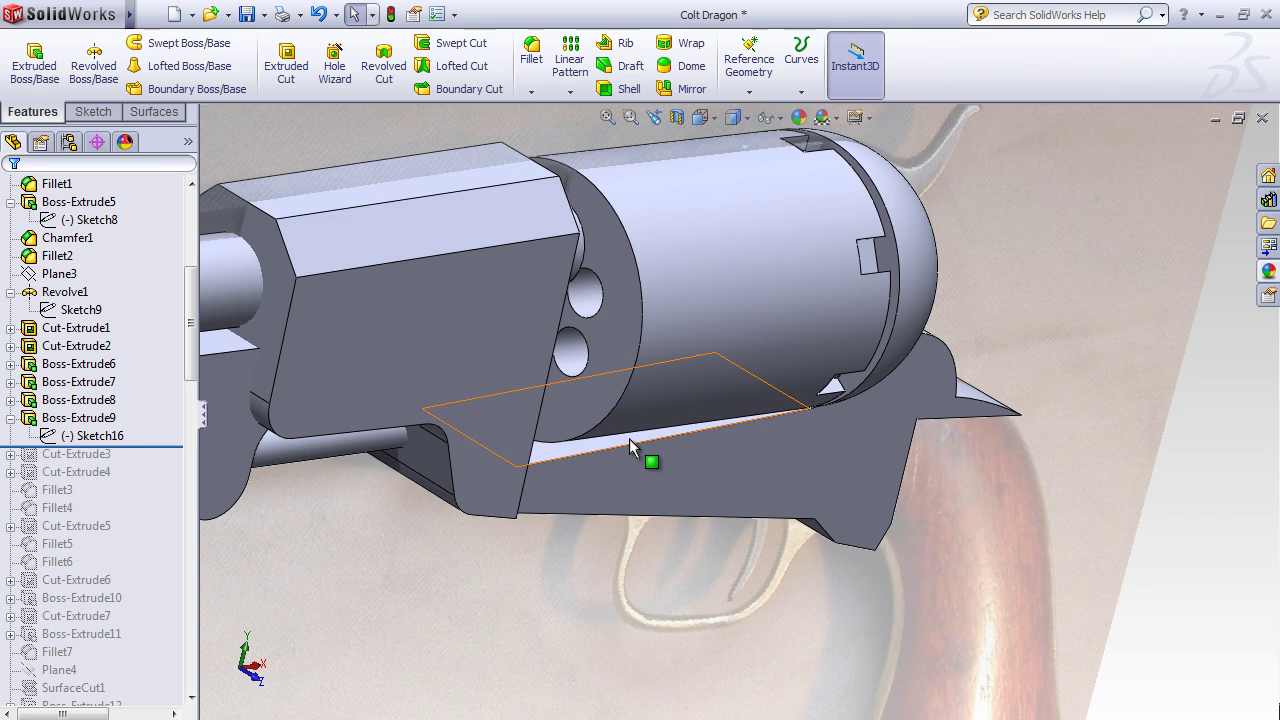
{"action": "scroll", "coordinate": [749, 417], "scroll_direction": "down", "scroll_amount": 2}
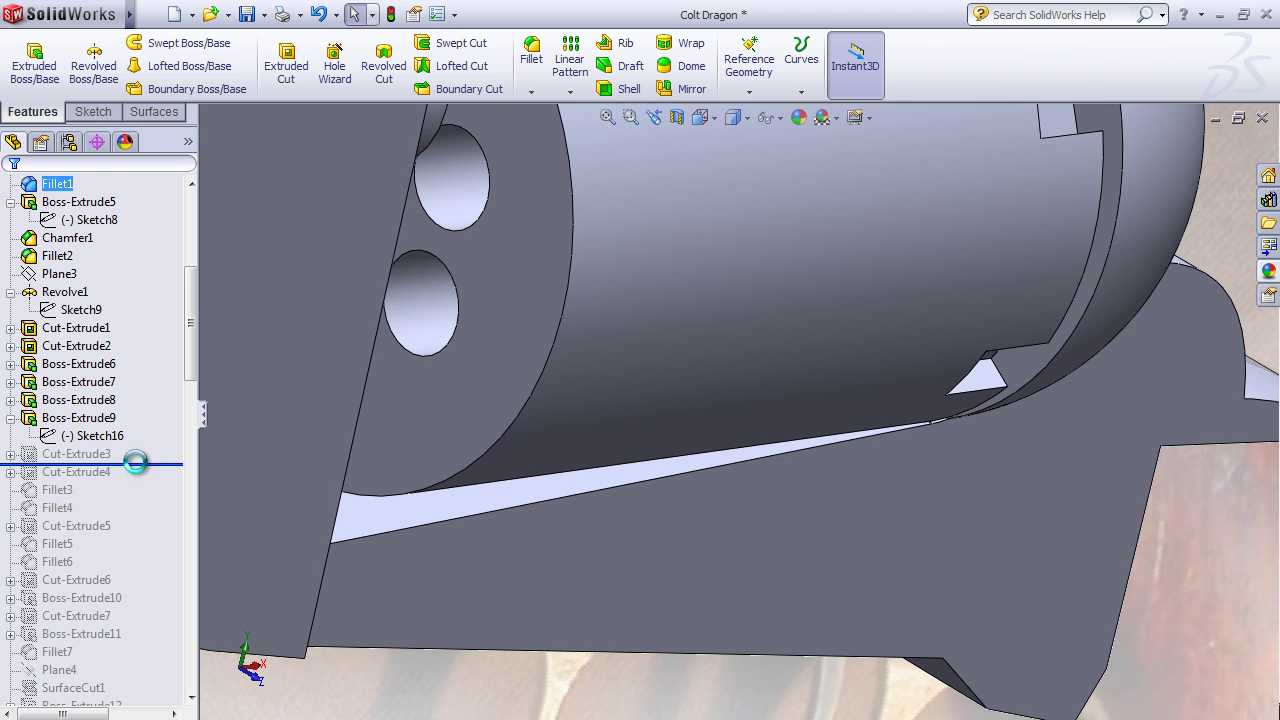
{"action": "scroll", "coordinate": [662, 497], "scroll_direction": "up", "scroll_amount": 4}
{"action": "middle_click_drag", "start_coordinate": [662, 497], "coordinate": [571, 447]}
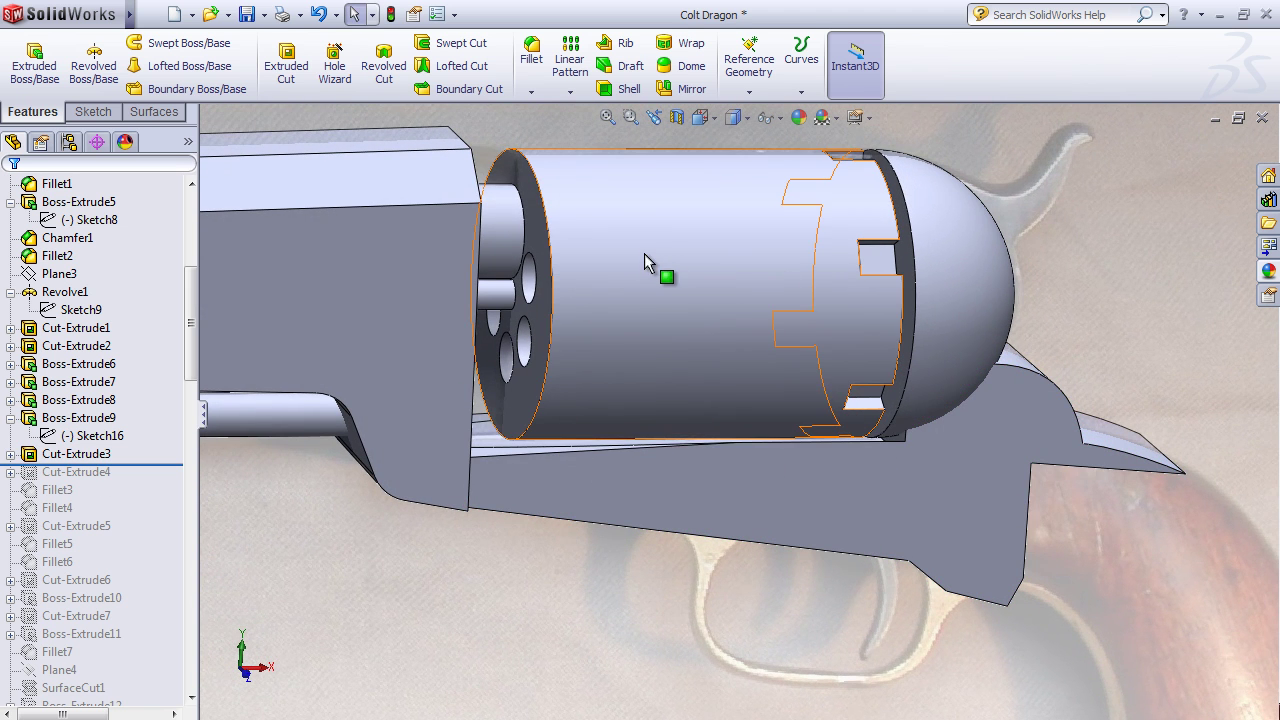
{"action": "left_click", "coordinate": [118, 455]}
{"action": "left_click", "coordinate": [165, 463]}
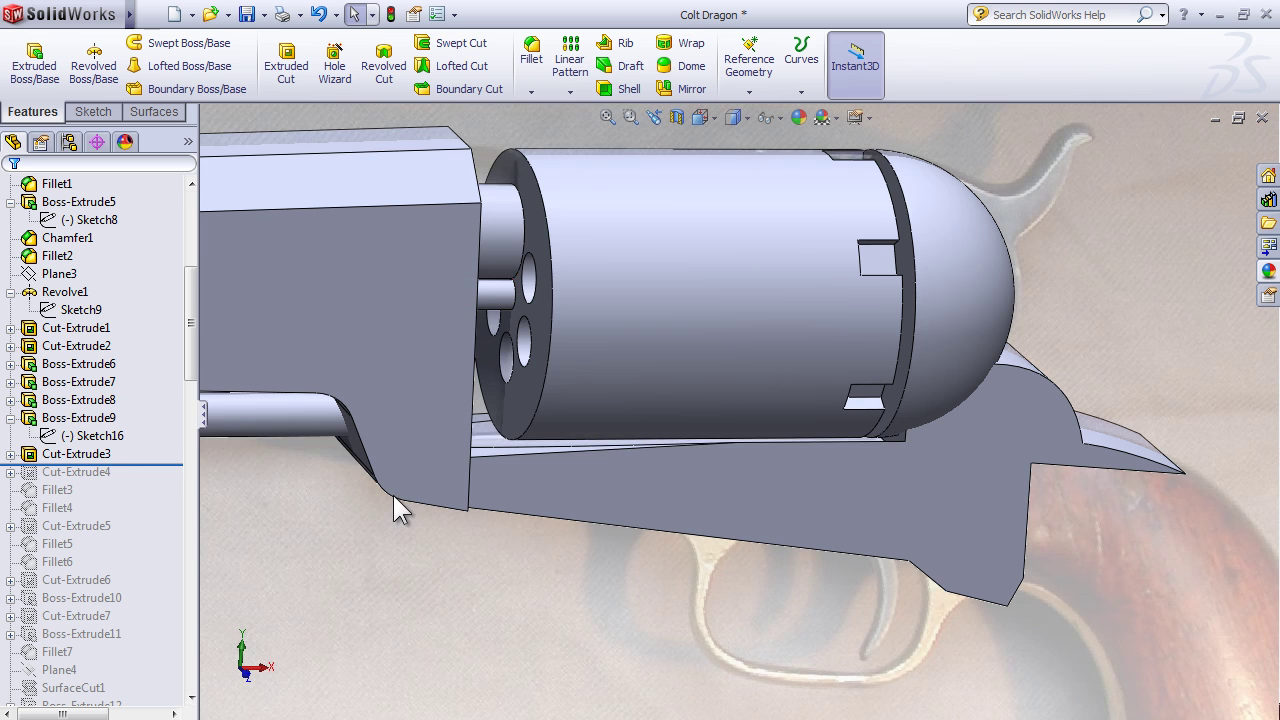
Roll the feature history forward through Cut-Extrude4, the cut where the rear dome meets the frame.
{"action": "key", "text": "f"}
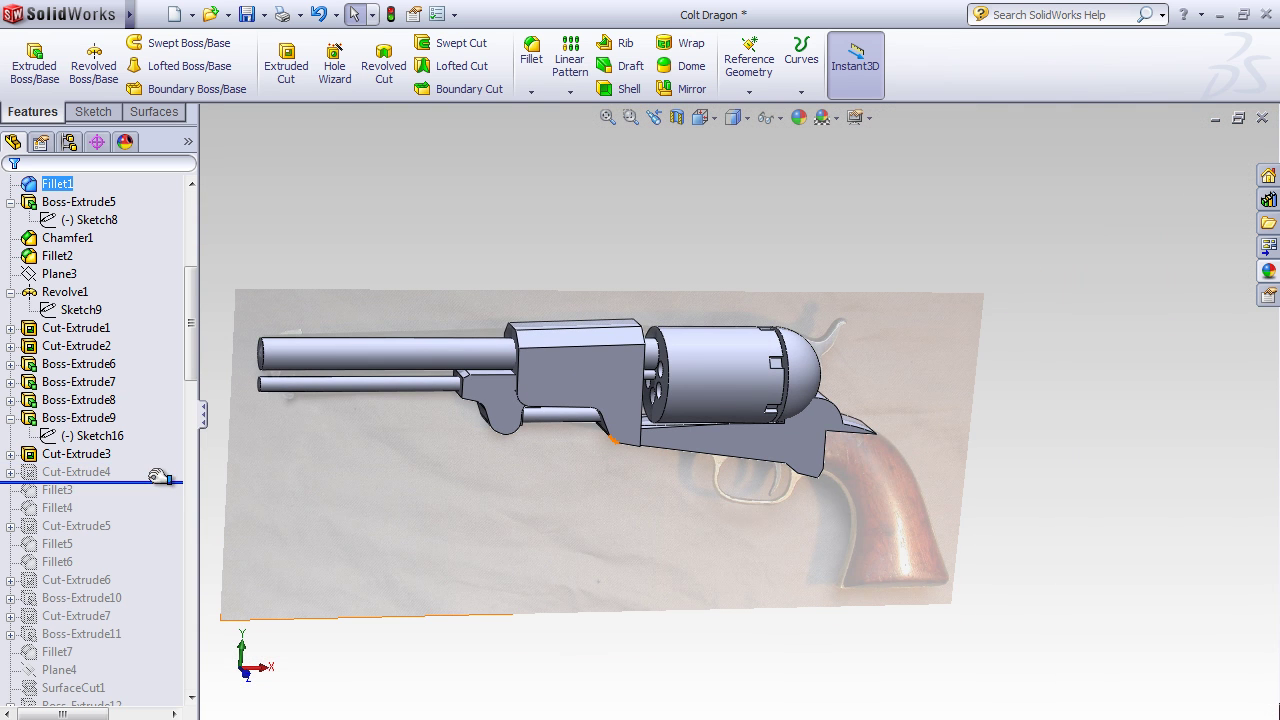
{"action": "left_click", "coordinate": [104, 472]}
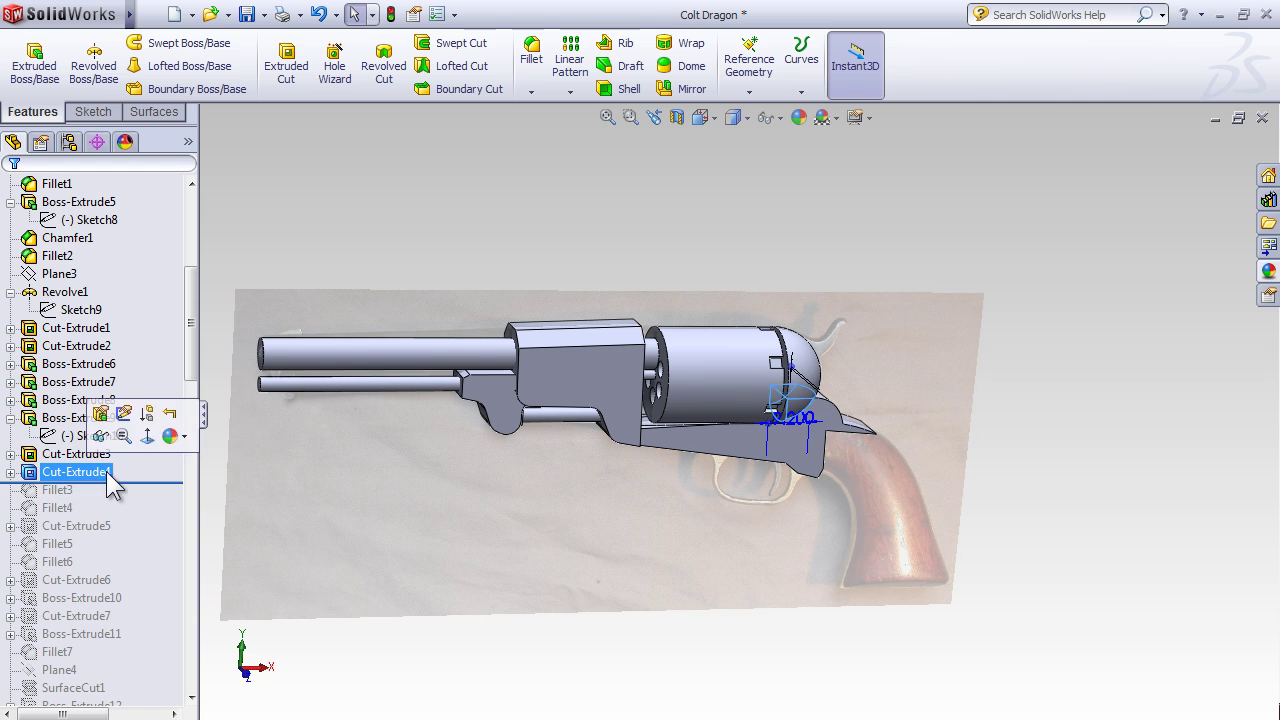
{"action": "left_click", "coordinate": [1092, 427]}
{"action": "scroll", "coordinate": [878, 424], "scroll_direction": "down", "scroll_amount": 4}
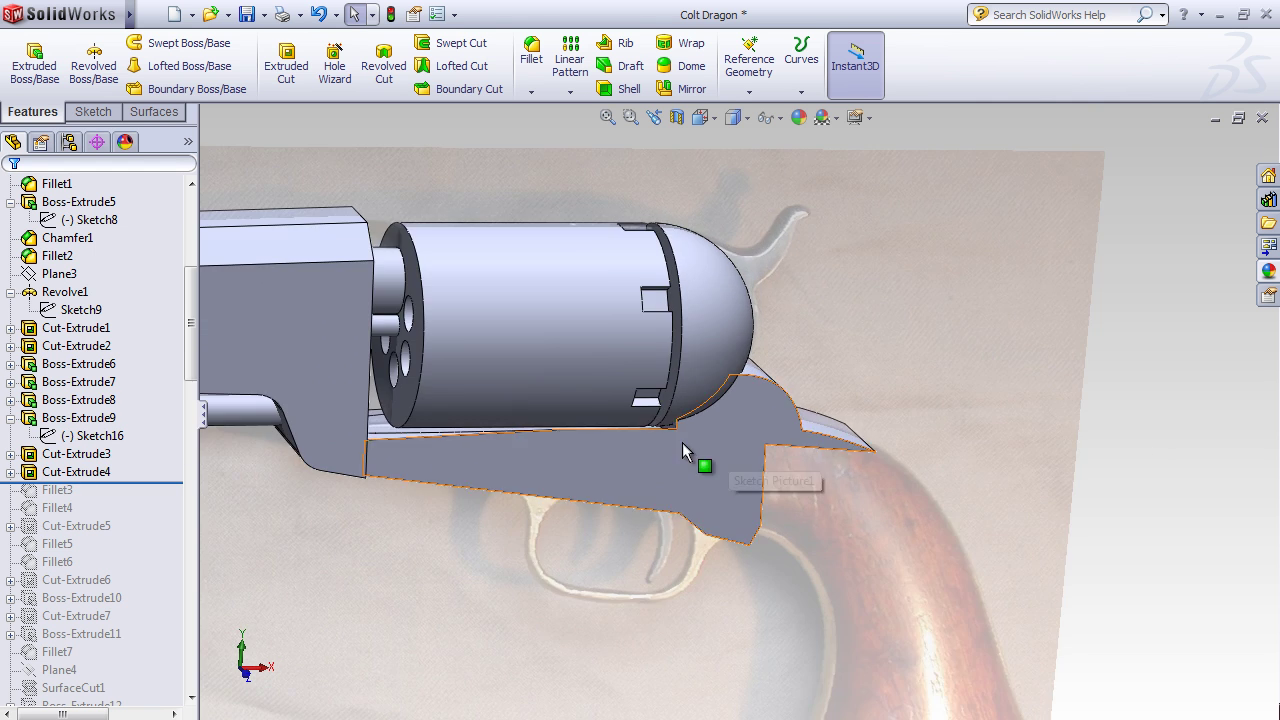
{"action": "middle_click_drag", "start_coordinate": [683, 443], "coordinate": [561, 442]}
Highlight the Cut-Extrude4 profile and inspect it where the frame's rear hump meets the dome.
{"action": "left_click", "coordinate": [107, 472]}
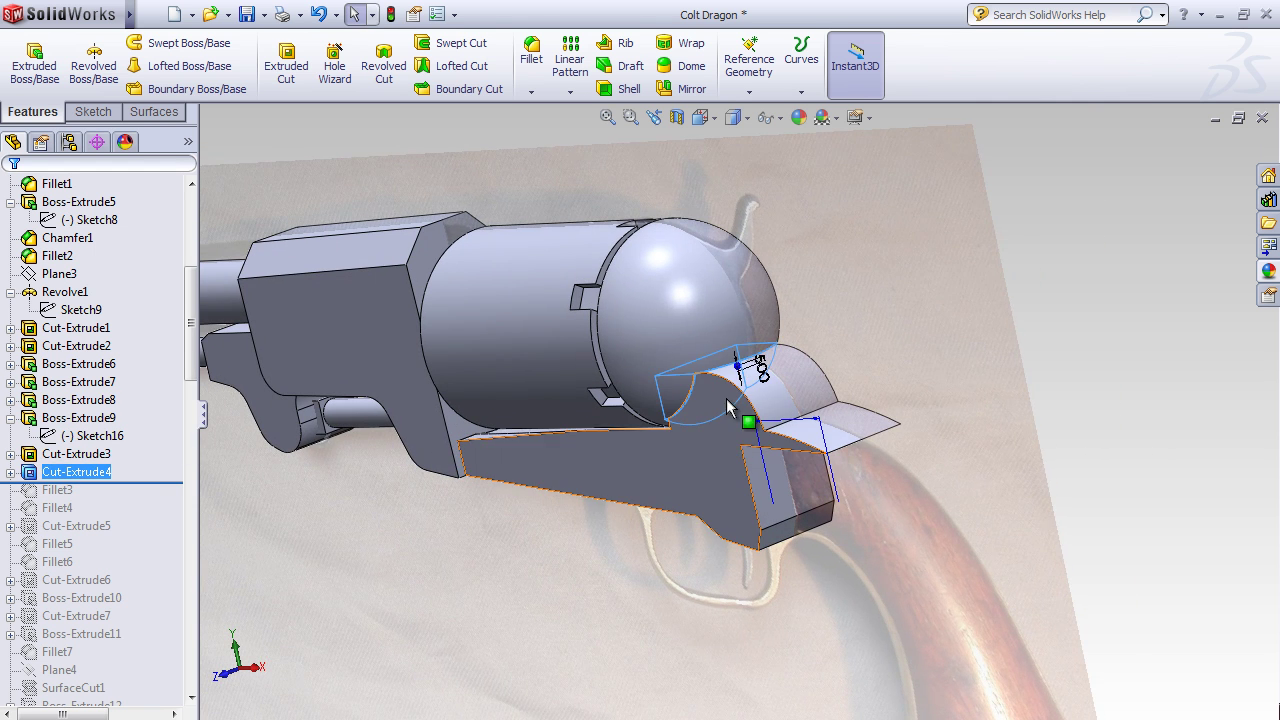
{"action": "scroll", "coordinate": [740, 390], "scroll_direction": "down", "scroll_amount": 3}
{"action": "middle_click_drag", "start_coordinate": [754, 366], "coordinate": [657, 400]}
{"action": "left_click", "coordinate": [952, 276]}
{"action": "middle_click_drag", "start_coordinate": [769, 392], "coordinate": [783, 480]}
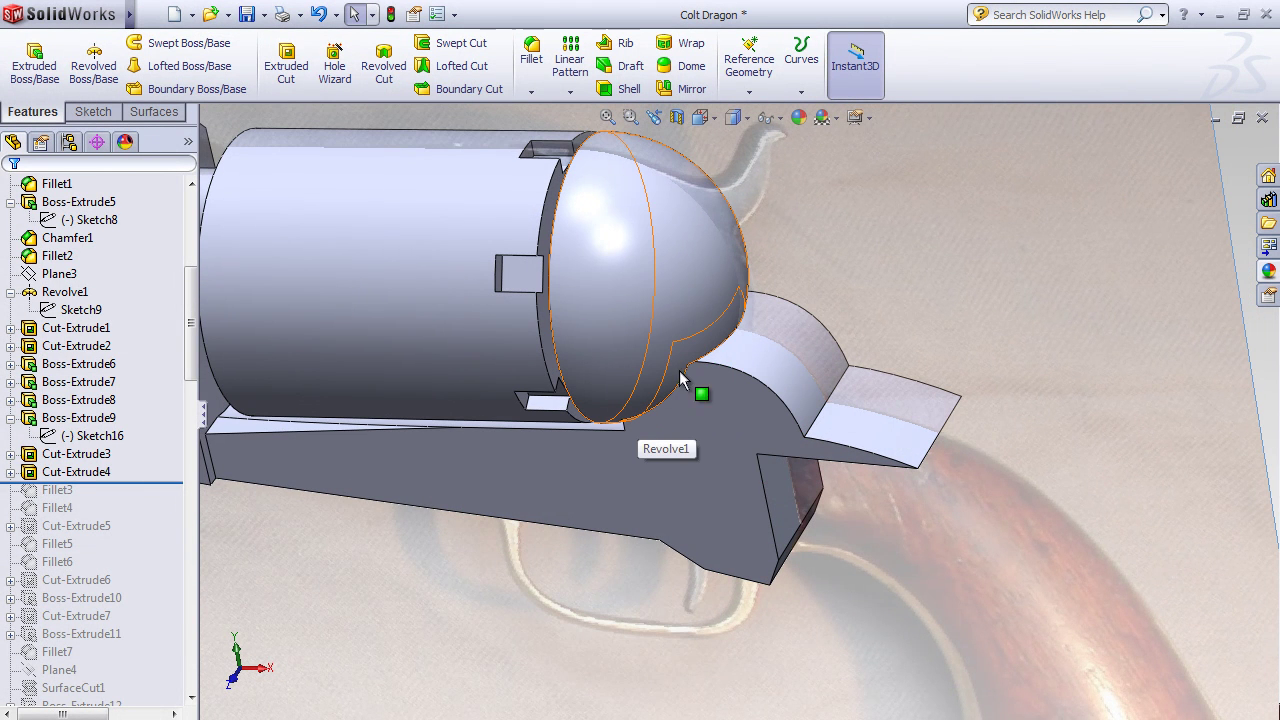
Examine the junction of the dome and the frame's rear hump up close and against the reference photo.
{"action": "key", "text": "ctrl+1"}
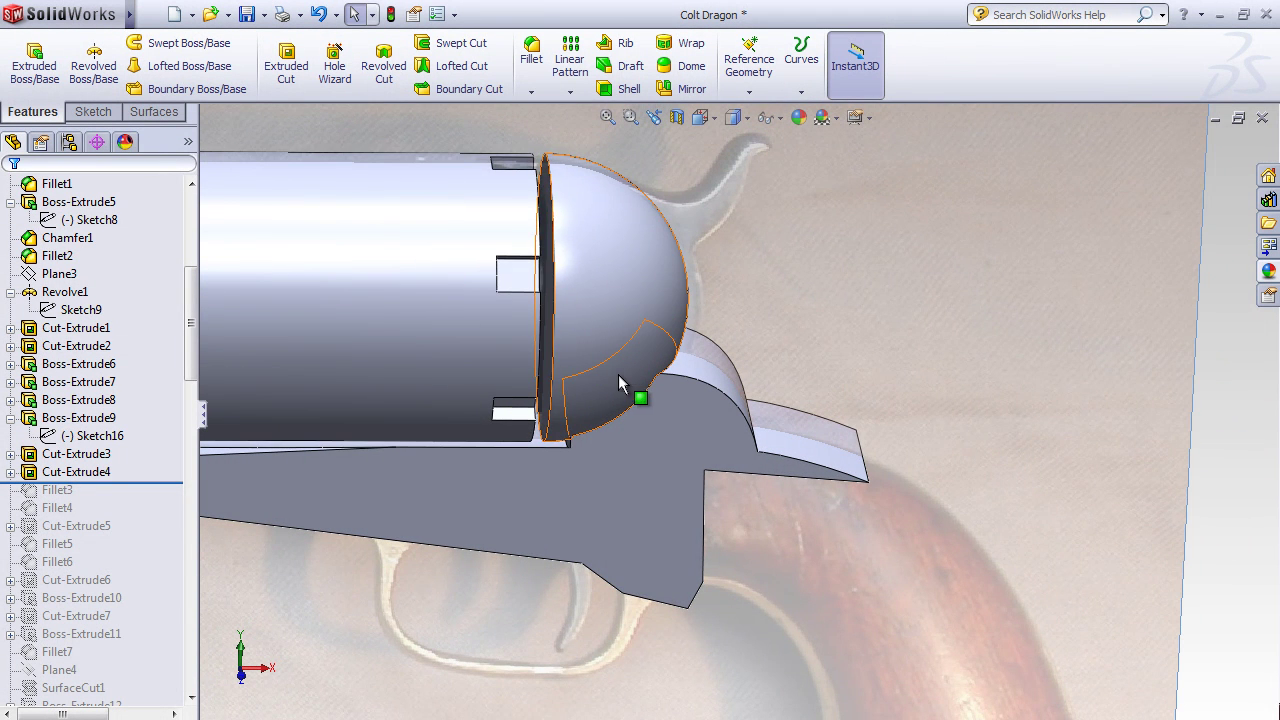
{"action": "scroll", "coordinate": [620, 376], "scroll_direction": "down", "scroll_amount": 2}
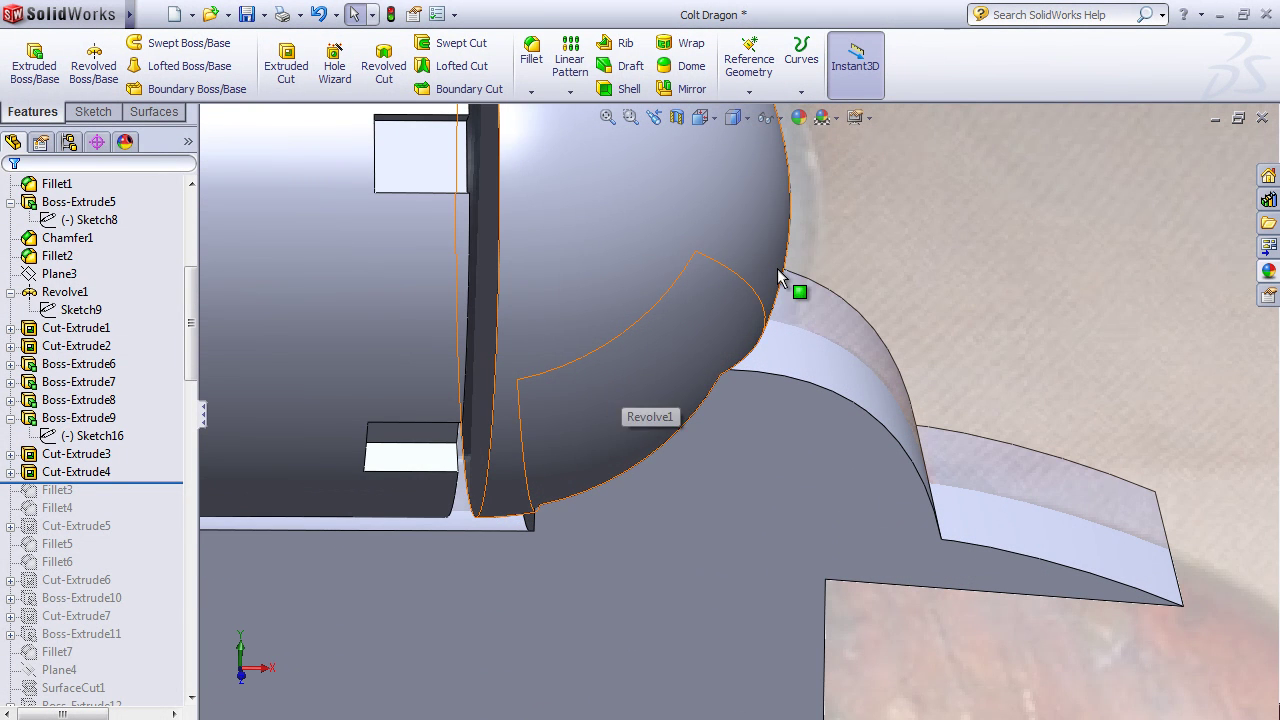
{"action": "scroll", "coordinate": [733, 368], "scroll_direction": "up", "scroll_amount": 6}
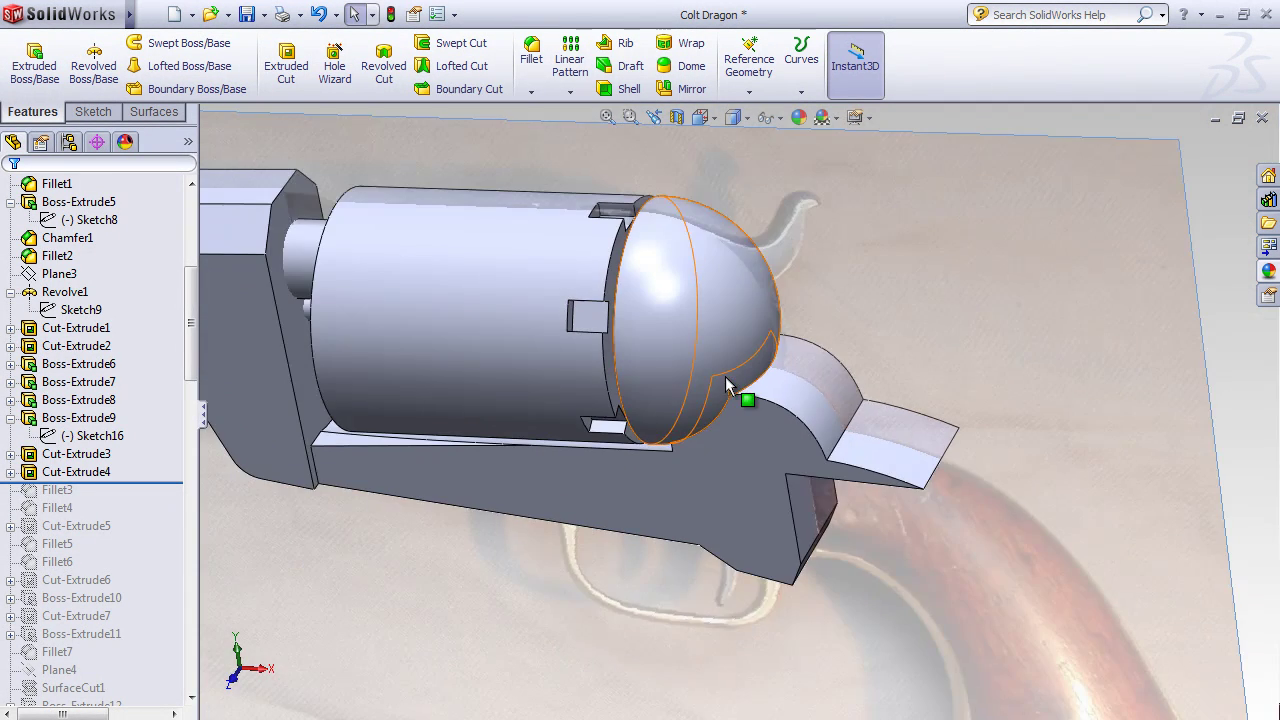
{"action": "scroll", "coordinate": [711, 350], "scroll_direction": "up", "scroll_amount": 5}
{"action": "scroll", "coordinate": [731, 428], "scroll_direction": "down", "scroll_amount": 3}
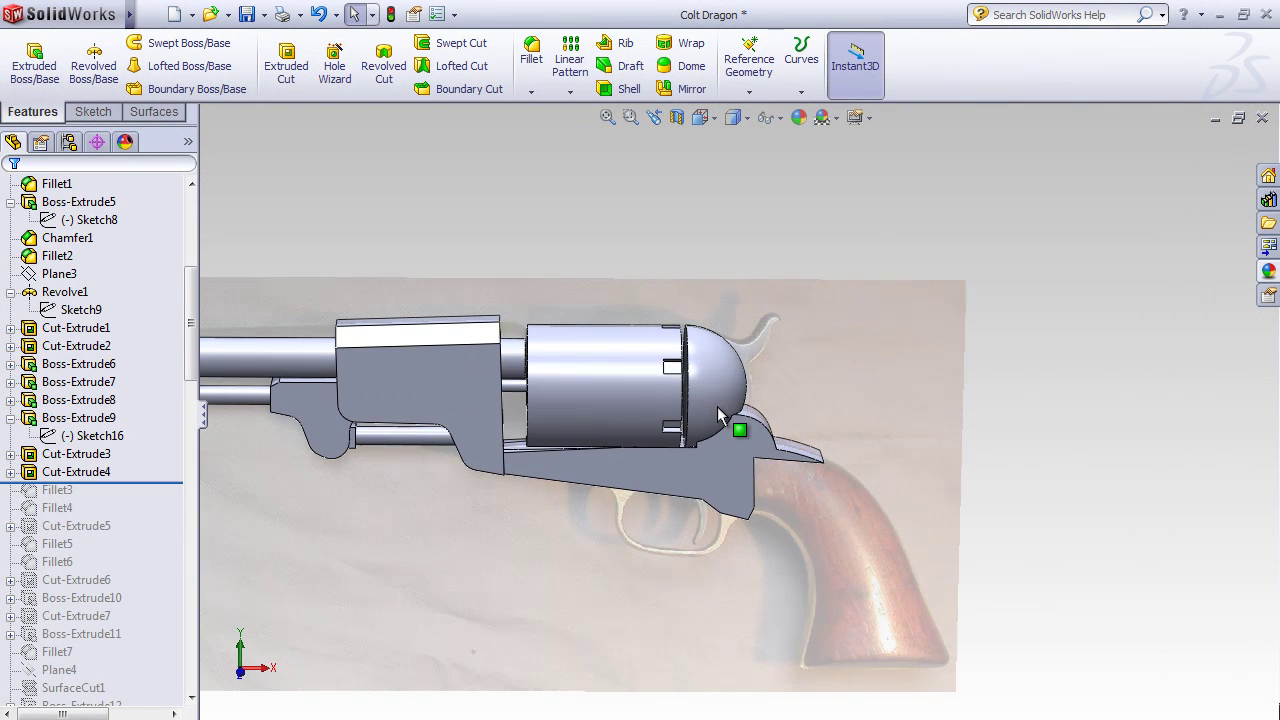
{"action": "mouse_move", "coordinate": [738, 423]}
{"action": "middle_mouse_down"}
{"action": "mouse_move", "coordinate": [731, 449]}
{"action": "mouse_move", "coordinate": [743, 436]}
{"action": "middle_mouse_up"}
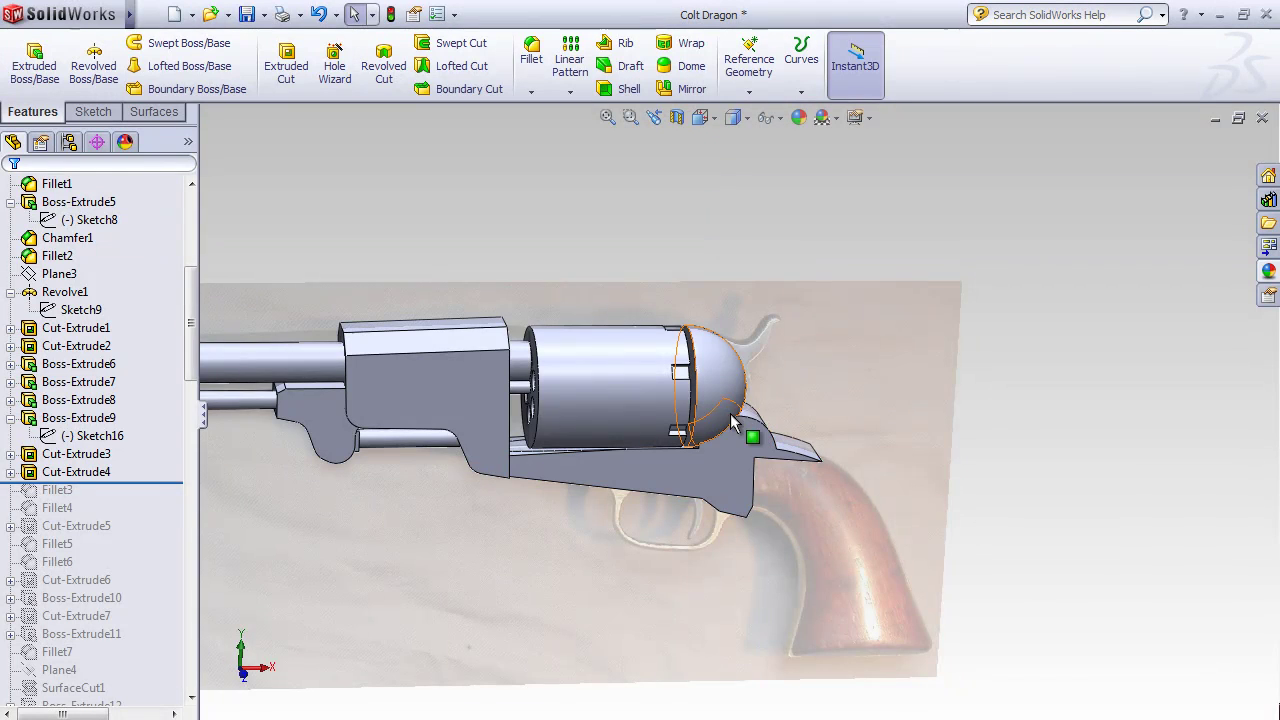
{"action": "scroll", "coordinate": [705, 393], "scroll_direction": "down", "scroll_amount": 5}
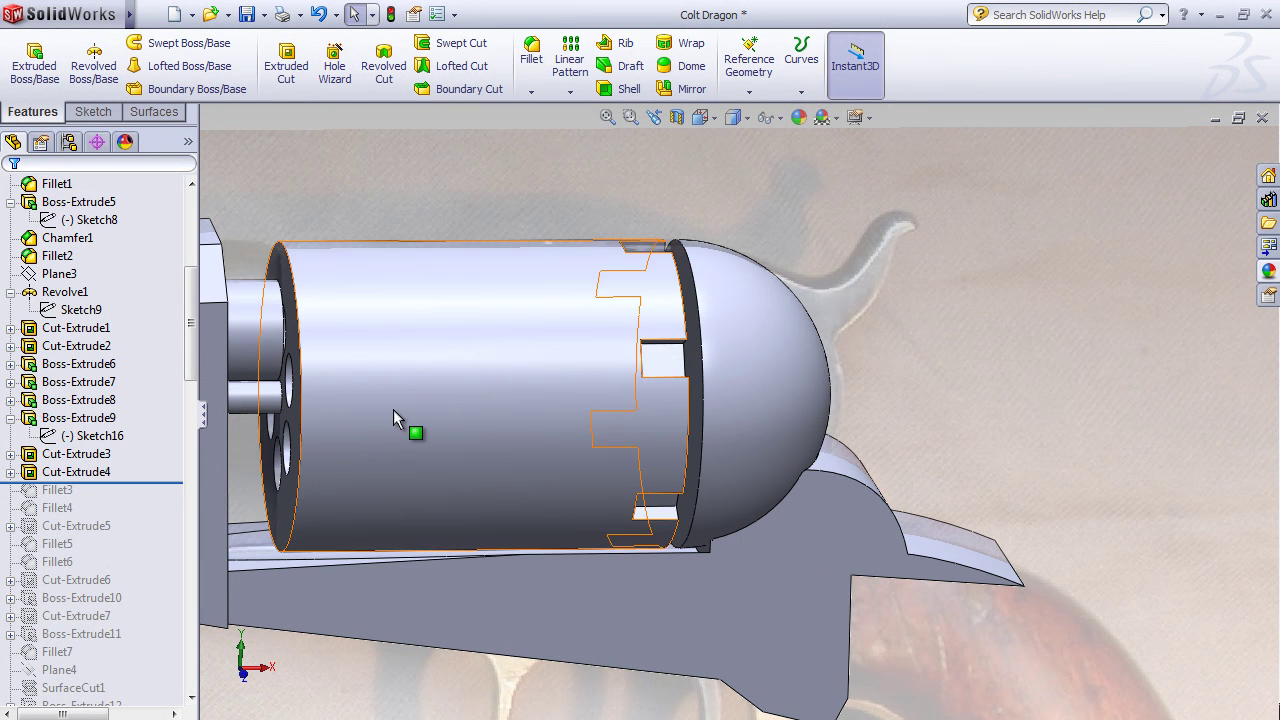
{"action": "scroll", "coordinate": [428, 445], "scroll_direction": "up", "scroll_amount": 5}
Roll the feature history forward through Fillet3, Fillet4 and Cut-Extrude5.
{"action": "left_click", "coordinate": [80, 472]}
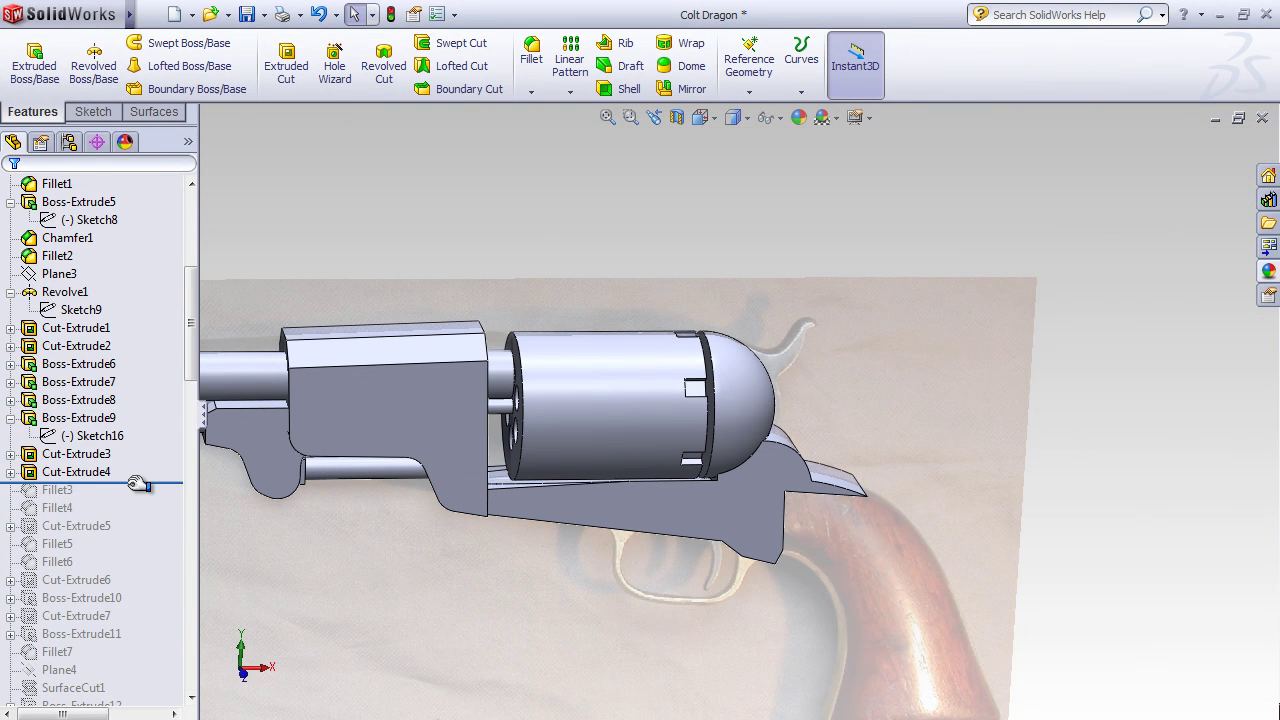
{"action": "scroll", "coordinate": [376, 521], "scroll_direction": "up", "scroll_amount": 6}
{"action": "left_click_drag", "start_coordinate": [137, 521], "coordinate": [145, 538]}
{"action": "scroll", "coordinate": [540, 528], "scroll_direction": "down", "scroll_amount": 4}
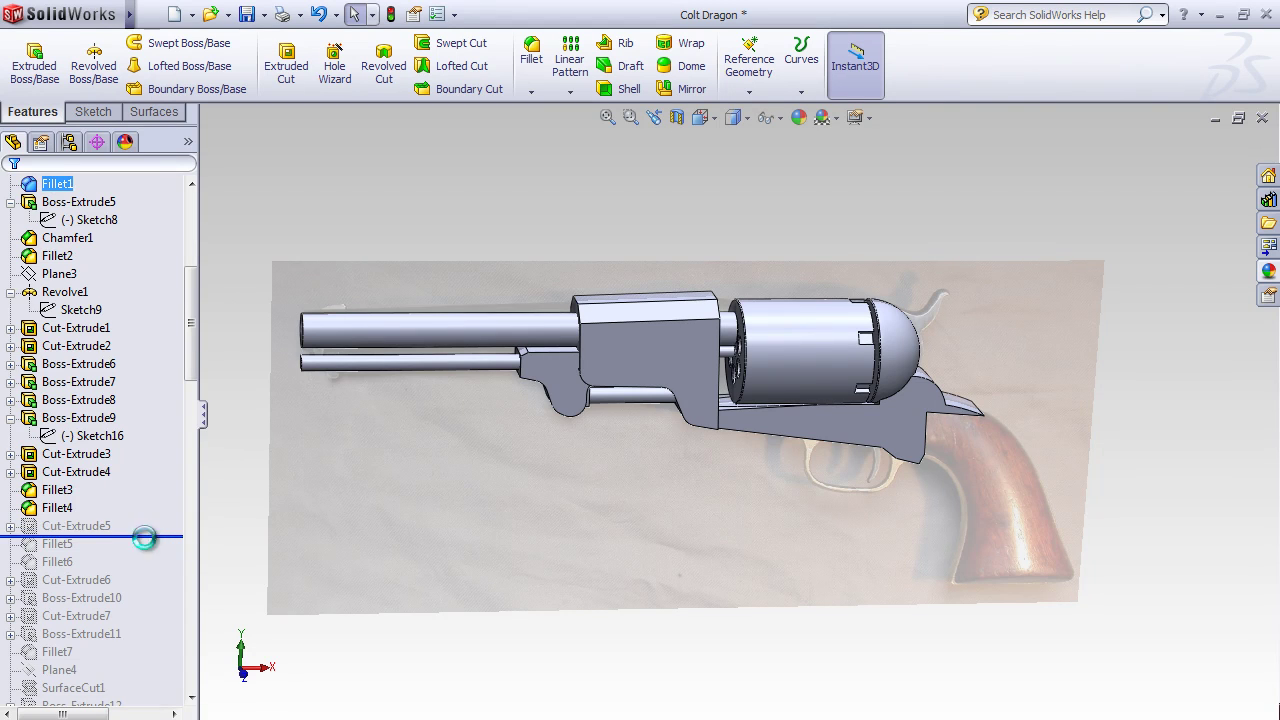
Highlight Cut-Extrude5 and examine its round profile below the barrel, between the barrel housing and the cylinder.
{"action": "left_click", "coordinate": [79, 521]}
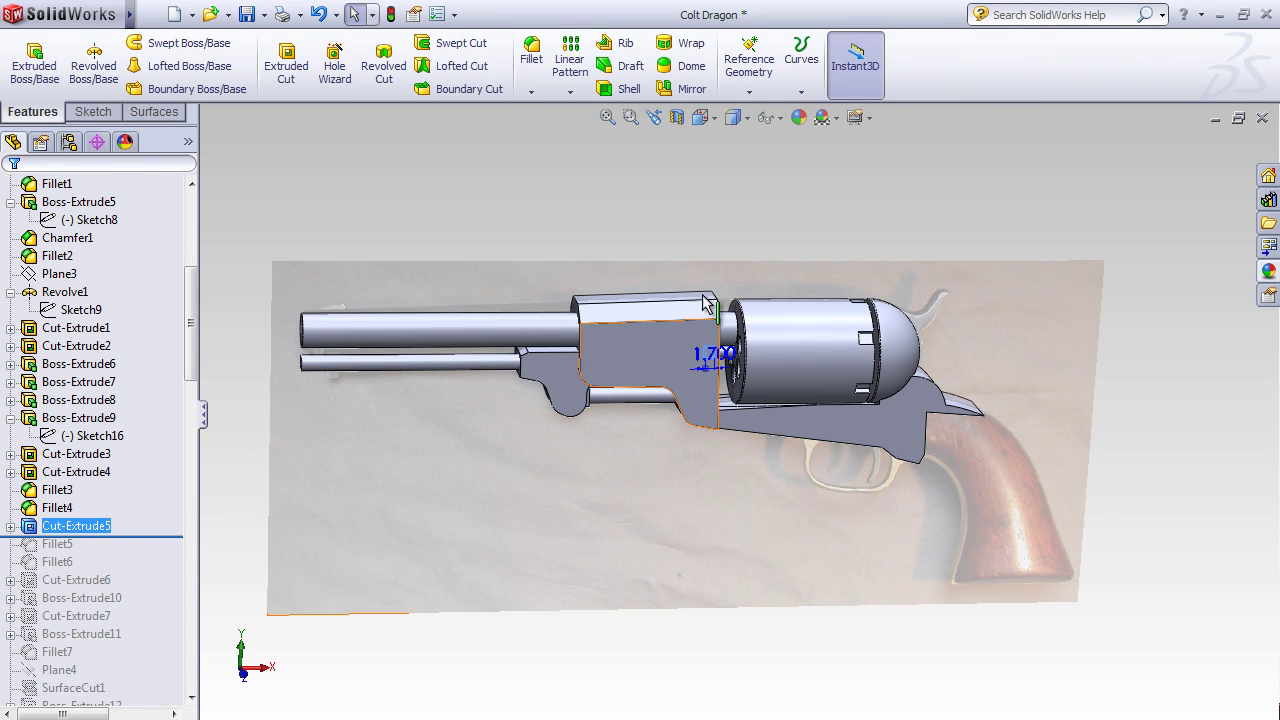
{"action": "left_click", "coordinate": [60, 525]}
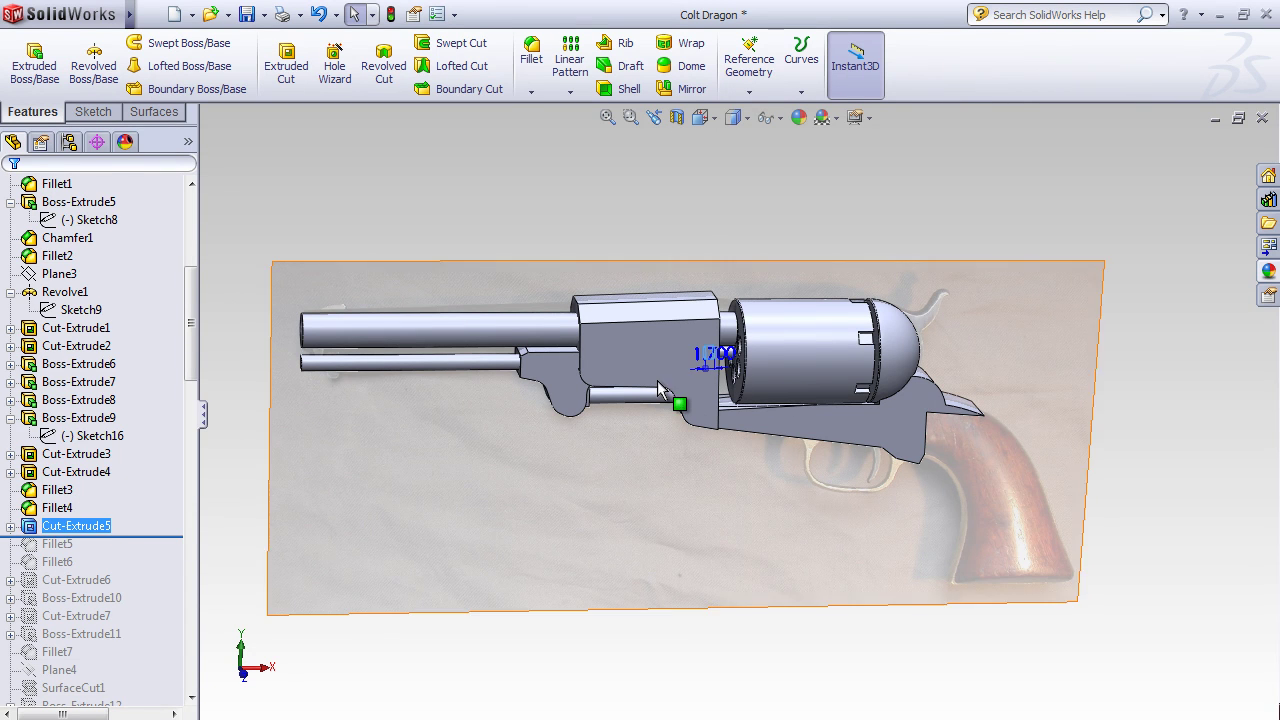
{"action": "scroll", "coordinate": [851, 328], "scroll_direction": "down", "scroll_amount": 2}
{"action": "scroll", "coordinate": [760, 345], "scroll_direction": "down", "scroll_amount": 8}
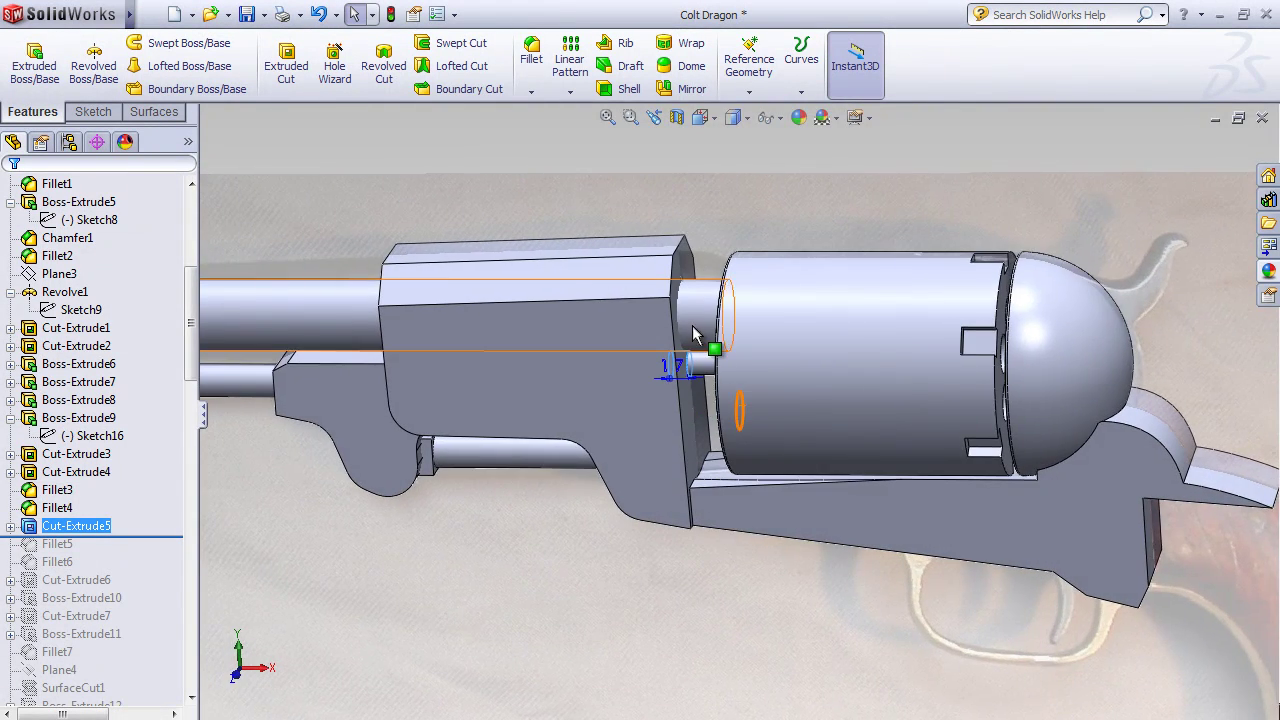
{"action": "scroll", "coordinate": [700, 332], "scroll_direction": "up", "scroll_amount": 8}
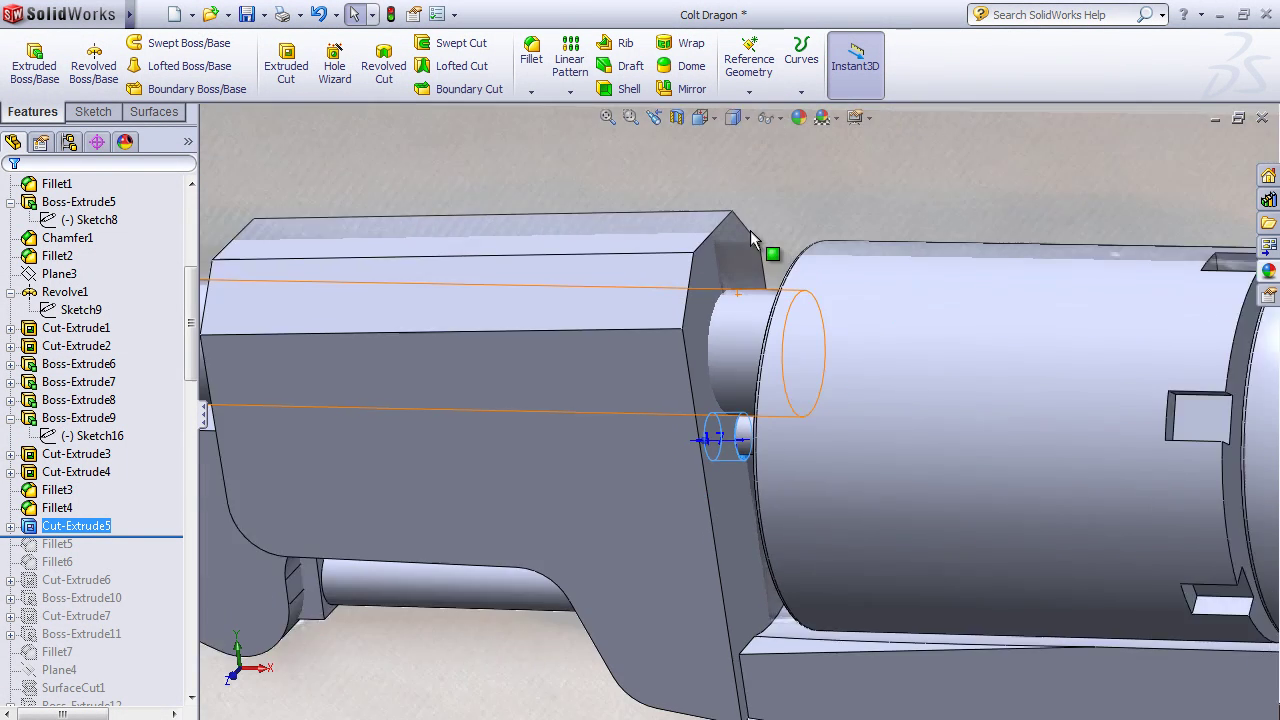
{"action": "scroll", "coordinate": [742, 438], "scroll_direction": "down", "scroll_amount": 5}
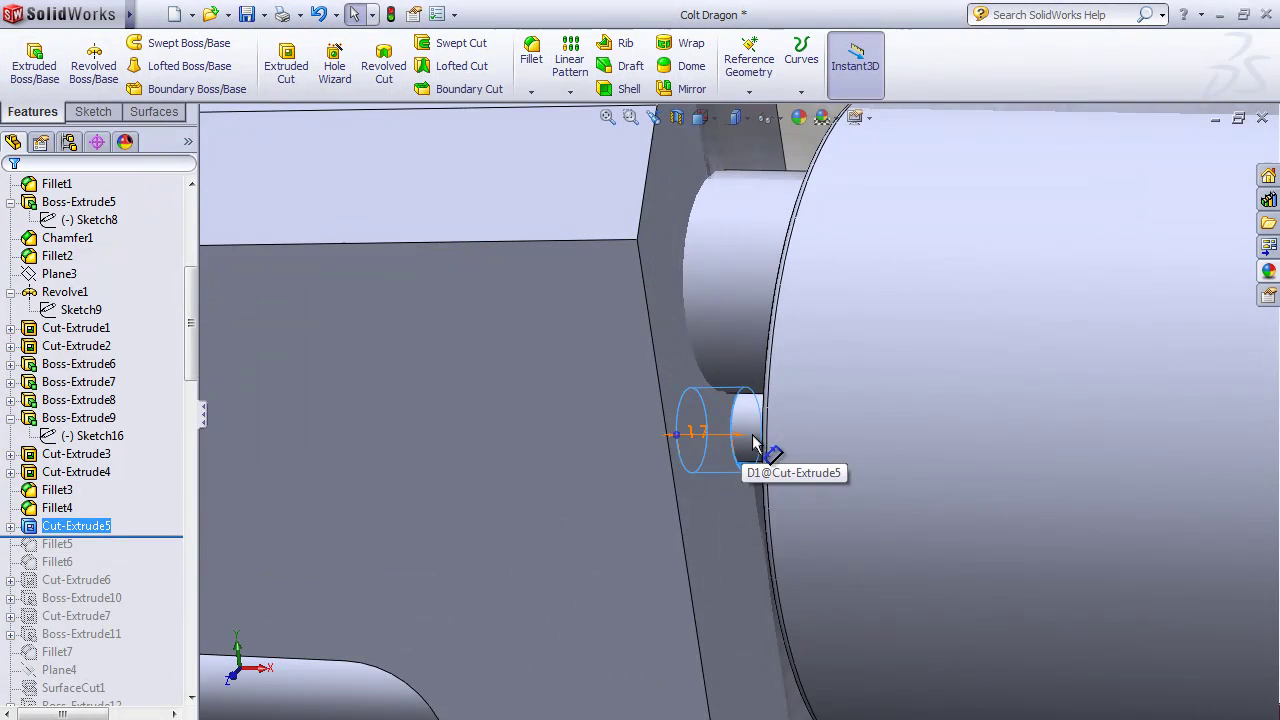
{"action": "scroll", "coordinate": [533, 343], "scroll_direction": "up", "scroll_amount": 4}
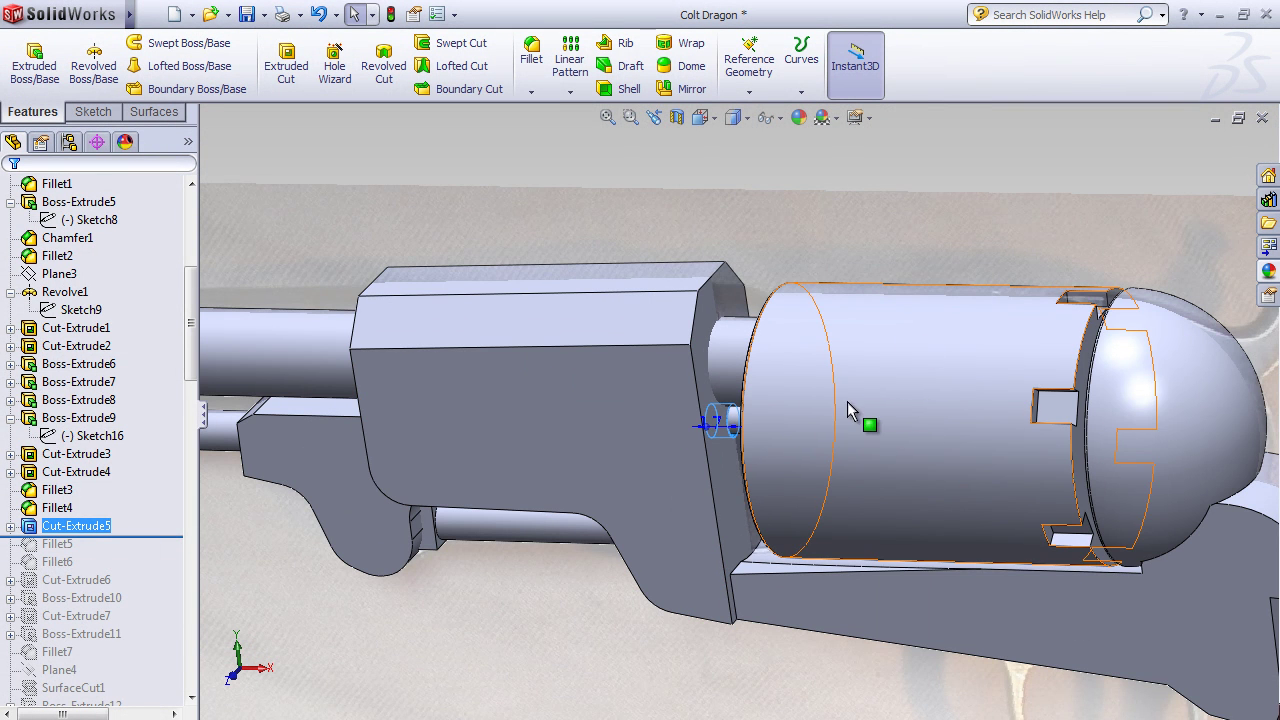
{"action": "middle_click_drag", "start_coordinate": [942, 414], "coordinate": [982, 372]}
Roll the feature history forward through Fillet5 and Fillet6.
{"action": "scroll", "coordinate": [120, 480], "scroll_direction": "down", "scroll_amount": 6}
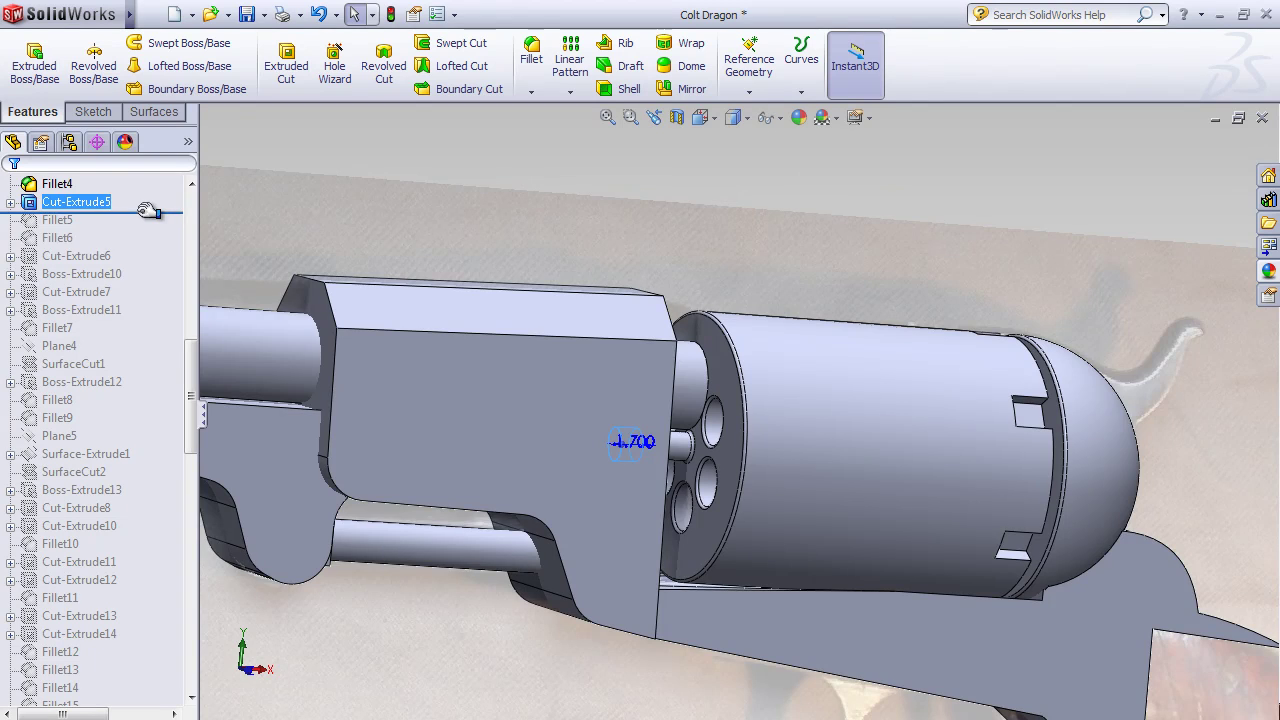
{"action": "left_click_drag", "start_coordinate": [136, 245], "coordinate": [137, 255]}
{"action": "key", "text": "f"}
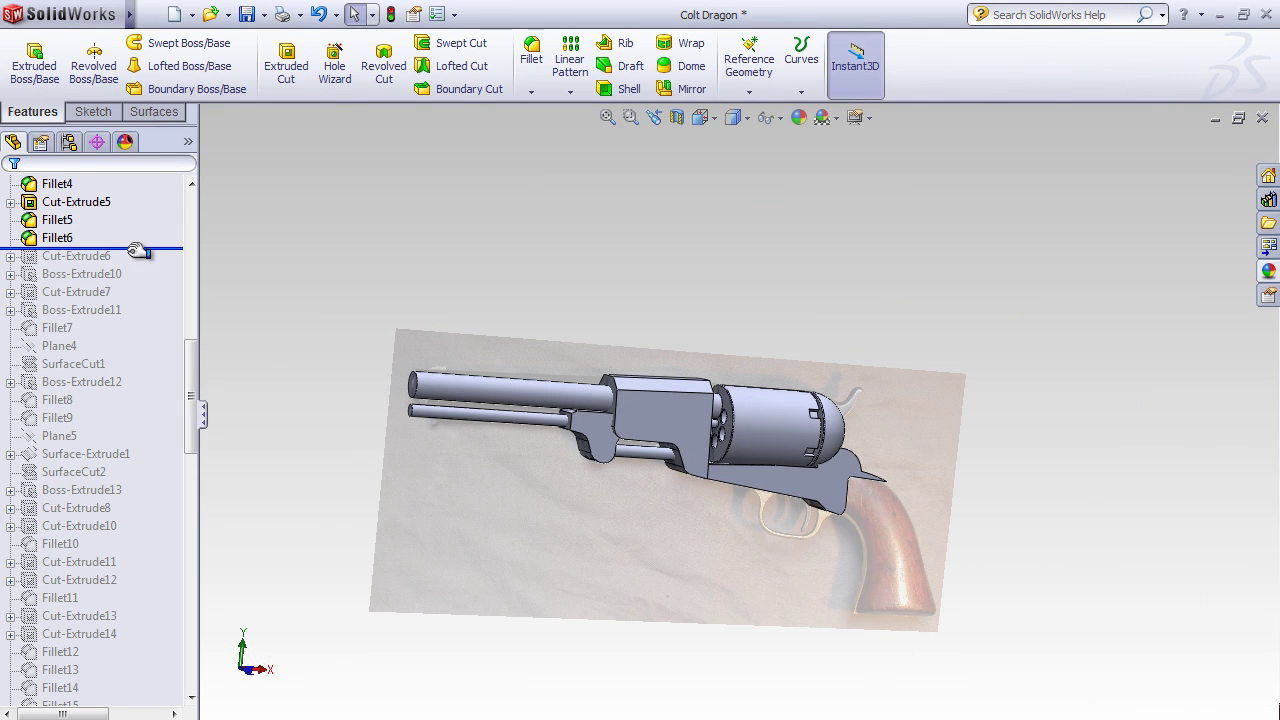
Roll the feature history forward through Cut-Extrude6, the rectangular slot in the lower frame's underside above the trigger guard.
{"action": "left_click", "coordinate": [106, 258]}
{"action": "scroll", "coordinate": [770, 474], "scroll_direction": "down", "scroll_amount": 3}
{"action": "middle_click", "coordinate": [836, 500]}
{"action": "mouse_move", "coordinate": [836, 500]}
{"action": "middle_mouse_down"}
{"action": "mouse_move", "coordinate": [811, 466]}
{"action": "mouse_move", "coordinate": [820, 332]}
{"action": "middle_mouse_up"}
{"action": "scroll", "coordinate": [820, 332], "scroll_direction": "up", "scroll_amount": 1}
{"action": "mouse_move", "coordinate": [866, 537]}
{"action": "middle_mouse_down"}
{"action": "mouse_move", "coordinate": [957, 523]}
{"action": "mouse_move", "coordinate": [977, 563]}
{"action": "mouse_move", "coordinate": [850, 525]}
{"action": "middle_mouse_up"}
{"action": "scroll", "coordinate": [843, 529], "scroll_direction": "down", "scroll_amount": 3}
{"action": "left_click", "coordinate": [836, 246]}
{"action": "scroll", "coordinate": [831, 527], "scroll_direction": "down", "scroll_amount": 4}
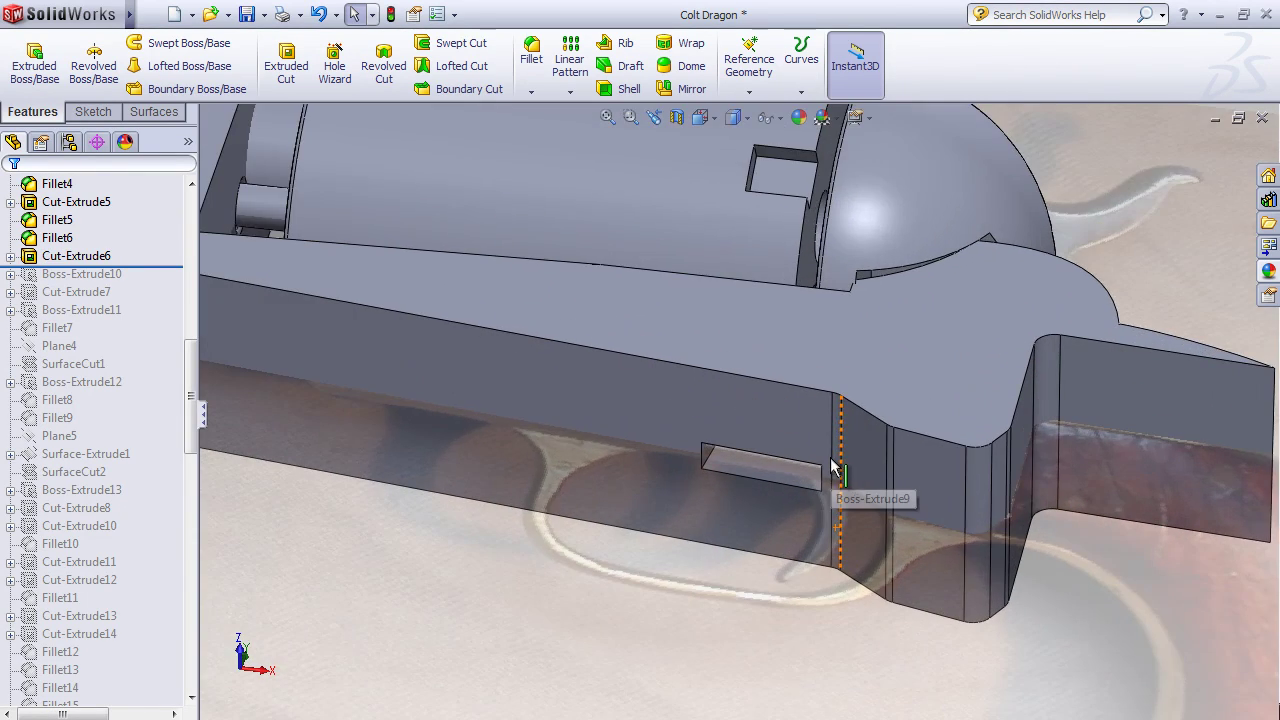
Examine the sloped interior of the rectangular slot in the lower frame's underside.
{"action": "scroll", "coordinate": [905, 484], "scroll_direction": "up", "scroll_amount": 3}
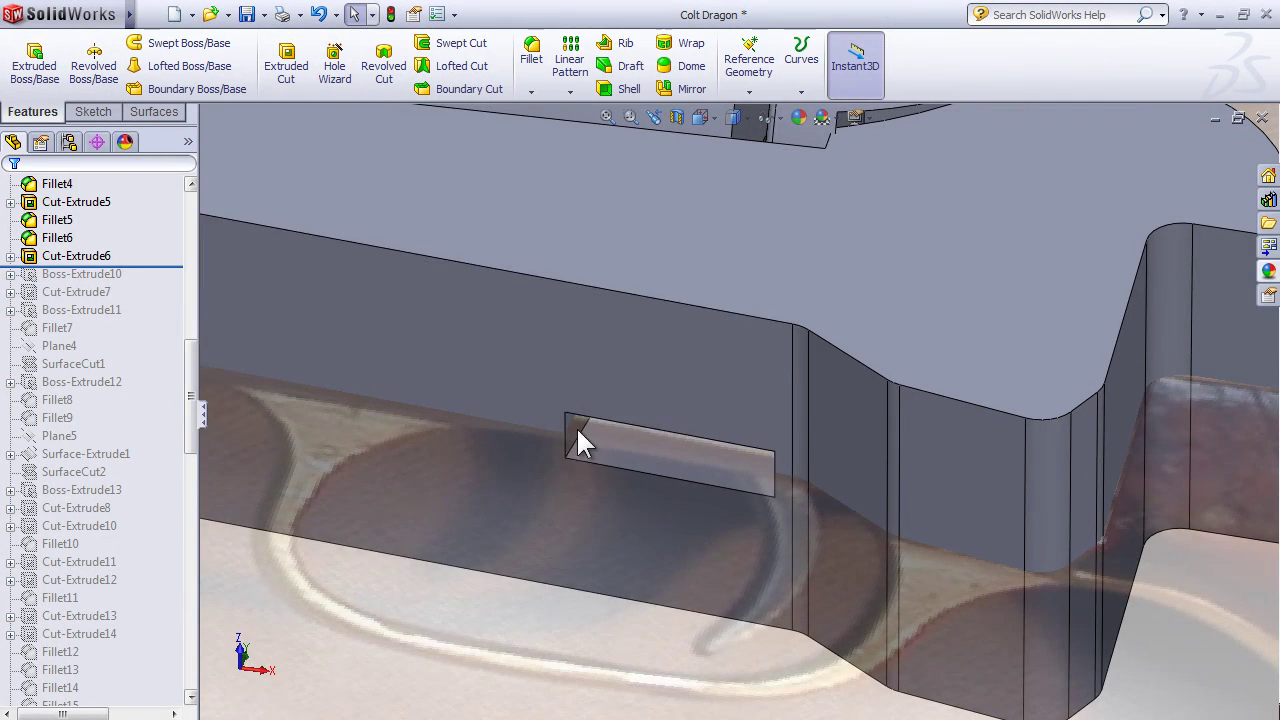
{"action": "mouse_move", "coordinate": [680, 467]}
{"action": "middle_mouse_down"}
{"action": "mouse_move", "coordinate": [769, 423]}
{"action": "mouse_move", "coordinate": [791, 369]}
{"action": "mouse_move", "coordinate": [874, 366]}
{"action": "mouse_move", "coordinate": [886, 387]}
{"action": "mouse_move", "coordinate": [877, 429]}
{"action": "middle_mouse_up"}
{"action": "scroll", "coordinate": [760, 455], "scroll_direction": "up", "scroll_amount": 3}
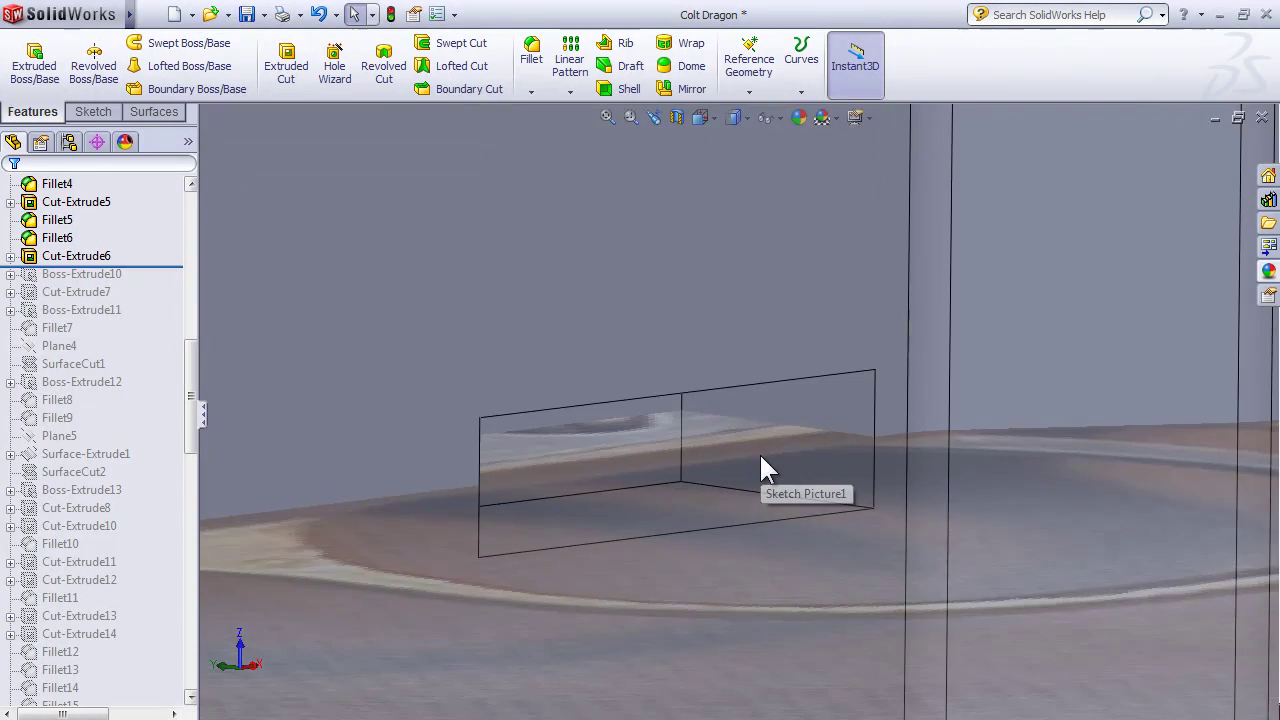
{"action": "scroll", "coordinate": [745, 460], "scroll_direction": "down", "scroll_amount": 2}
{"action": "scroll", "coordinate": [723, 450], "scroll_direction": "up", "scroll_amount": 2}
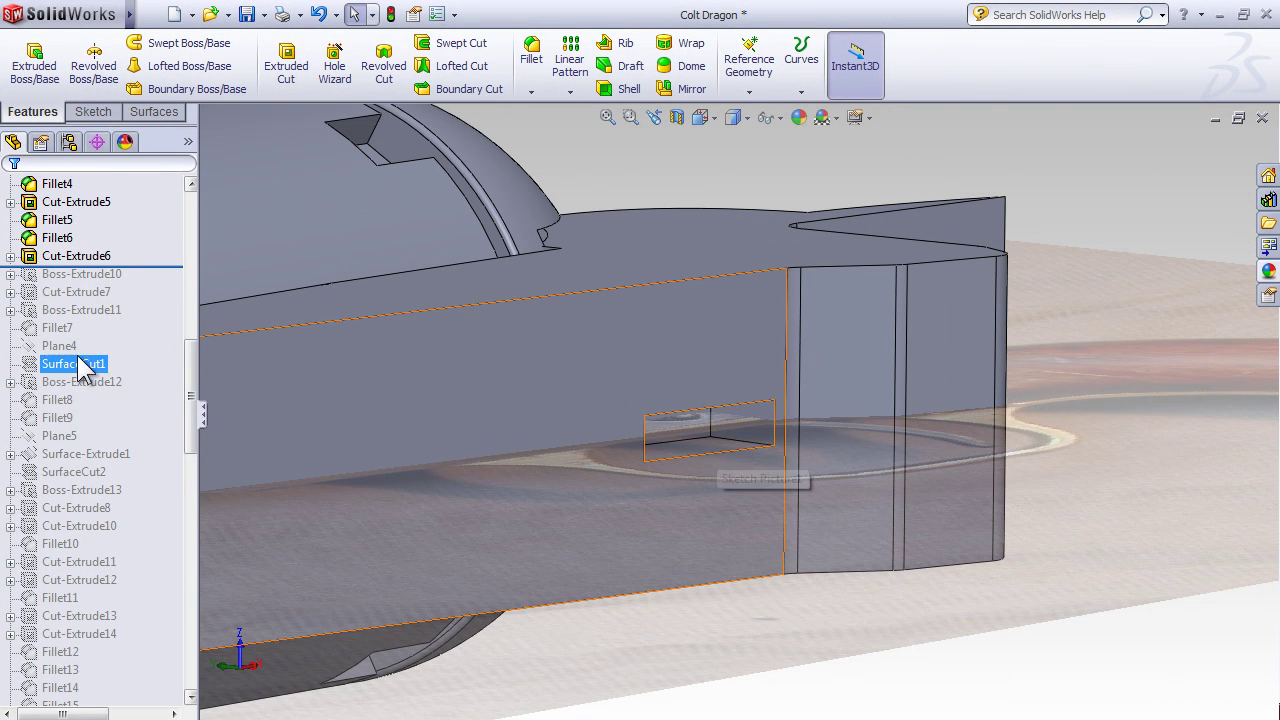
Roll the feature history forward through Boss-Extrude10, the trigger guard and grip body.
{"action": "left_click_drag", "start_coordinate": [156, 287], "coordinate": [156, 285]}
{"action": "scroll", "coordinate": [800, 454], "scroll_direction": "up", "scroll_amount": 4}
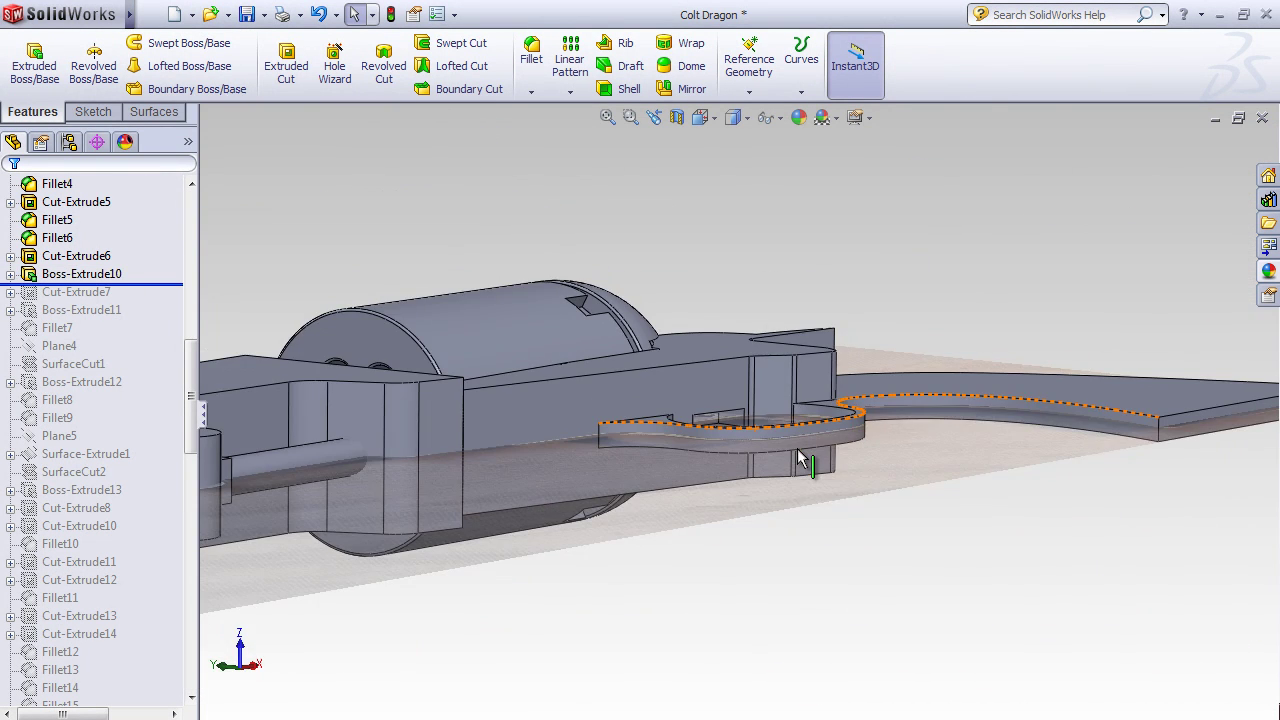
{"action": "middle_click_drag", "start_coordinate": [800, 457], "coordinate": [925, 440]}
{"action": "scroll", "coordinate": [780, 549], "scroll_direction": "up", "scroll_amount": 4}
{"action": "scroll", "coordinate": [837, 264], "scroll_direction": "up", "scroll_amount": 3}
{"action": "scroll", "coordinate": [775, 300], "scroll_direction": "down", "scroll_amount": 5}
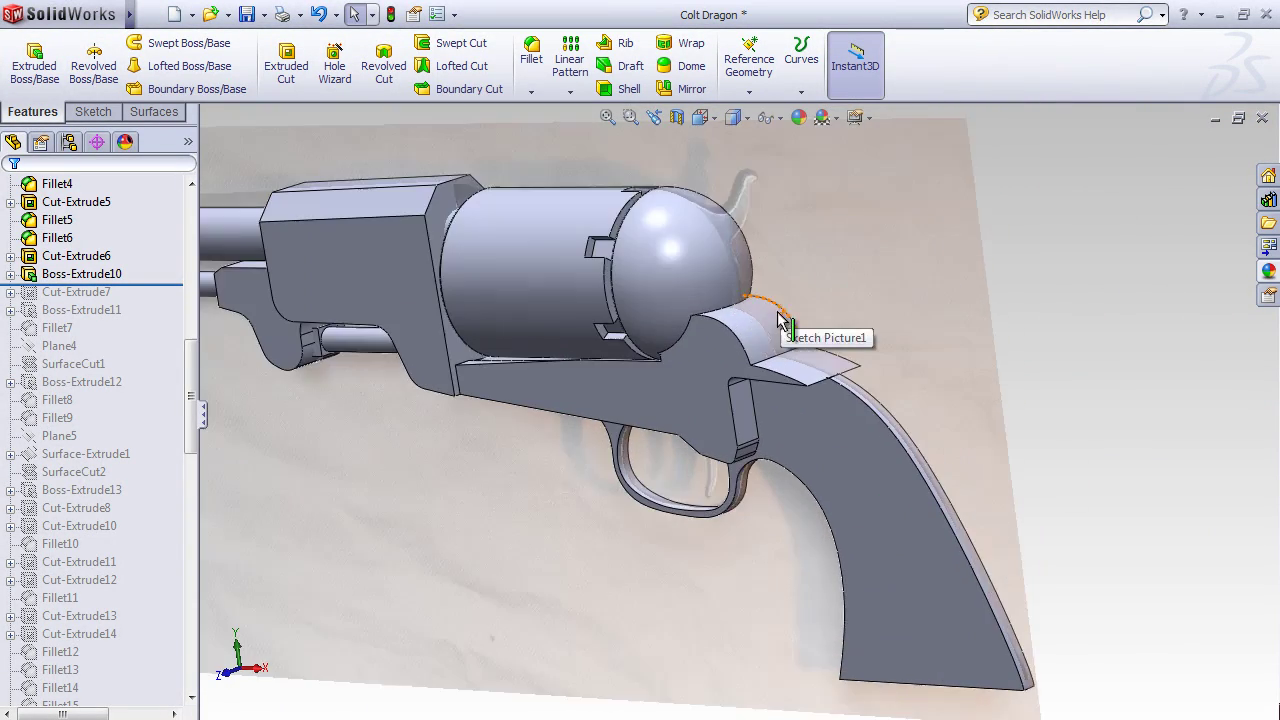
Compare the trigger guard and grip outline with the reference photo from the side.
{"action": "middle_click", "coordinate": [590, 320]}
{"action": "middle_click_drag", "start_coordinate": [590, 320], "coordinate": [632, 336]}
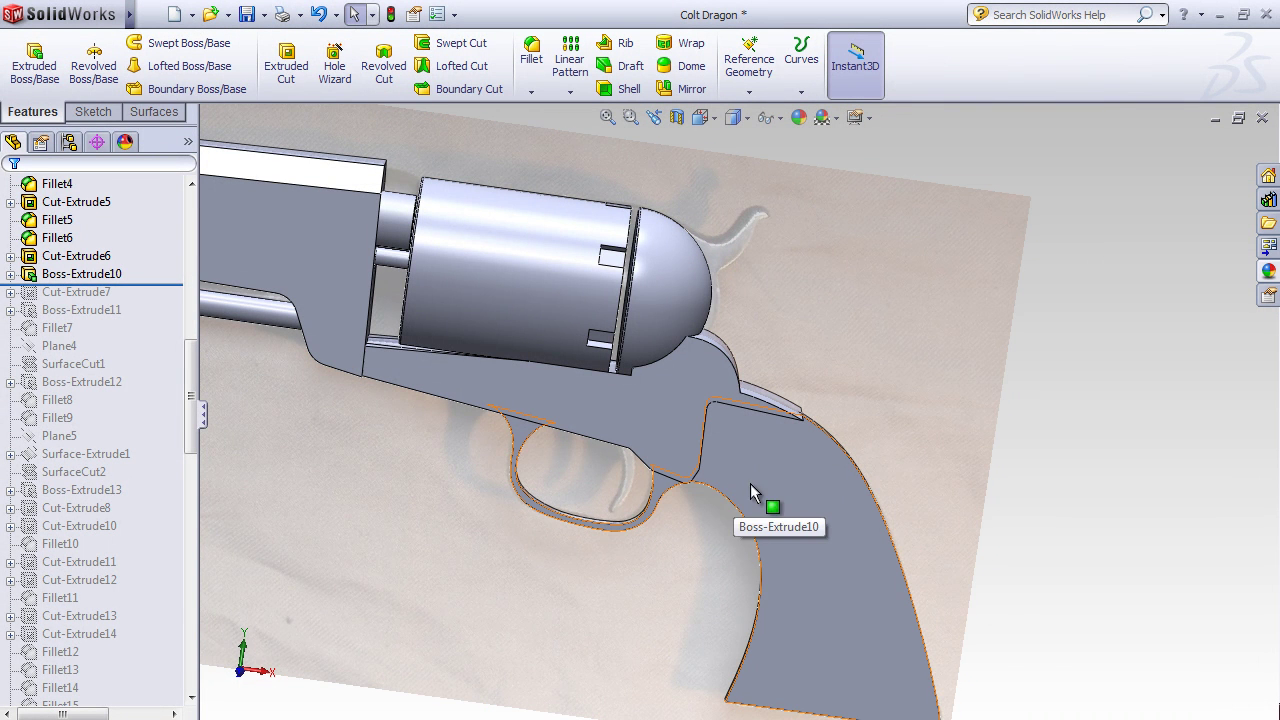
{"action": "scroll", "coordinate": [754, 498], "scroll_direction": "up", "scroll_amount": 3}
{"action": "scroll", "coordinate": [767, 464], "scroll_direction": "down", "scroll_amount": 2}
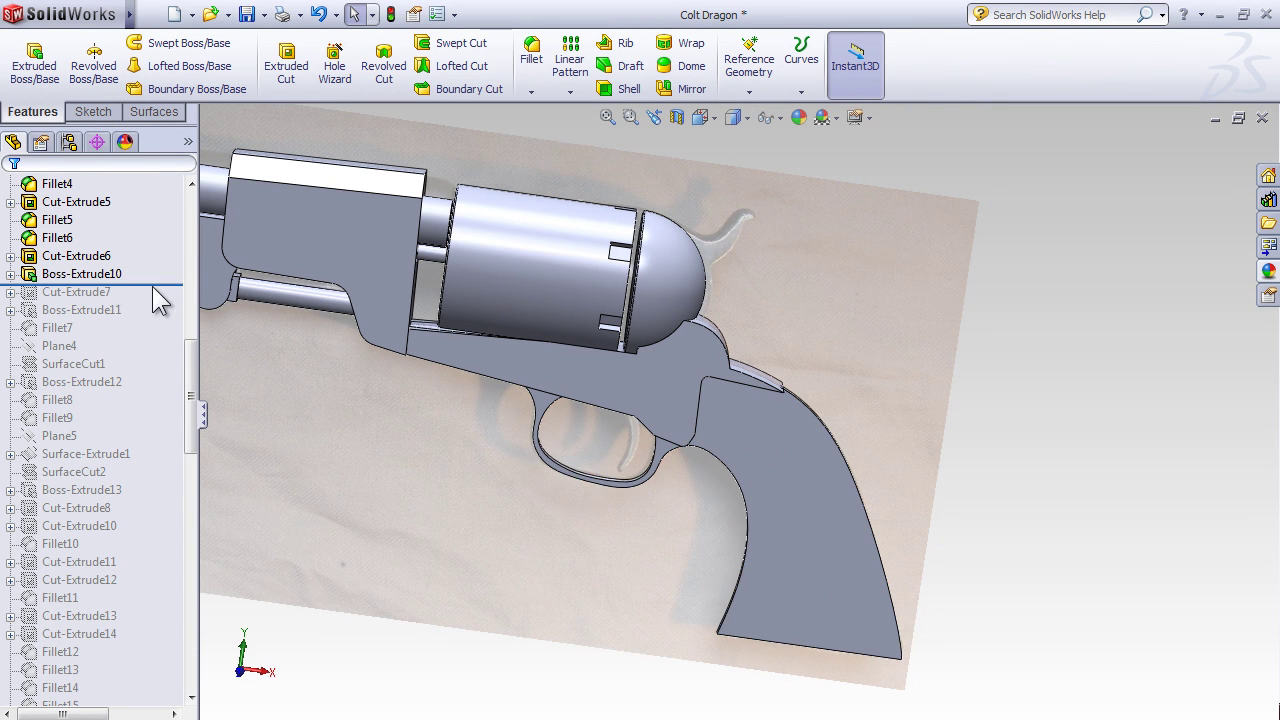
Show Sketch21 of Boss-Extrude10 and inspect its outline around the trigger guard and grip.
{"action": "left_click", "coordinate": [10, 274]}
{"action": "left_click", "coordinate": [92, 291]}
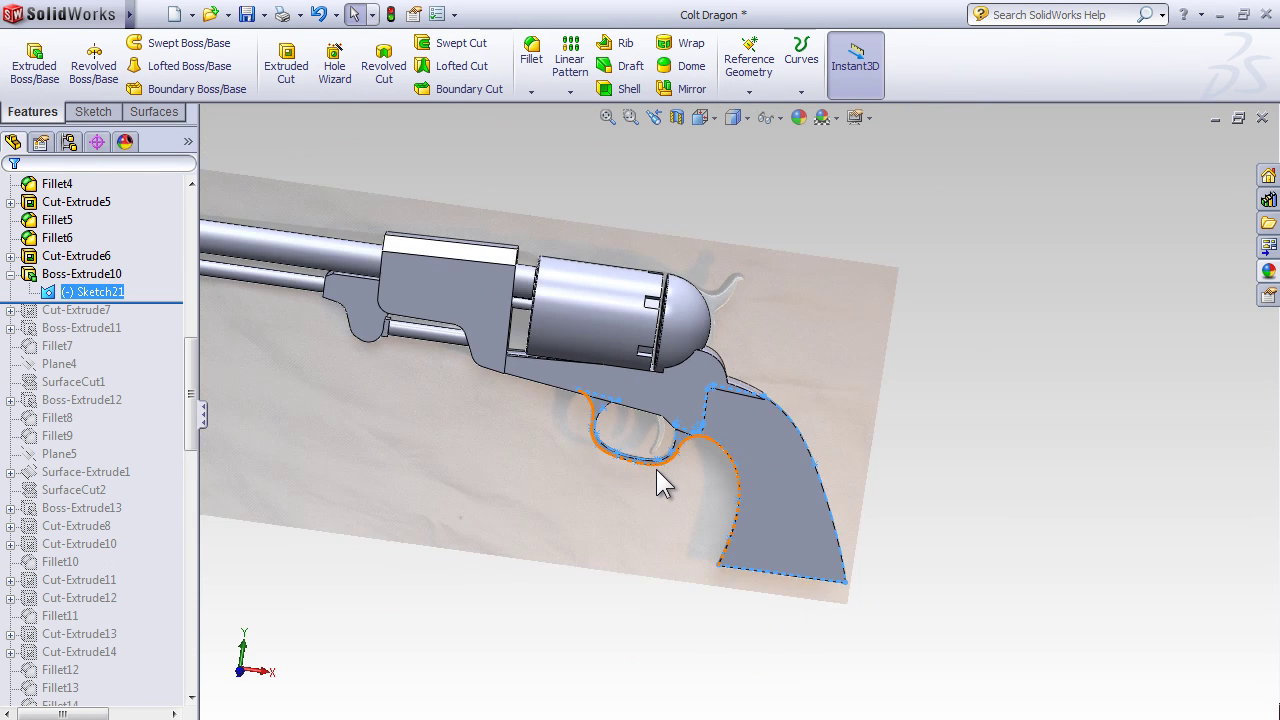
{"action": "middle_click_drag", "start_coordinate": [656, 469], "coordinate": [740, 508]}
{"action": "scroll", "coordinate": [725, 498], "scroll_direction": "down", "scroll_amount": 4}
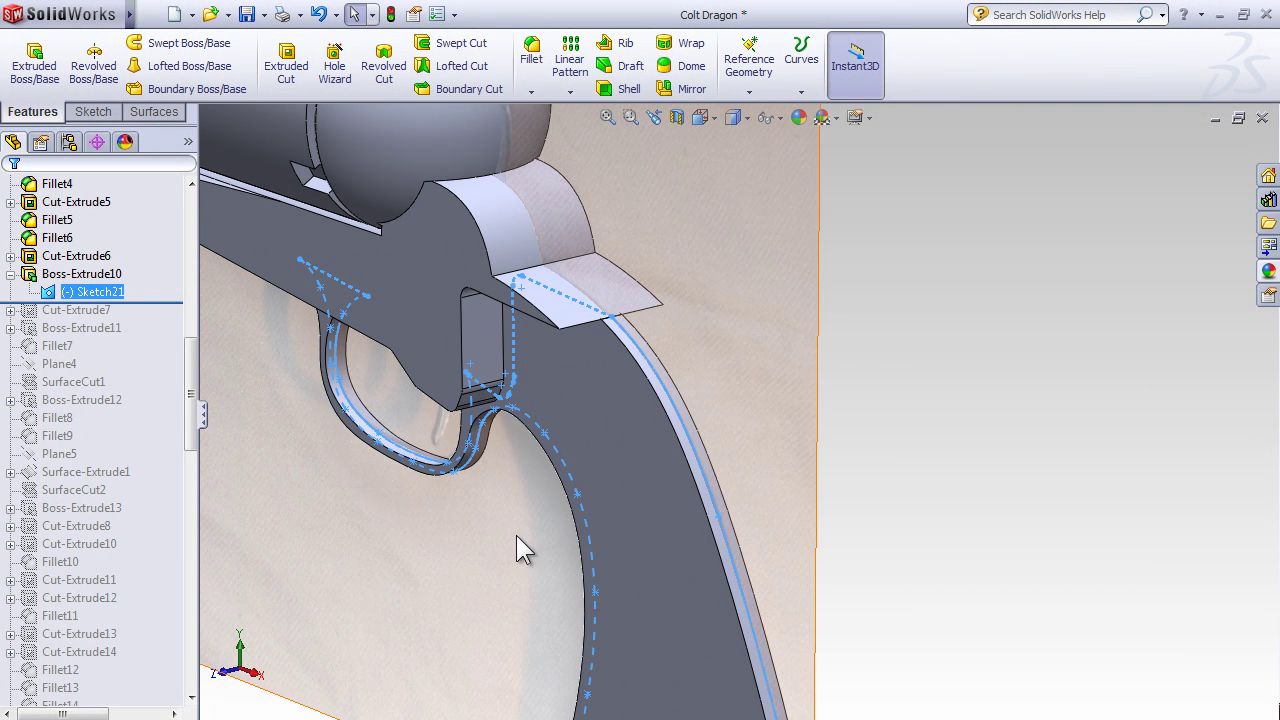
Examine the grip extrusion from behind, then compare the whole revolver with the reference photo from the side.
{"action": "mouse_move", "coordinate": [608, 478]}
{"action": "middle_mouse_down"}
{"action": "mouse_move", "coordinate": [630, 485]}
{"action": "mouse_move", "coordinate": [666, 457]}
{"action": "middle_mouse_up"}
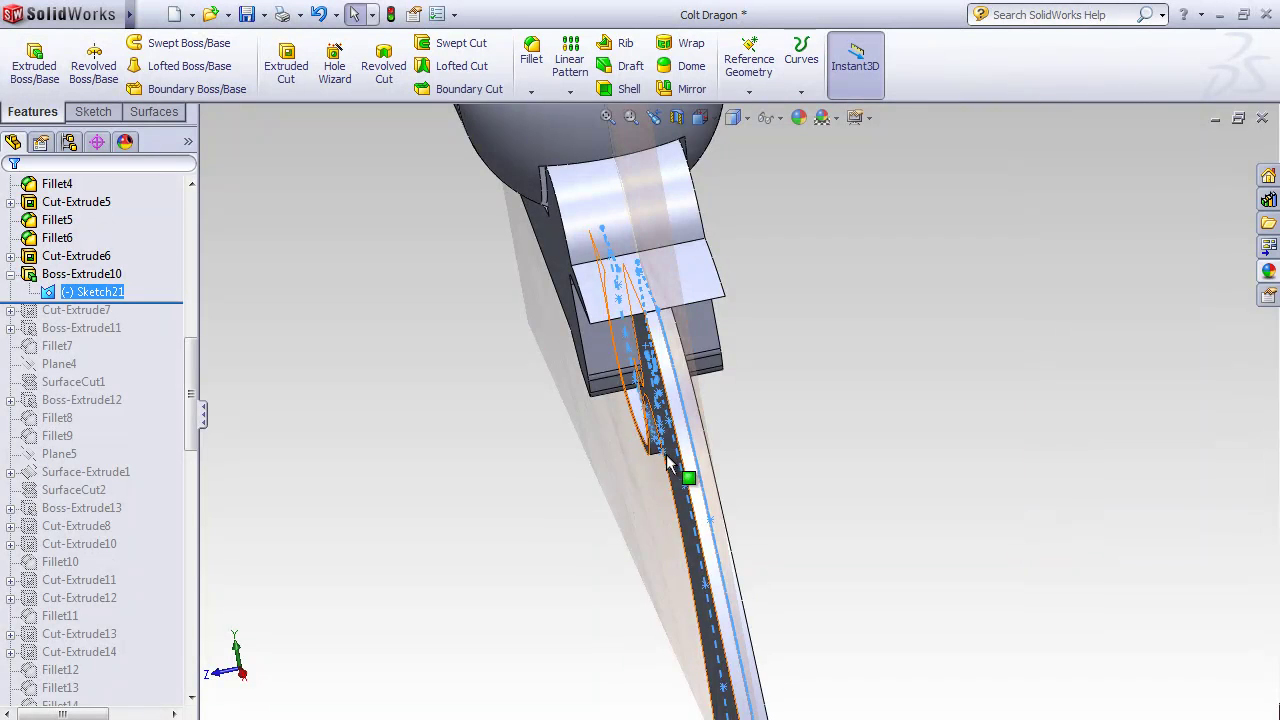
{"action": "scroll", "coordinate": [694, 473], "scroll_direction": "up", "scroll_amount": 5}
{"action": "mouse_move", "coordinate": [650, 529]}
{"action": "middle_mouse_down"}
{"action": "mouse_move", "coordinate": [906, 344]}
{"action": "mouse_move", "coordinate": [911, 420]}
{"action": "middle_mouse_up"}
{"action": "left_click", "coordinate": [914, 449]}
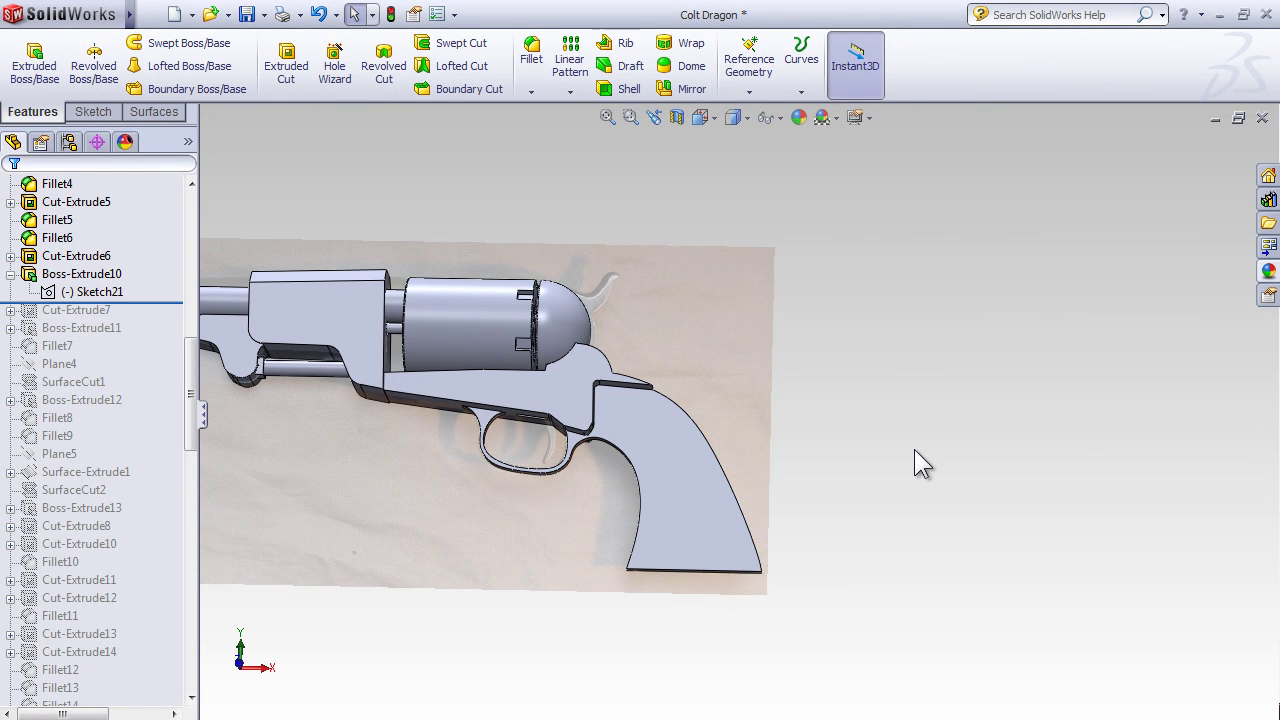
{"action": "scroll", "coordinate": [400, 462], "scroll_direction": "up", "scroll_amount": 1}
{"action": "mouse_move", "coordinate": [400, 462]}
{"action": "middle_mouse_down", "text": "ctrl"}
{"action": "mouse_move", "coordinate": [551, 446]}
{"action": "mouse_move", "coordinate": [606, 491]}
{"action": "middle_mouse_up", "text": "ctrl"}
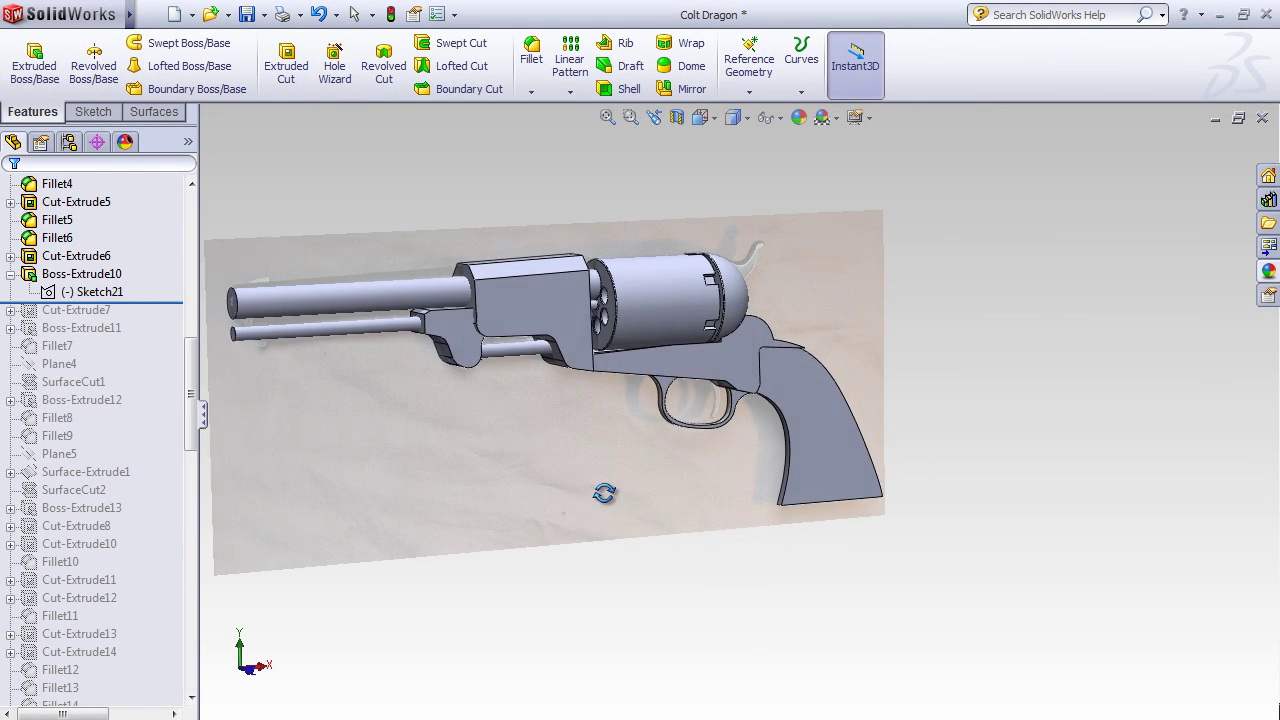
Roll the feature history forward through Cut-Extrude7 and locate the cut on the bracket beneath the barrel.
{"action": "left_click_drag", "start_coordinate": [174, 304], "coordinate": [171, 318]}
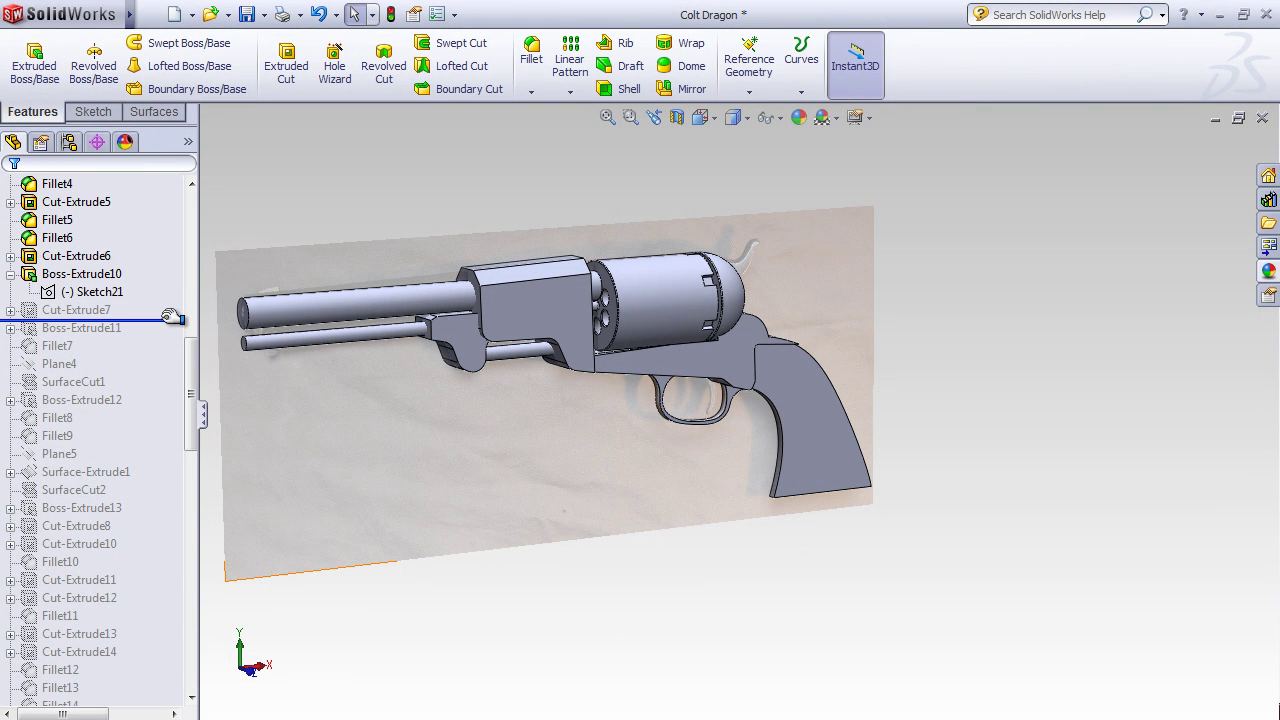
{"action": "left_click", "coordinate": [86, 312]}
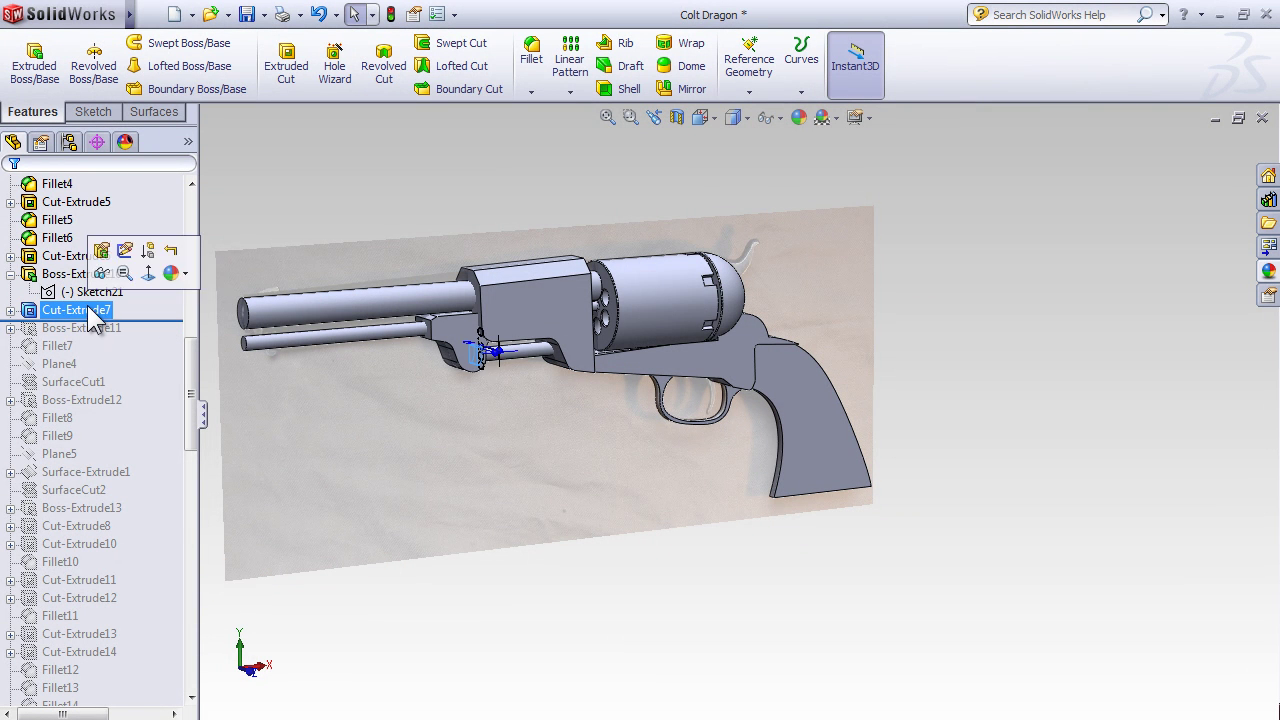
{"action": "scroll", "coordinate": [500, 360], "scroll_direction": "down", "scroll_amount": 6}
{"action": "middle_click_drag", "start_coordinate": [646, 459], "coordinate": [534, 494]}
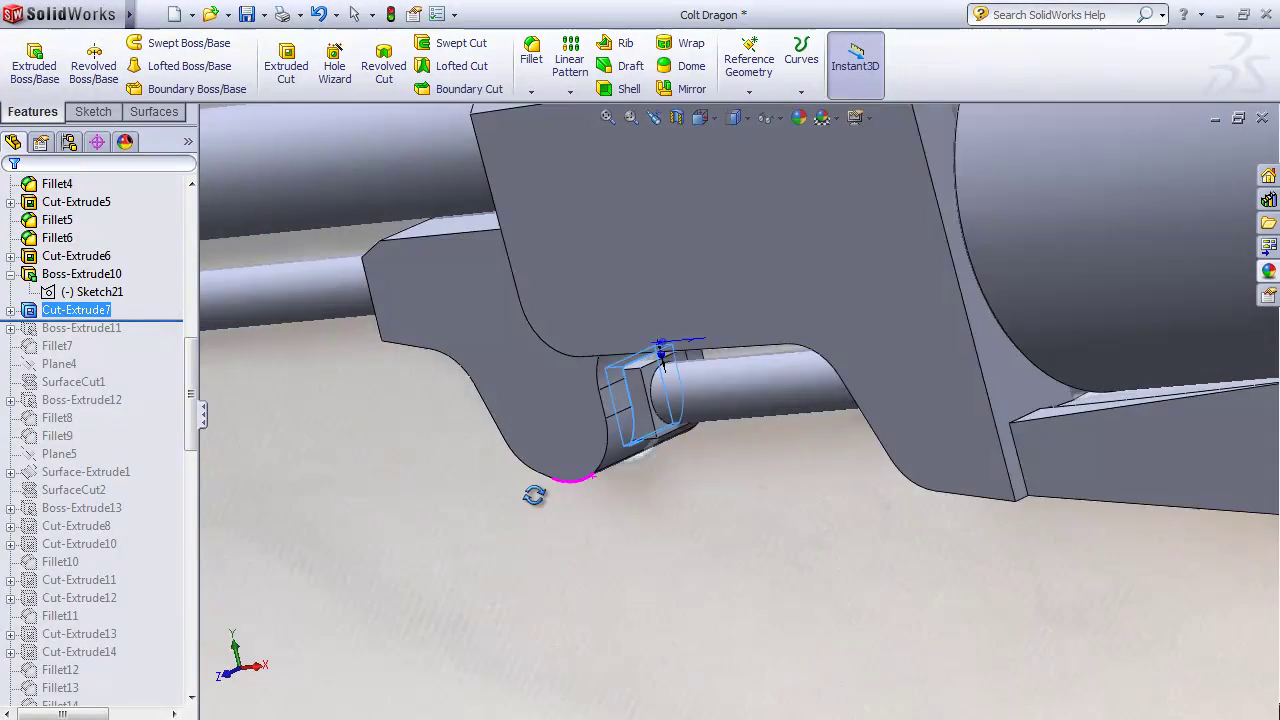
{"action": "scroll", "coordinate": [654, 354], "scroll_direction": "down", "scroll_amount": 2}
{"action": "scroll", "coordinate": [660, 415], "scroll_direction": "up", "scroll_amount": 5}
{"action": "left_click", "coordinate": [504, 152]}
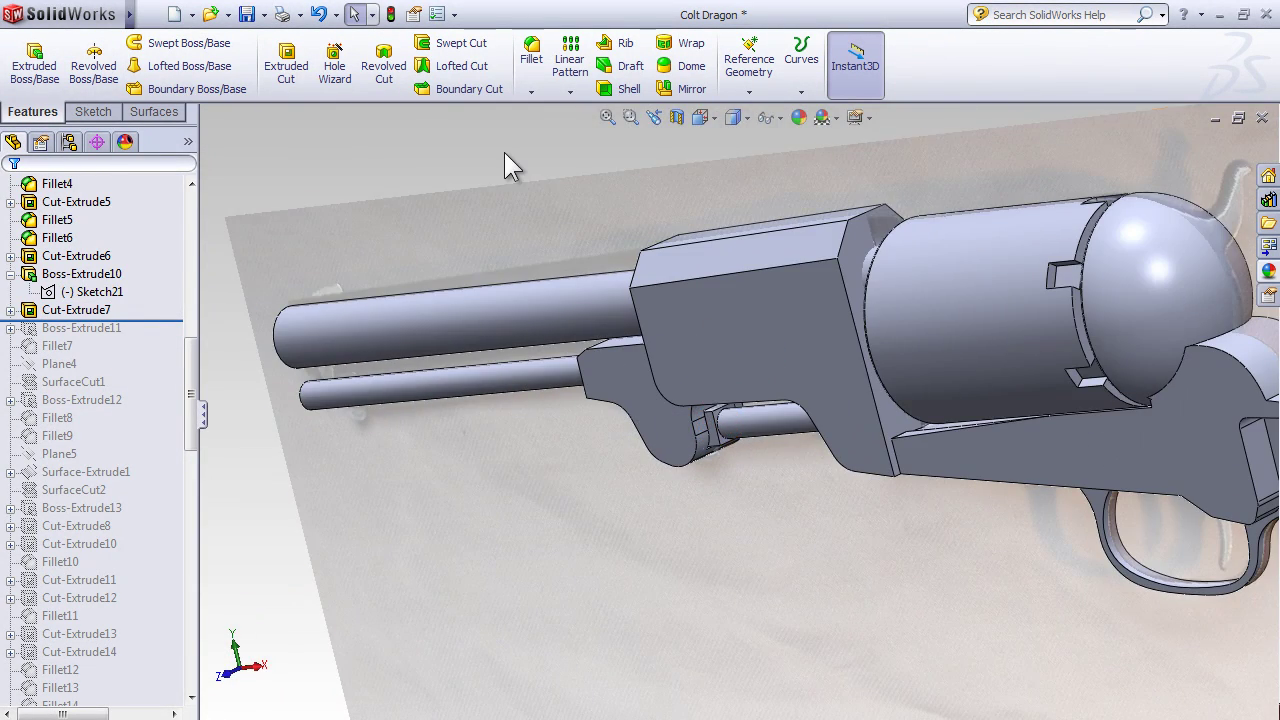
Examine the recess cut into the bracket where the lower rod enters it.
{"action": "scroll", "coordinate": [652, 412], "scroll_direction": "down", "scroll_amount": 8}
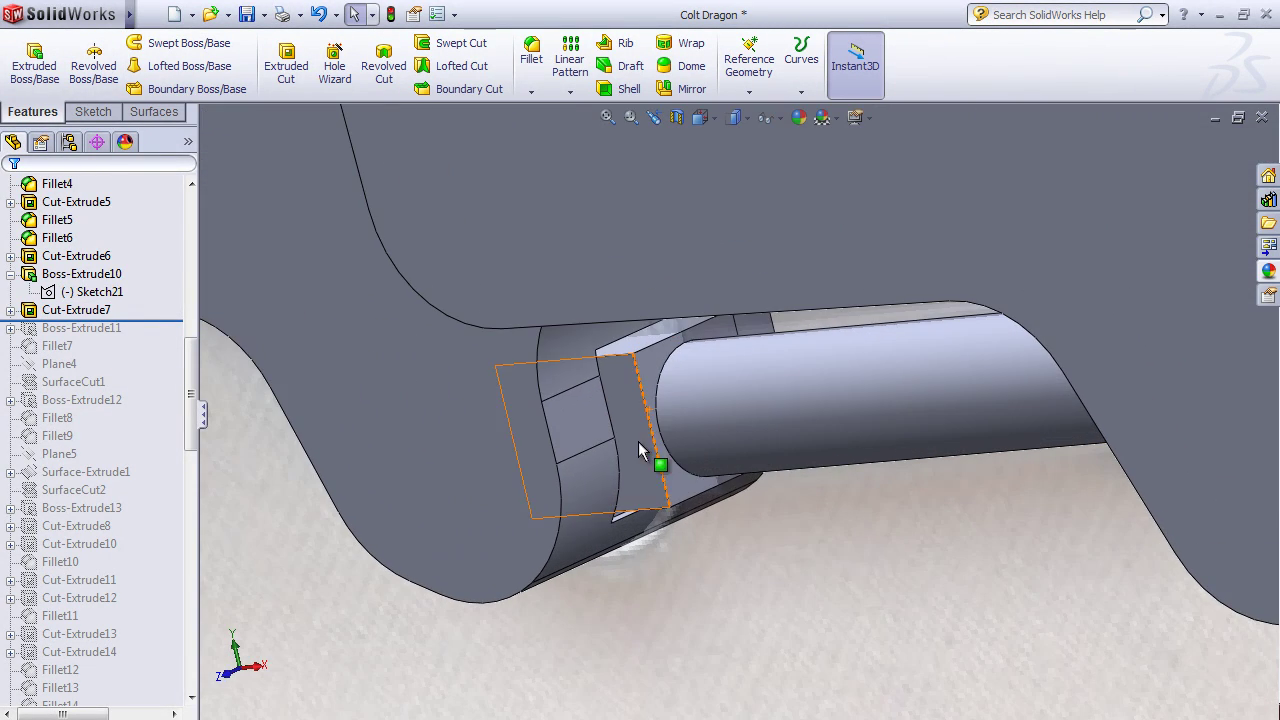
{"action": "scroll", "coordinate": [640, 420], "scroll_direction": "down", "scroll_amount": 5}
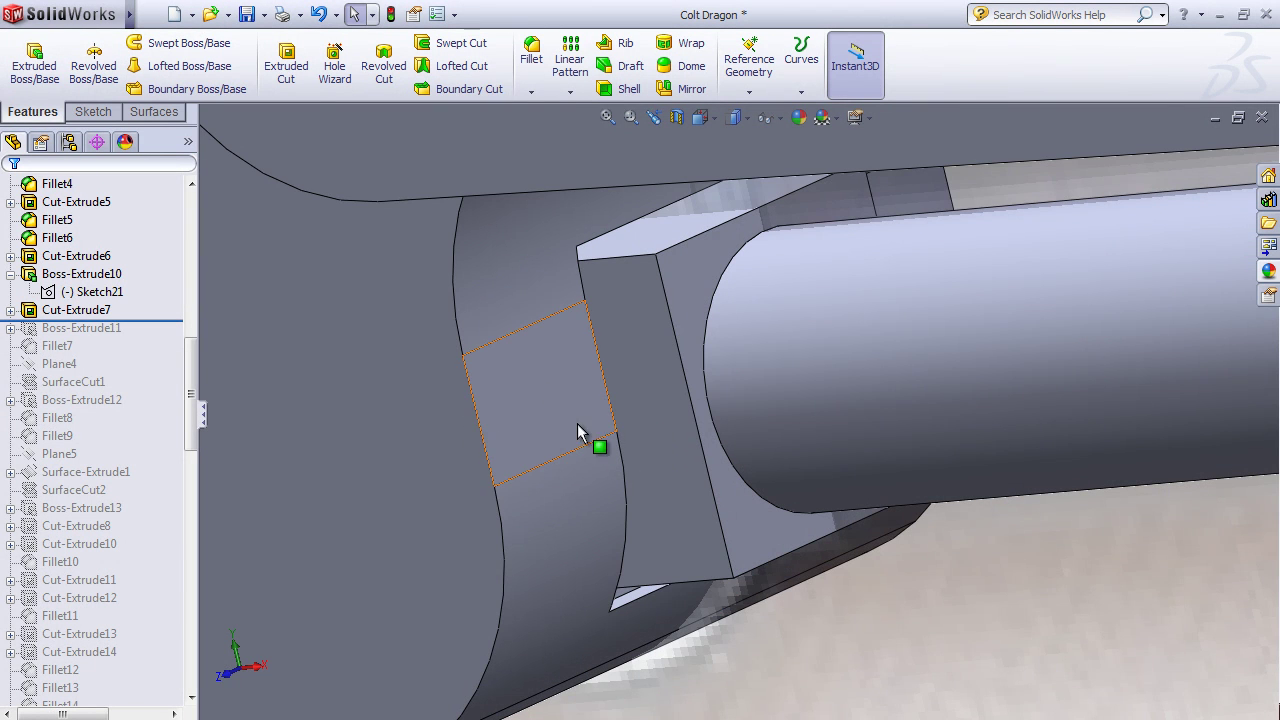
{"action": "scroll", "coordinate": [640, 510], "scroll_direction": "up", "scroll_amount": 3}
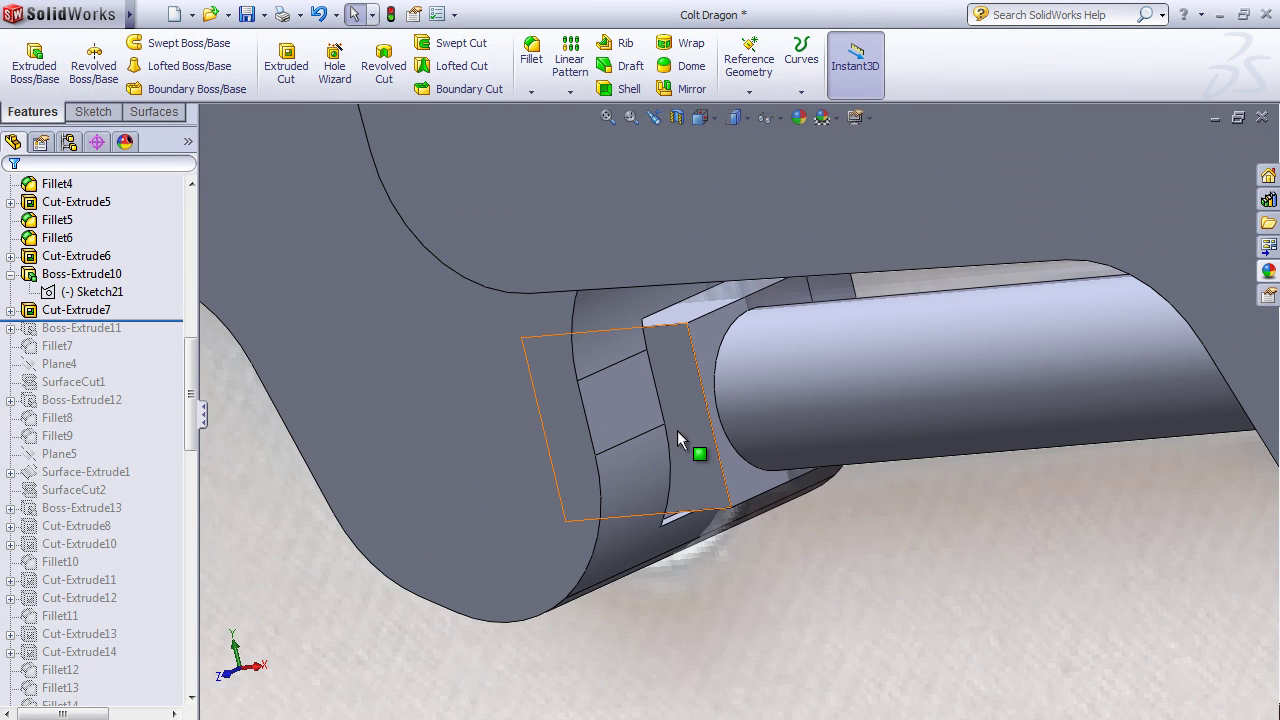
{"action": "scroll", "coordinate": [670, 425], "scroll_direction": "up", "scroll_amount": 2}
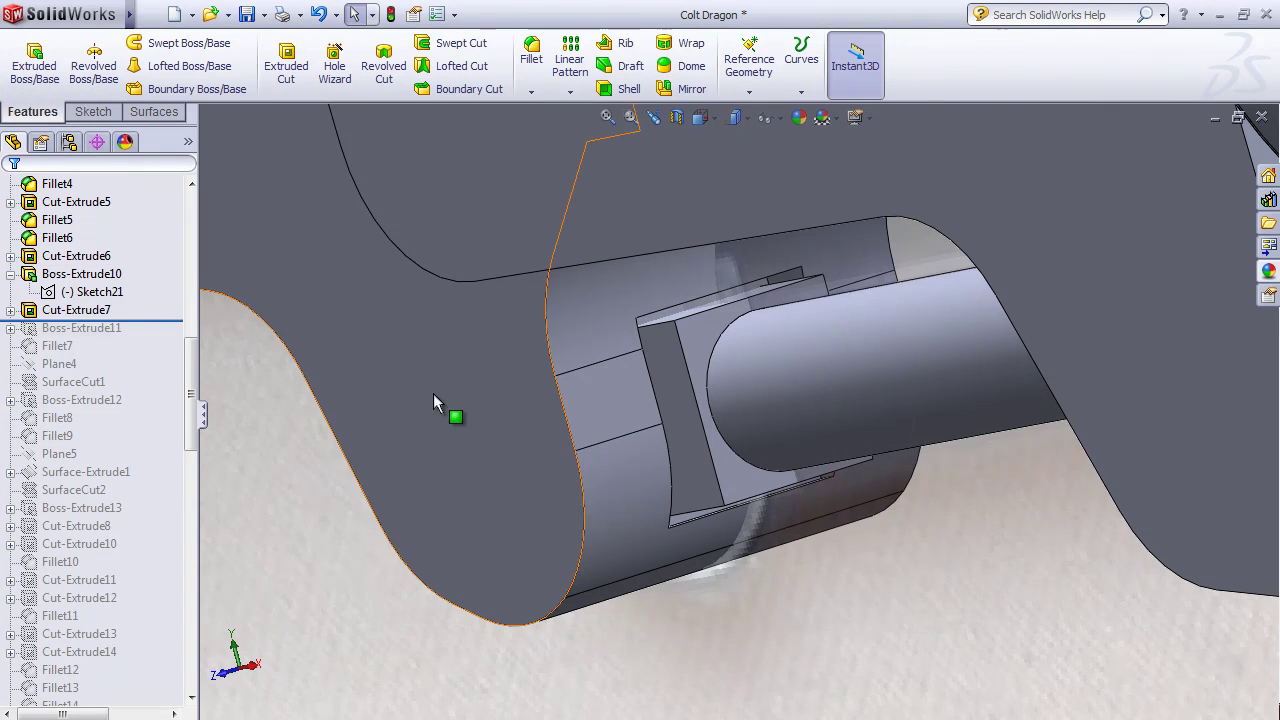
Show Sketch22 of Cut-Extrude7 and inspect its rectangular profile around the lower rod.
{"action": "left_click", "coordinate": [76, 310]}
{"action": "left_click", "coordinate": [84, 327]}
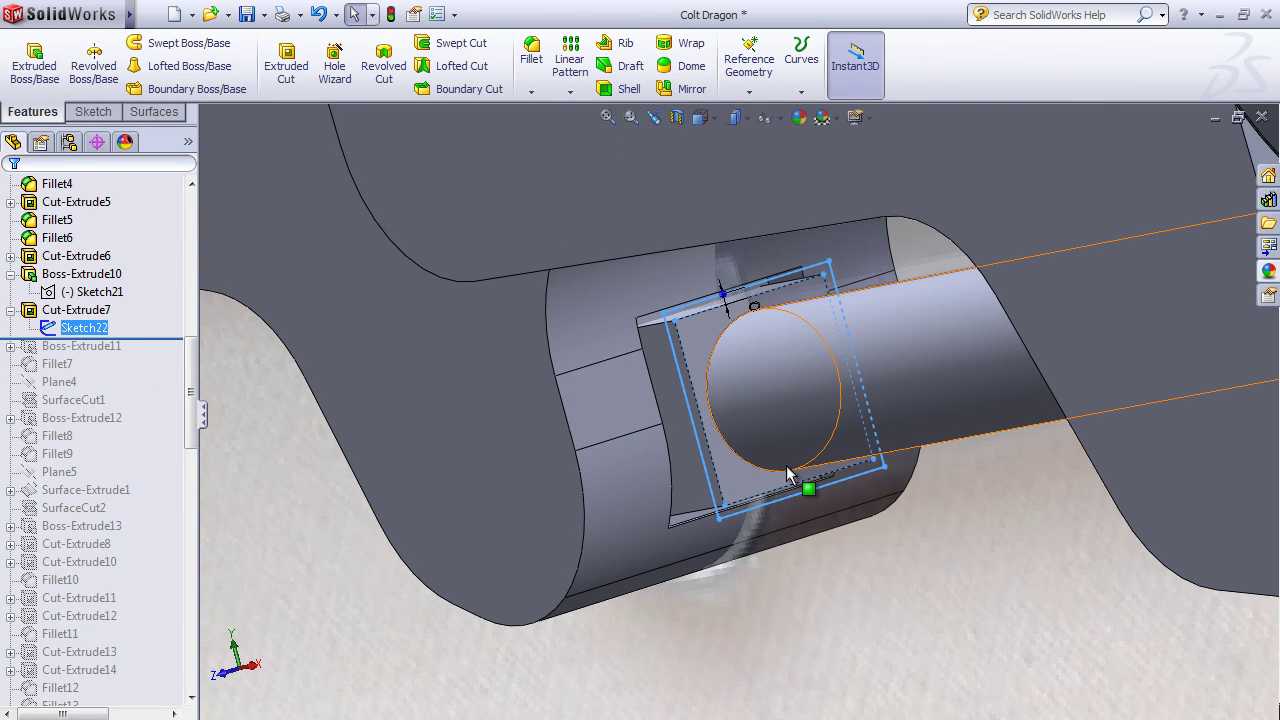
{"action": "middle_click_drag", "start_coordinate": [757, 462], "coordinate": [687, 337]}
{"action": "middle_click_drag", "start_coordinate": [560, 344], "coordinate": [543, 260]}
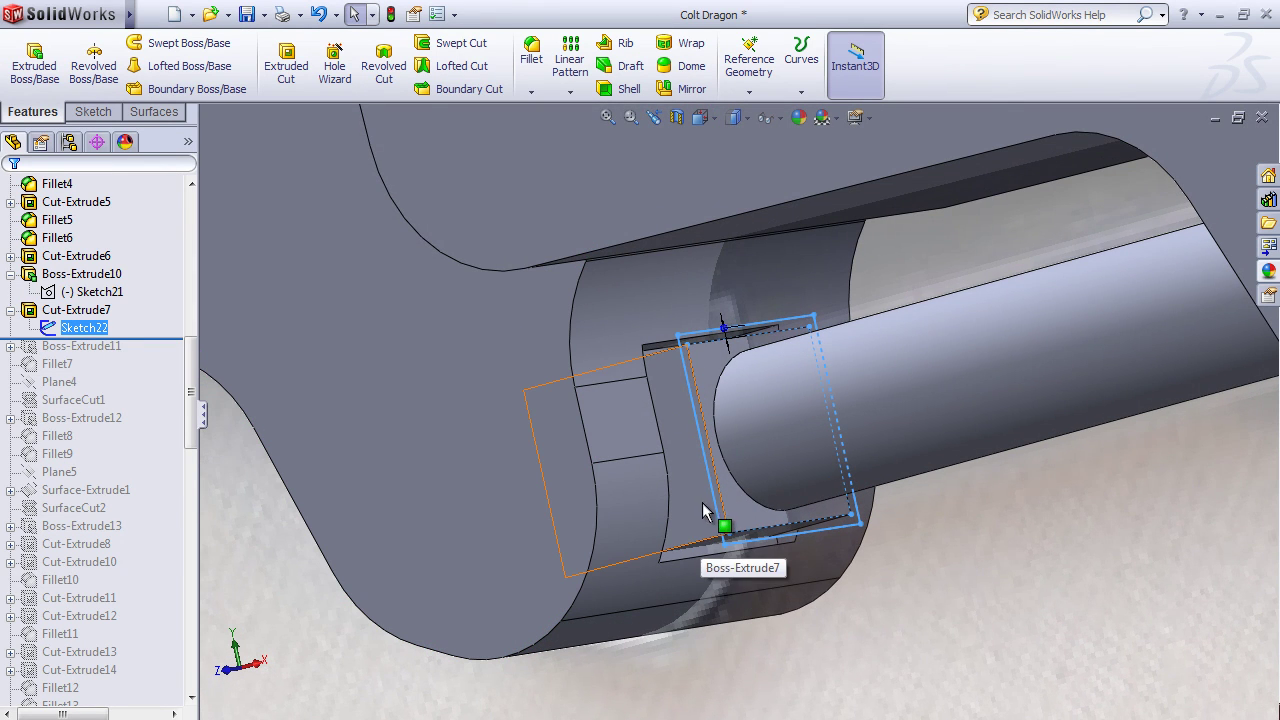
{"action": "scroll", "coordinate": [727, 524], "scroll_direction": "up", "scroll_amount": 1}
{"action": "scroll", "coordinate": [748, 455], "scroll_direction": "down", "scroll_amount": 3}
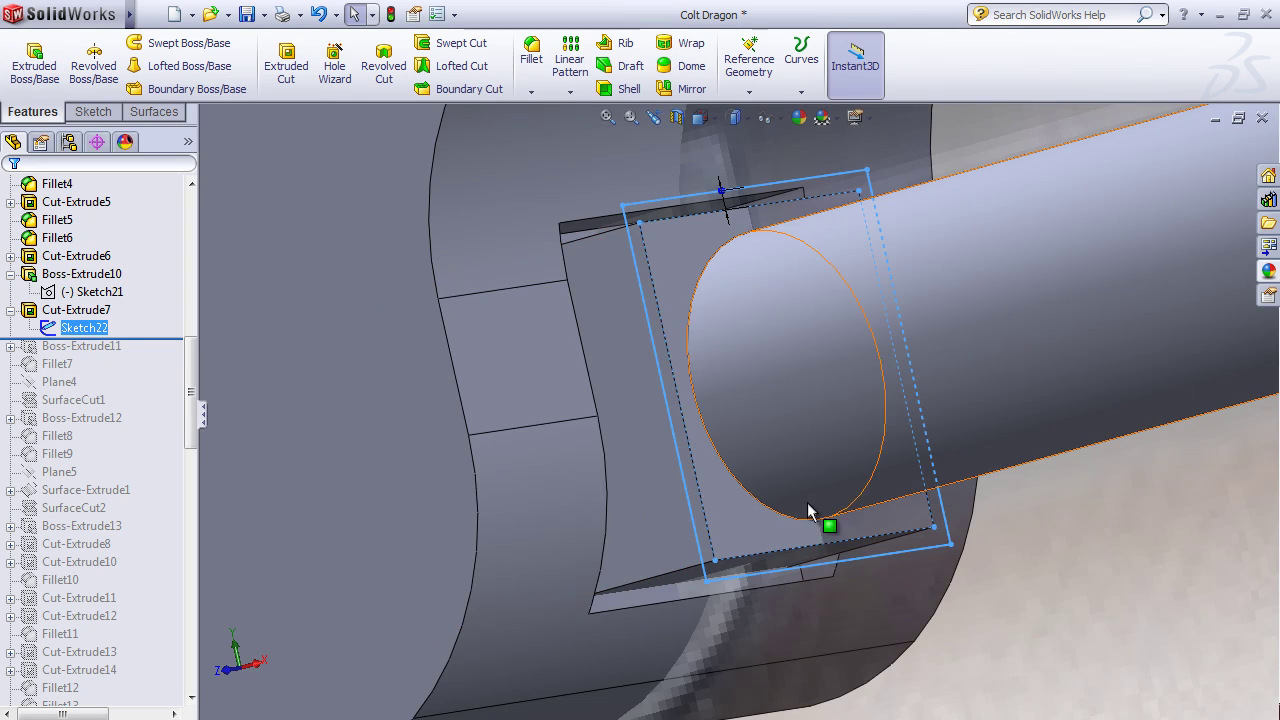
{"action": "scroll", "coordinate": [591, 522], "scroll_direction": "up", "scroll_amount": 10}
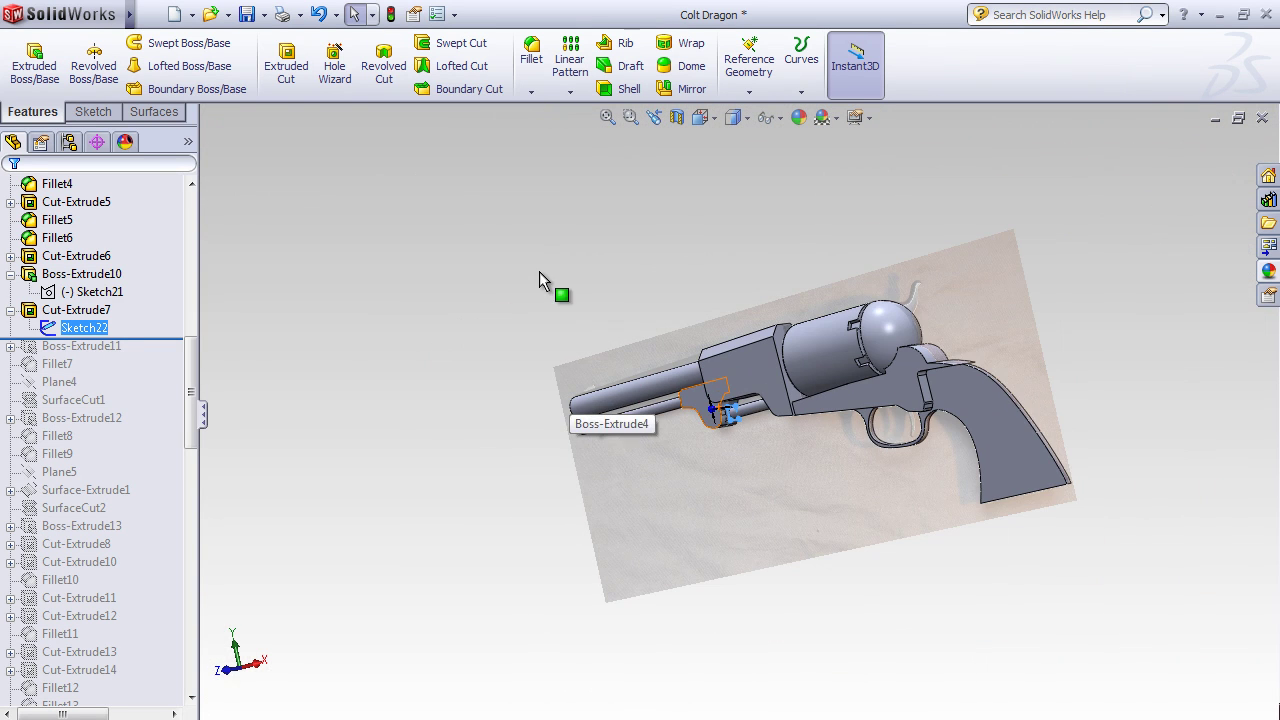
Roll the feature history forward through Boss-Extrude11, the trigger inside the guard.
{"action": "left_click", "coordinate": [539, 271]}
{"action": "scroll", "coordinate": [600, 408], "scroll_direction": "up", "scroll_amount": 1}
{"action": "middle_click_drag", "start_coordinate": [622, 405], "coordinate": [829, 400]}
{"action": "scroll", "coordinate": [792, 424], "scroll_direction": "down", "scroll_amount": 5}
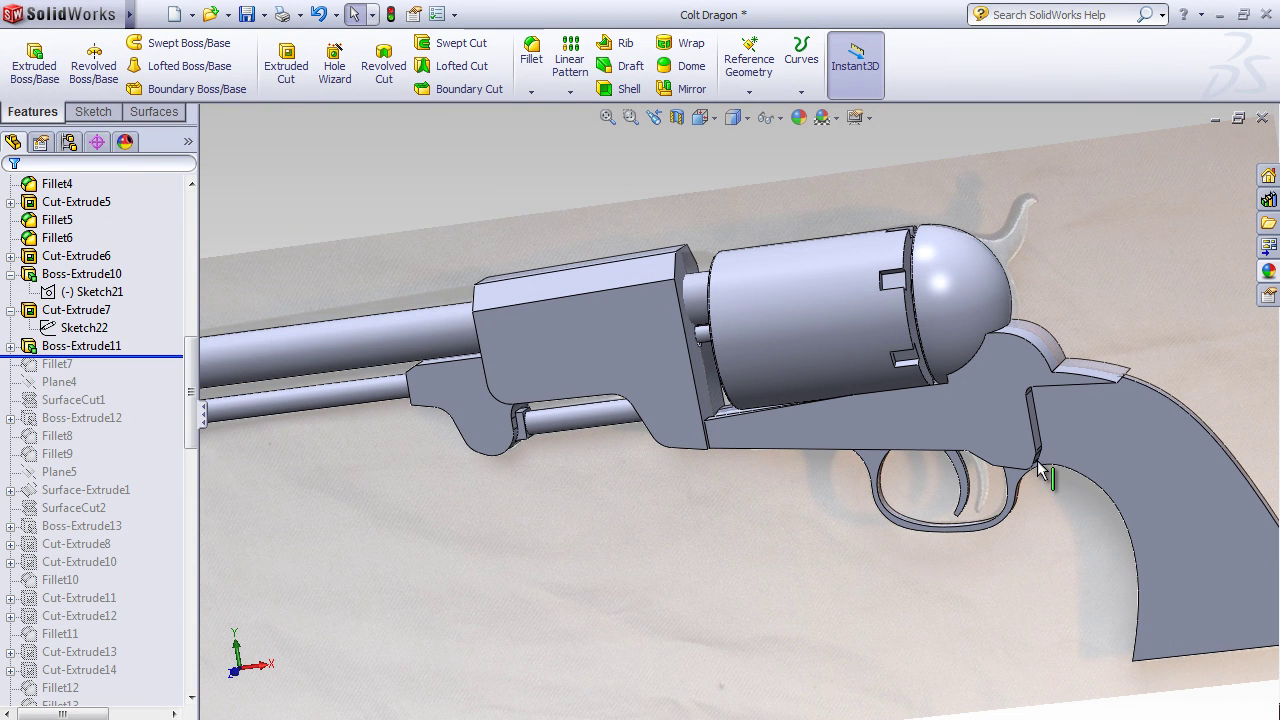
Show Sketch23 of Boss-Extrude11 and inspect its curved trigger outline up close.
{"action": "left_click", "coordinate": [52, 314]}
{"action": "left_click", "coordinate": [11, 346]}
{"action": "left_click", "coordinate": [88, 365]}
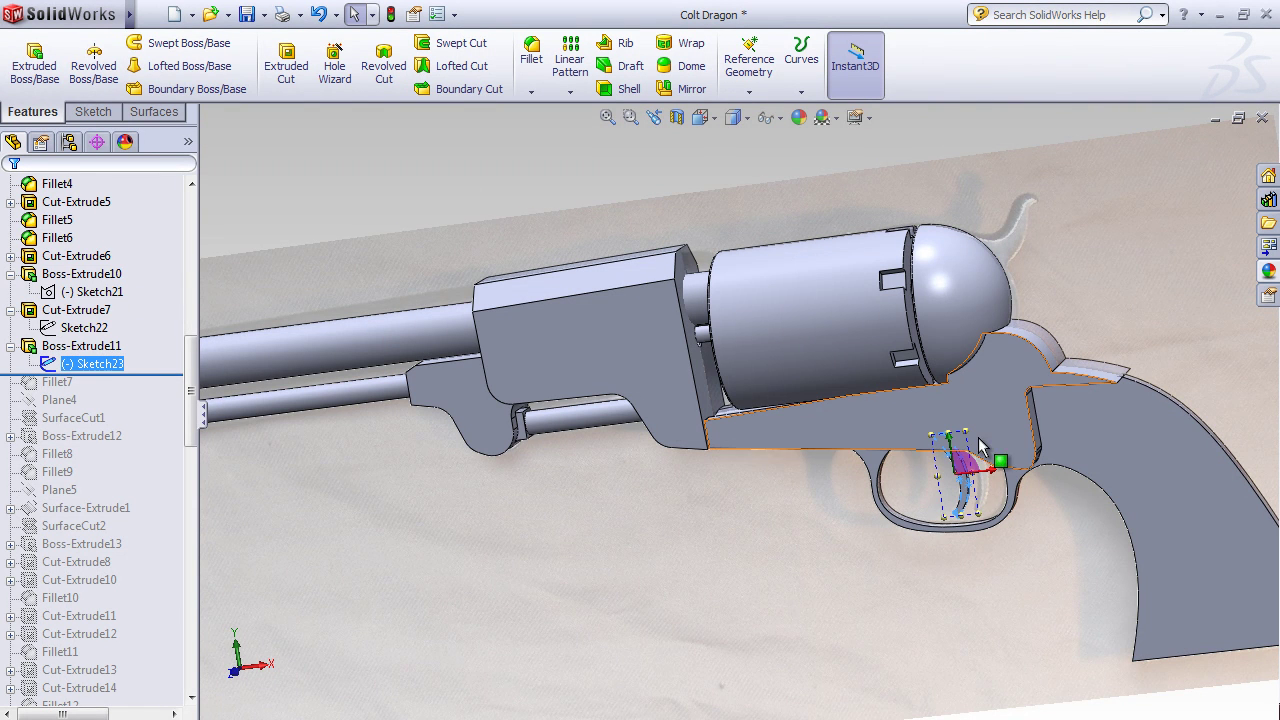
{"action": "scroll", "coordinate": [1012, 425], "scroll_direction": "down", "scroll_amount": 8}
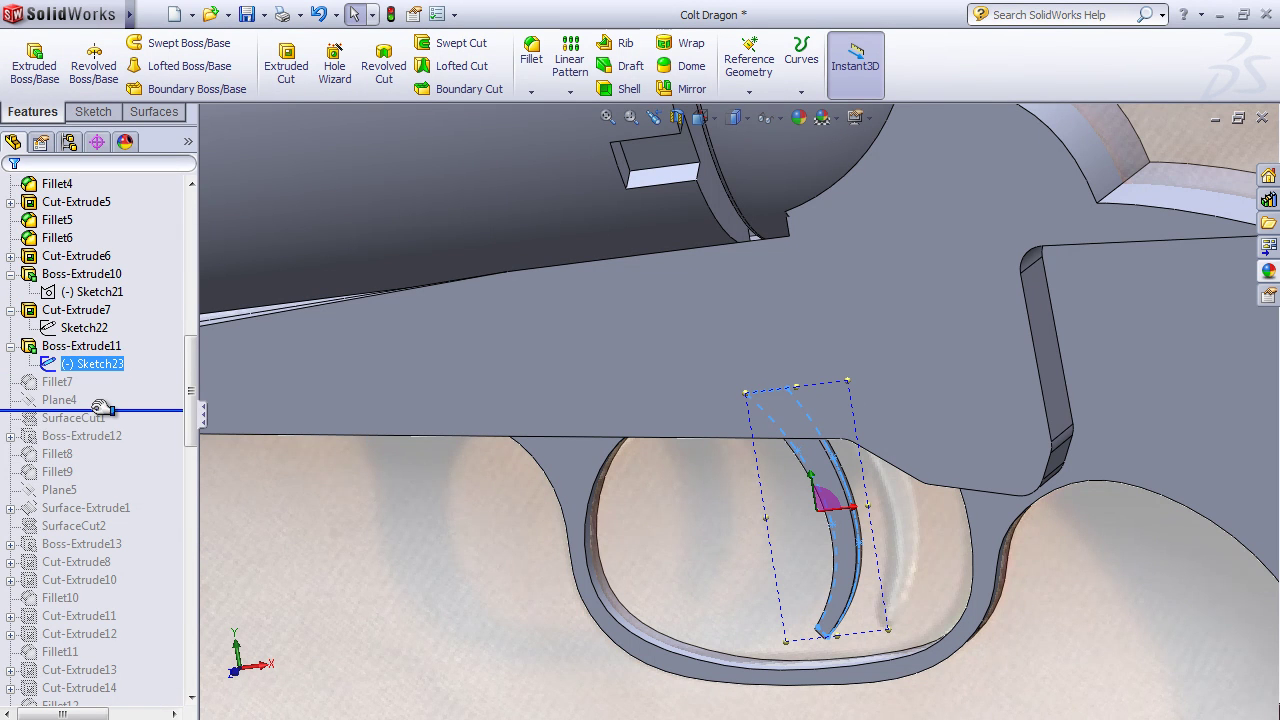
Roll the feature history forward through Fillet7, Plane4 and SurfaceCut1, and locate the surface cut at the lower rod's front end.
{"action": "left_click_drag", "start_coordinate": [103, 408], "coordinate": [106, 428]}
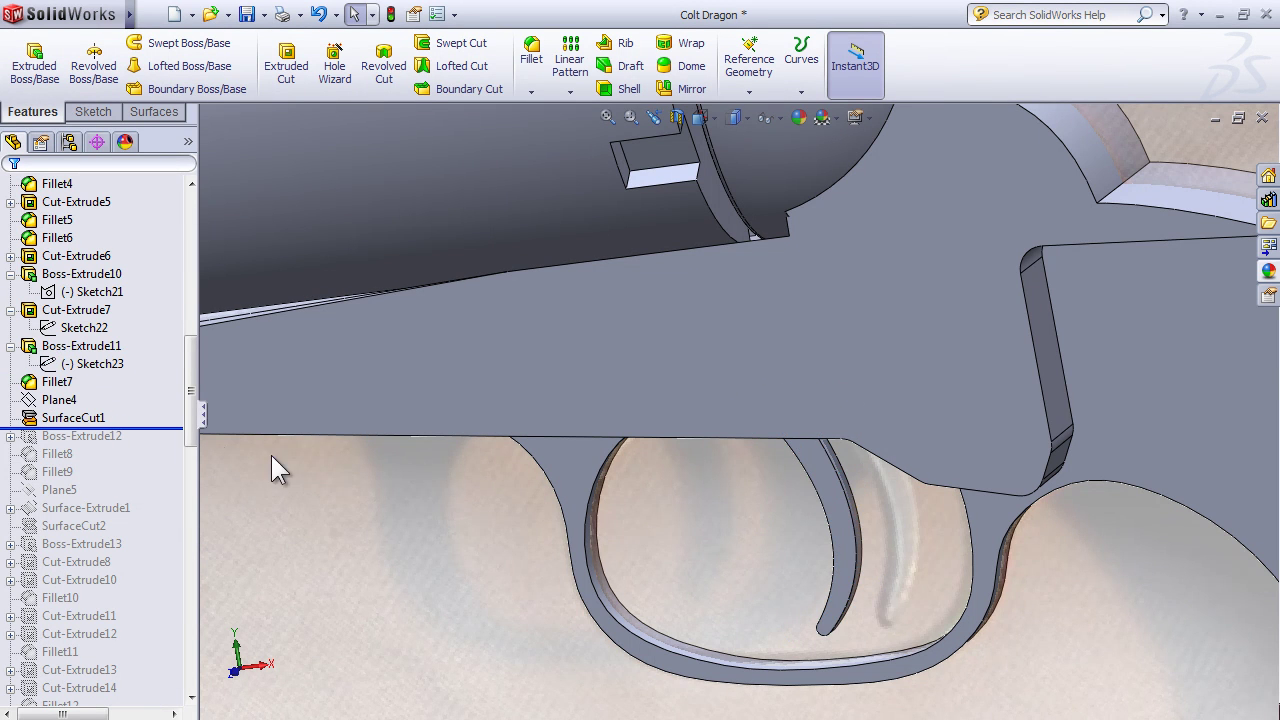
{"action": "key", "text": "f"}
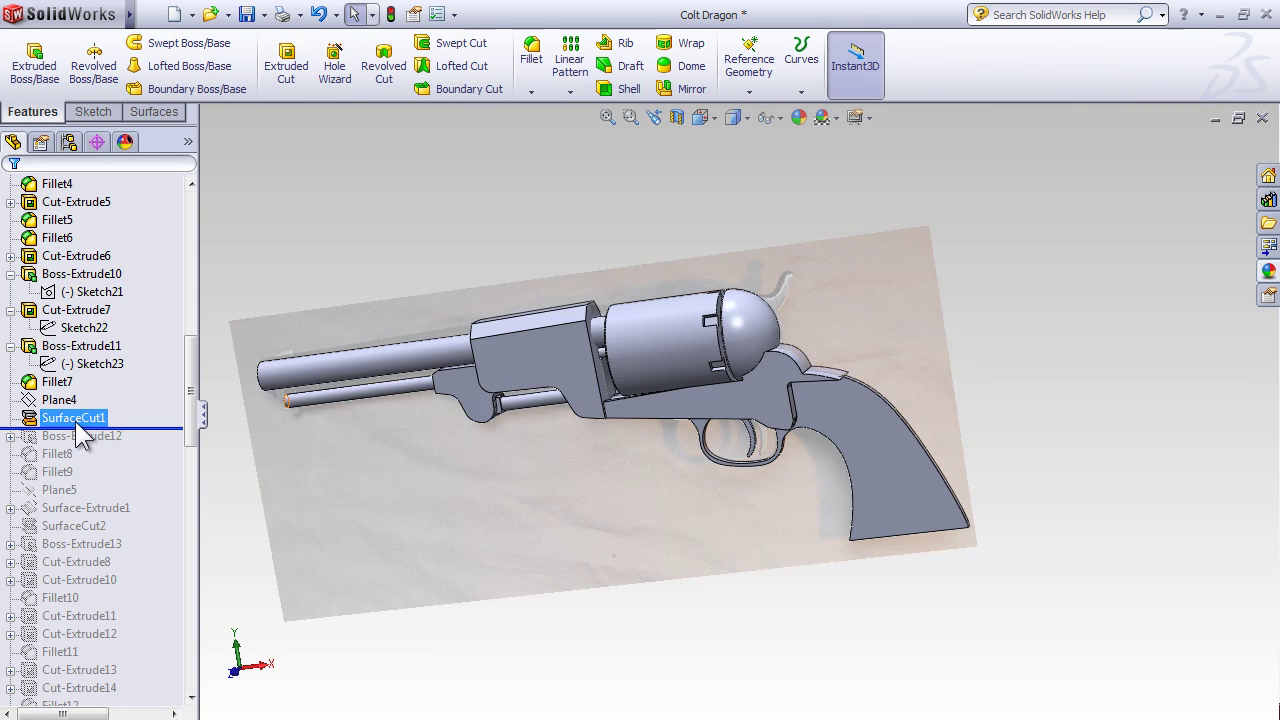
{"action": "middle_click_drag", "start_coordinate": [352, 428], "coordinate": [386, 420]}
{"action": "scroll", "coordinate": [386, 420], "scroll_direction": "up", "scroll_amount": 4}
{"action": "scroll", "coordinate": [569, 388], "scroll_direction": "down", "scroll_amount": 6}
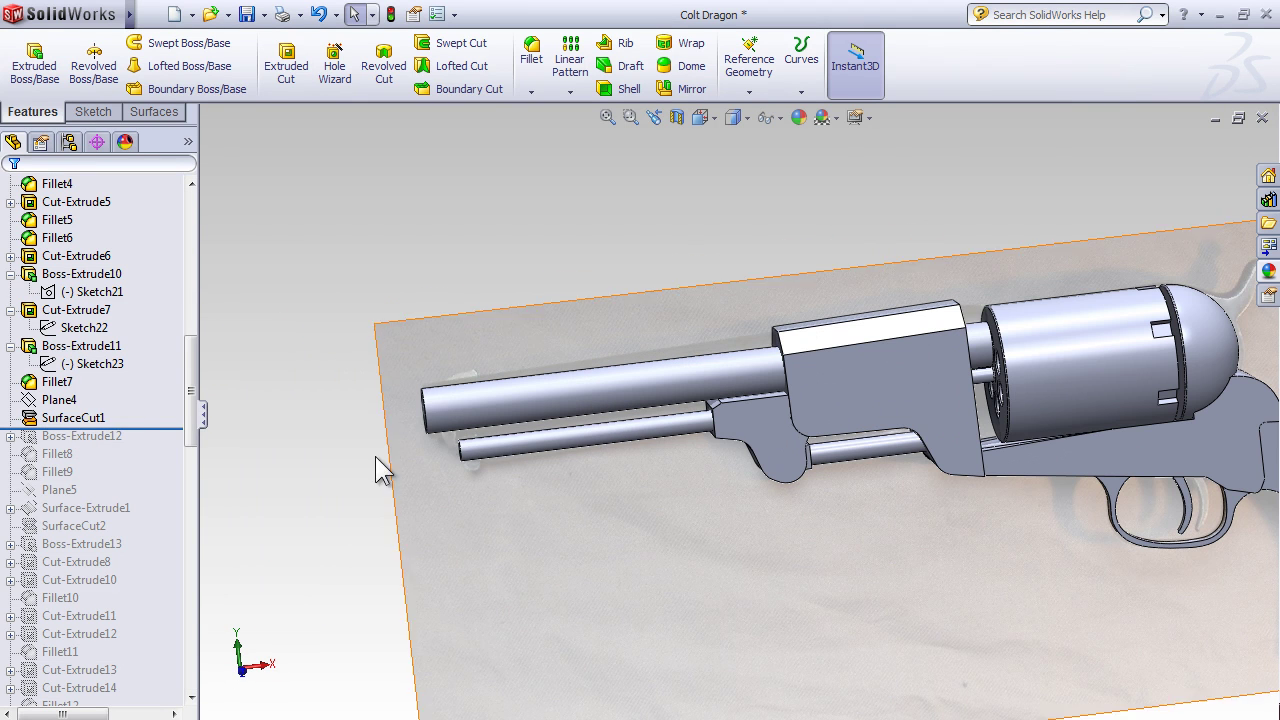
{"action": "left_click", "coordinate": [78, 416]}
{"action": "left_click", "coordinate": [78, 418]}
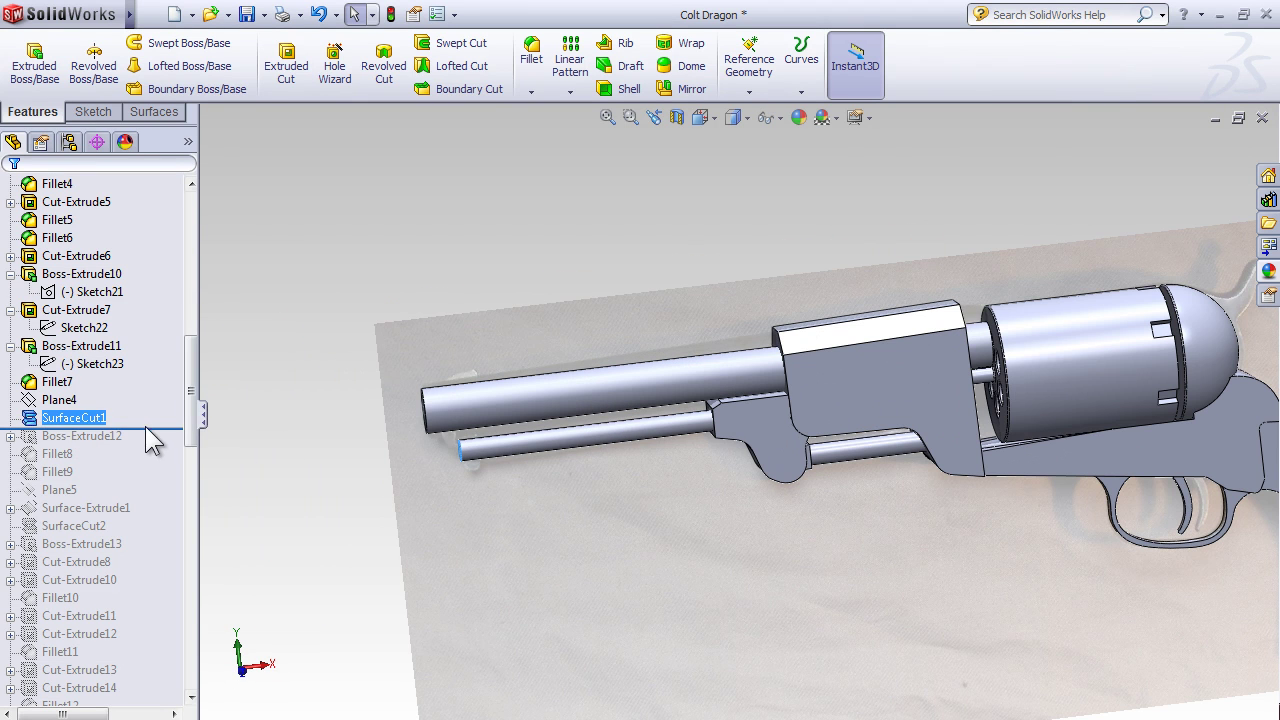
Roll back before SurfaceCut1 to inspect Plane4 crossing the lower rod, and roll forward past the cut again.
{"action": "left_click_drag", "start_coordinate": [152, 429], "coordinate": [152, 411]}
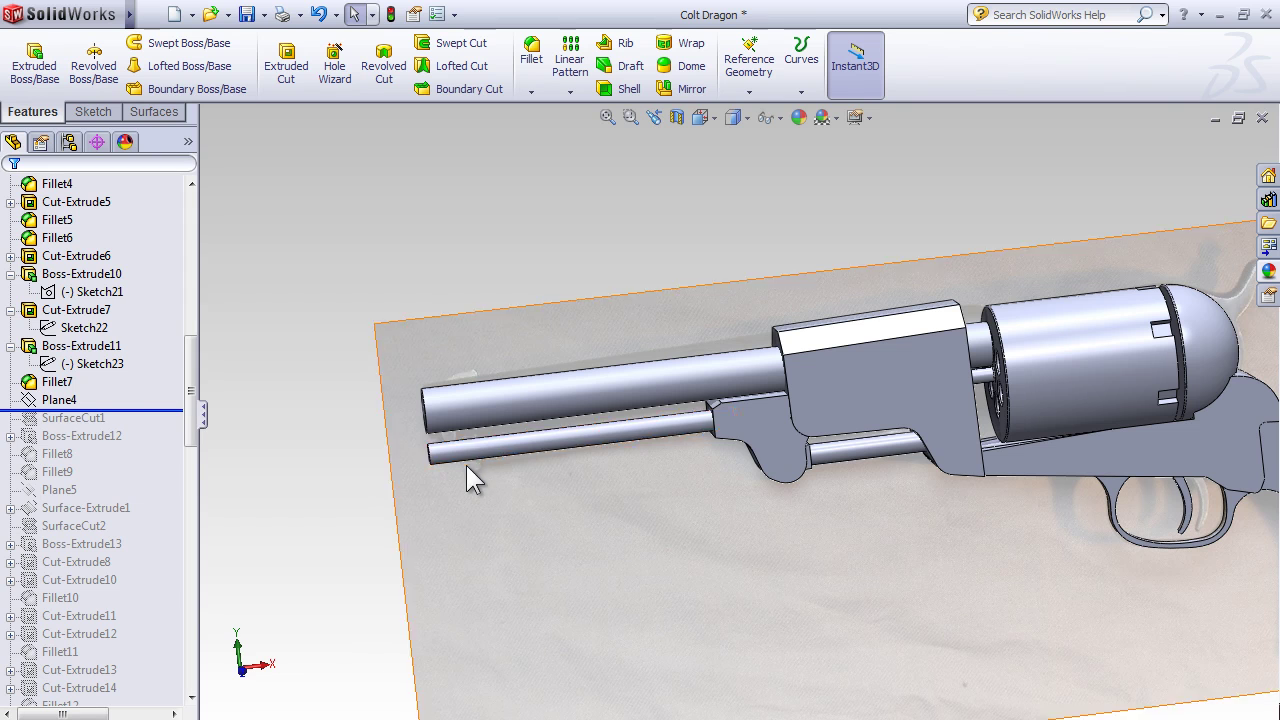
{"action": "left_click", "coordinate": [68, 402]}
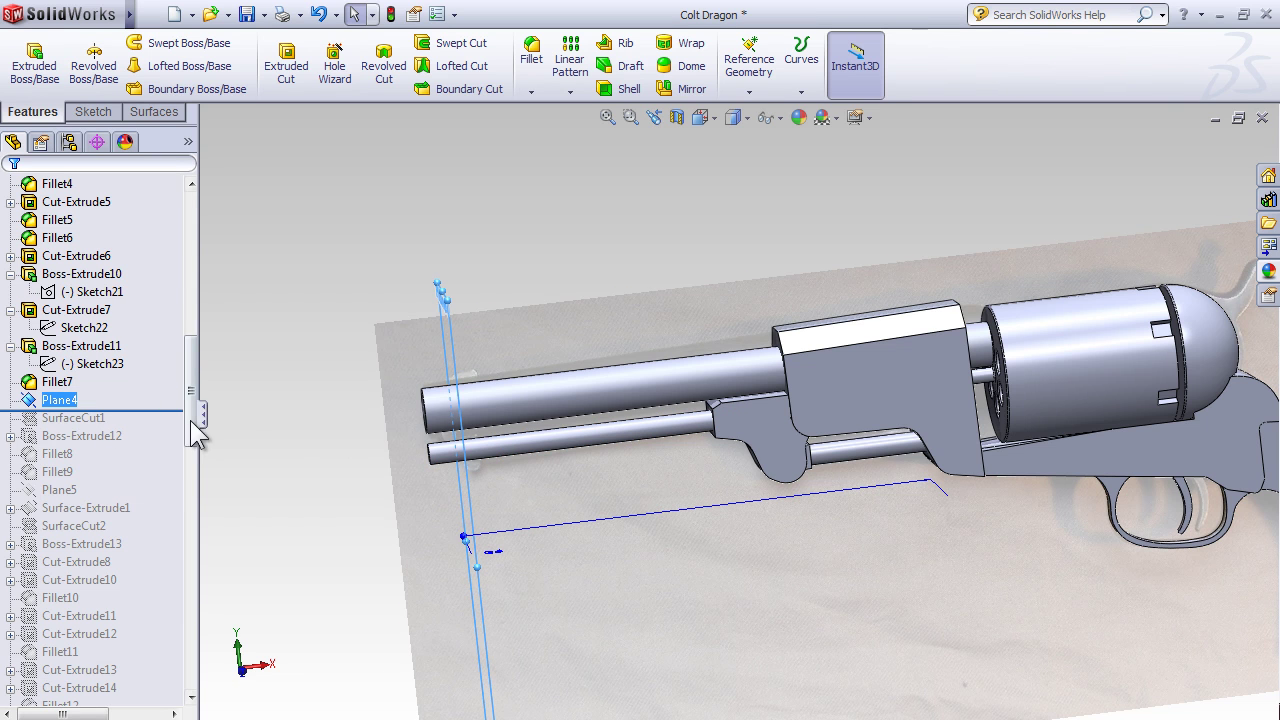
{"action": "left_click_drag", "start_coordinate": [158, 428], "coordinate": [158, 429]}
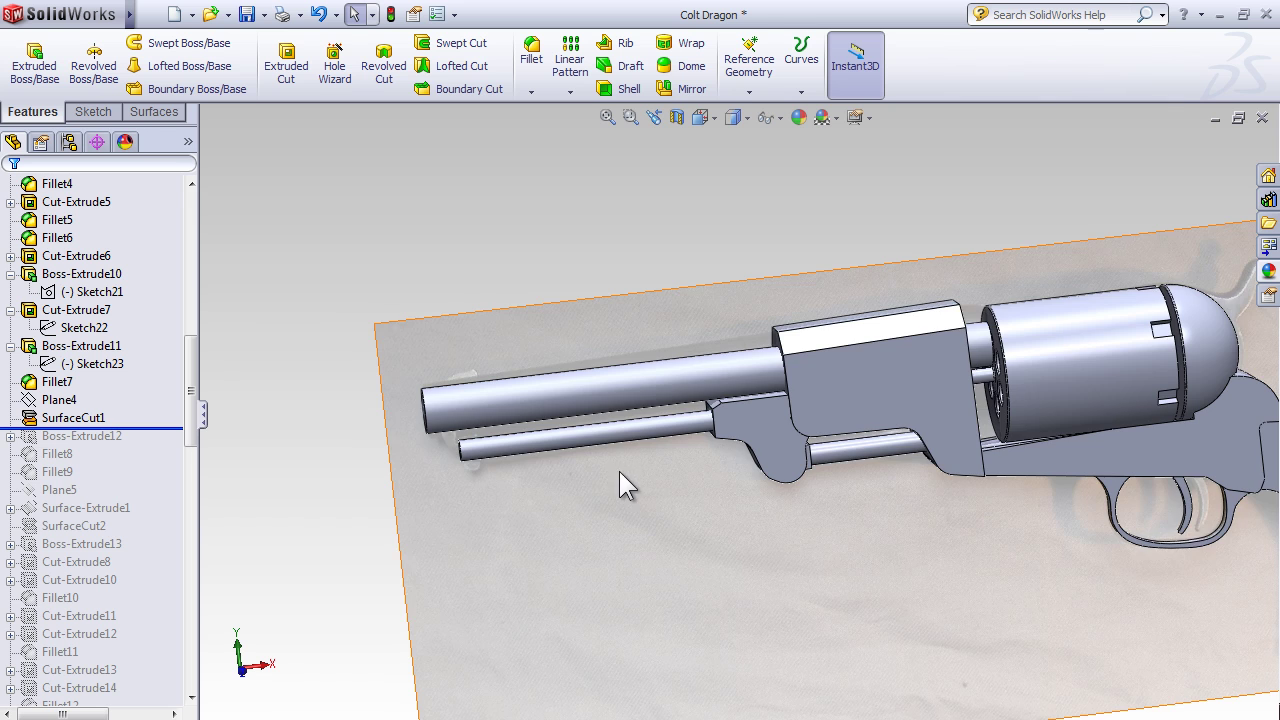
Roll the feature history forward through Boss-Extrude12, the added grip thickness, and view it from behind.
{"action": "scroll", "coordinate": [624, 473], "scroll_direction": "down", "scroll_amount": 2}
{"action": "scroll", "coordinate": [624, 473], "scroll_direction": "up", "scroll_amount": 5}
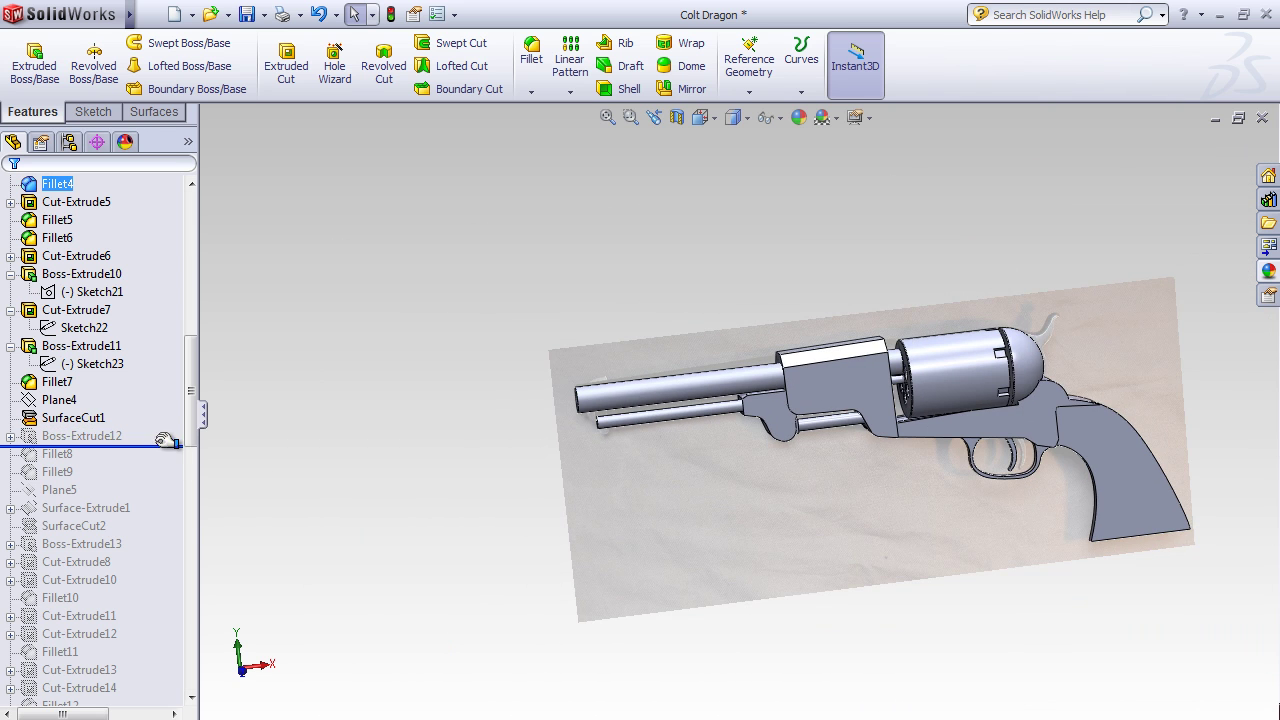
{"action": "left_click_drag", "start_coordinate": [165, 440], "coordinate": [165, 442]}
{"action": "scroll", "coordinate": [850, 508], "scroll_direction": "up", "scroll_amount": 3}
{"action": "scroll", "coordinate": [932, 478], "scroll_direction": "down", "scroll_amount": 2}
{"action": "middle_click_drag", "start_coordinate": [911, 480], "coordinate": [834, 516]}
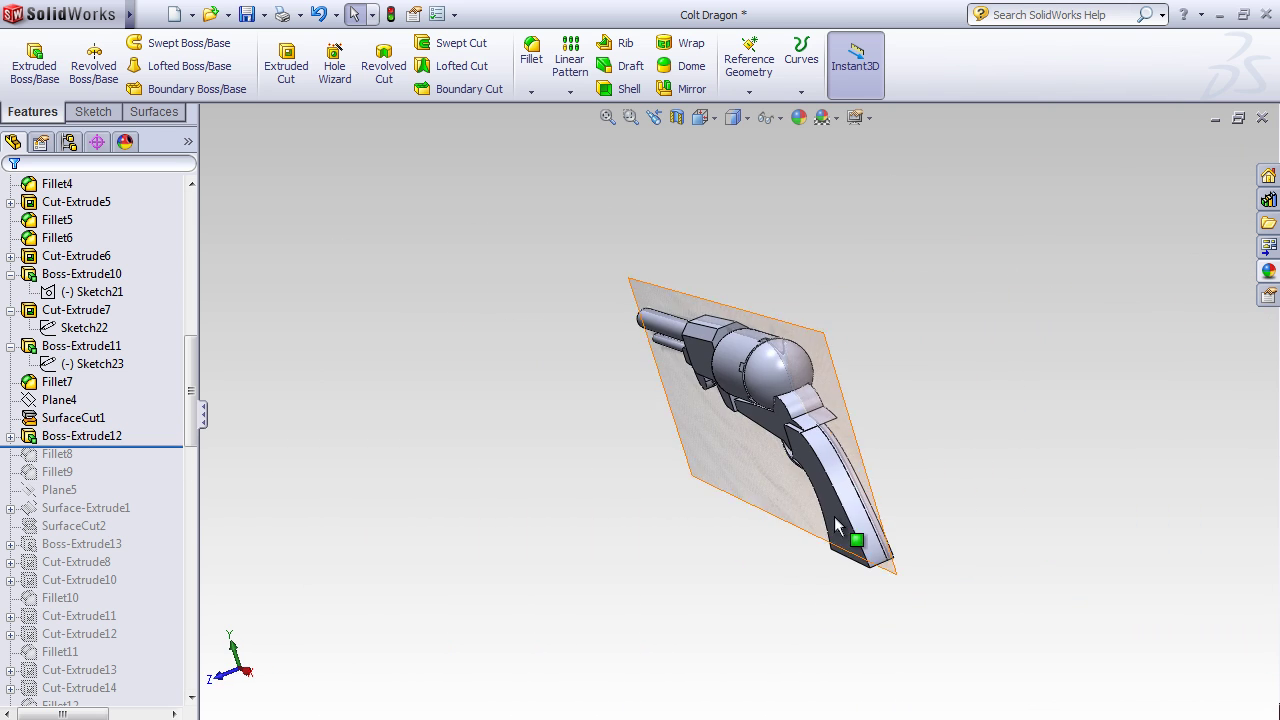
Examine the added grip body and its junction with the rear frame up close.
{"action": "scroll", "coordinate": [850, 500], "scroll_direction": "down", "scroll_amount": 5}
{"action": "scroll", "coordinate": [620, 340], "scroll_direction": "down", "scroll_amount": 5}
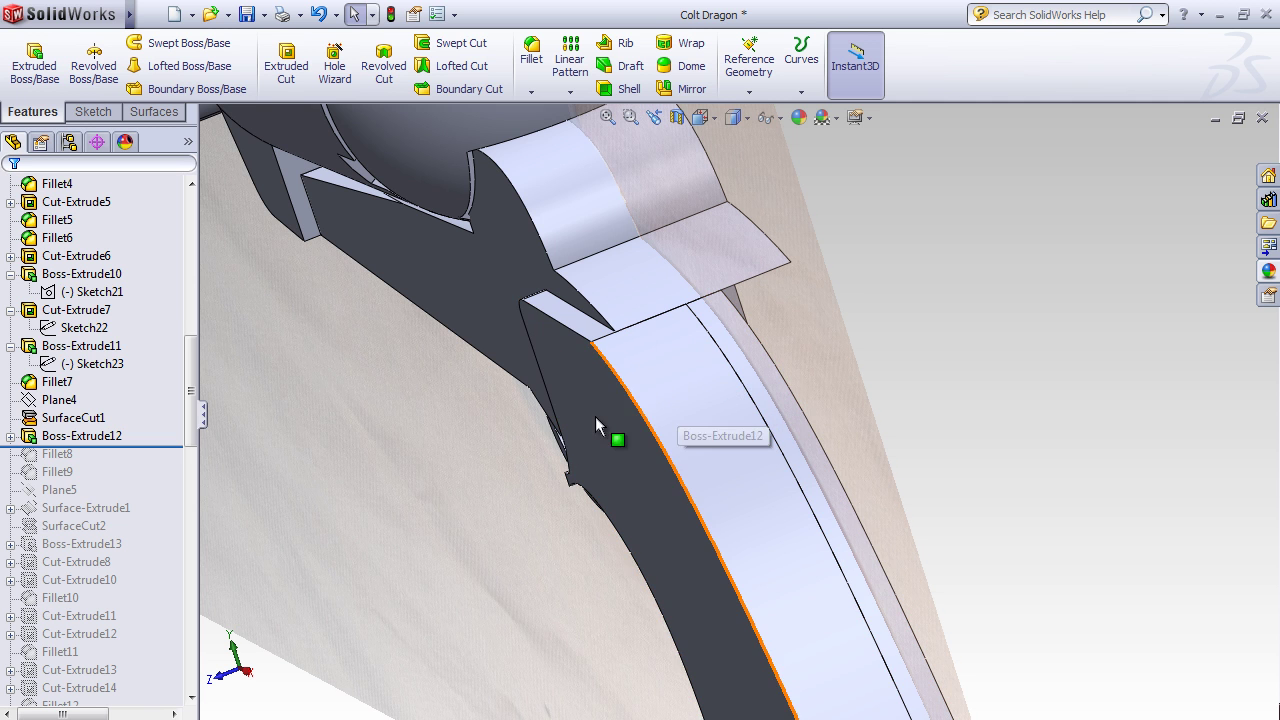
{"action": "scroll", "coordinate": [650, 480], "scroll_direction": "up", "scroll_amount": 4}
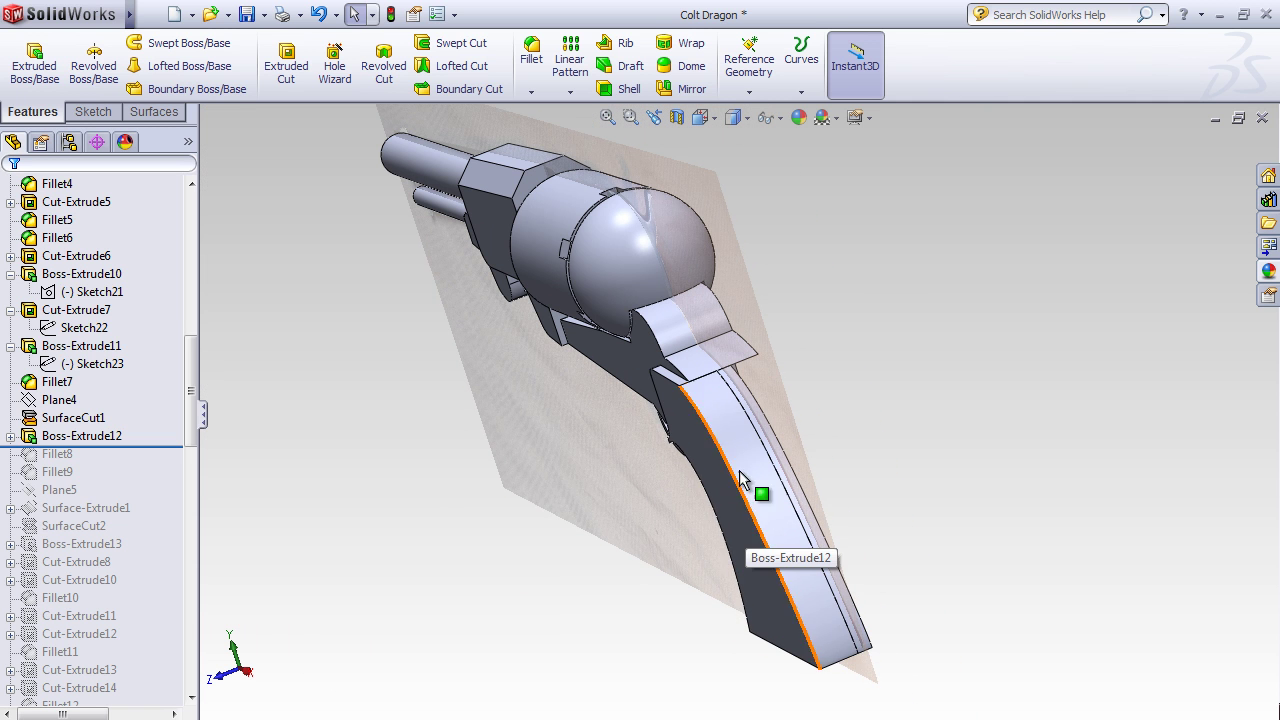
{"action": "middle_click_drag", "start_coordinate": [710, 445], "coordinate": [772, 484]}
{"action": "scroll", "coordinate": [672, 368], "scroll_direction": "down", "scroll_amount": 6}
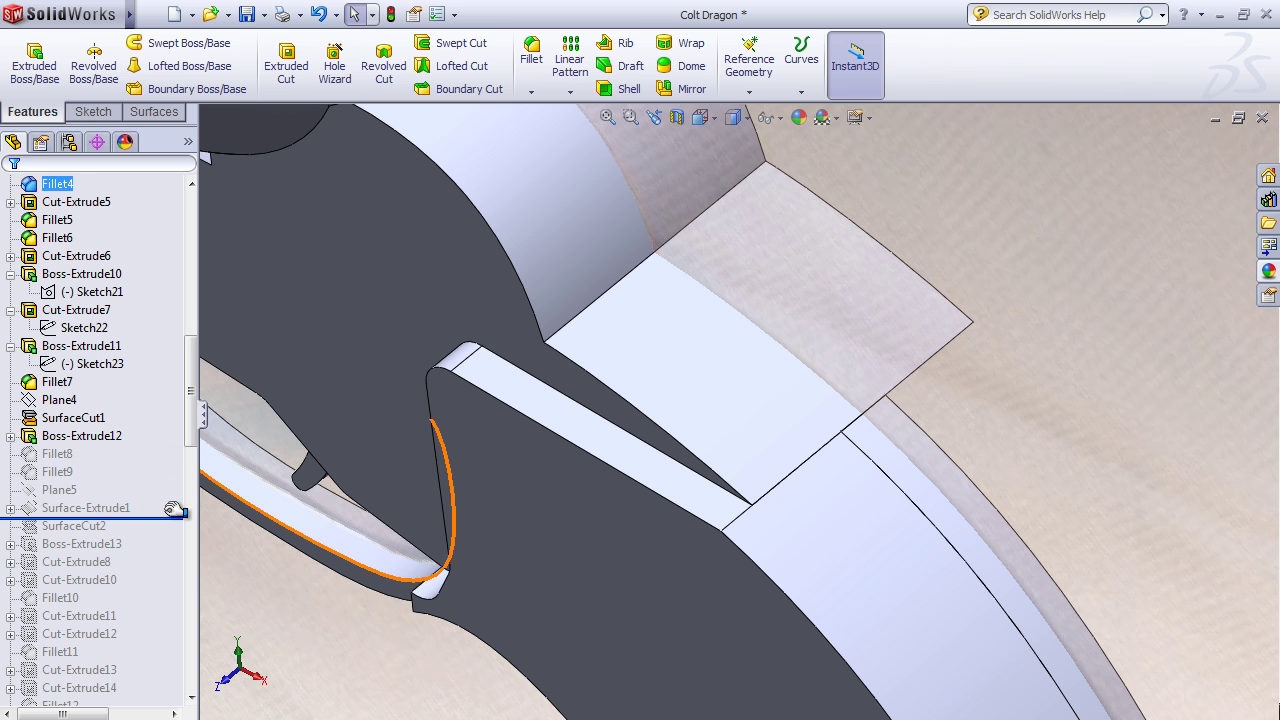
Roll the feature history forward through Fillet8, Fillet9, Plane5 and Surface-Extrude1, and show the surface's Sketch25.
{"action": "scroll", "coordinate": [296, 481], "scroll_direction": "up", "scroll_amount": 5}
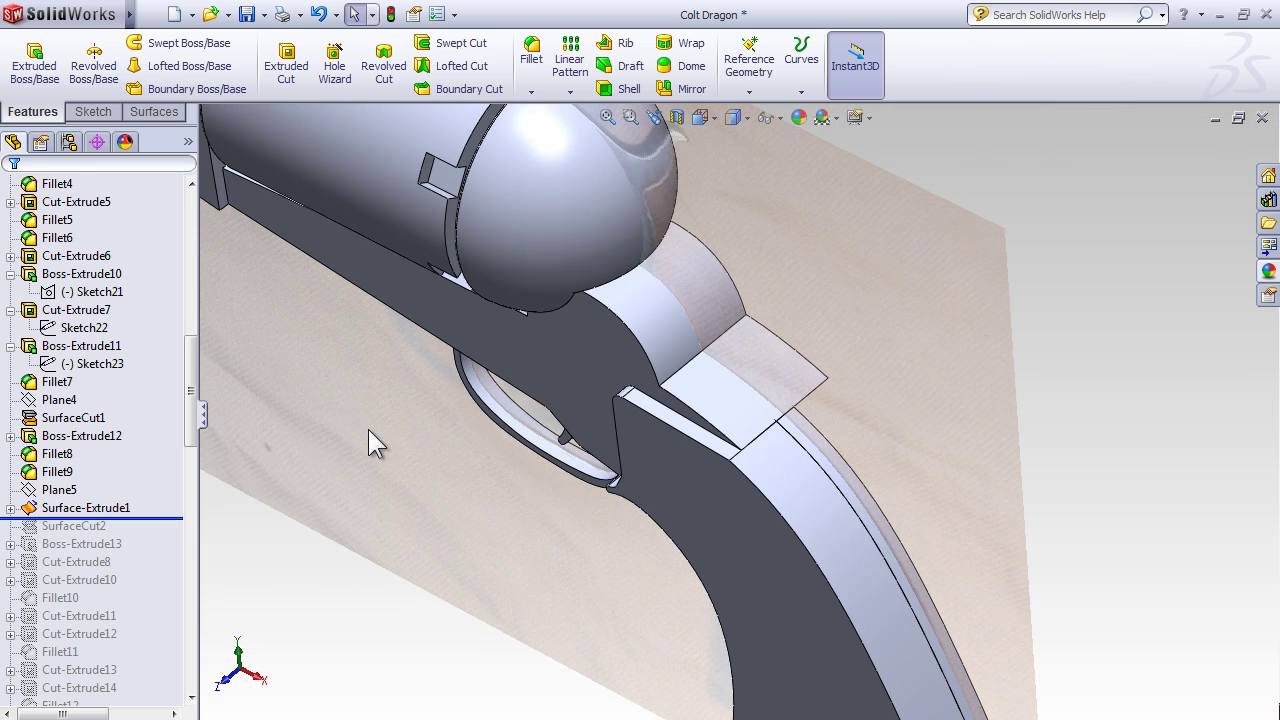
{"action": "left_click", "coordinate": [10, 508]}
{"action": "left_click", "coordinate": [84, 527]}
{"action": "scroll", "coordinate": [496, 417], "scroll_direction": "up", "scroll_amount": 3}
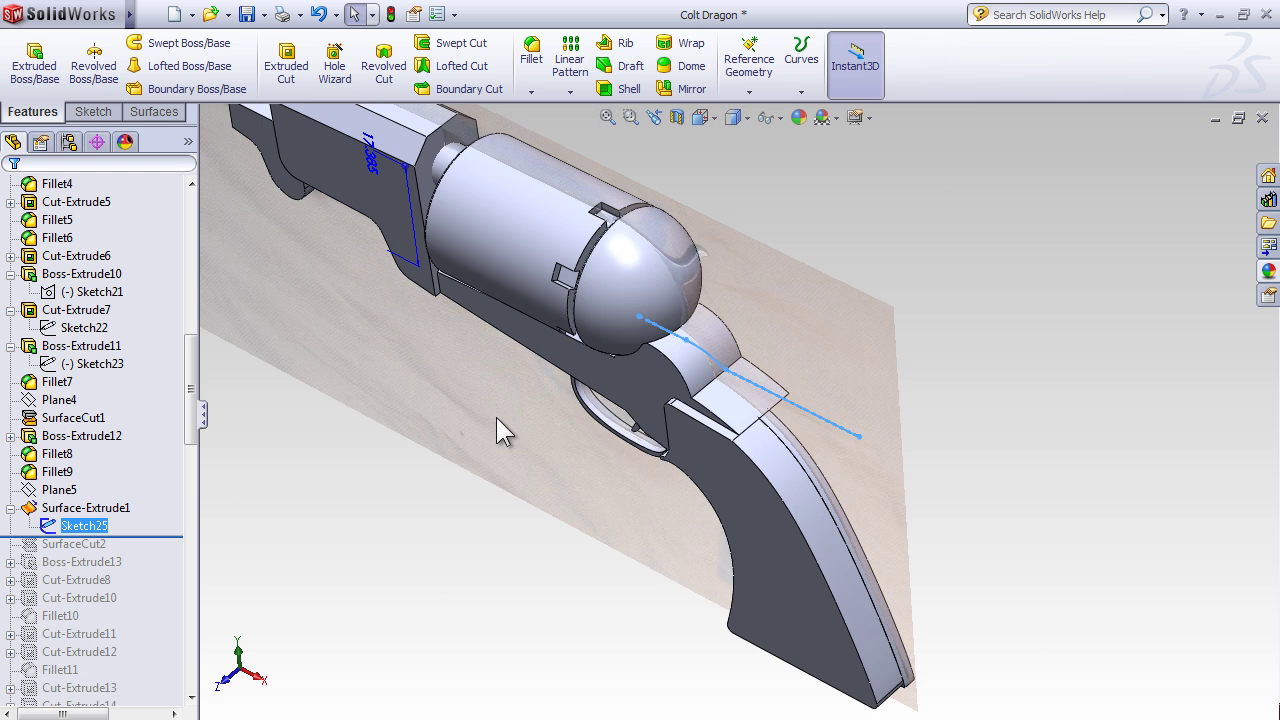
Inspect the Sketch25 curve running along the rear frame and grip from above and behind.
{"action": "mouse_move", "coordinate": [496, 417]}
{"action": "middle_mouse_down"}
{"action": "mouse_move", "coordinate": [542, 513]}
{"action": "mouse_move", "coordinate": [628, 489]}
{"action": "middle_mouse_up"}
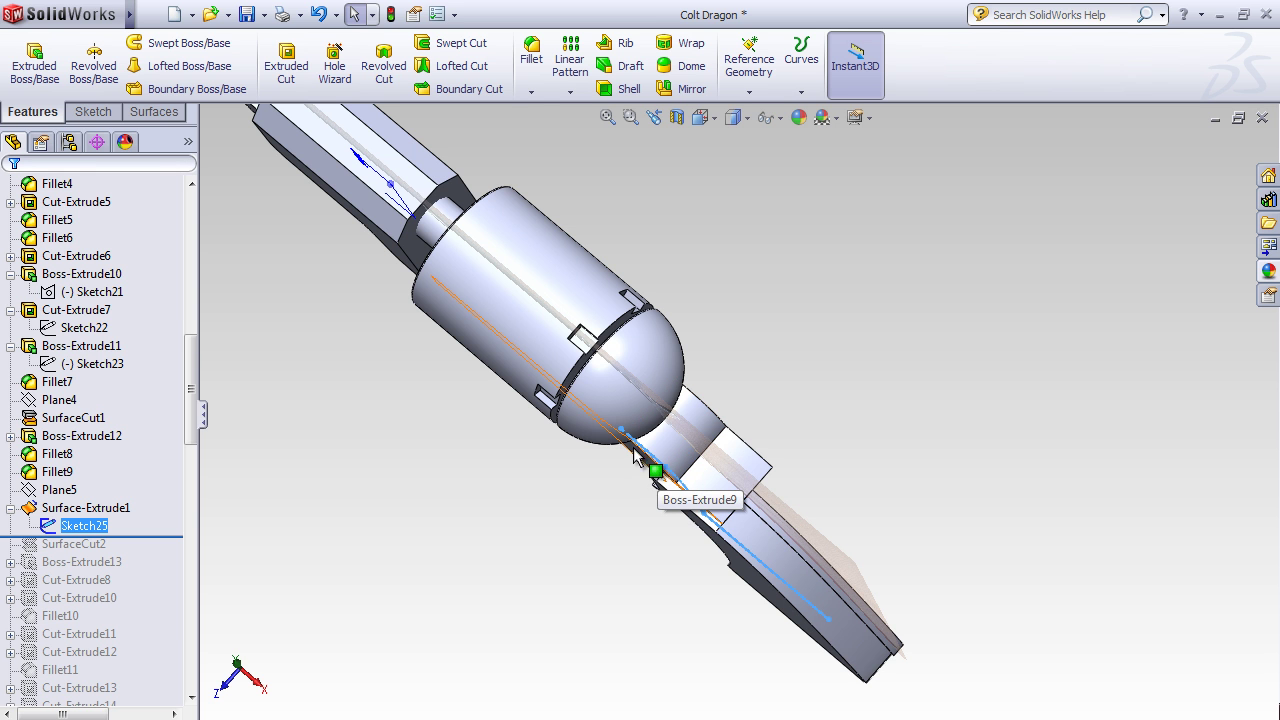
{"action": "scroll", "coordinate": [685, 496], "scroll_direction": "down", "scroll_amount": 3}
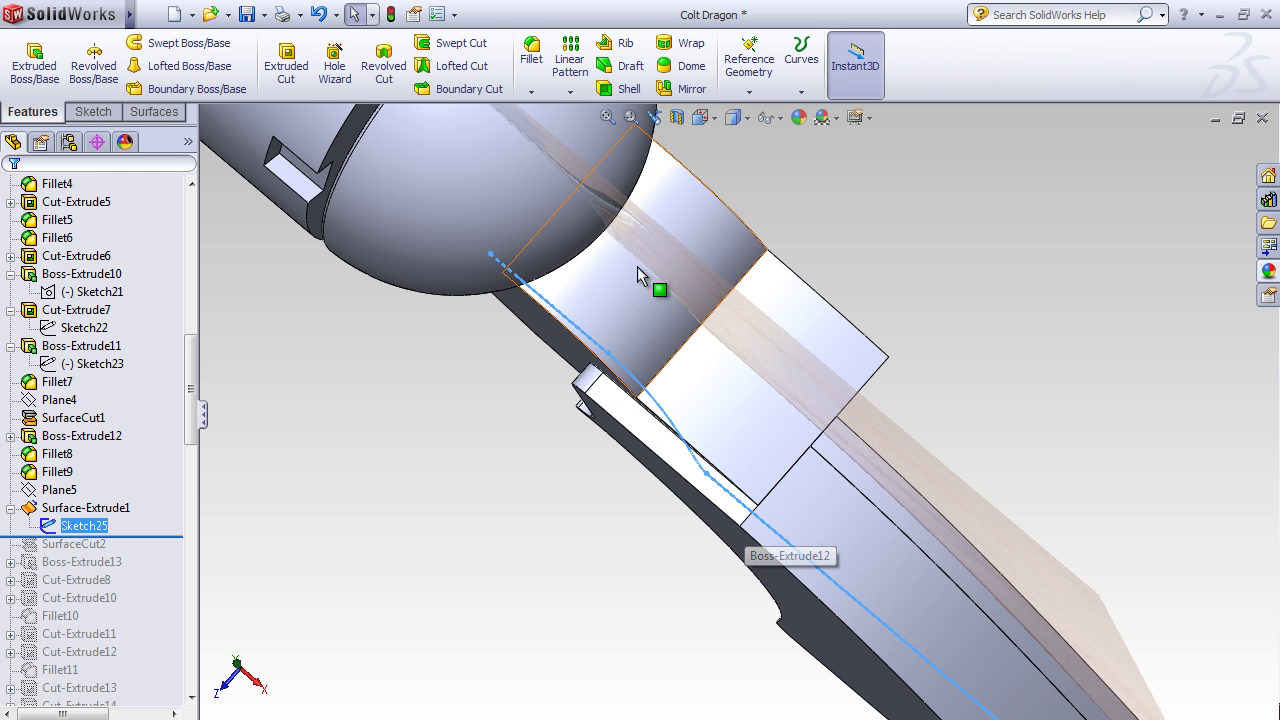
{"action": "middle_click_drag", "start_coordinate": [757, 371], "coordinate": [641, 286]}
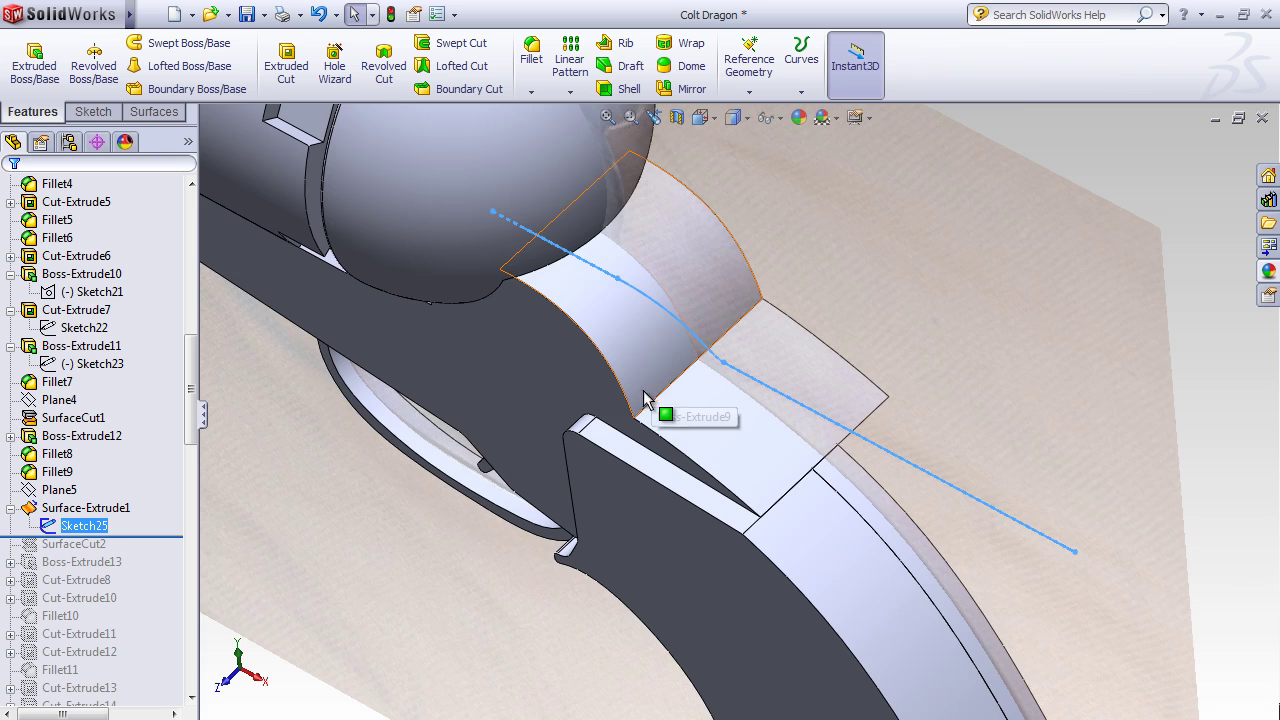
Inspect the junction of the rear frame and grip from several angles against the Sketch25 curve.
{"action": "scroll", "coordinate": [636, 422], "scroll_direction": "up", "scroll_amount": 3}
{"action": "middle_click_drag", "start_coordinate": [640, 427], "coordinate": [736, 452]}
{"action": "scroll", "coordinate": [649, 421], "scroll_direction": "down", "scroll_amount": 4}
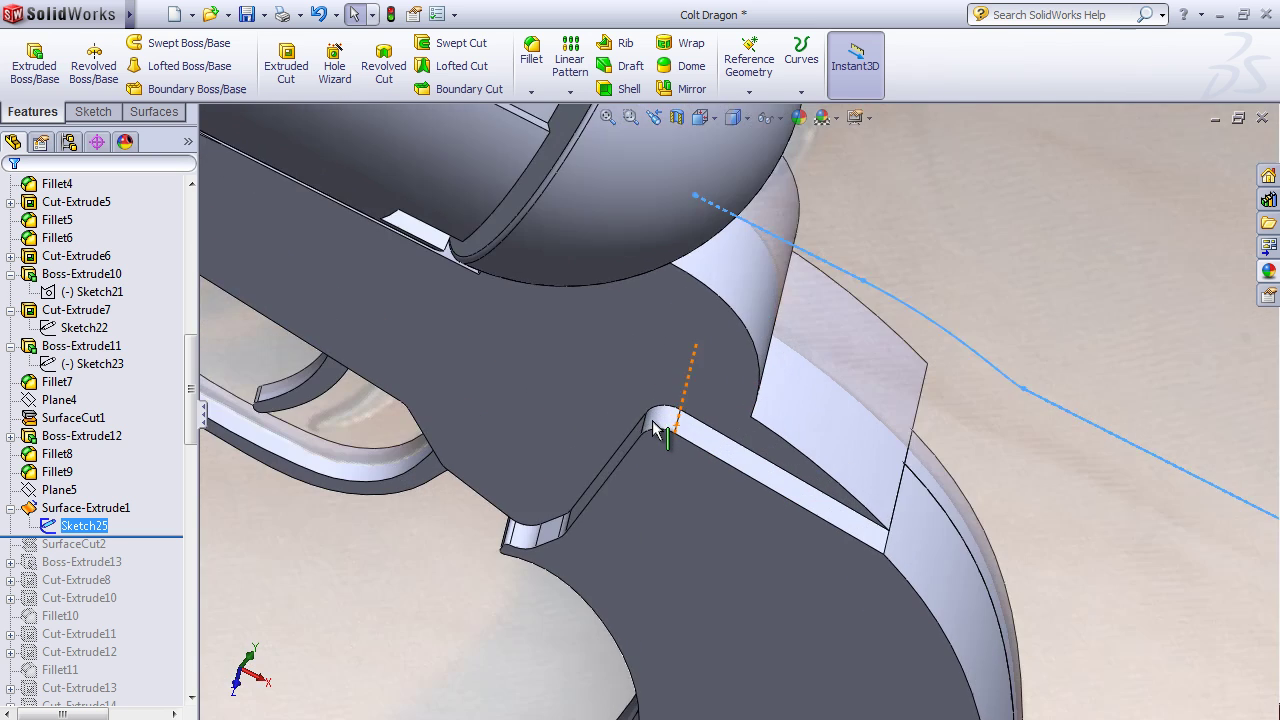
{"action": "middle_click_drag", "start_coordinate": [637, 429], "coordinate": [666, 426]}
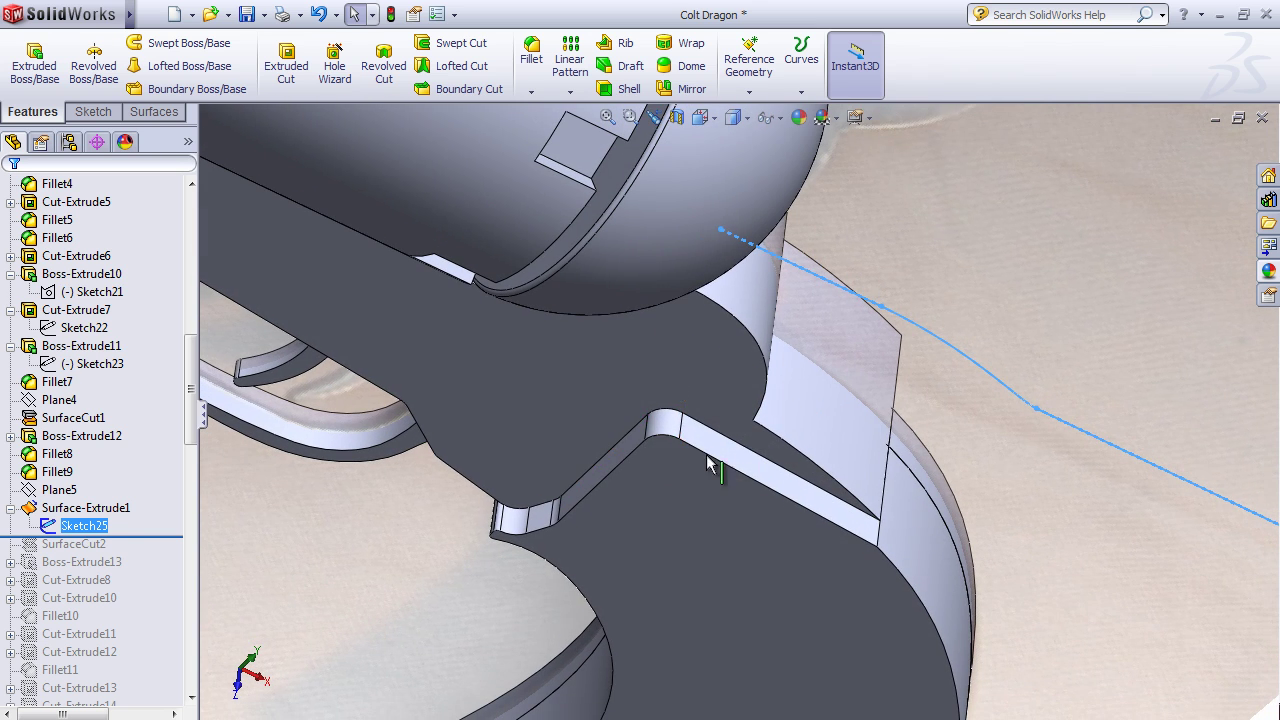
{"action": "middle_click_drag", "start_coordinate": [580, 514], "coordinate": [643, 387]}
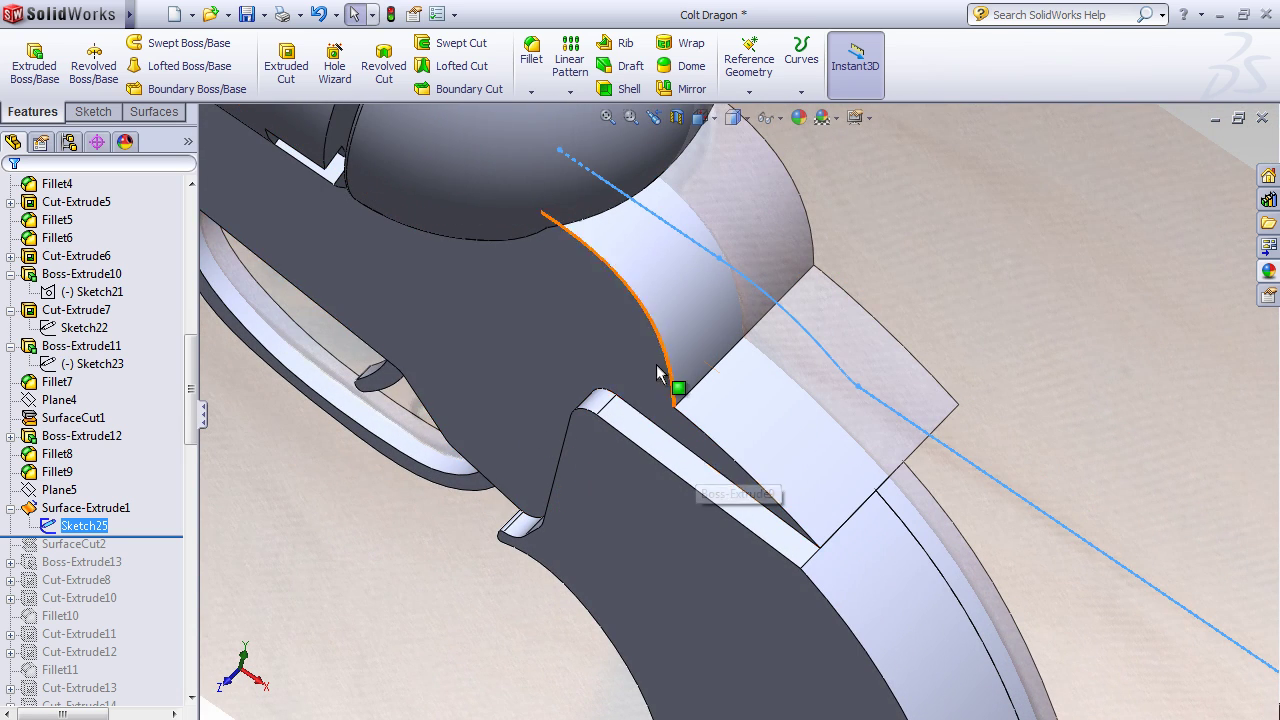
{"action": "scroll", "coordinate": [673, 470], "scroll_direction": "up", "scroll_amount": 2}
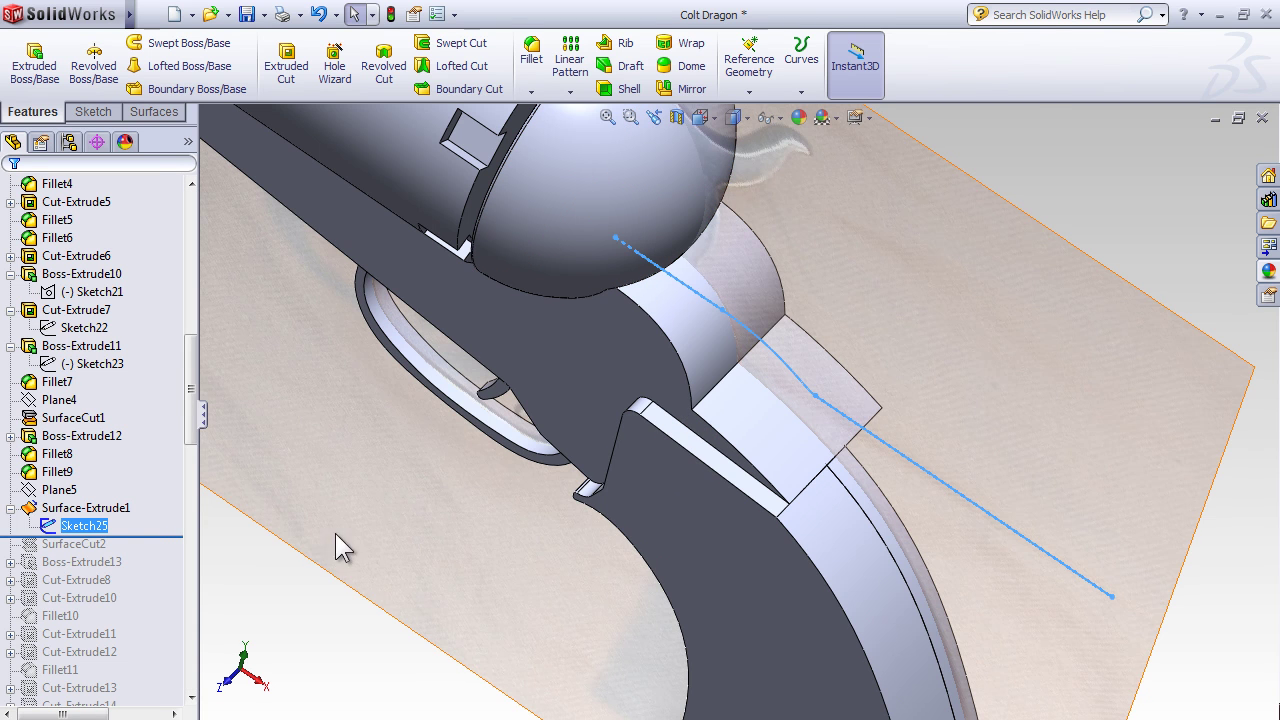
Highlight Surface-Extrude1 to view its outline across the grip, and clear the selection.
{"action": "left_click", "coordinate": [111, 514]}
{"action": "left_click", "coordinate": [100, 526]}
{"action": "left_click", "coordinate": [100, 508]}
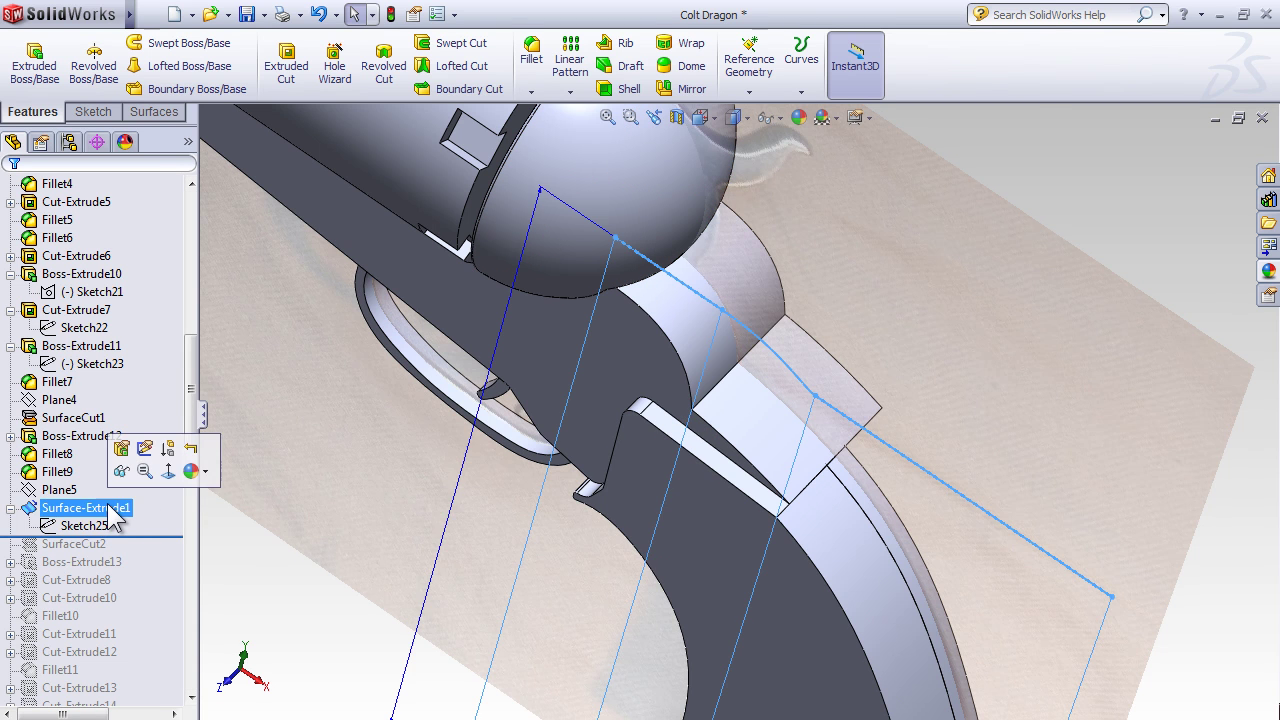
{"action": "scroll", "coordinate": [728, 508], "scroll_direction": "up", "scroll_amount": 3}
{"action": "middle_click_drag", "start_coordinate": [897, 463], "coordinate": [812, 436]}
{"action": "left_click", "coordinate": [120, 492]}
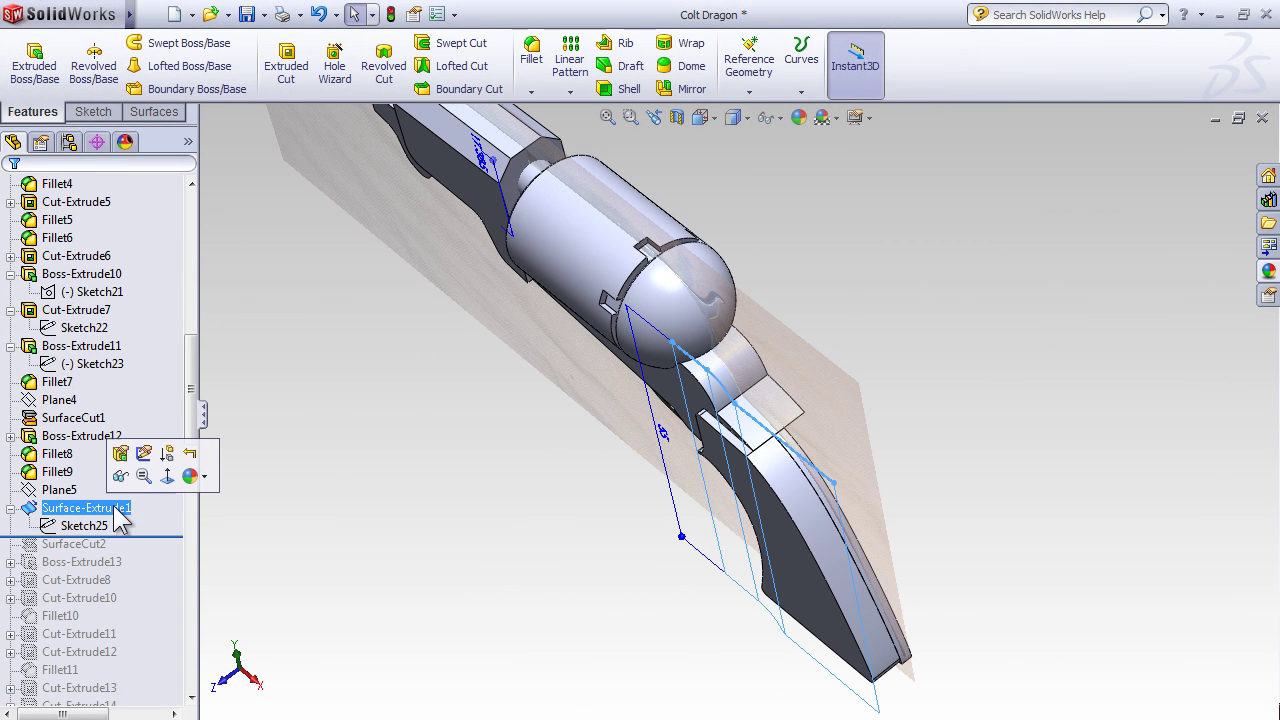
{"action": "left_click", "coordinate": [372, 522]}
{"action": "scroll", "coordinate": [420, 528], "scroll_direction": "up", "scroll_amount": 3}
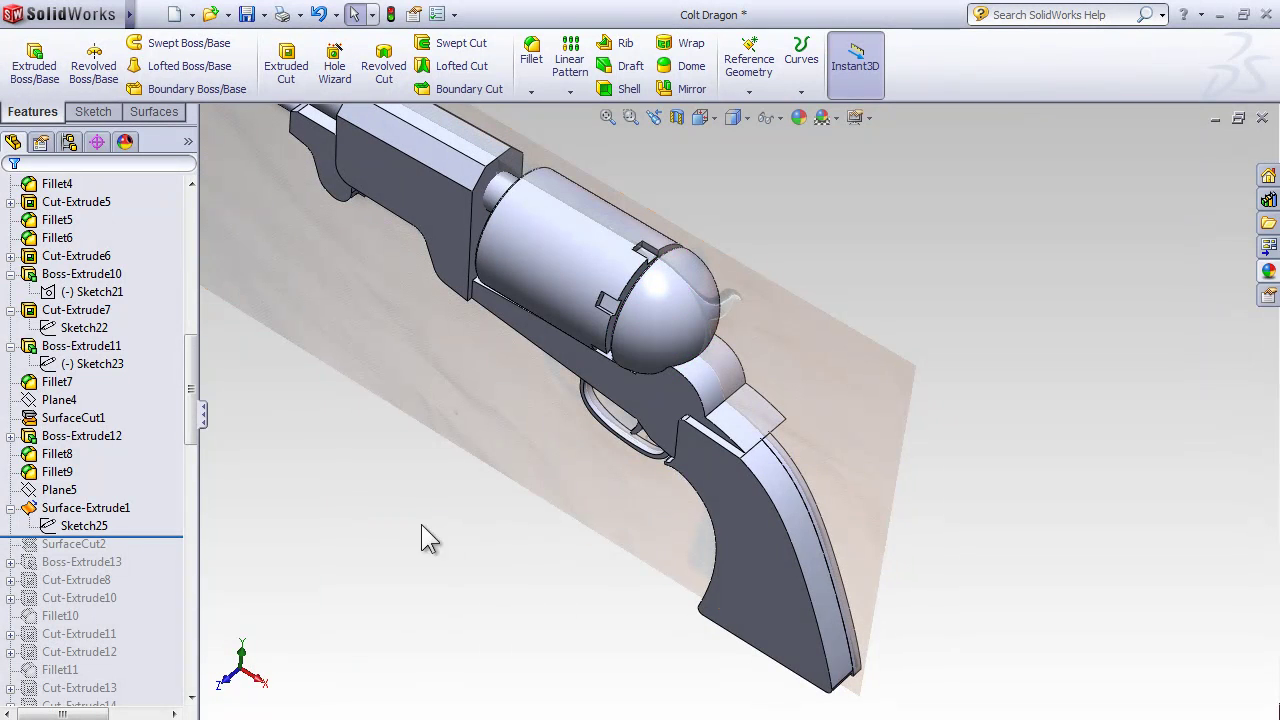
Show the hidden Surface-Extrude1 surface and examine how it passes through the grip body.
{"action": "left_click", "coordinate": [68, 513]}
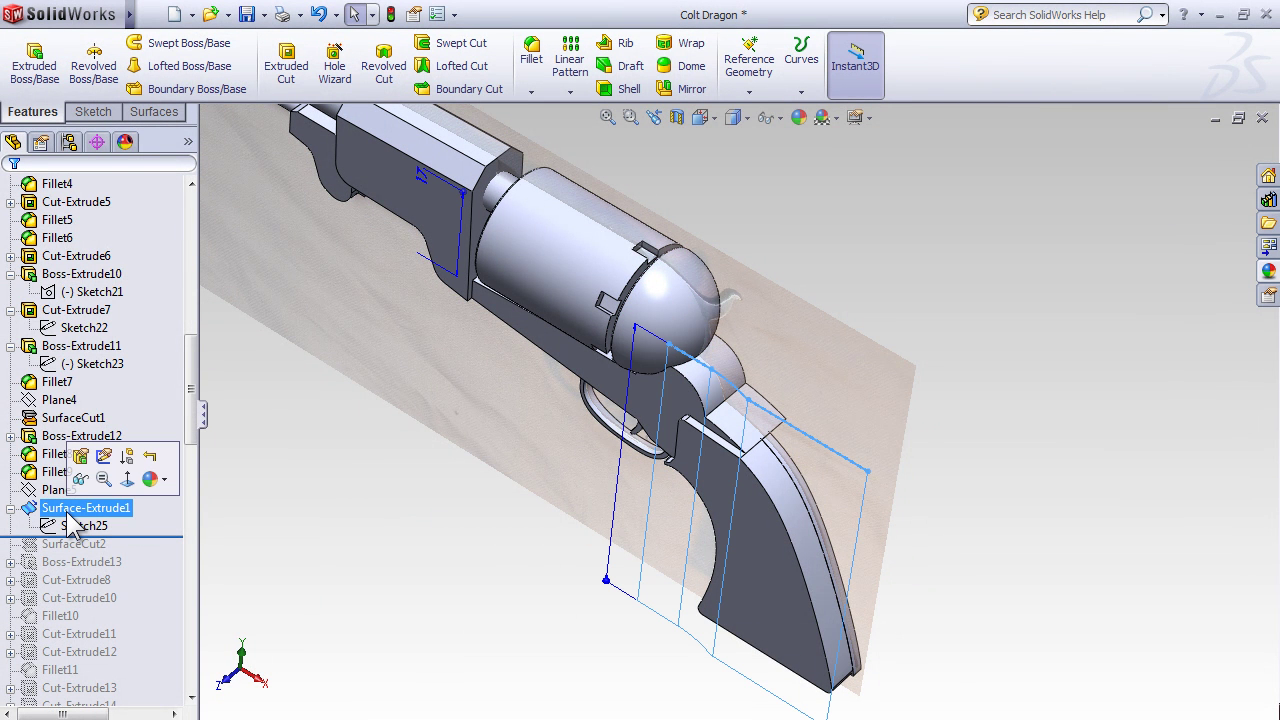
{"action": "left_click", "coordinate": [68, 512]}
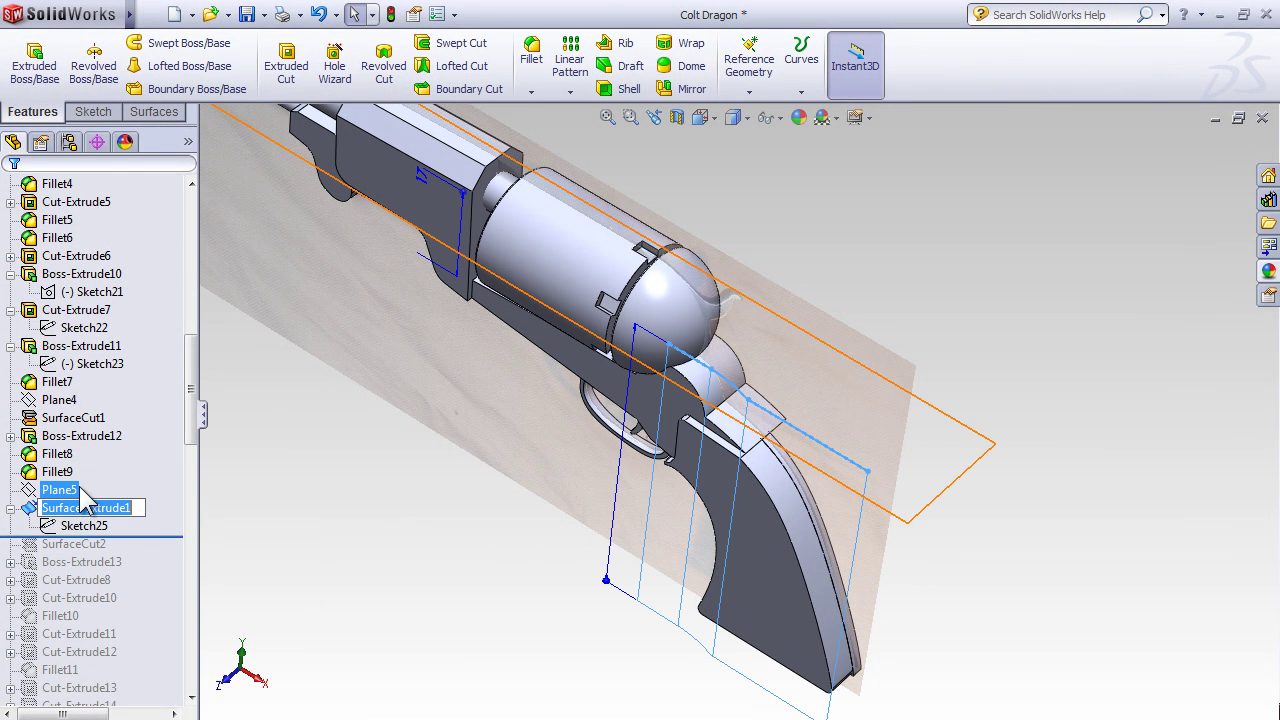
{"action": "left_click", "coordinate": [36, 509]}
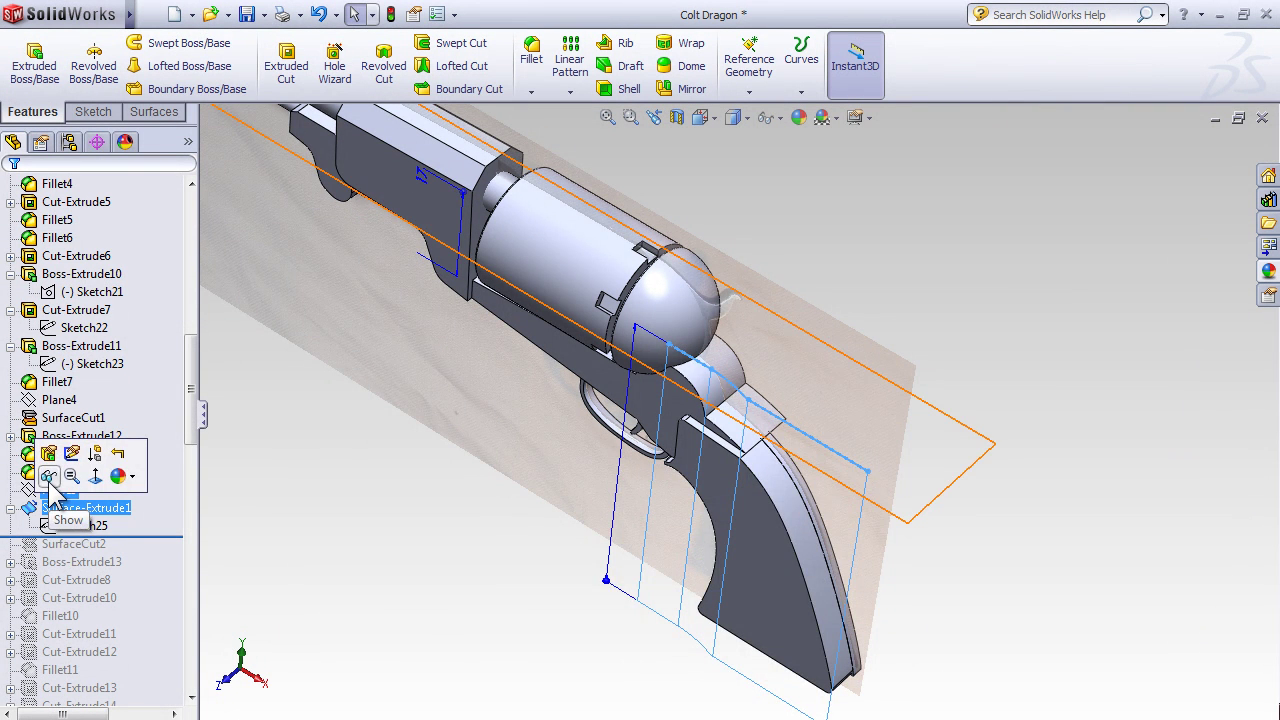
{"action": "left_click", "coordinate": [48, 477]}
{"action": "left_click", "coordinate": [343, 557]}
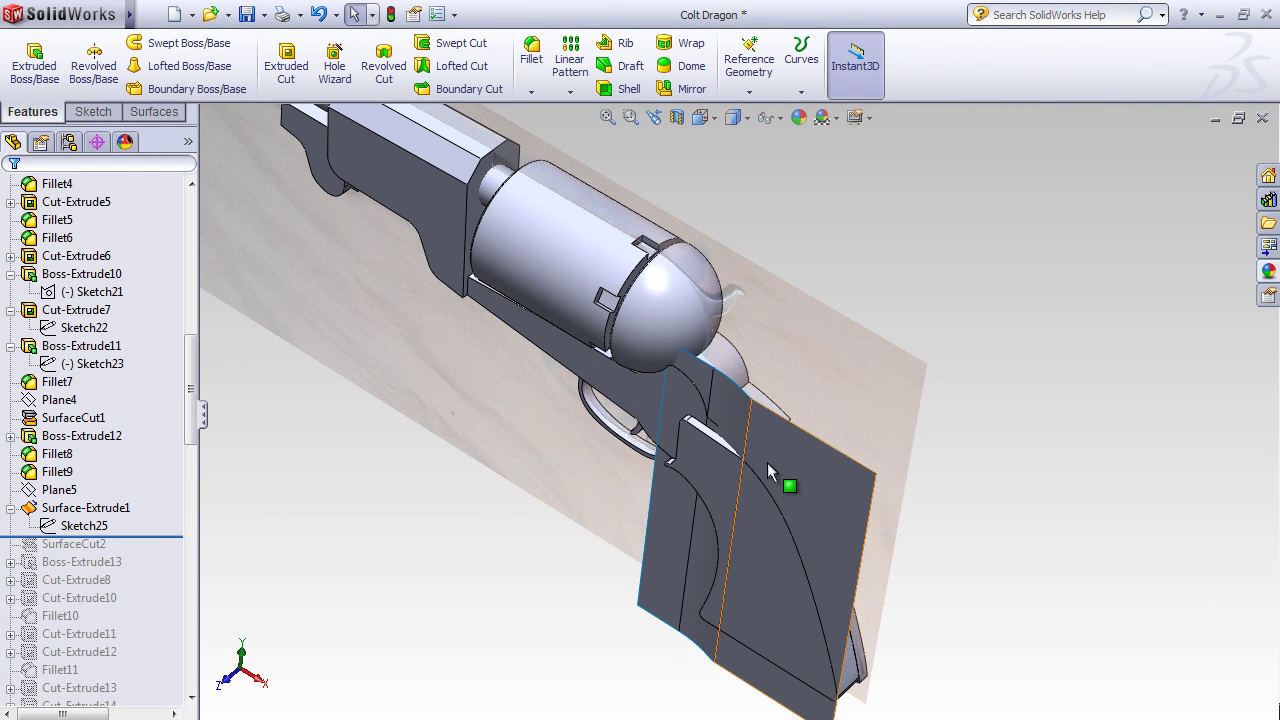
{"action": "mouse_move", "coordinate": [763, 451]}
{"action": "middle_mouse_down"}
{"action": "mouse_move", "coordinate": [736, 477]}
{"action": "mouse_move", "coordinate": [748, 458]}
{"action": "middle_mouse_up"}
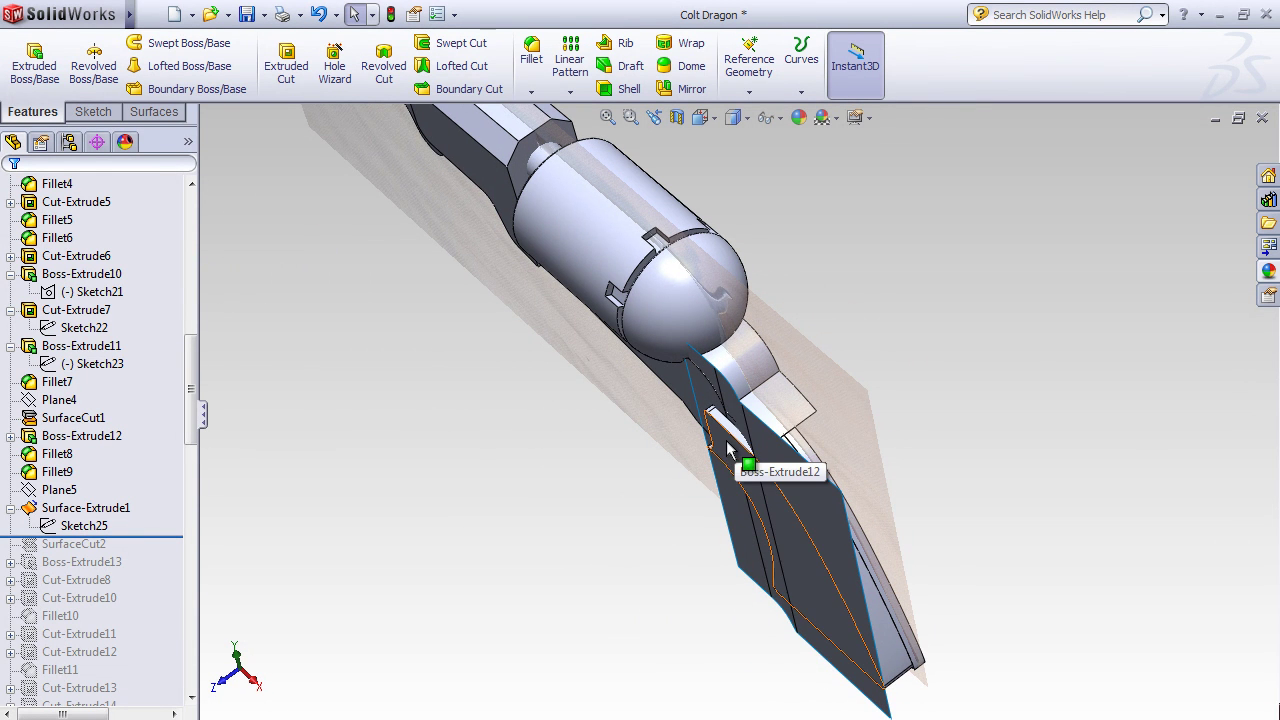
{"action": "scroll", "coordinate": [800, 495], "scroll_direction": "down", "scroll_amount": 3}
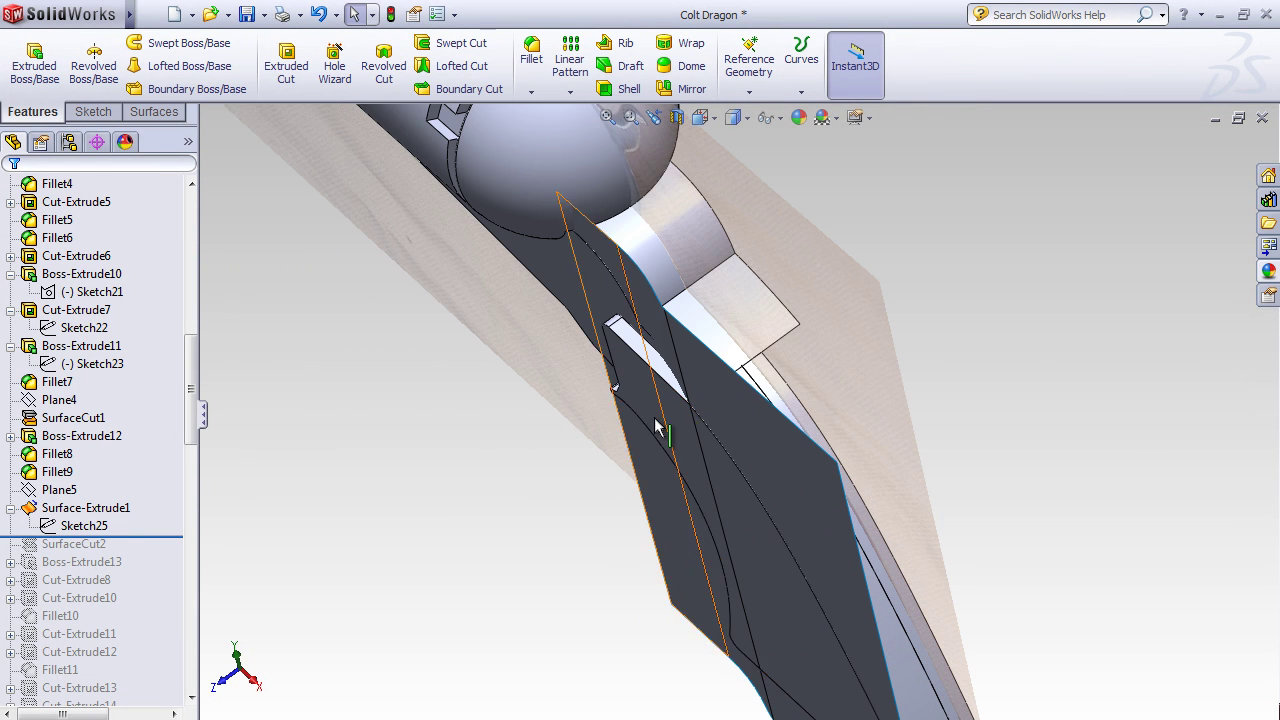
{"action": "middle_click_drag", "start_coordinate": [662, 406], "coordinate": [655, 328]}
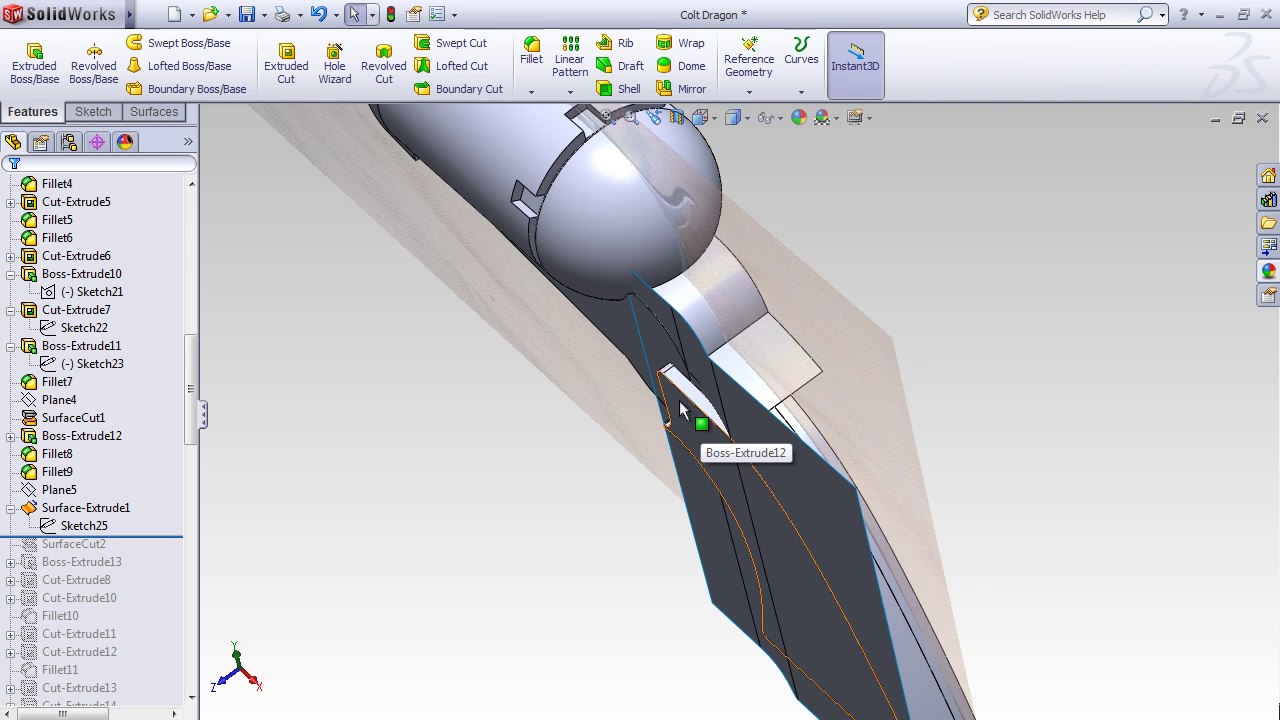
Hide the Surface-Extrude1 surface again and roll the feature history forward through SurfaceCut2.
{"action": "left_click", "coordinate": [70, 508]}
{"action": "left_click", "coordinate": [11, 508]}
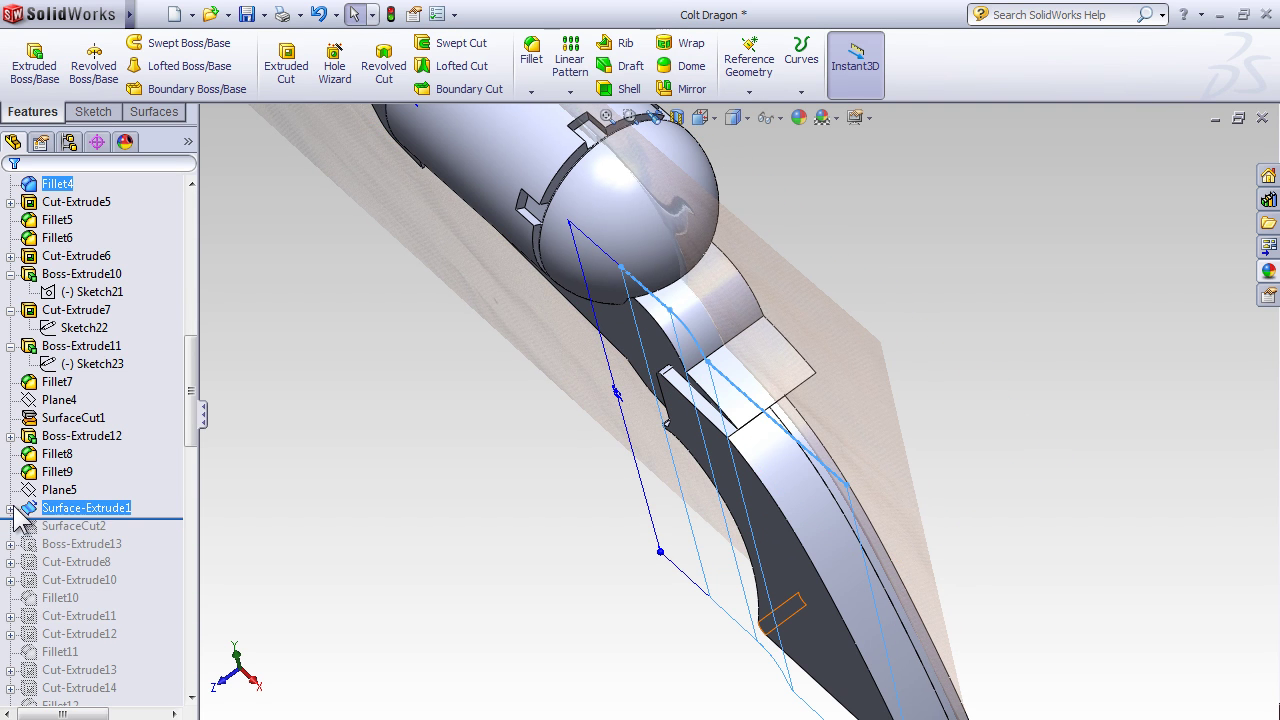
{"action": "left_click_drag", "start_coordinate": [162, 534], "coordinate": [165, 536]}
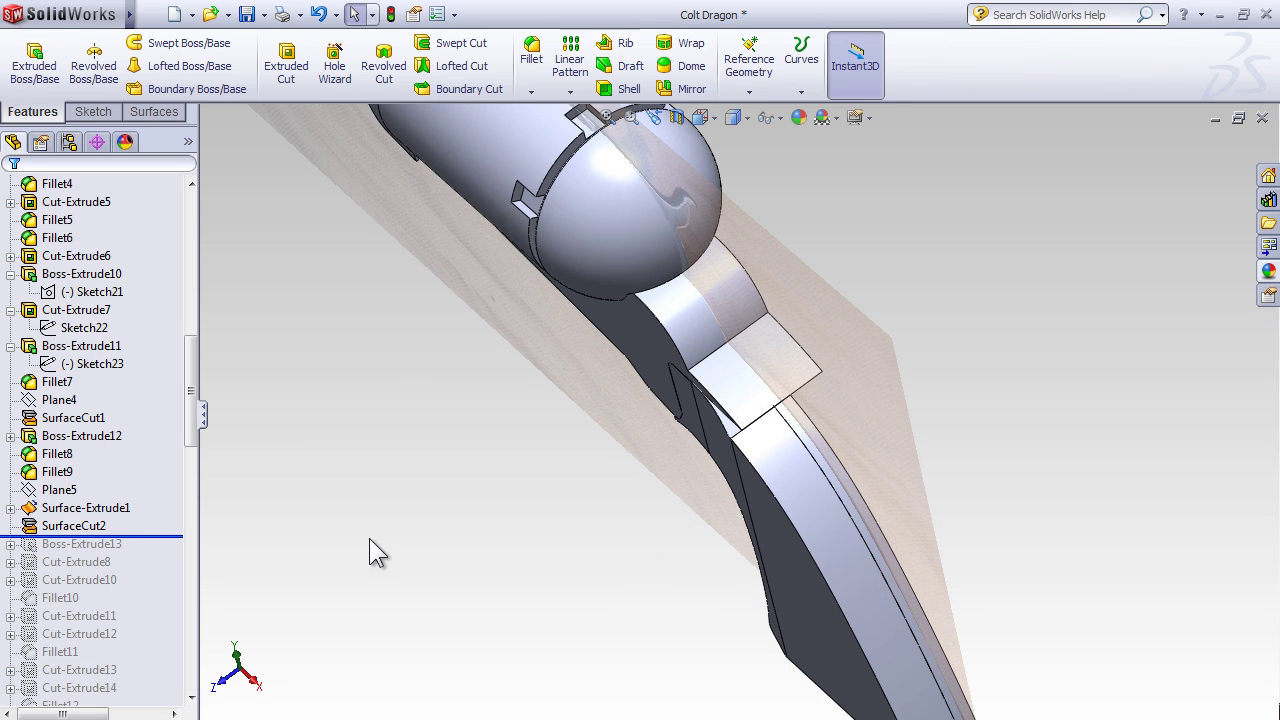
Inspect the grip side trimmed by SurfaceCut2 up close, from behind and from the side.
{"action": "scroll", "coordinate": [720, 383], "scroll_direction": "down", "scroll_amount": 5}
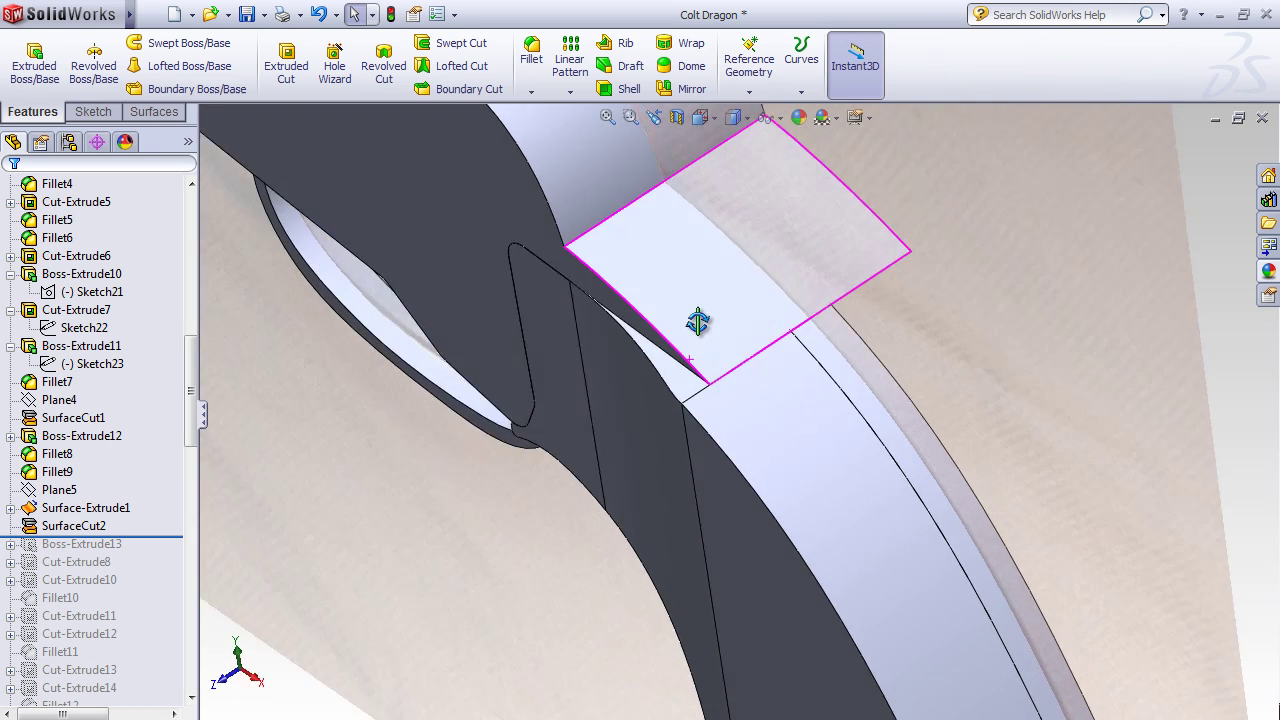
{"action": "scroll", "coordinate": [732, 270], "scroll_direction": "up", "scroll_amount": 3}
{"action": "scroll", "coordinate": [651, 400], "scroll_direction": "up", "scroll_amount": 4}
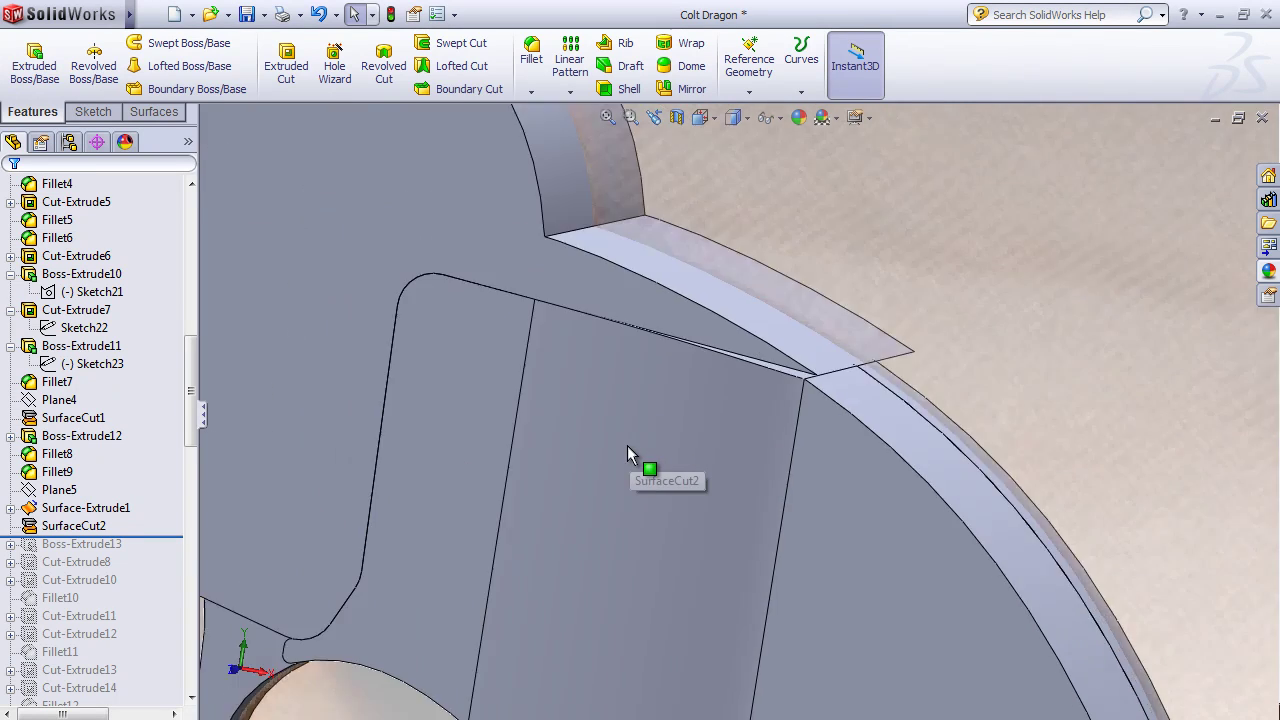
{"action": "scroll", "coordinate": [728, 588], "scroll_direction": "up", "scroll_amount": 3}
{"action": "scroll", "coordinate": [625, 443], "scroll_direction": "down", "scroll_amount": 2}
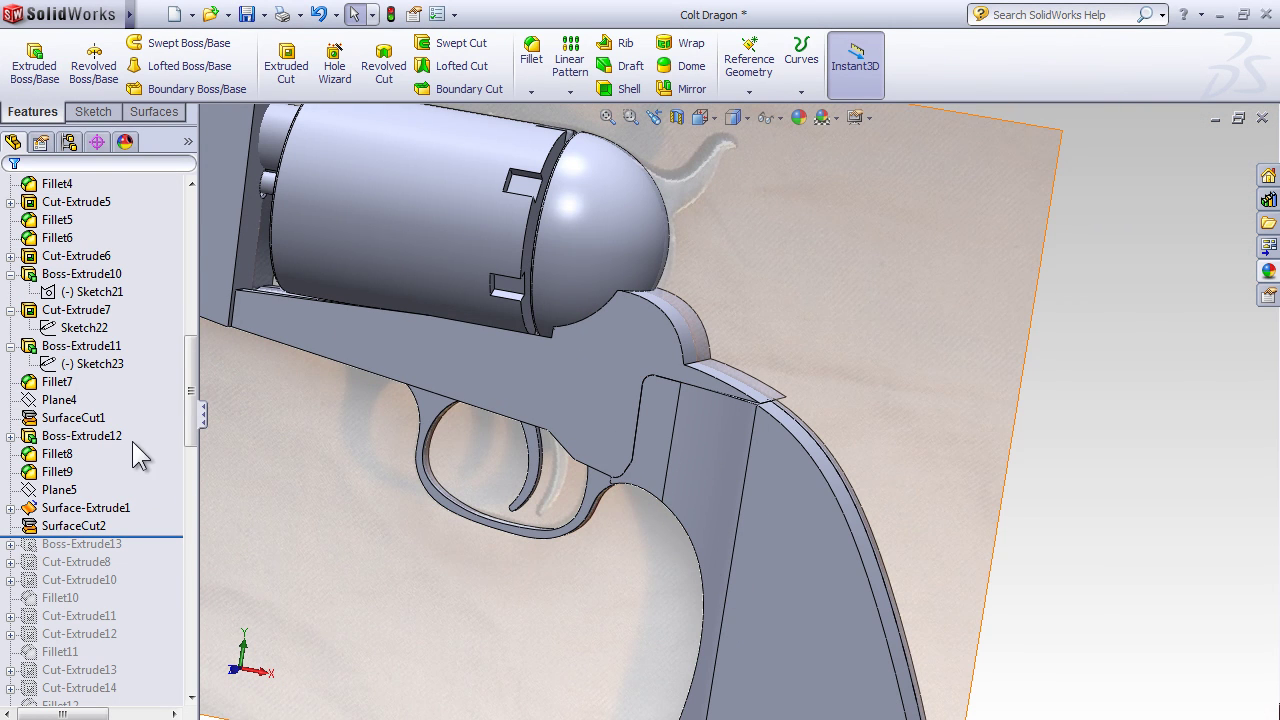
Roll the feature history forward through Boss-Extrude13 and examine the hammer at the rear of the cylinder.
{"action": "scroll", "coordinate": [124, 437], "scroll_direction": "down", "scroll_amount": 5}
{"action": "left_click_drag", "start_coordinate": [158, 265], "coordinate": [160, 284]}
{"action": "scroll", "coordinate": [560, 478], "scroll_direction": "up", "scroll_amount": 3}
{"action": "scroll", "coordinate": [735, 340], "scroll_direction": "down", "scroll_amount": 3}
{"action": "scroll", "coordinate": [735, 340], "scroll_direction": "down", "scroll_amount": 4}
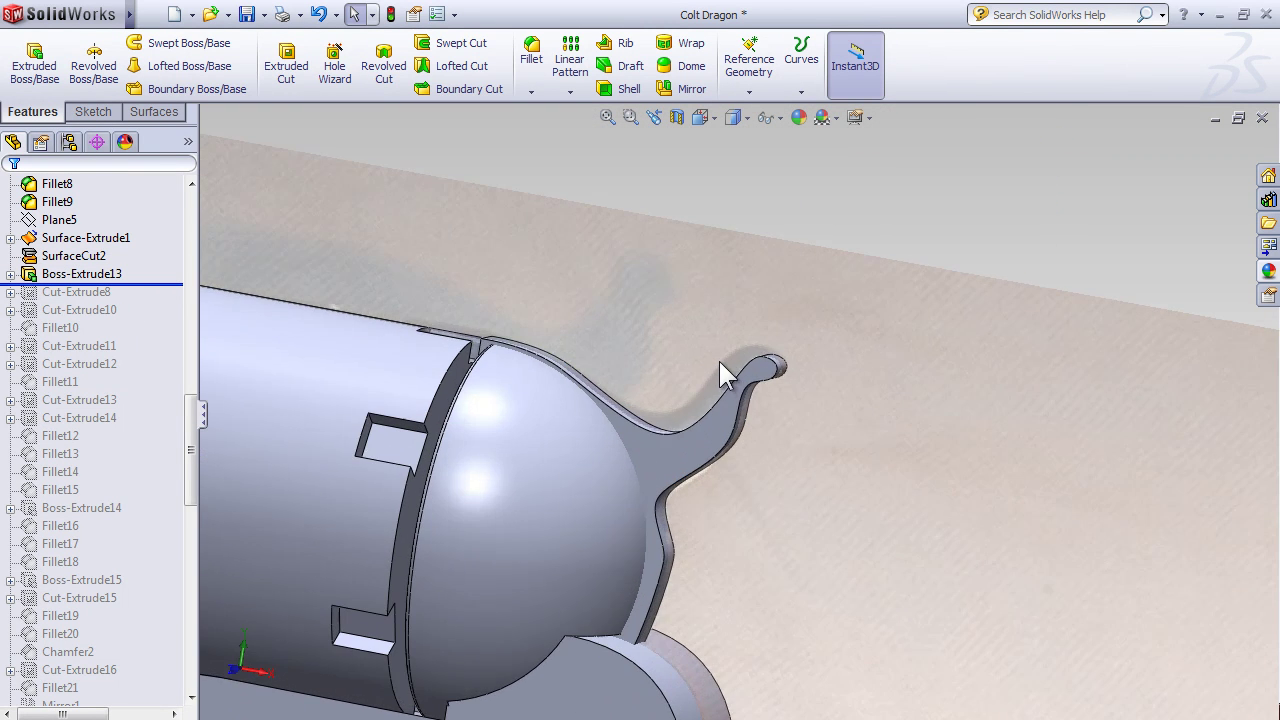
{"action": "middle_click_drag", "start_coordinate": [695, 440], "coordinate": [726, 451]}
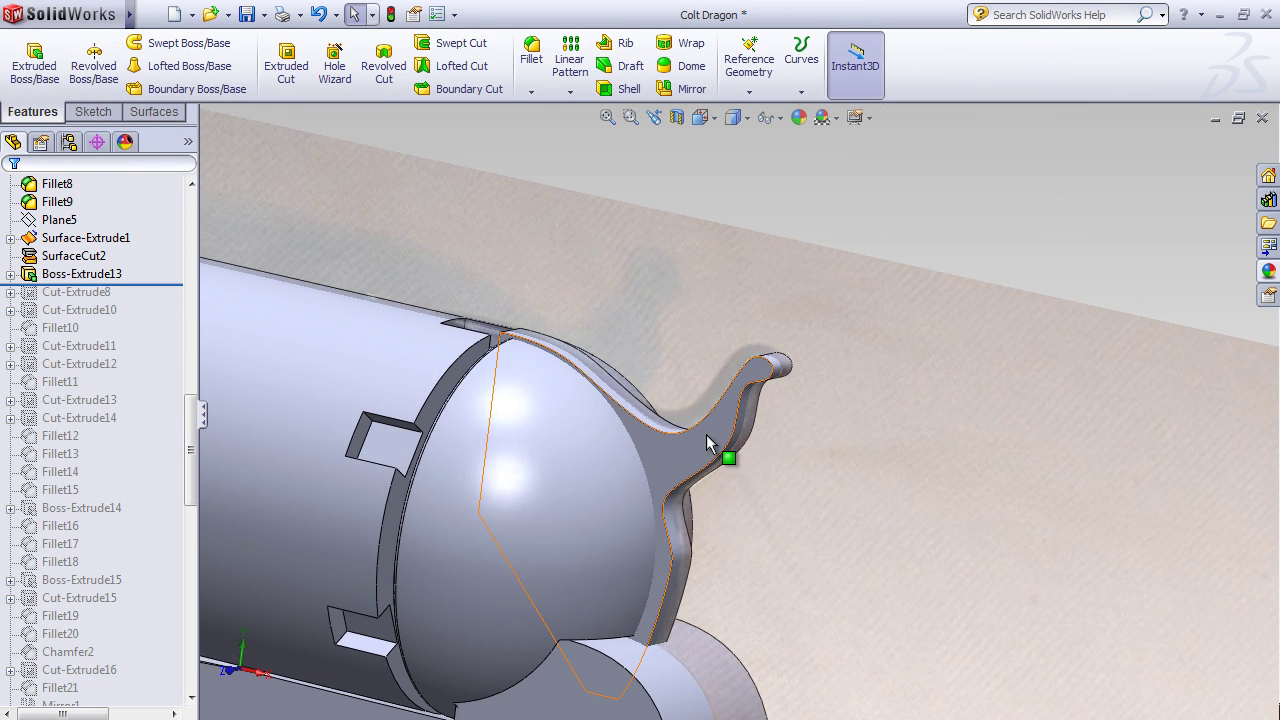
Highlight Sketch27, the hammer profile under Boss-Extrude13, and view it from the side and behind.
{"action": "left_click", "coordinate": [11, 274]}
{"action": "left_click", "coordinate": [90, 291]}
{"action": "scroll", "coordinate": [580, 445], "scroll_direction": "up", "scroll_amount": 3}
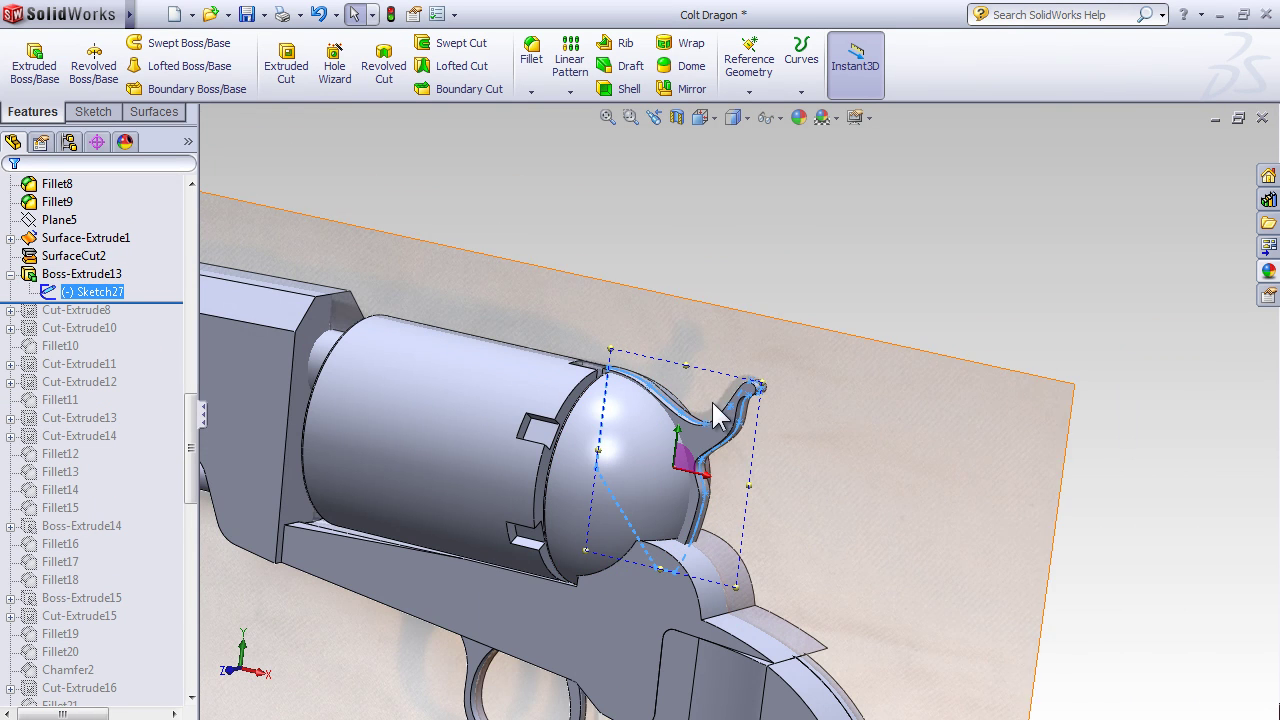
{"action": "middle_click_drag", "start_coordinate": [640, 578], "coordinate": [722, 440]}
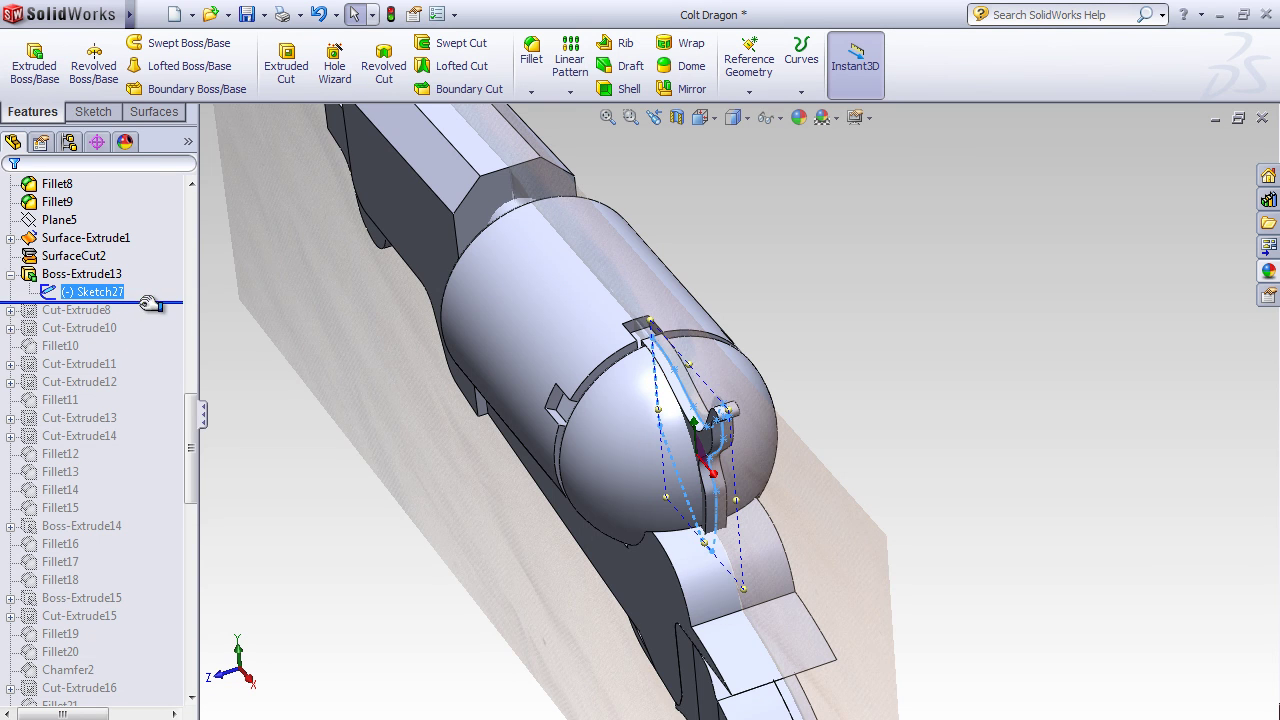
Roll the feature history forward through Cut-Extrude8 and Cut-Extrude10, and highlight Cut-Extrude10 on the model.
{"action": "left_click_drag", "start_coordinate": [140, 316], "coordinate": [140, 318]}
{"action": "scroll", "coordinate": [641, 427], "scroll_direction": "down", "scroll_amount": 5}
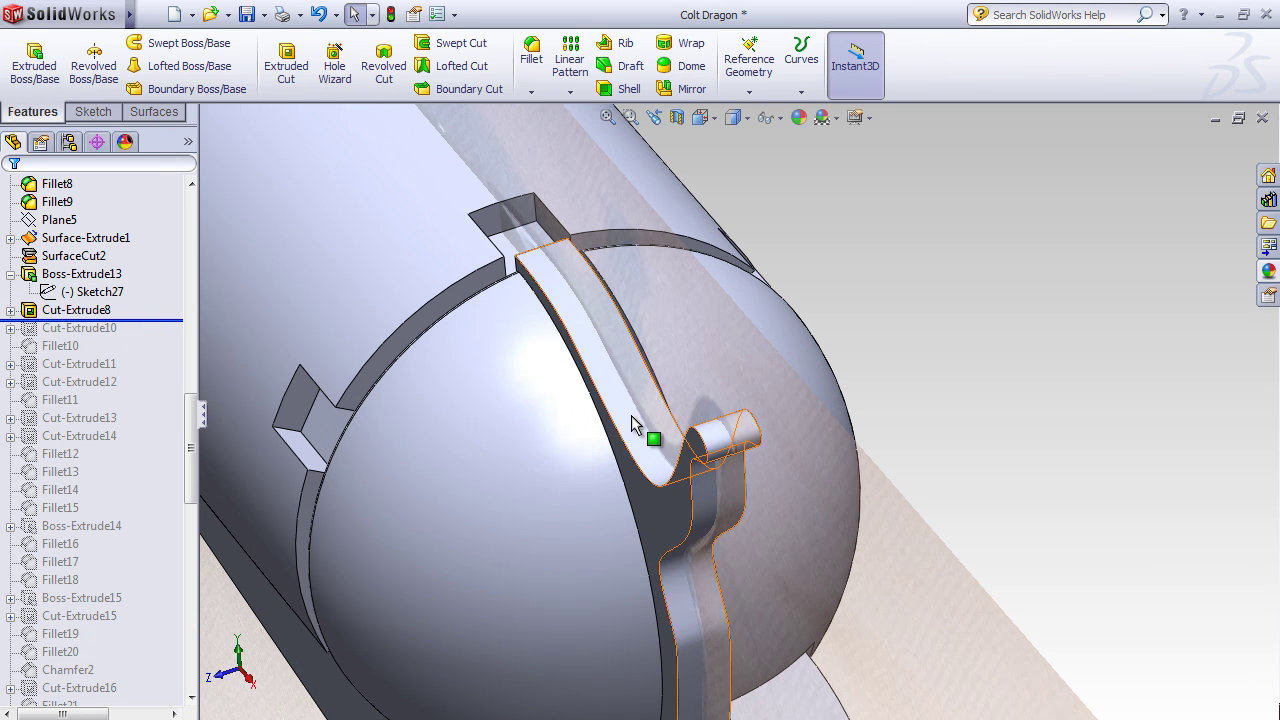
{"action": "left_click_drag", "start_coordinate": [165, 320], "coordinate": [172, 338]}
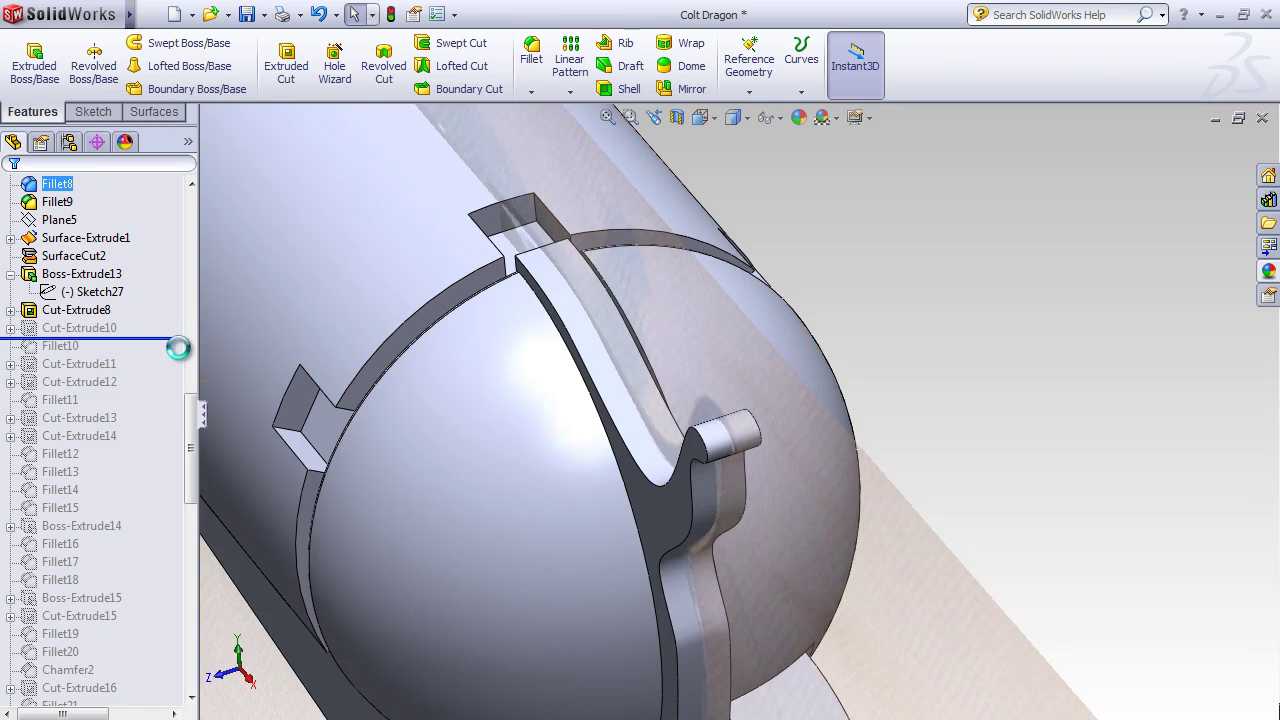
{"action": "scroll", "coordinate": [743, 416], "scroll_direction": "up", "scroll_amount": 5}
{"action": "left_click", "coordinate": [88, 334]}
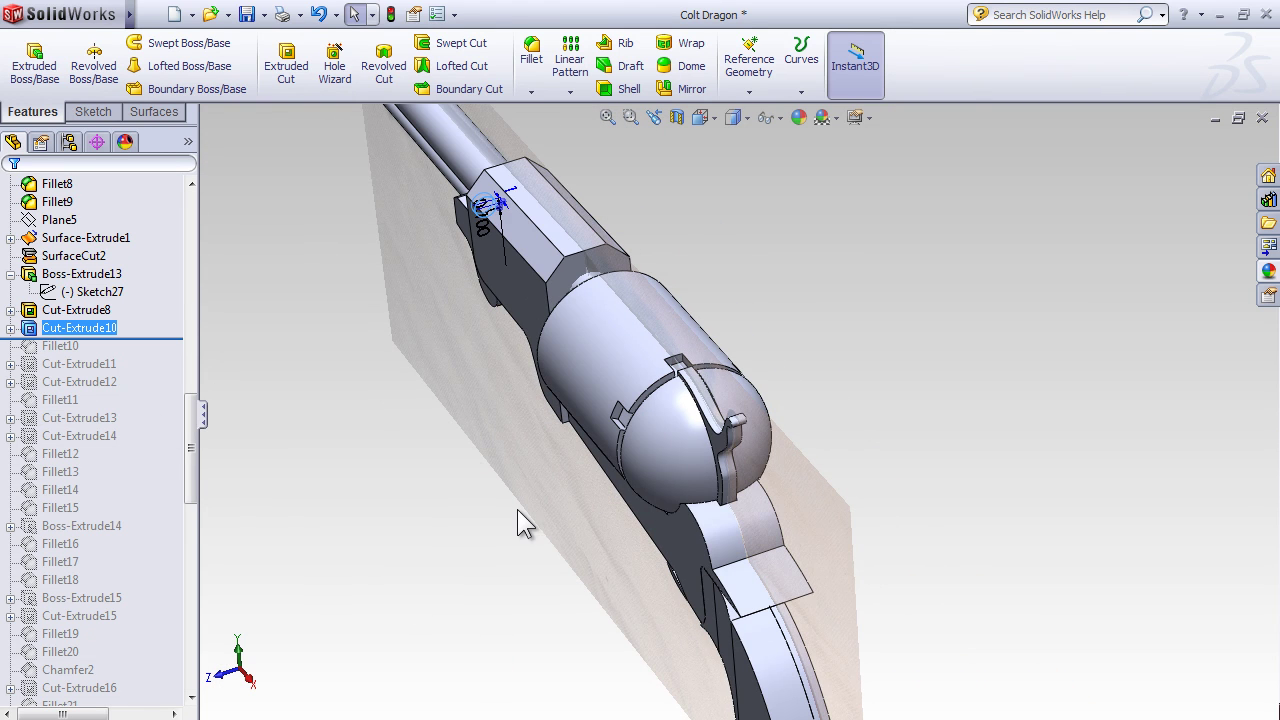
Examine the Cut-Extrude10 location around the thin rod below the barrel, and clear the selection.
{"action": "scroll", "coordinate": [497, 316], "scroll_direction": "down", "scroll_amount": 4}
{"action": "scroll", "coordinate": [529, 189], "scroll_direction": "up", "scroll_amount": 5}
{"action": "scroll", "coordinate": [529, 189], "scroll_direction": "down", "scroll_amount": 5}
{"action": "middle_click_drag", "start_coordinate": [964, 527], "coordinate": [798, 651]}
{"action": "scroll", "coordinate": [710, 619], "scroll_direction": "down", "scroll_amount": 5}
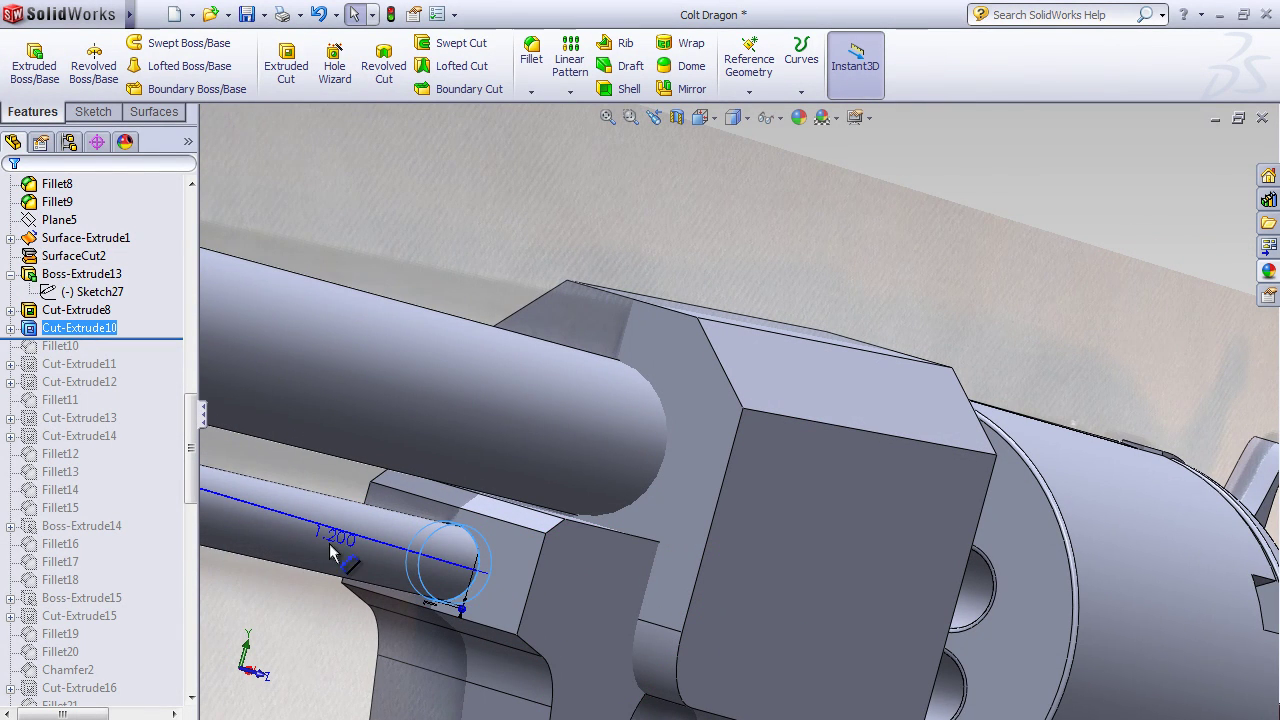
{"action": "scroll", "coordinate": [503, 414], "scroll_direction": "up", "scroll_amount": 3}
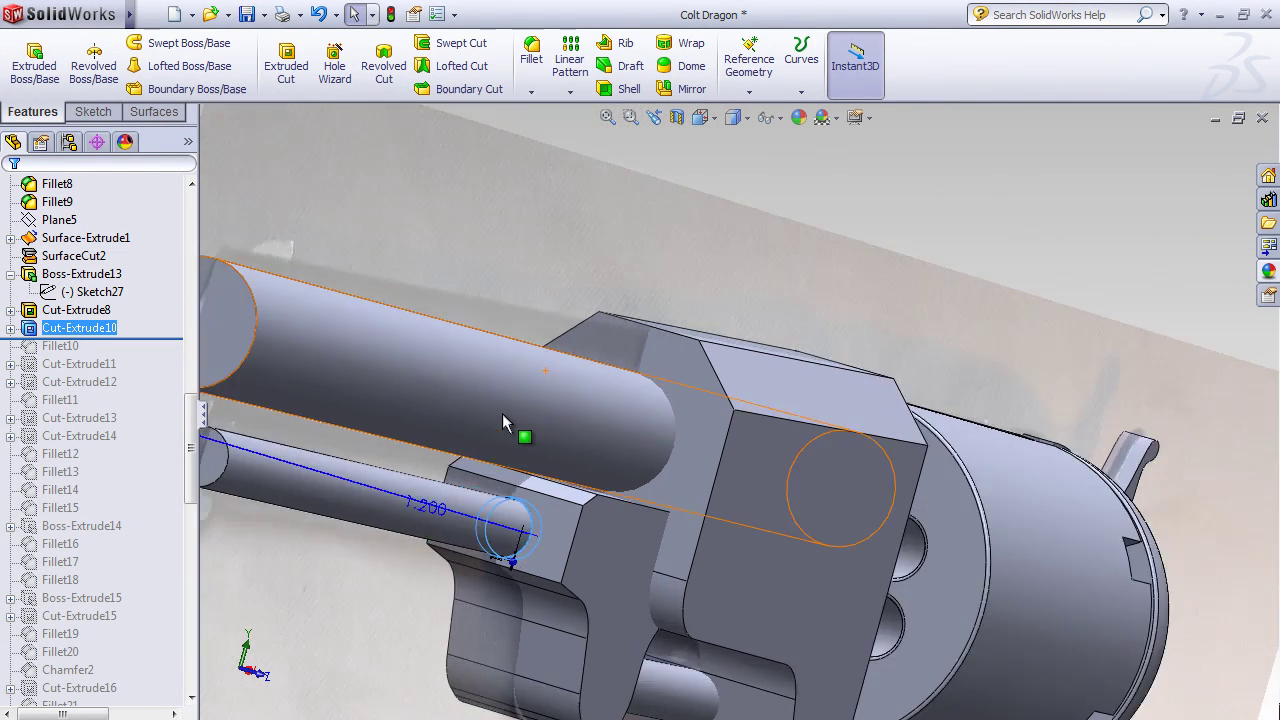
{"action": "left_click", "coordinate": [287, 466]}
{"action": "scroll", "coordinate": [592, 494], "scroll_direction": "down", "scroll_amount": 4}
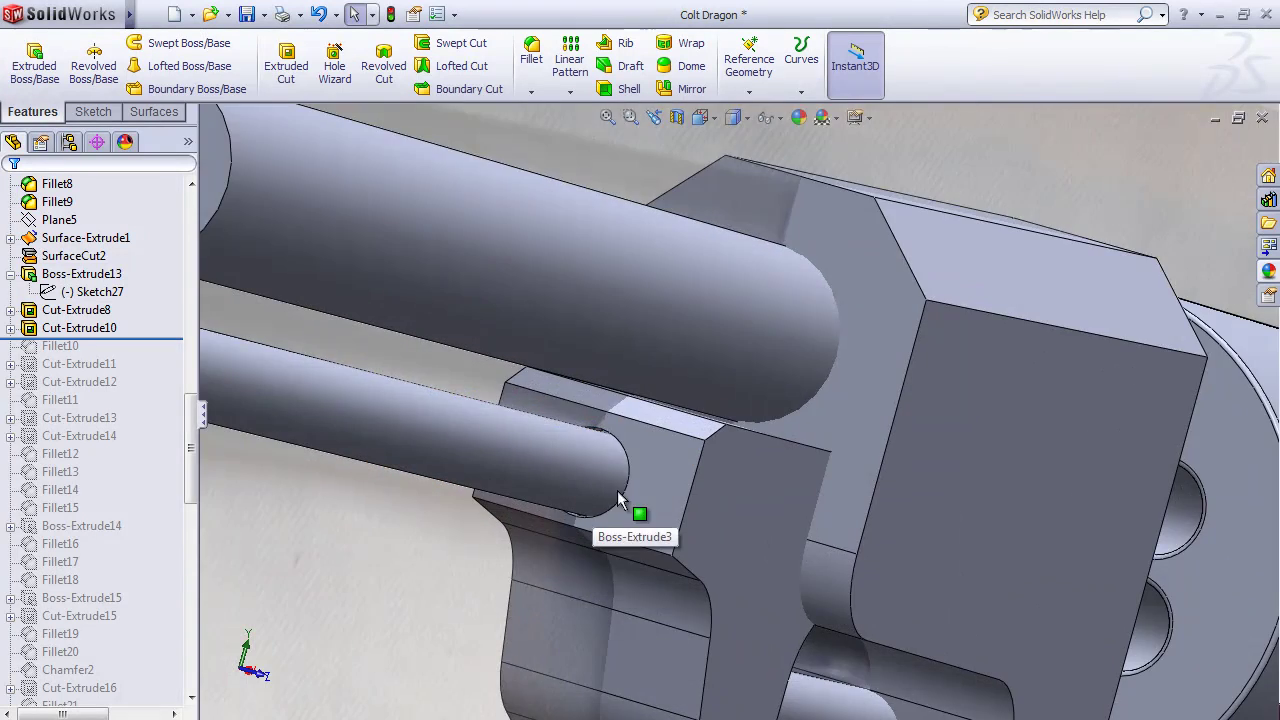
Roll the feature history forward through Fillet10 and Cut-Extrude11, and highlight Cut-Extrude11 at the base of the barrel.
{"action": "scroll", "coordinate": [631, 475], "scroll_direction": "up", "scroll_amount": 2}
{"action": "scroll", "coordinate": [660, 458], "scroll_direction": "down", "scroll_amount": 1}
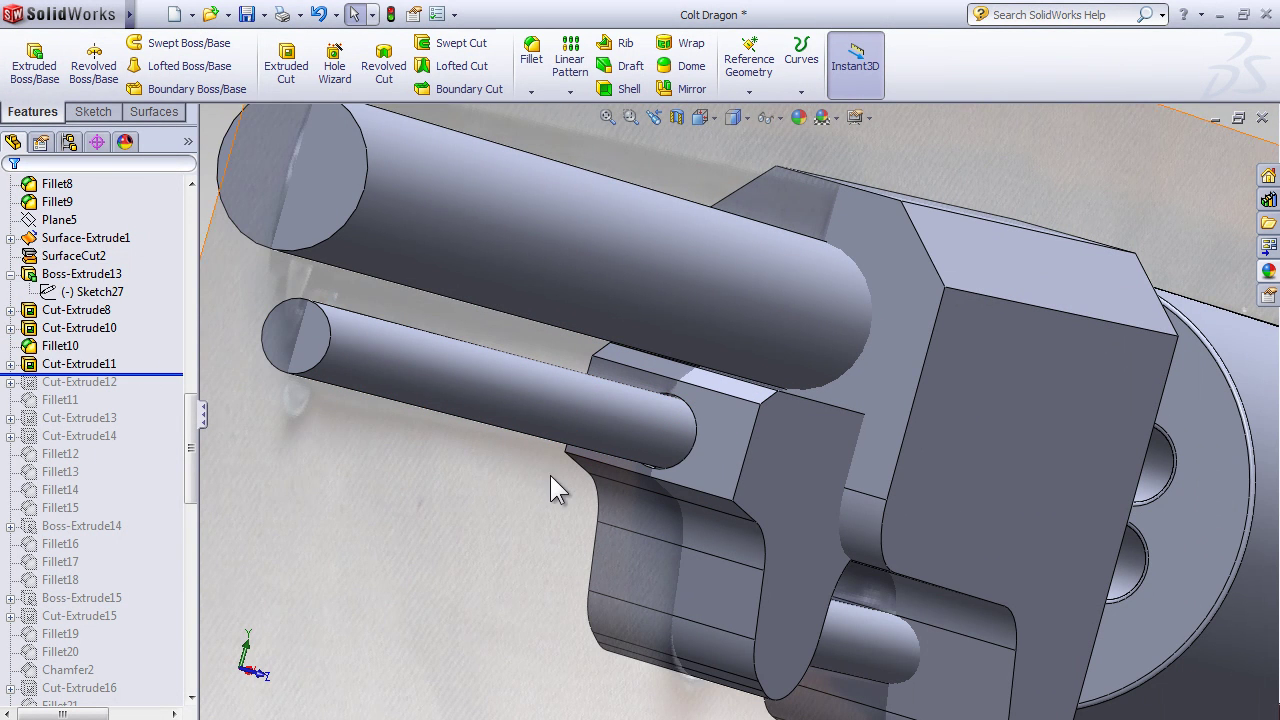
{"action": "scroll", "coordinate": [552, 475], "scroll_direction": "up", "scroll_amount": 6}
{"action": "left_click", "coordinate": [80, 364]}
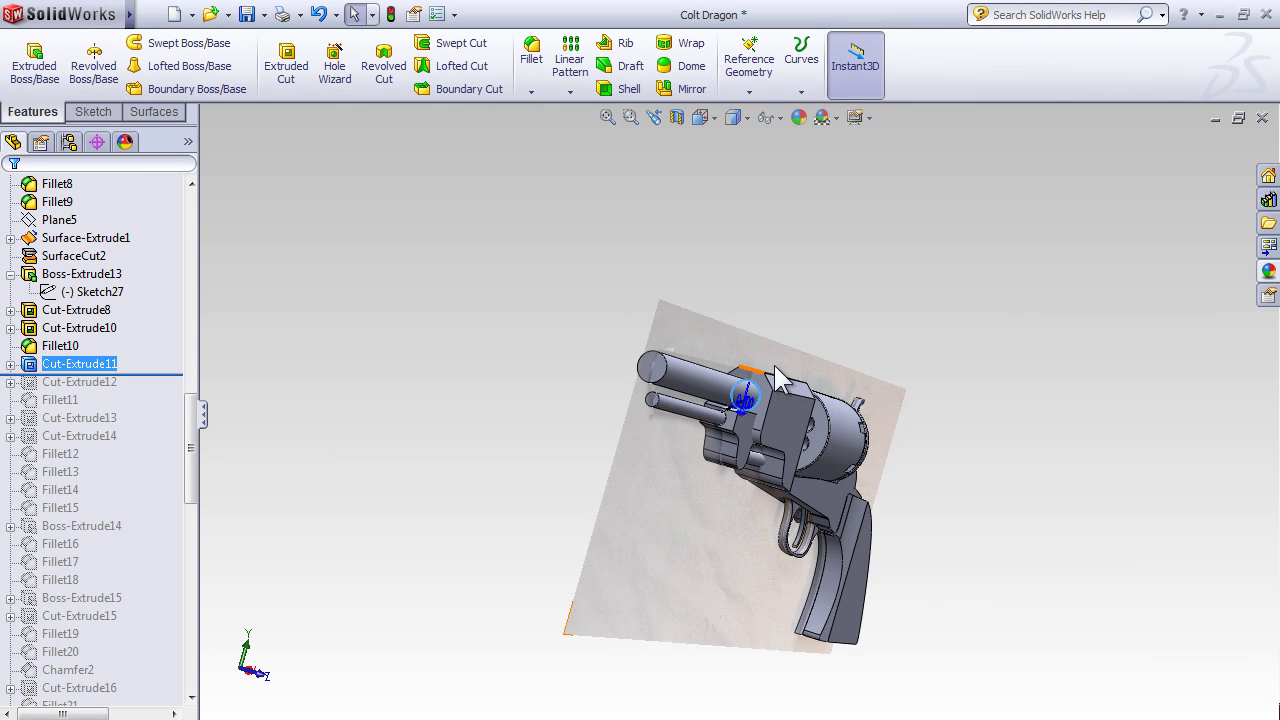
{"action": "scroll", "coordinate": [773, 366], "scroll_direction": "down", "scroll_amount": 3}
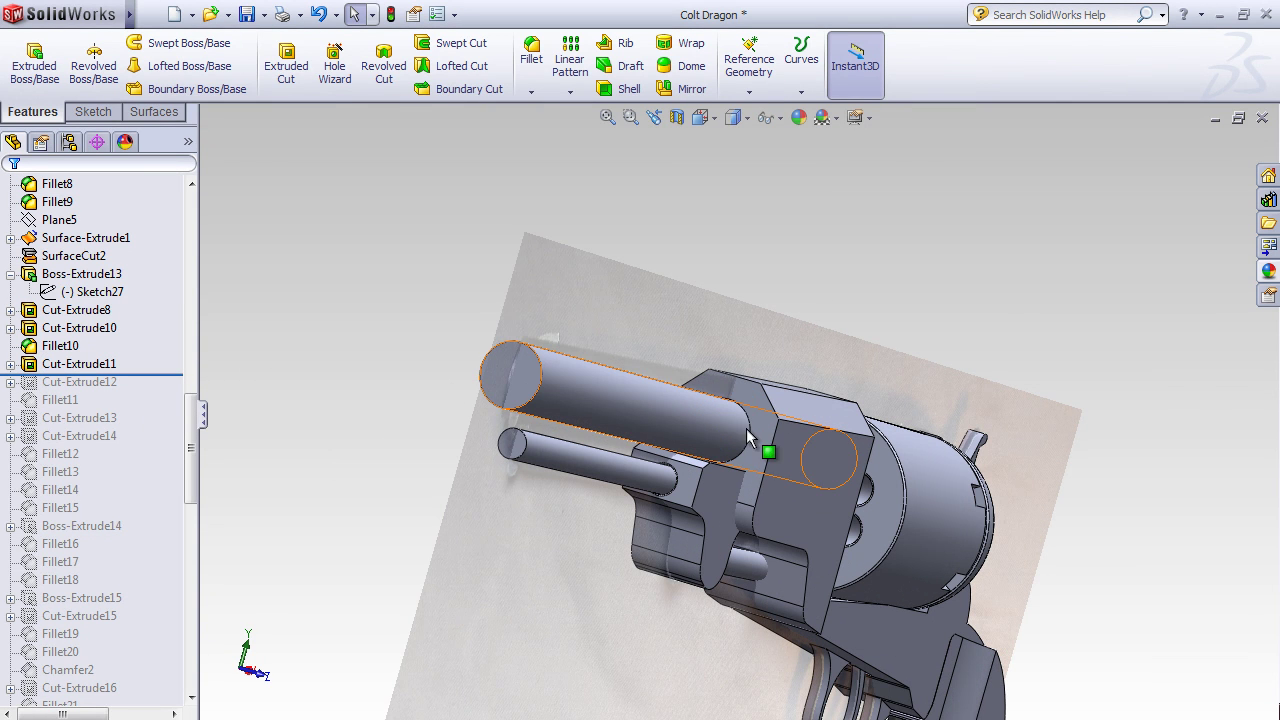
Roll the feature history forward through Cut-Extrude12 and highlight the barrel bore it cuts.
{"action": "left_click_drag", "start_coordinate": [155, 375], "coordinate": [157, 393]}
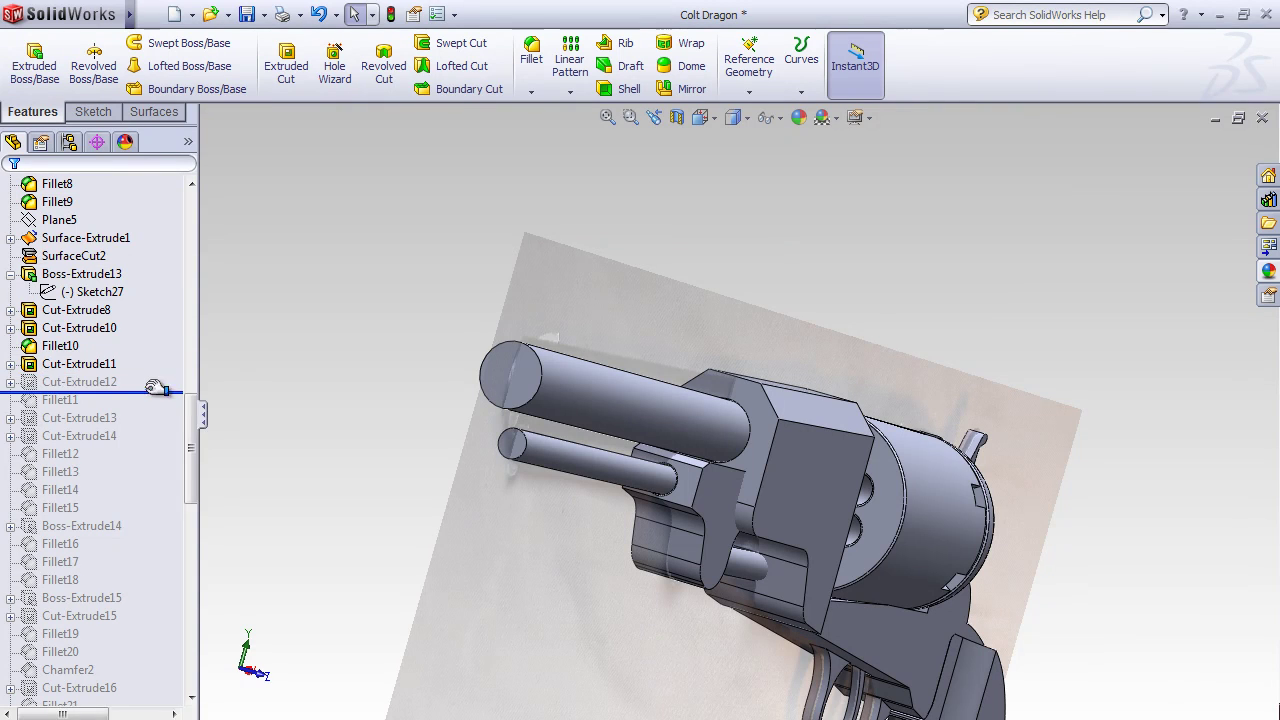
{"action": "left_click", "coordinate": [108, 397]}
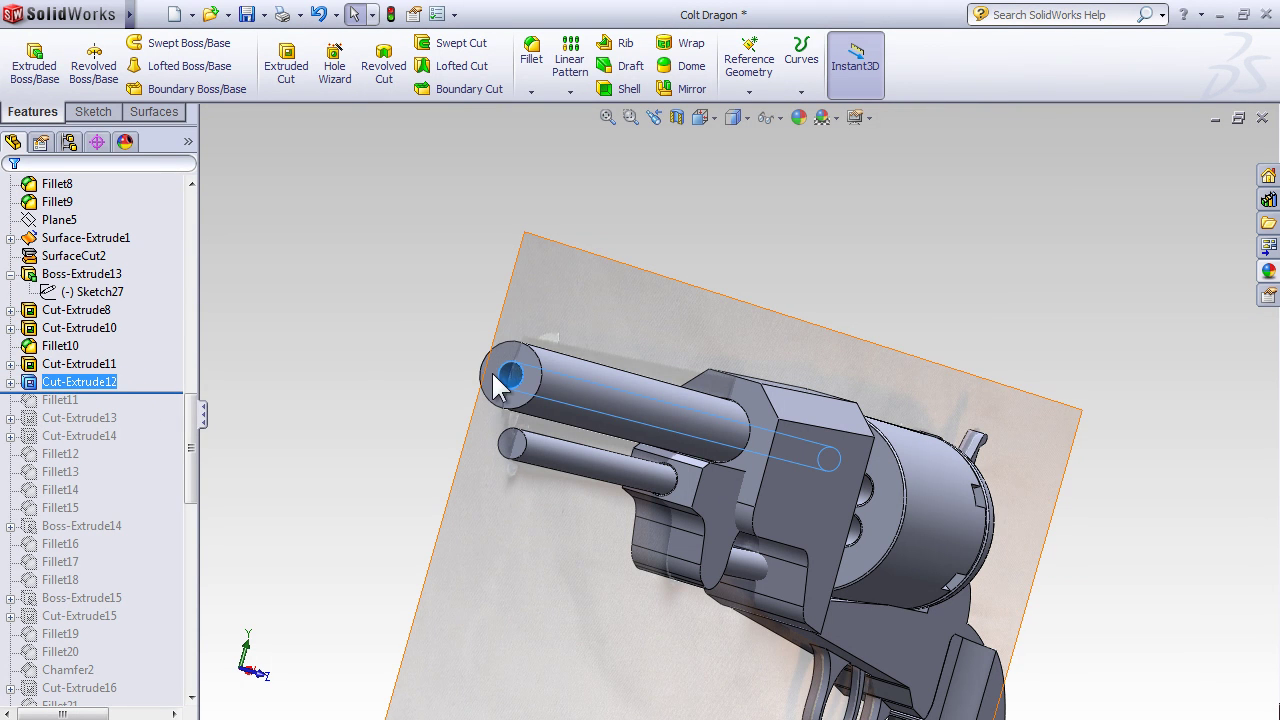
{"action": "left_click", "coordinate": [344, 339]}
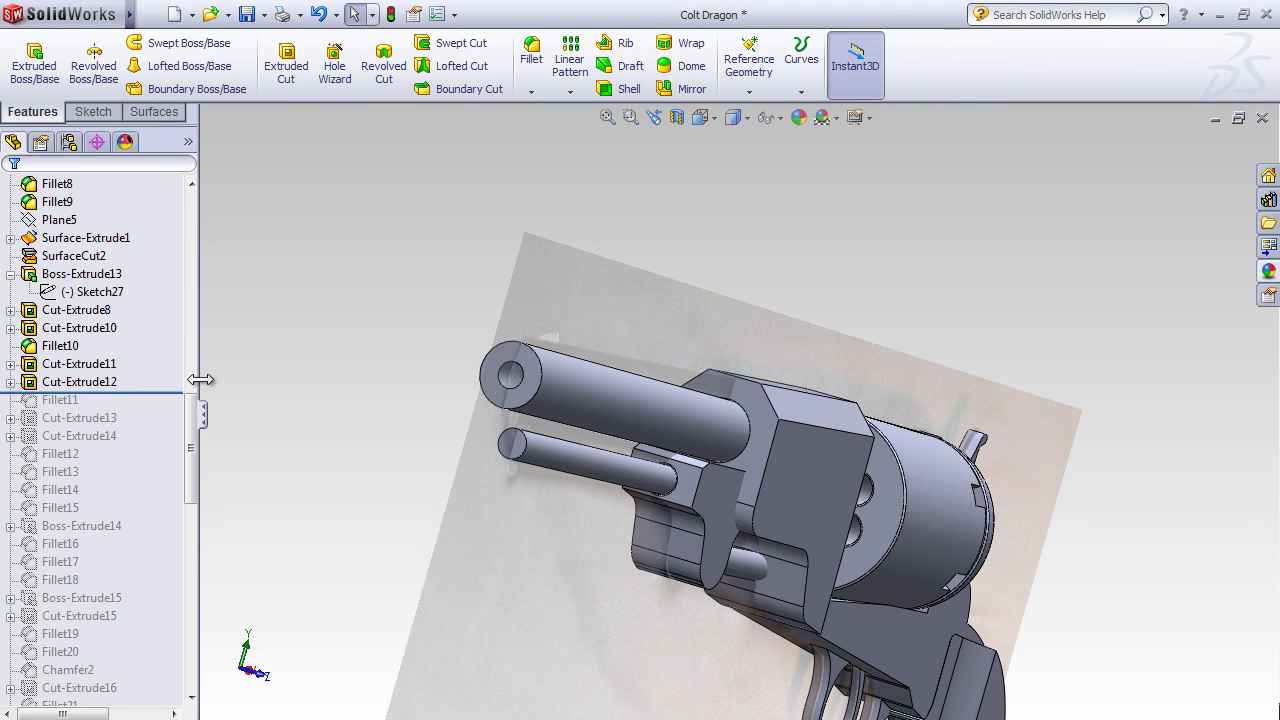
Roll the feature history forward through Fillet11 and Cut-Extrude13, and highlight Cut-Extrude13 on the model.
{"action": "scroll", "coordinate": [679, 484], "scroll_direction": "up", "scroll_amount": 5}
{"action": "middle_click_drag", "start_coordinate": [679, 484], "coordinate": [797, 530]}
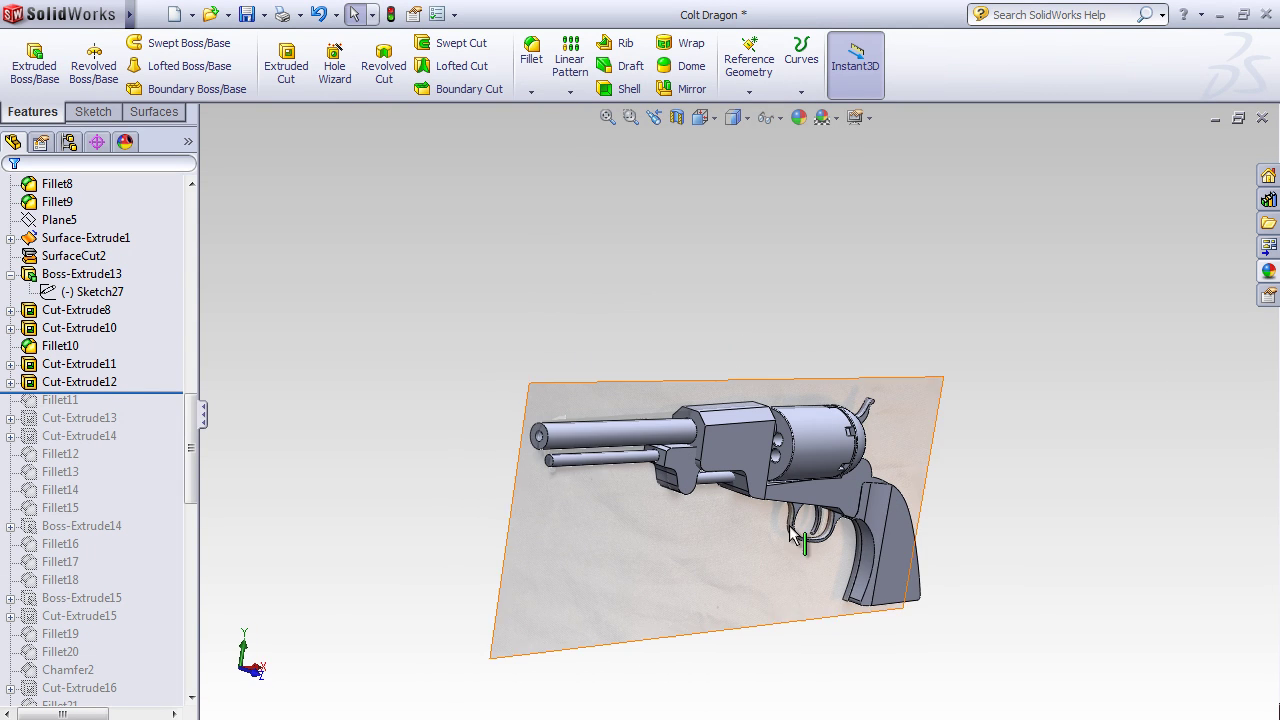
{"action": "scroll", "coordinate": [793, 525], "scroll_direction": "down", "scroll_amount": 3}
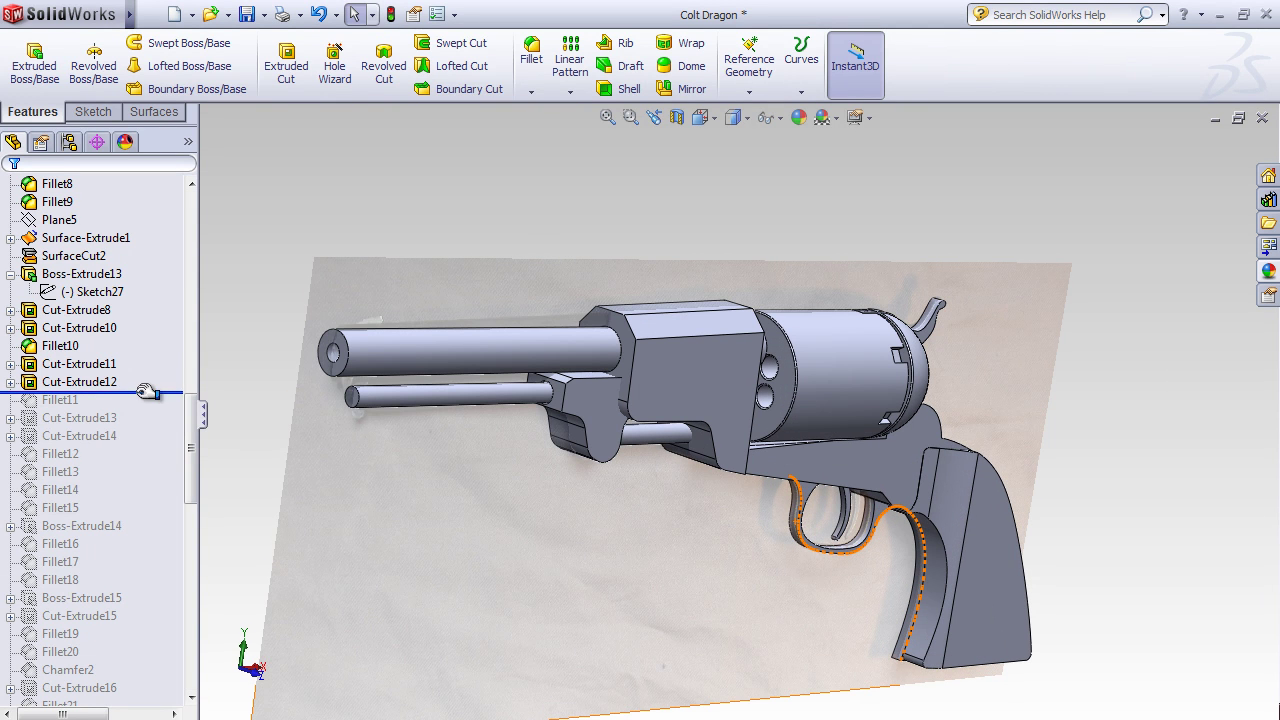
{"action": "left_click_drag", "start_coordinate": [148, 419], "coordinate": [140, 429]}
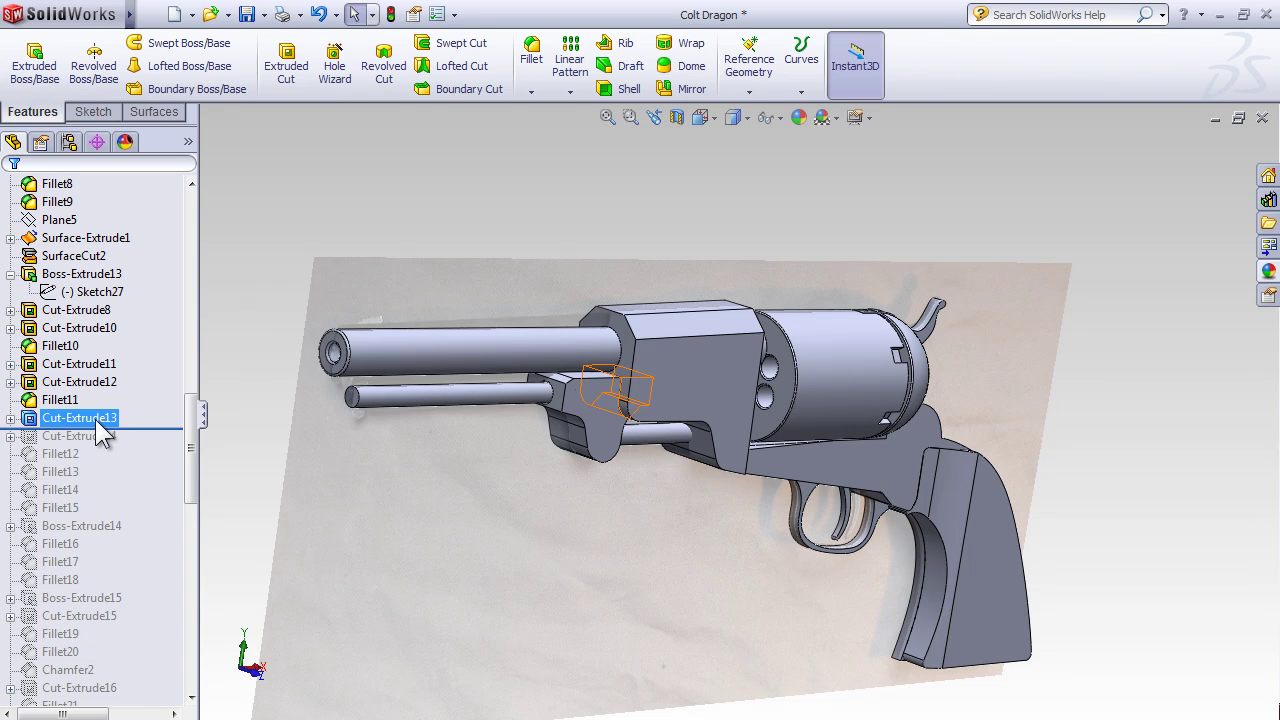
{"action": "left_click", "coordinate": [101, 428]}
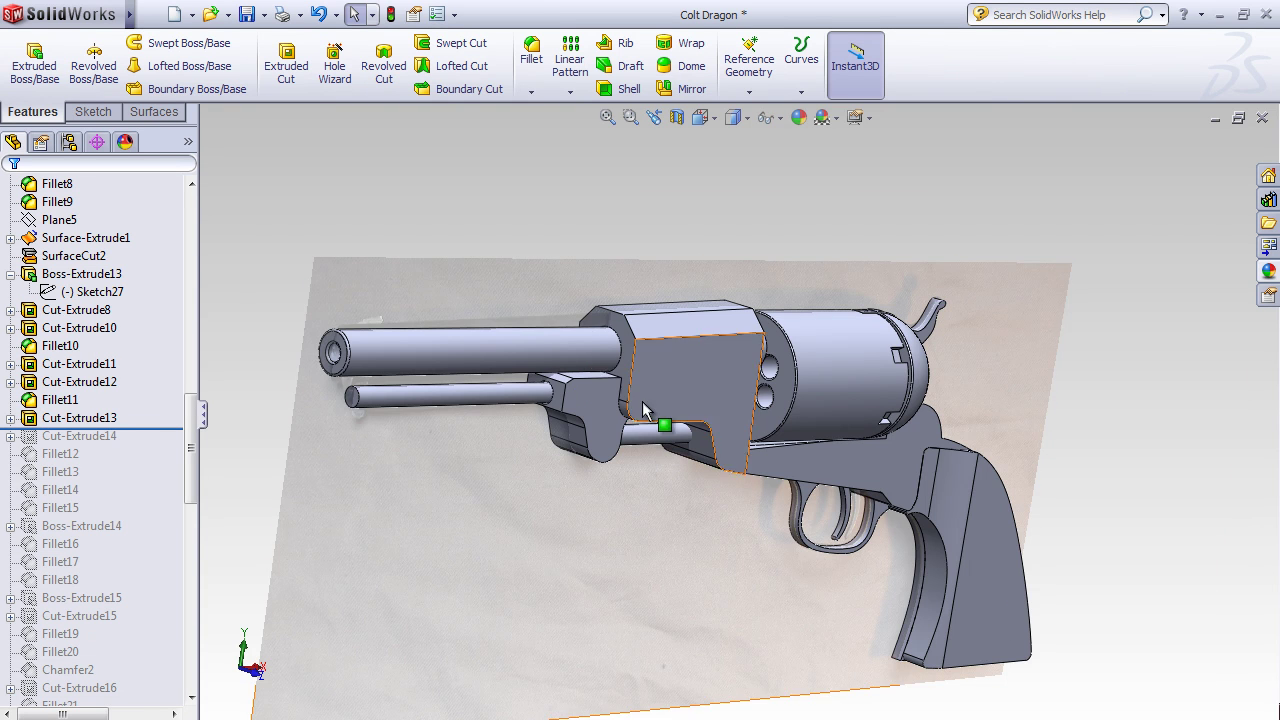
Examine the Cut-Extrude13 slot between the barrel housing and the lower block up close.
{"action": "scroll", "coordinate": [620, 380], "scroll_direction": "down", "scroll_amount": 5}
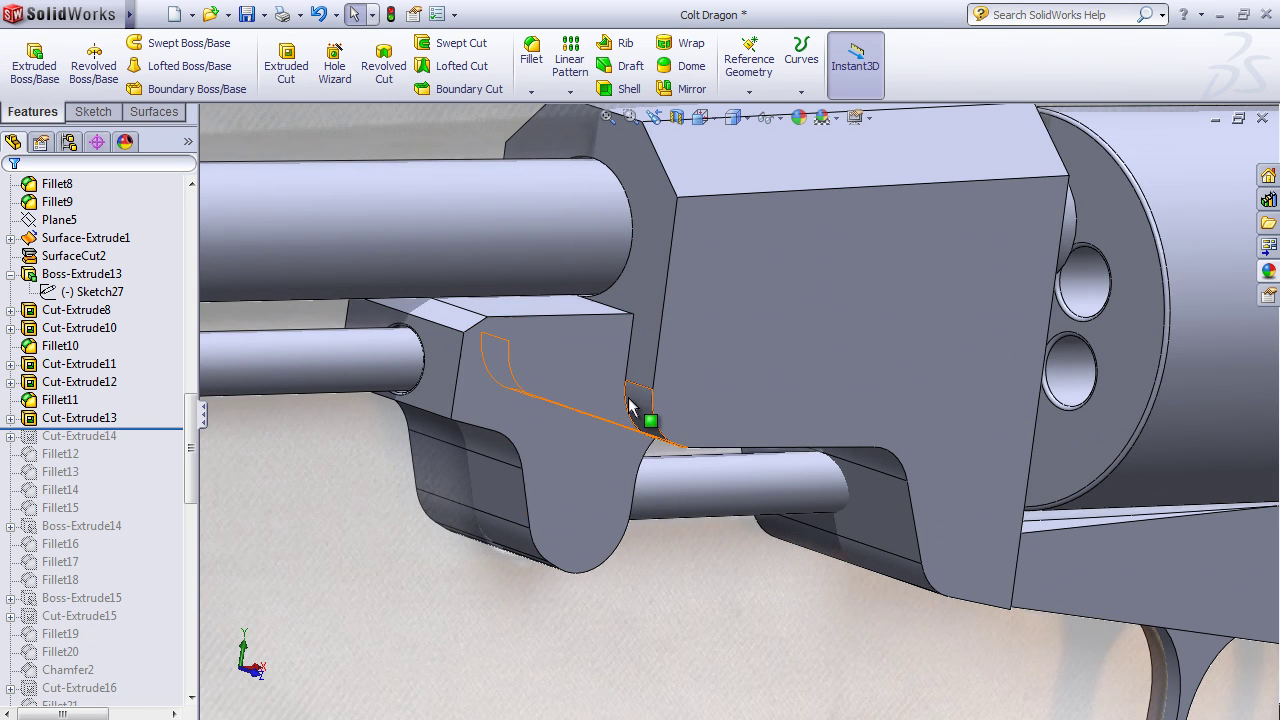
{"action": "scroll", "coordinate": [632, 350], "scroll_direction": "down", "scroll_amount": 6}
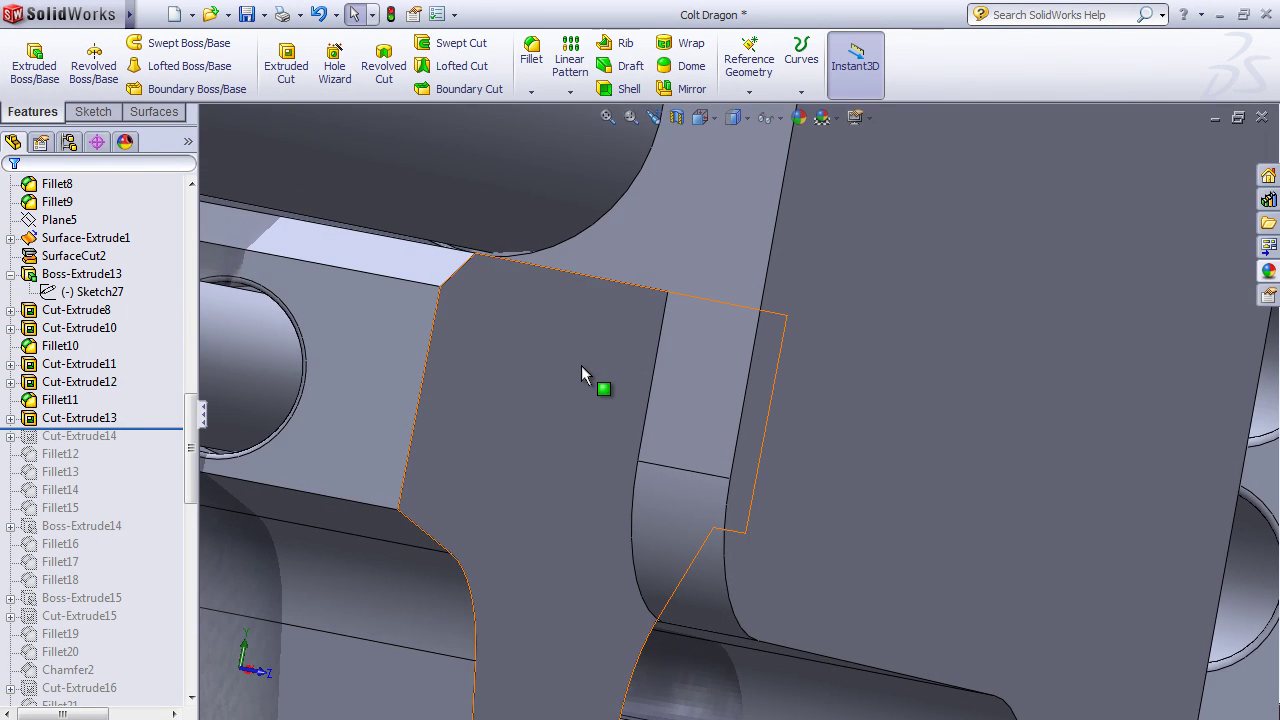
{"action": "scroll", "coordinate": [585, 372], "scroll_direction": "up", "scroll_amount": 10}
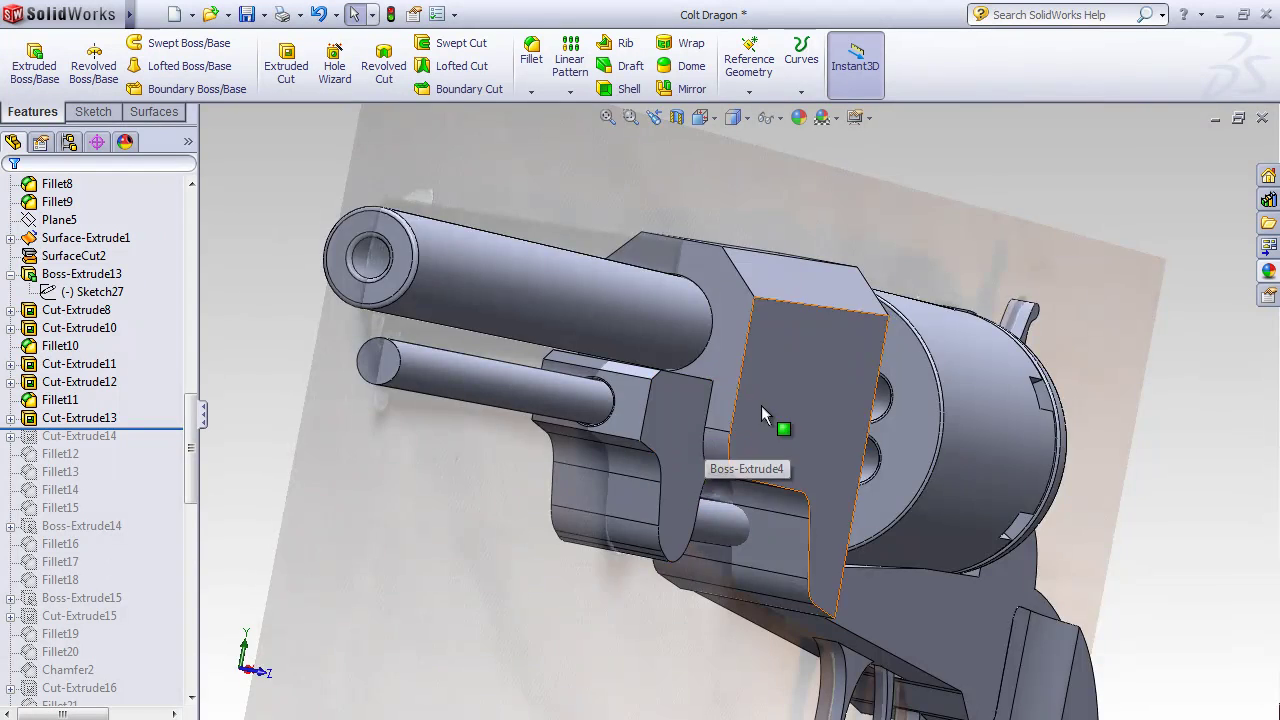
Roll the feature history forward through Cut-Extrude14 and inspect the opening it cuts around the rear section of the lower rod.
{"action": "scroll", "coordinate": [777, 423], "scroll_direction": "up", "scroll_amount": 5}
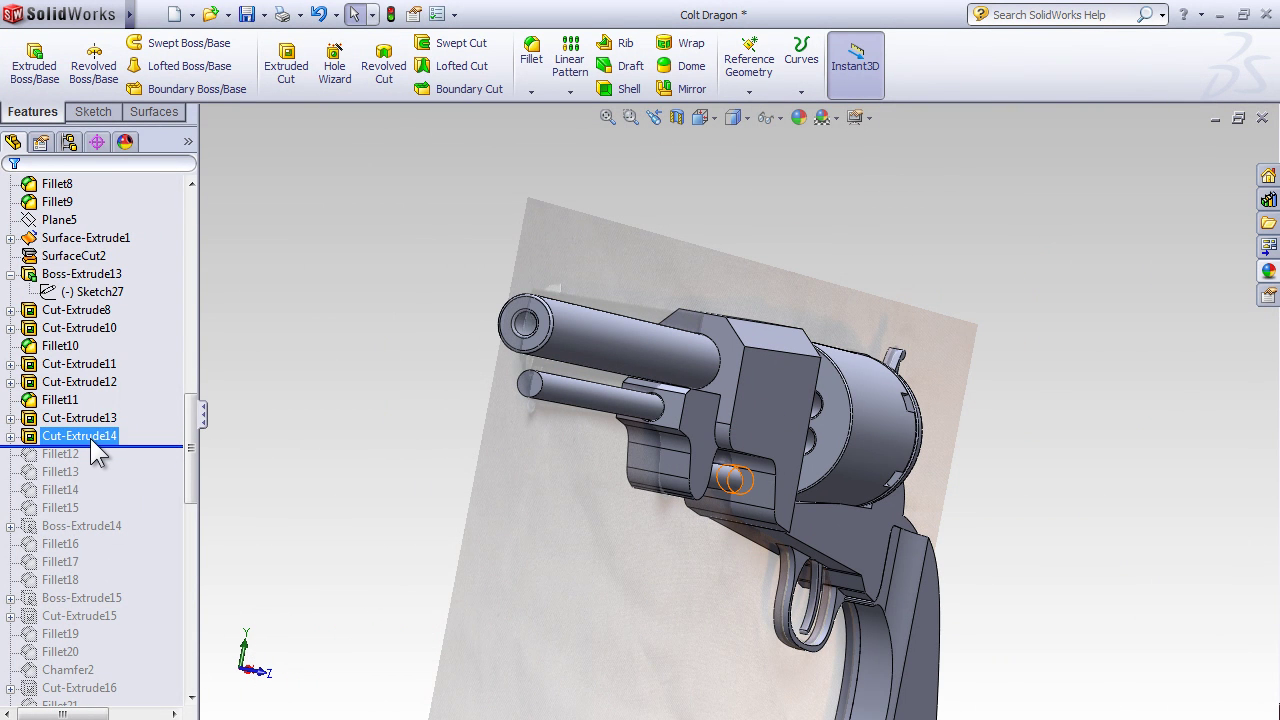
{"action": "left_click", "coordinate": [465, 453]}
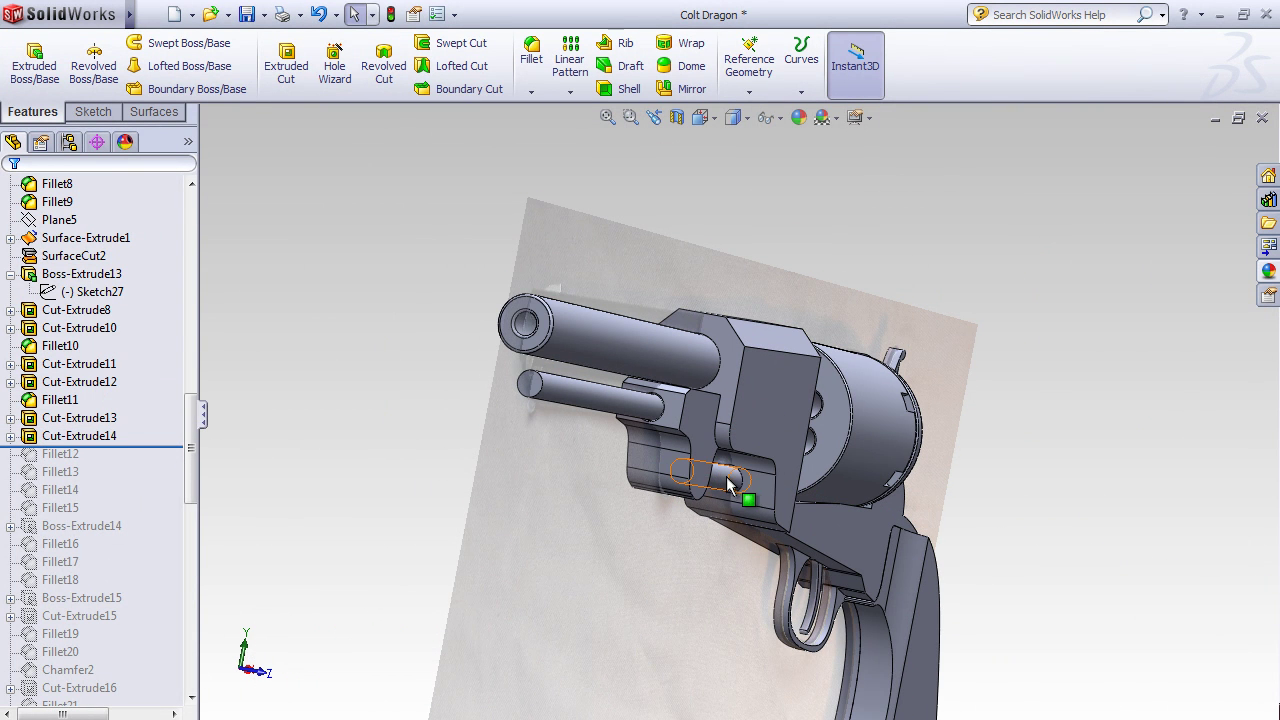
{"action": "scroll", "coordinate": [727, 484], "scroll_direction": "down", "scroll_amount": 6}
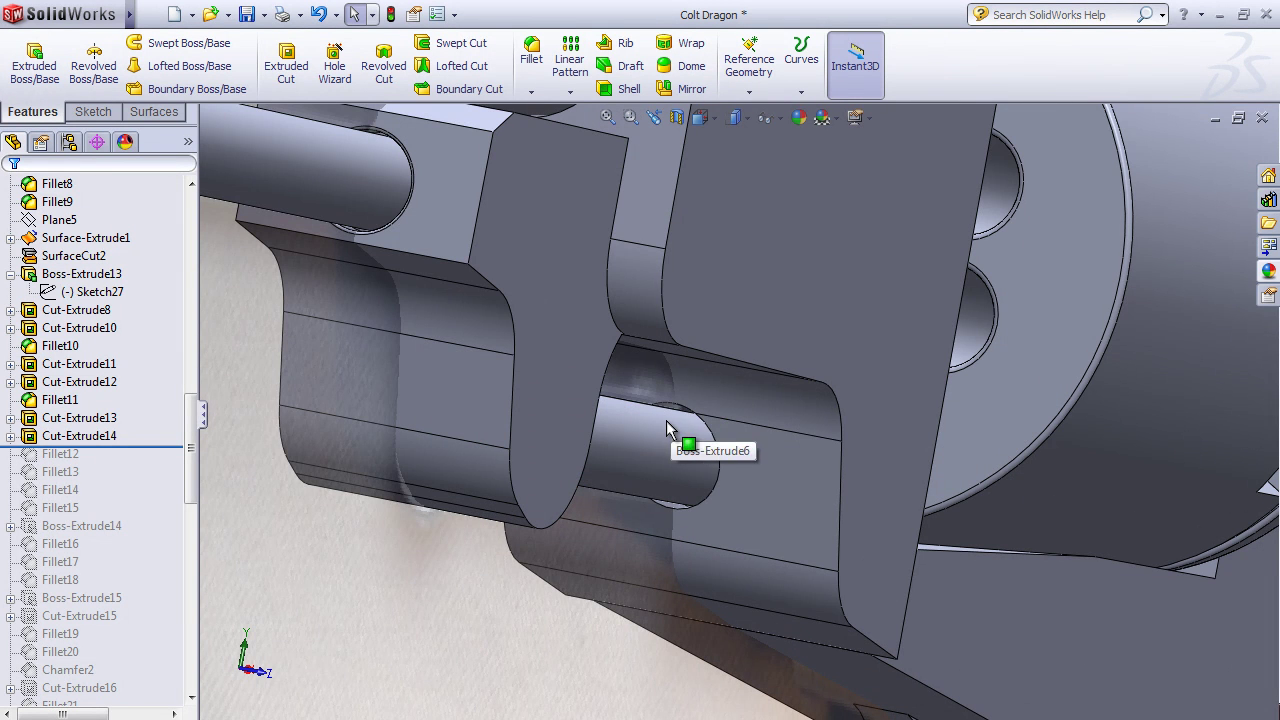
{"action": "scroll", "coordinate": [703, 452], "scroll_direction": "up", "scroll_amount": 10}
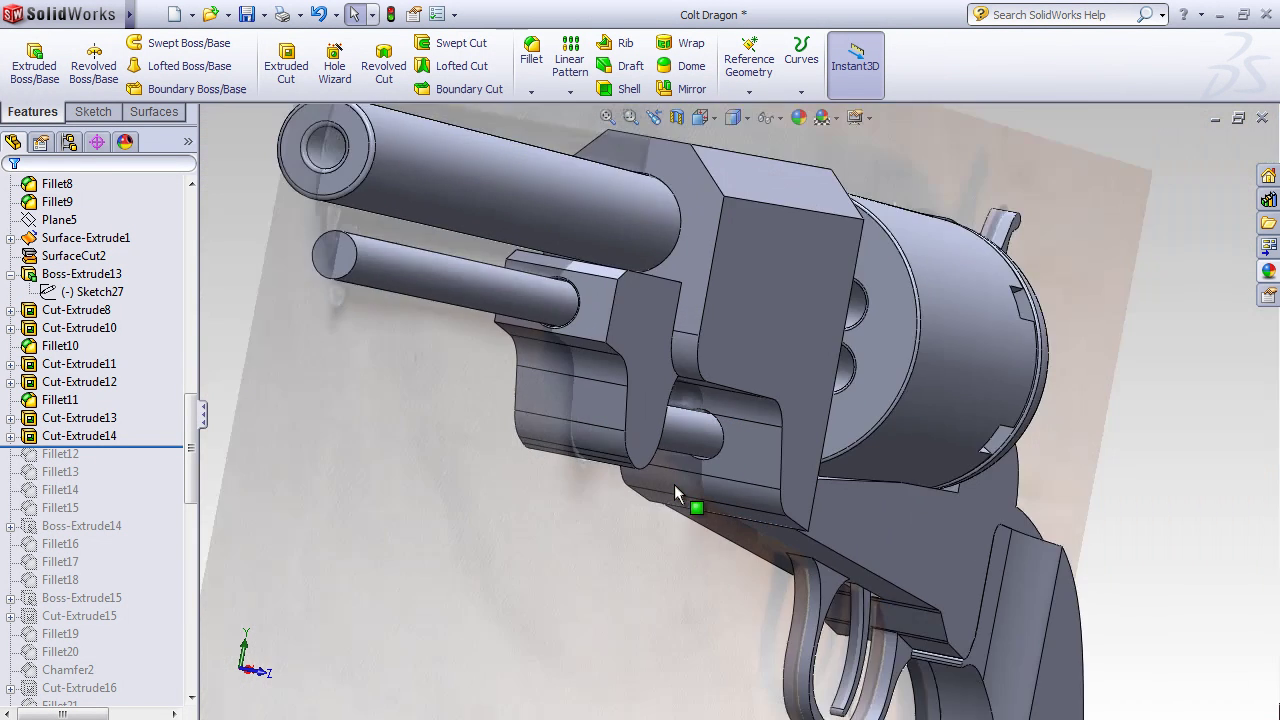
Roll the feature history forward through Fillet12 to Fillet15 and Boss-Extrude14, and inspect the front sight on the barrel.
{"action": "left_click_drag", "start_coordinate": [147, 450], "coordinate": [148, 537]}
{"action": "scroll", "coordinate": [142, 475], "scroll_direction": "down", "scroll_amount": 1}
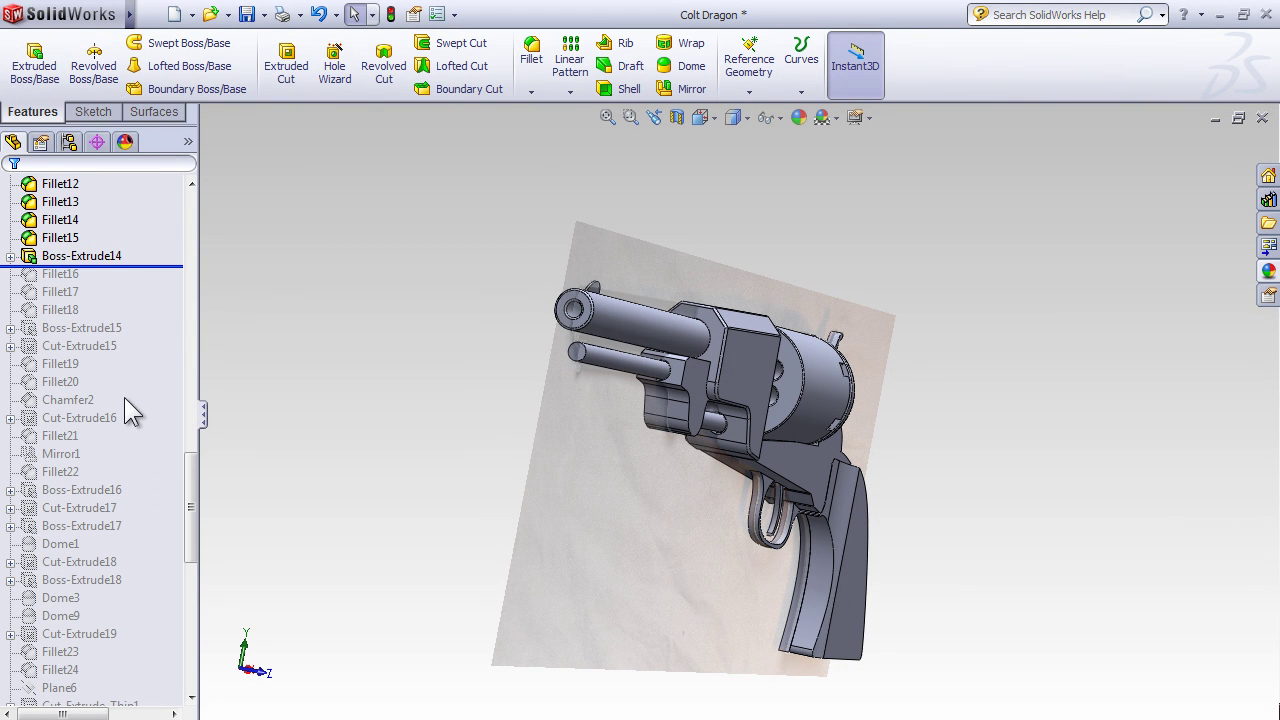
{"action": "left_click", "coordinate": [472, 307]}
{"action": "scroll", "coordinate": [592, 269], "scroll_direction": "down", "scroll_amount": 3}
{"action": "scroll", "coordinate": [592, 269], "scroll_direction": "down", "scroll_amount": 5}
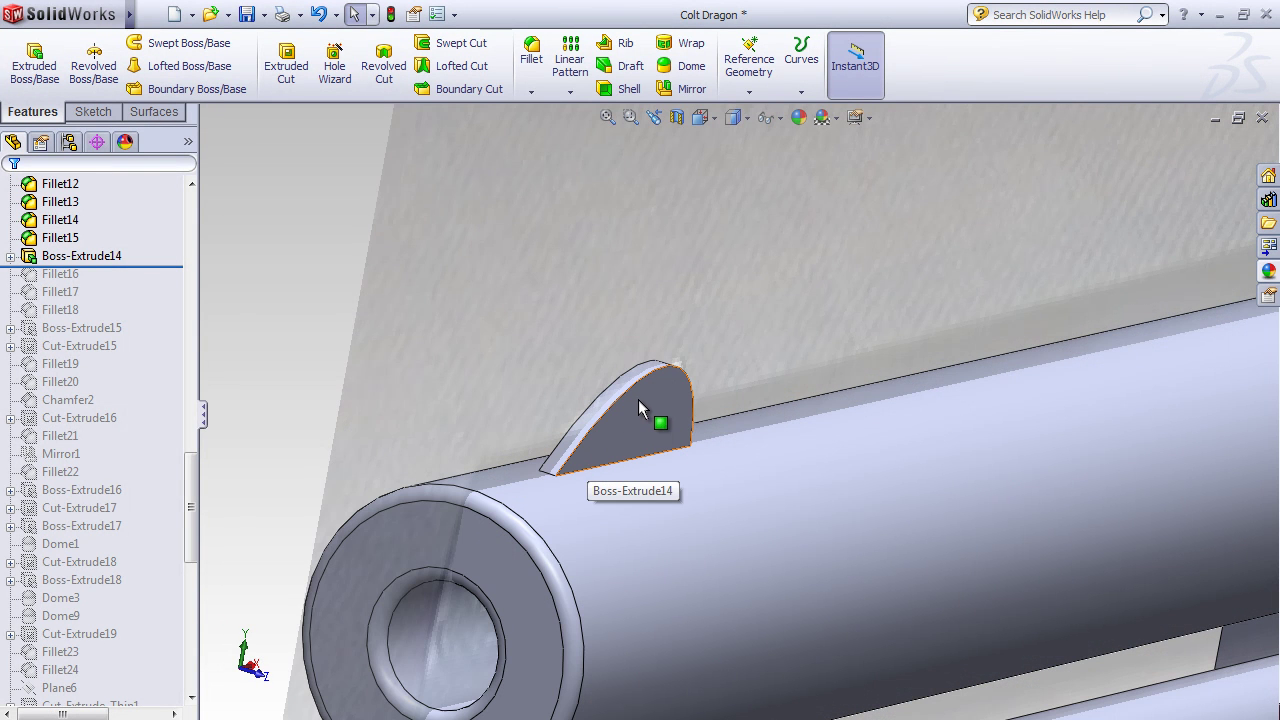
{"action": "scroll", "coordinate": [645, 401], "scroll_direction": "up", "scroll_amount": 5}
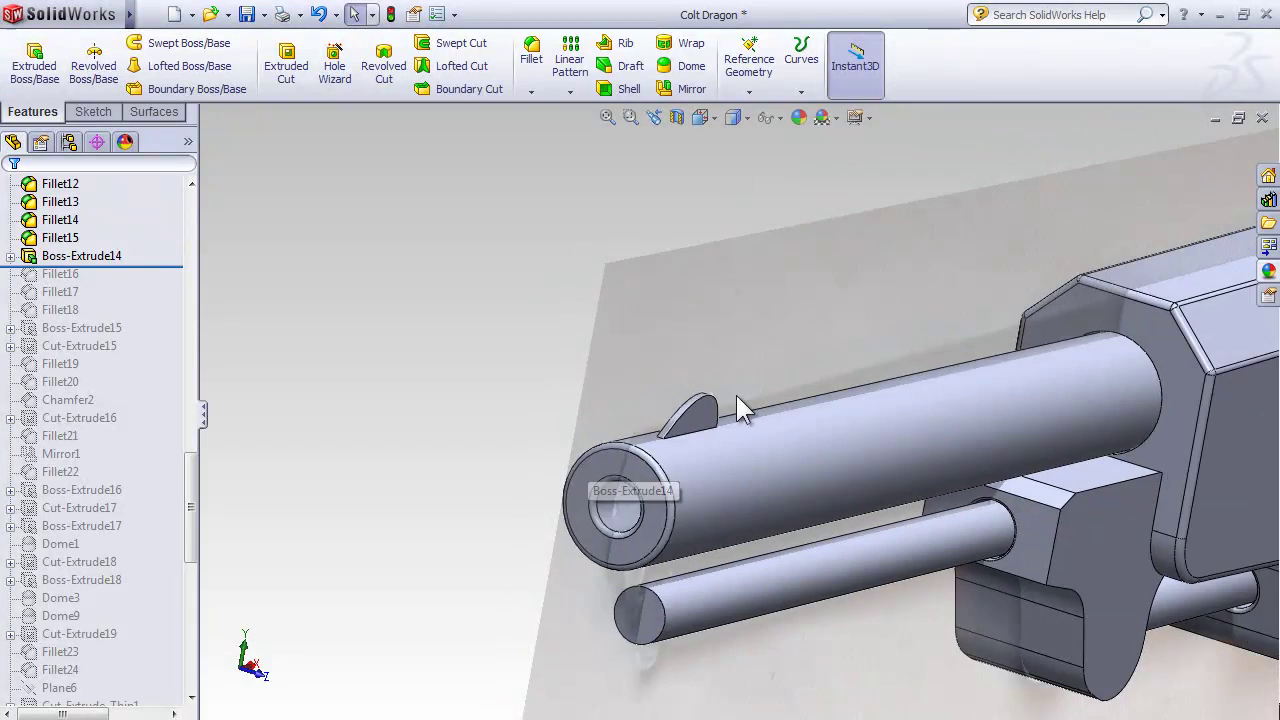
{"action": "scroll", "coordinate": [714, 414], "scroll_direction": "down", "scroll_amount": 1}
{"action": "scroll", "coordinate": [551, 398], "scroll_direction": "up", "scroll_amount": 7}
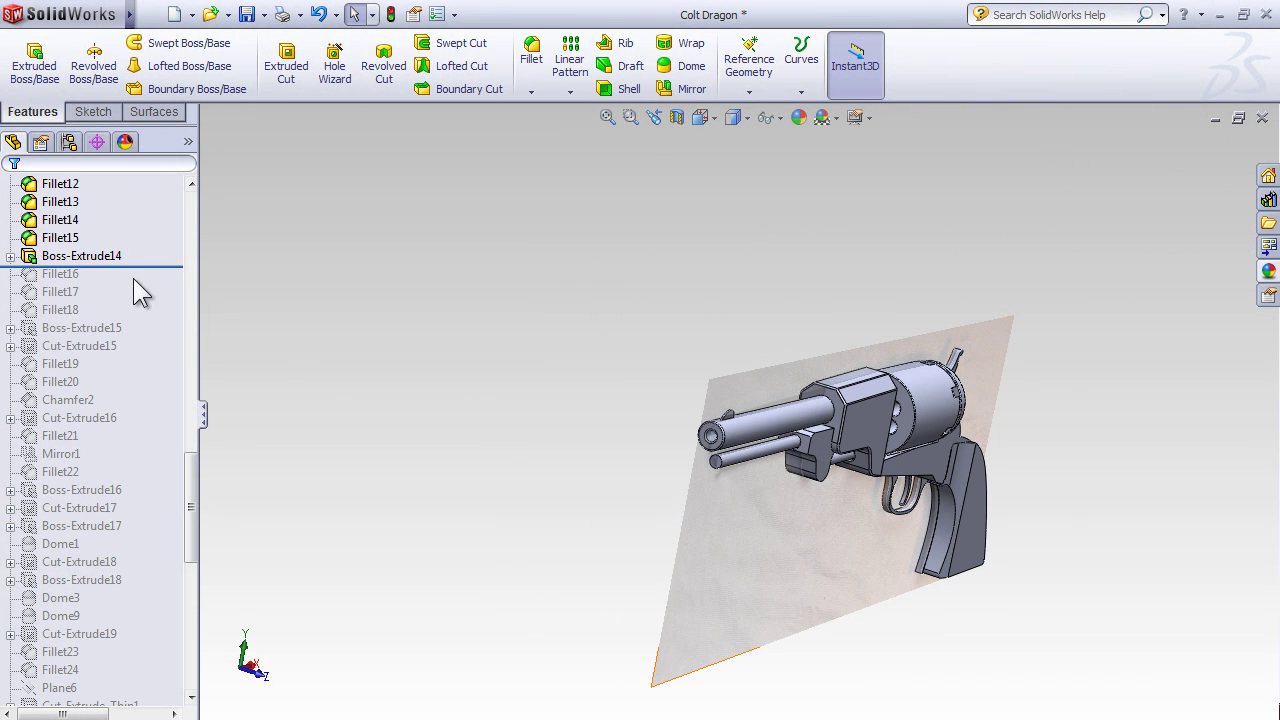
Roll the feature history forward through Fillet16 to Cut-Extrude15, and inspect the Boss-Extrude15 bracket below the muzzle and the cut rod end.
{"action": "left_click_drag", "start_coordinate": [135, 264], "coordinate": [146, 303]}
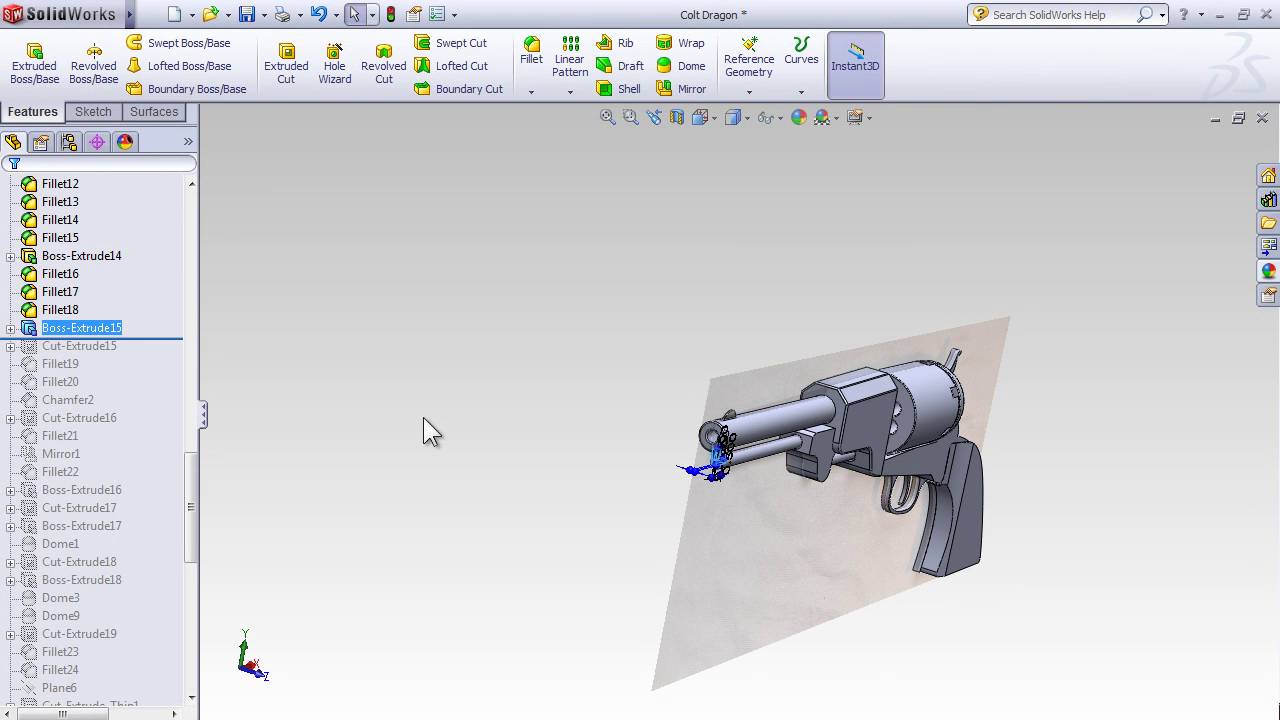
{"action": "scroll", "coordinate": [732, 448], "scroll_direction": "down", "scroll_amount": 10}
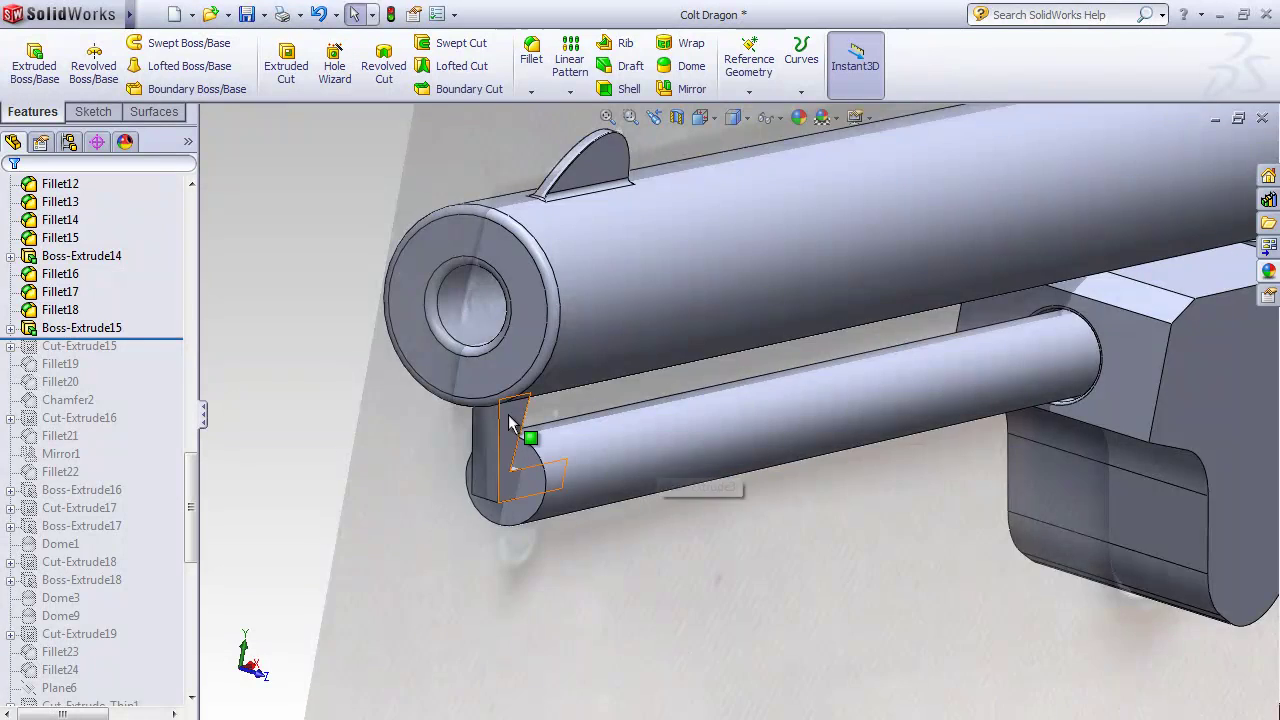
{"action": "scroll", "coordinate": [520, 440], "scroll_direction": "up", "scroll_amount": 5}
{"action": "scroll", "coordinate": [586, 457], "scroll_direction": "down", "scroll_amount": 3}
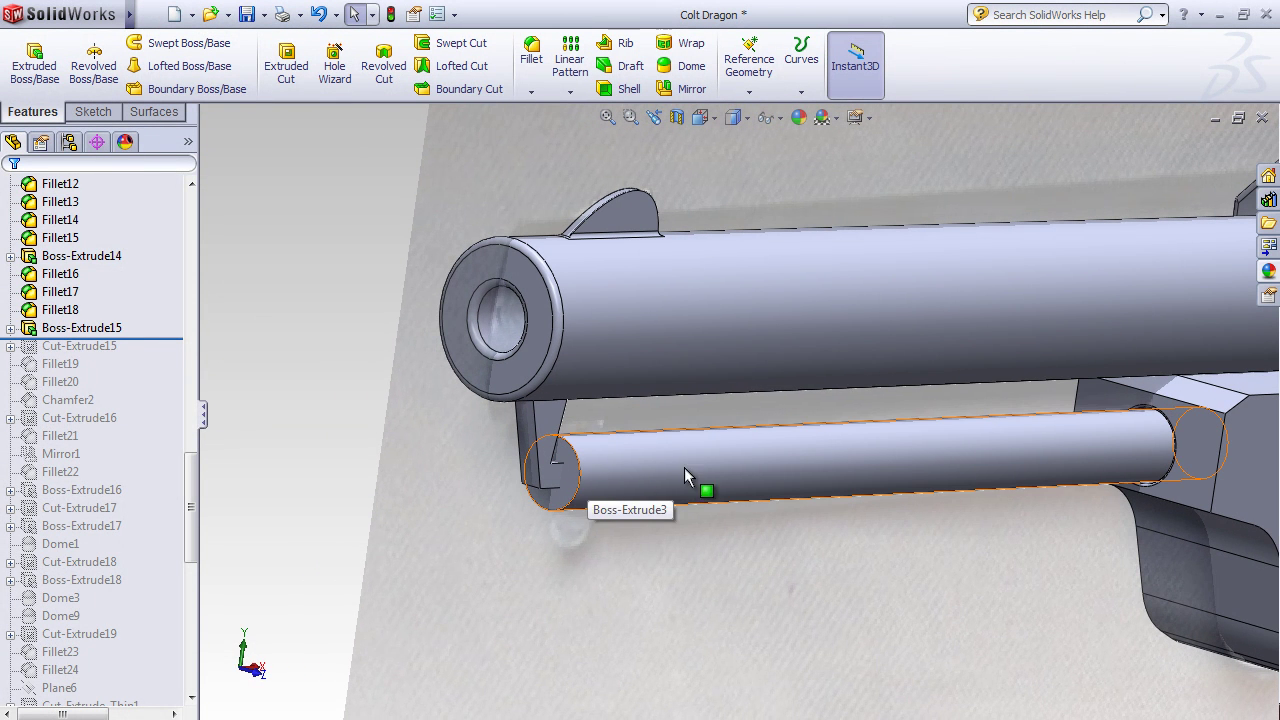
{"action": "scroll", "coordinate": [575, 483], "scroll_direction": "down", "scroll_amount": 3}
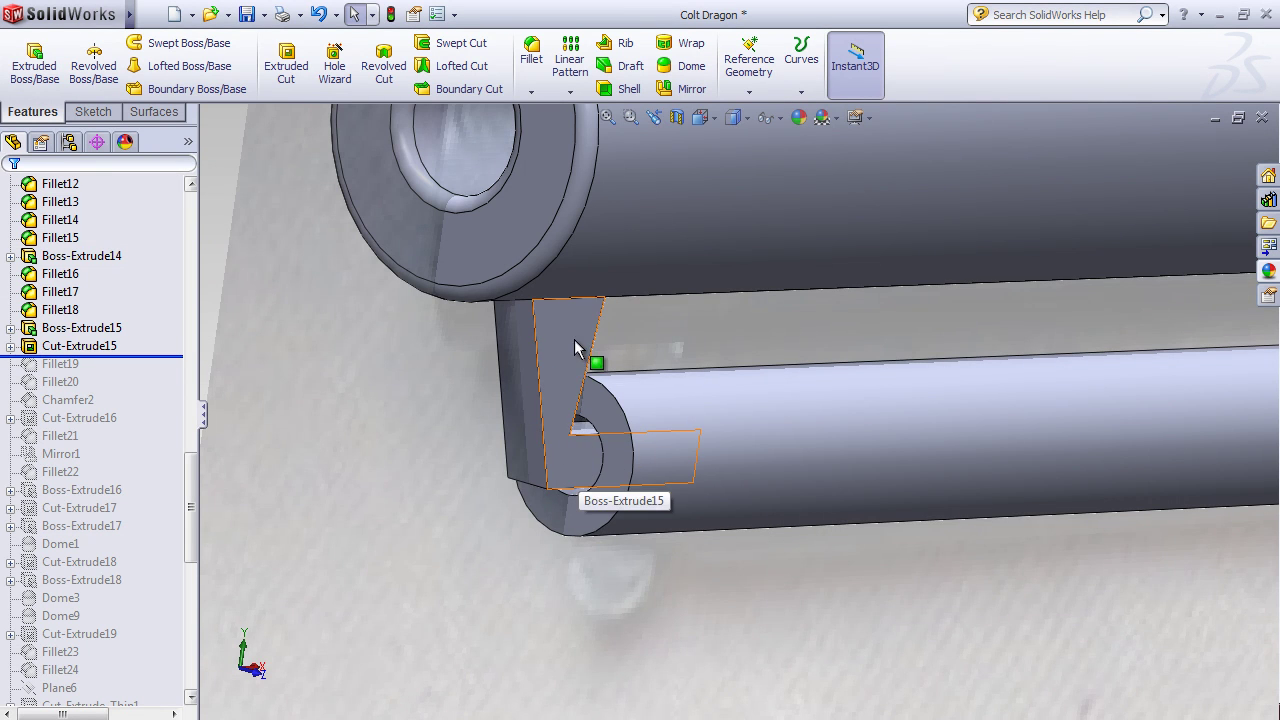
{"action": "scroll", "coordinate": [704, 429], "scroll_direction": "up", "scroll_amount": 6}
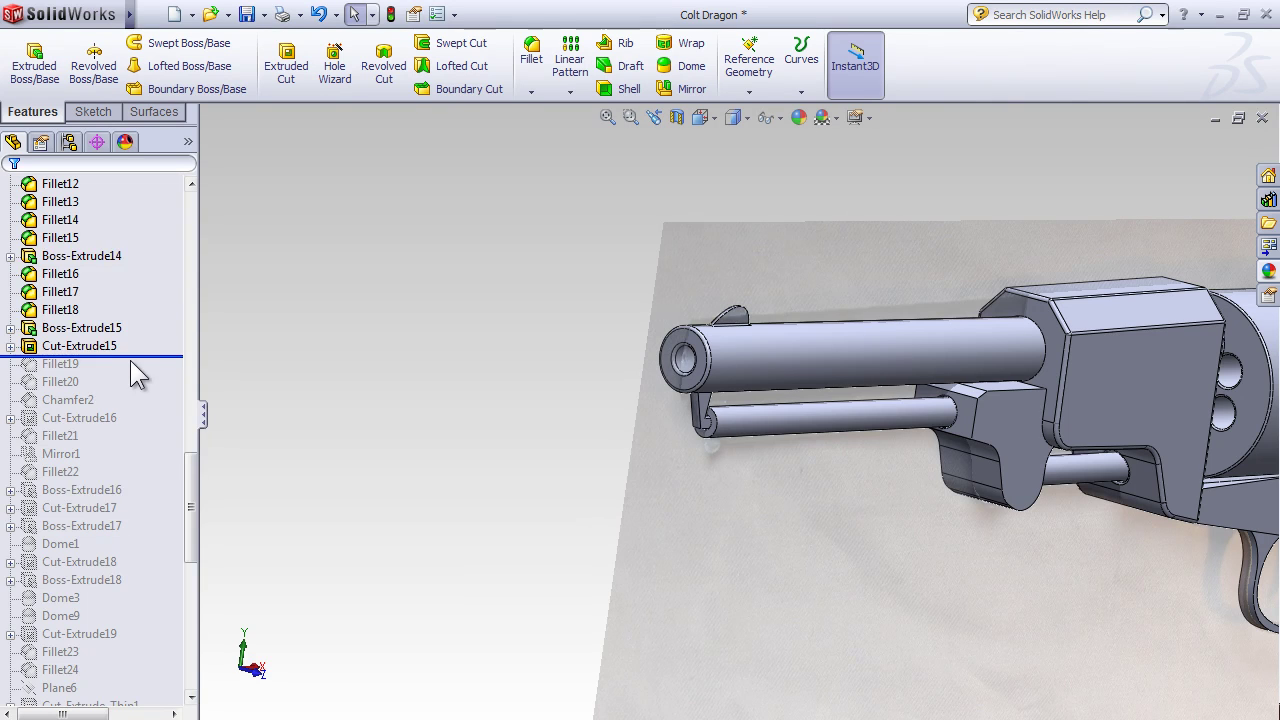
Roll the feature history forward through Fillet19, Fillet20 and Chamfer2, and highlight Fillet19 on the model.
{"action": "scroll", "coordinate": [127, 375], "scroll_direction": "down", "scroll_amount": 2}
{"action": "left_click_drag", "start_coordinate": [147, 251], "coordinate": [147, 296]}
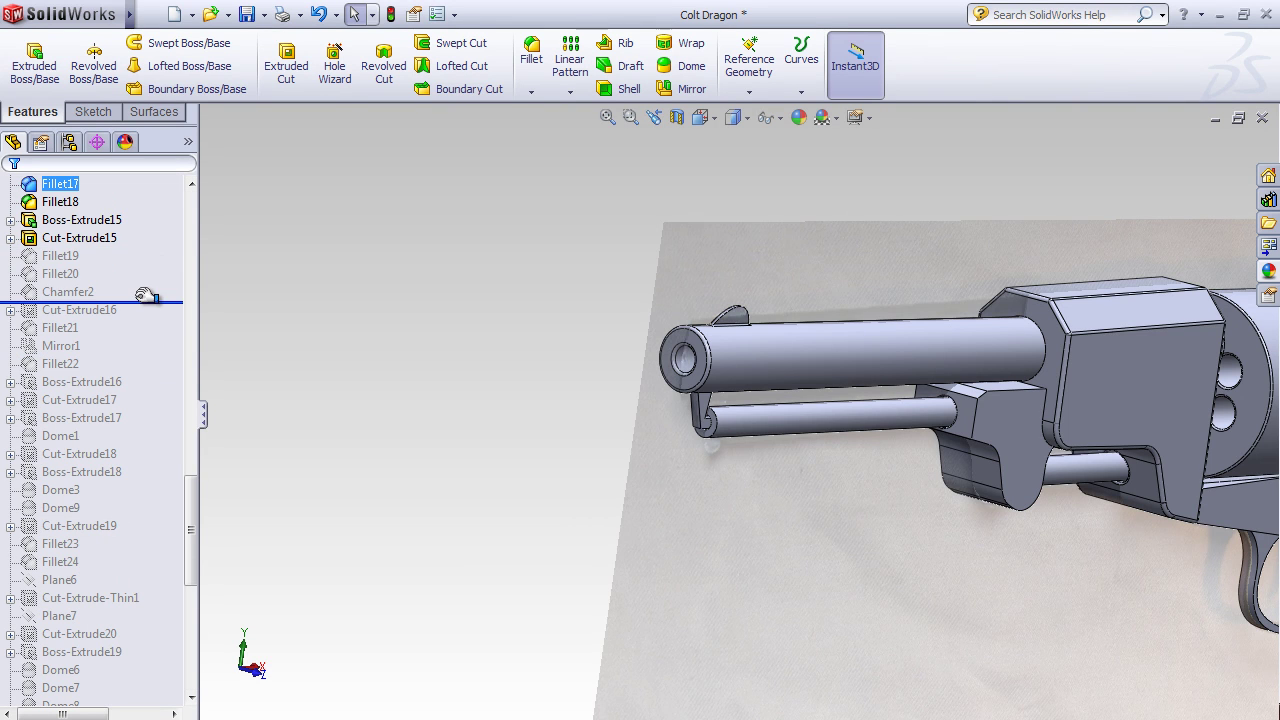
{"action": "scroll", "coordinate": [488, 381], "scroll_direction": "up", "scroll_amount": 5}
{"action": "scroll", "coordinate": [902, 446], "scroll_direction": "down", "scroll_amount": 3}
{"action": "left_click", "coordinate": [64, 265]}
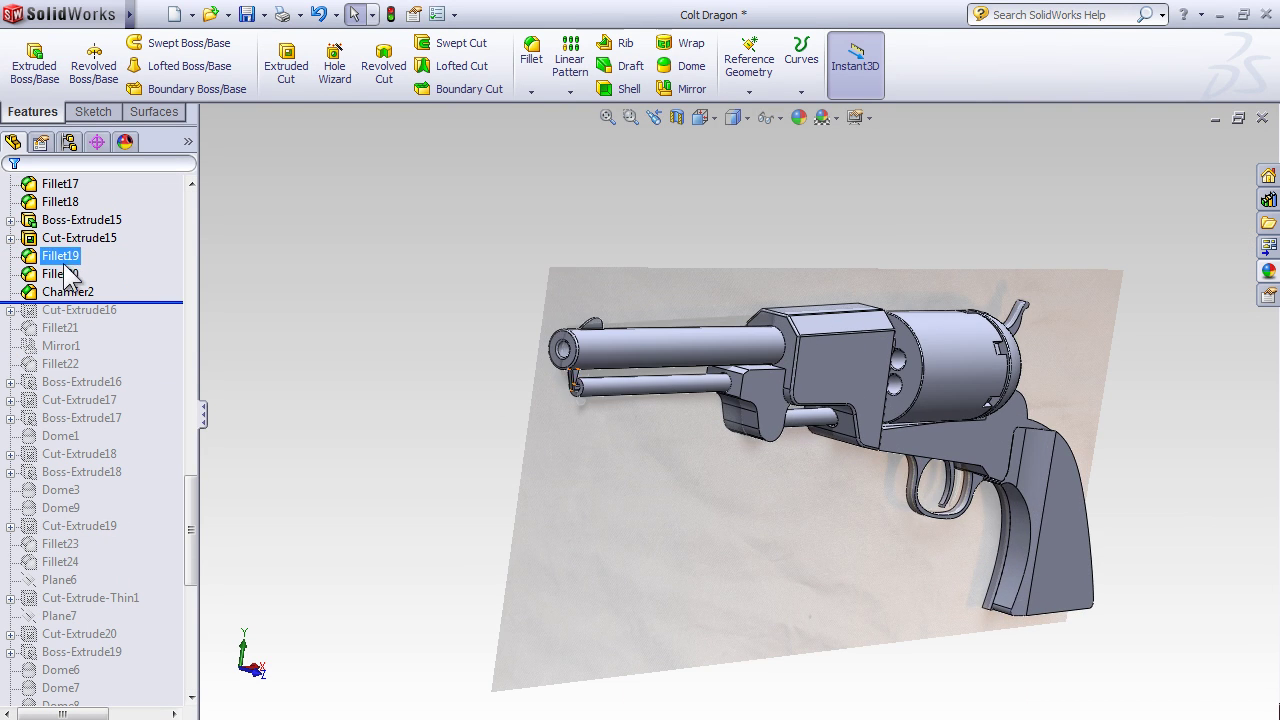
{"action": "scroll", "coordinate": [730, 405], "scroll_direction": "down", "scroll_amount": 5}
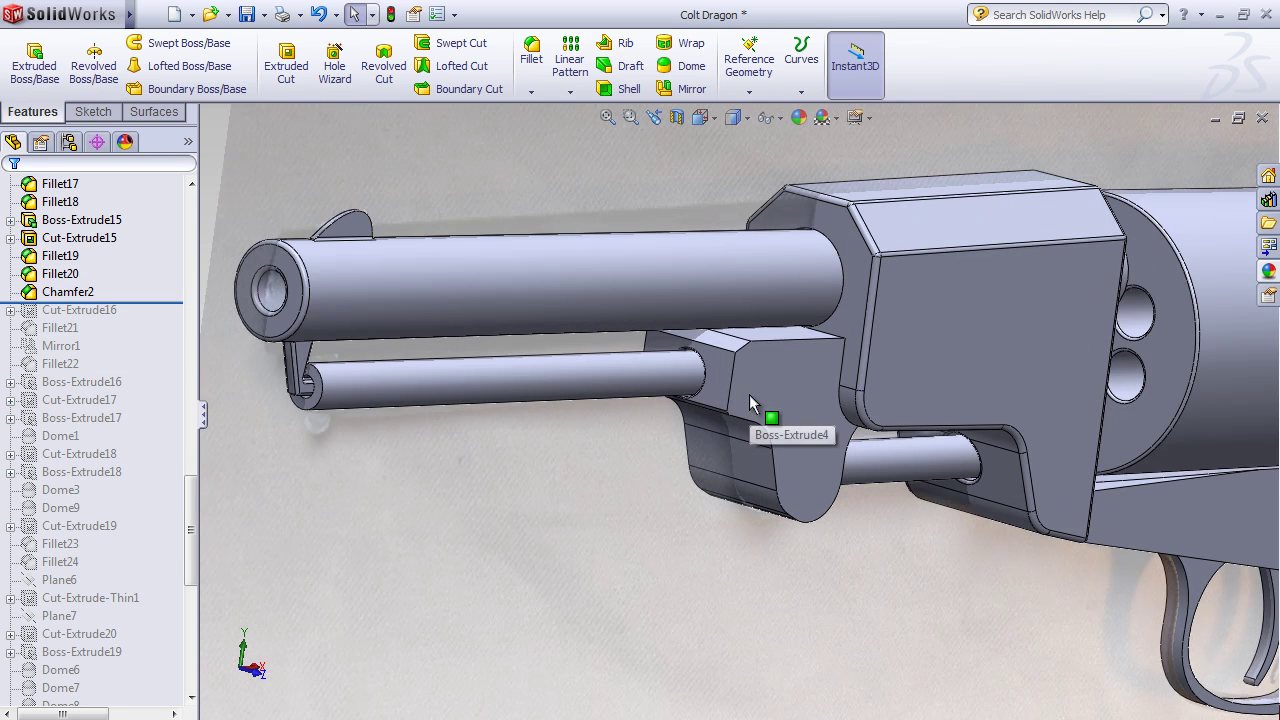
Roll the feature history forward through Cut-Extrude16 and examine its highlighted cut in the frame behind the cylinder.
{"action": "left_click_drag", "start_coordinate": [157, 303], "coordinate": [120, 322]}
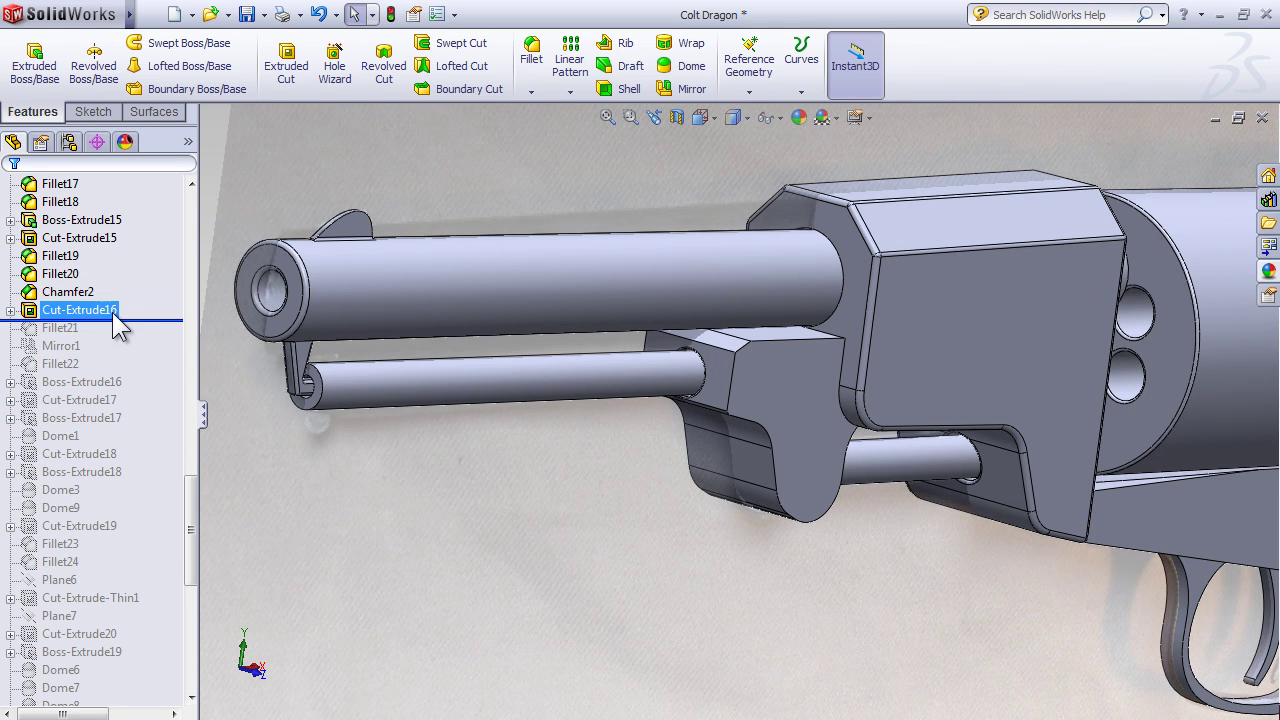
{"action": "scroll", "coordinate": [716, 487], "scroll_direction": "up", "scroll_amount": 5}
{"action": "scroll", "coordinate": [988, 415], "scroll_direction": "down", "scroll_amount": 10}
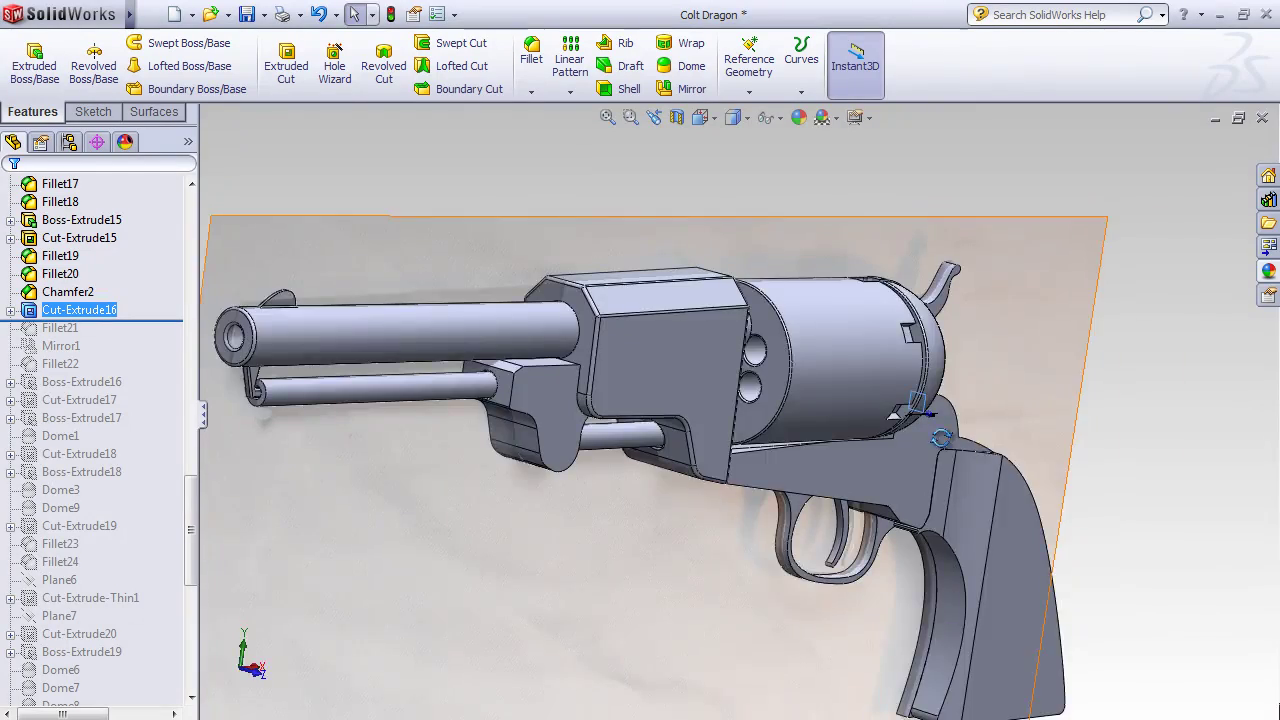
{"action": "middle_click_drag", "start_coordinate": [953, 432], "coordinate": [905, 467]}
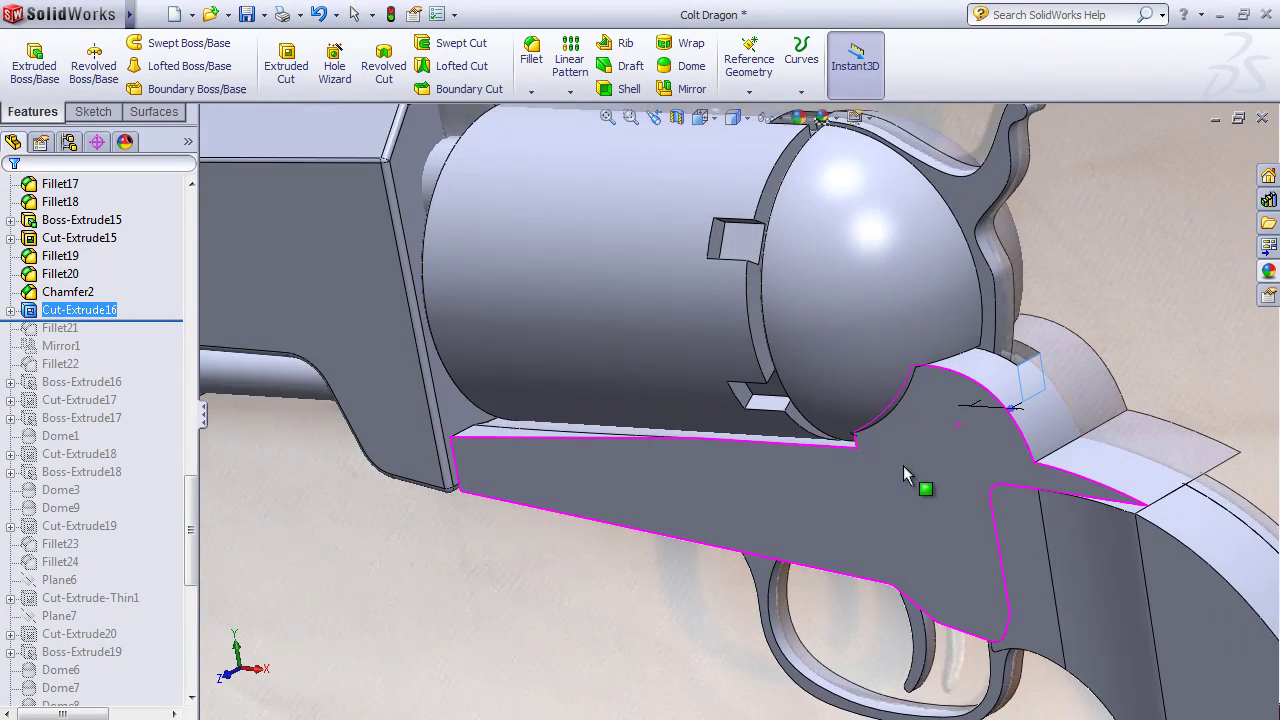
{"action": "scroll", "coordinate": [1020, 366], "scroll_direction": "down", "scroll_amount": 2}
{"action": "mouse_move", "coordinate": [1022, 362]}
{"action": "middle_mouse_down"}
{"action": "mouse_move", "coordinate": [1024, 426]}
{"action": "mouse_move", "coordinate": [1012, 378]}
{"action": "middle_mouse_up"}
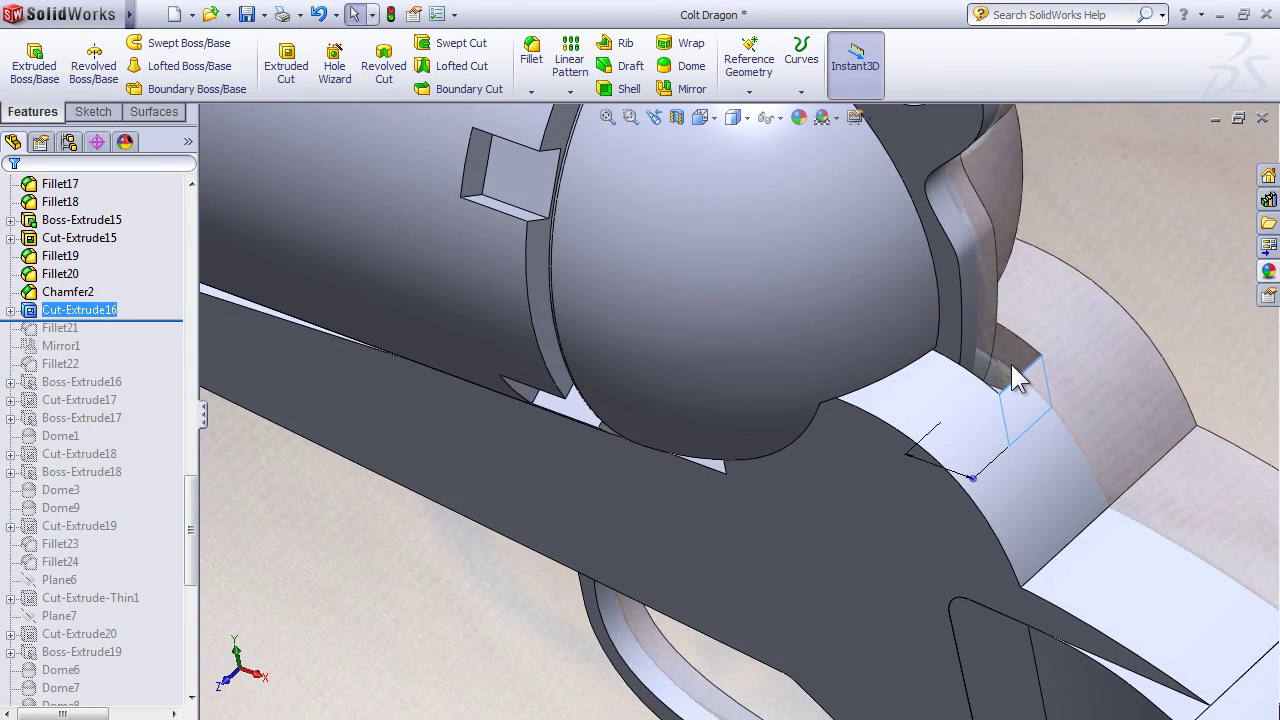
{"action": "scroll", "coordinate": [946, 211], "scroll_direction": "up", "scroll_amount": 5}
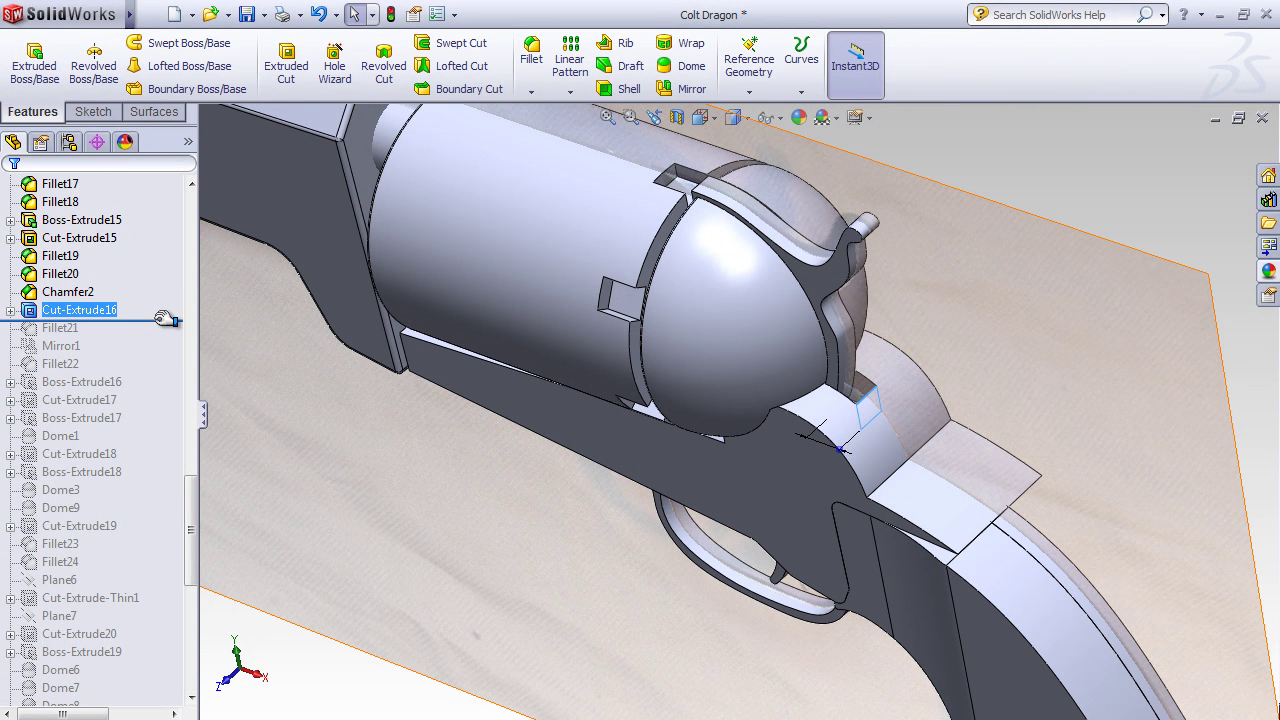
Roll the feature history forward through Fillet21 and Mirror1, and inspect the mirrored grip half from above and from the side.
{"action": "left_click_drag", "start_coordinate": [168, 328], "coordinate": [168, 332]}
{"action": "scroll", "coordinate": [620, 500], "scroll_direction": "up", "scroll_amount": 2}
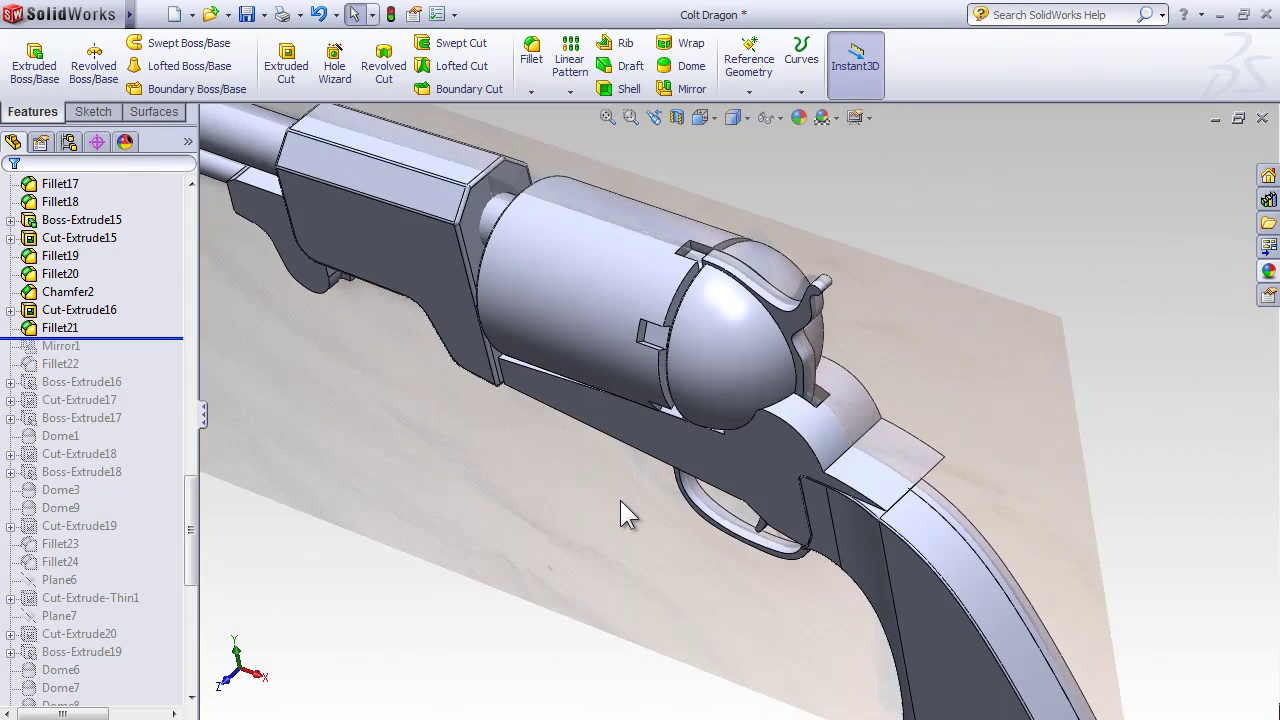
{"action": "middle_click_drag", "start_coordinate": [752, 508], "coordinate": [603, 551]}
{"action": "middle_click_drag", "start_coordinate": [528, 572], "coordinate": [528, 522]}
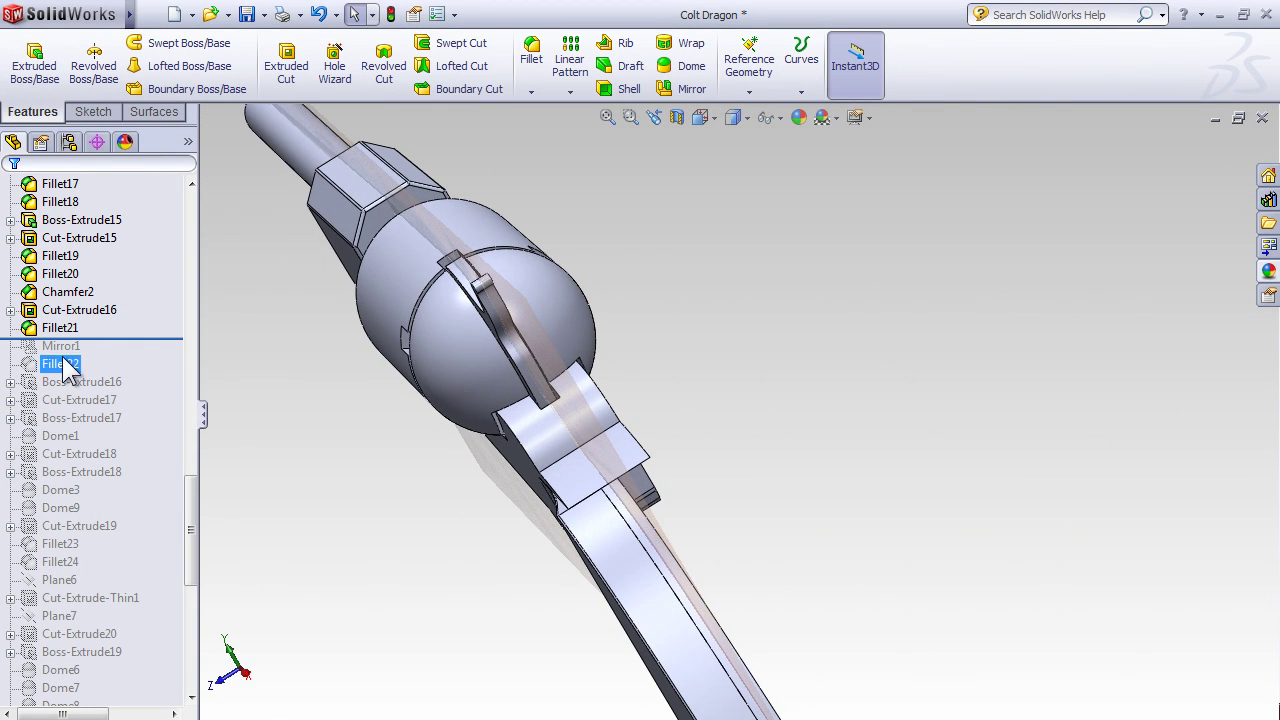
{"action": "left_click_drag", "start_coordinate": [125, 338], "coordinate": [126, 356]}
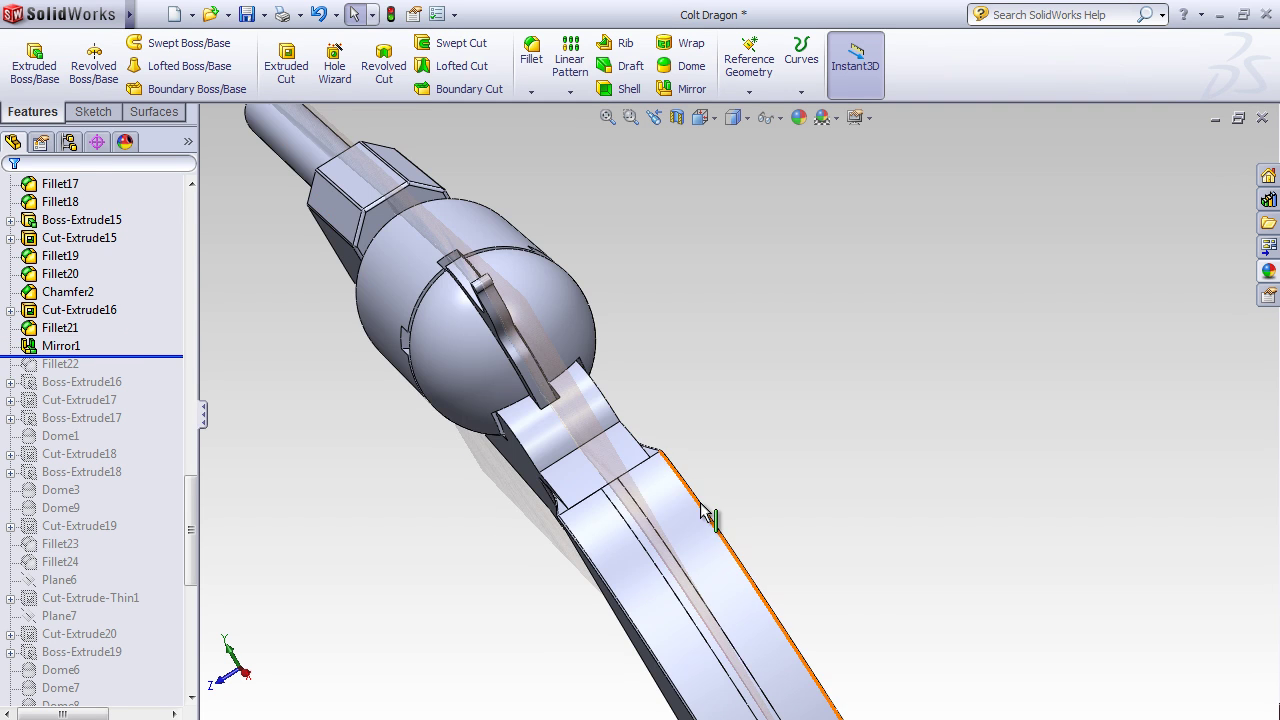
{"action": "scroll", "coordinate": [620, 540], "scroll_direction": "up", "scroll_amount": 3}
{"action": "middle_click_drag", "start_coordinate": [568, 492], "coordinate": [630, 480]}
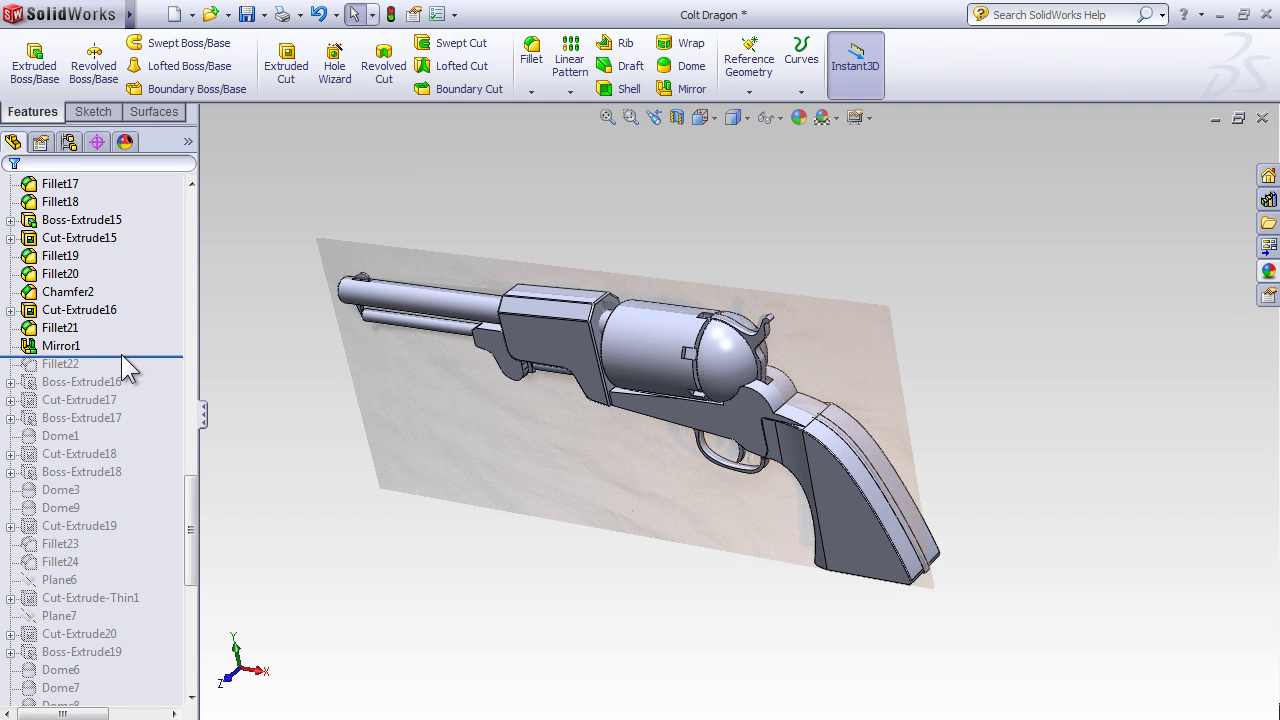
Roll the feature history forward through Fillet22 and Boss-Extrude16, and inspect the highlighted Boss-Extrude16 at the front end of the lower rod.
{"action": "left_click_drag", "start_coordinate": [135, 356], "coordinate": [140, 376]}
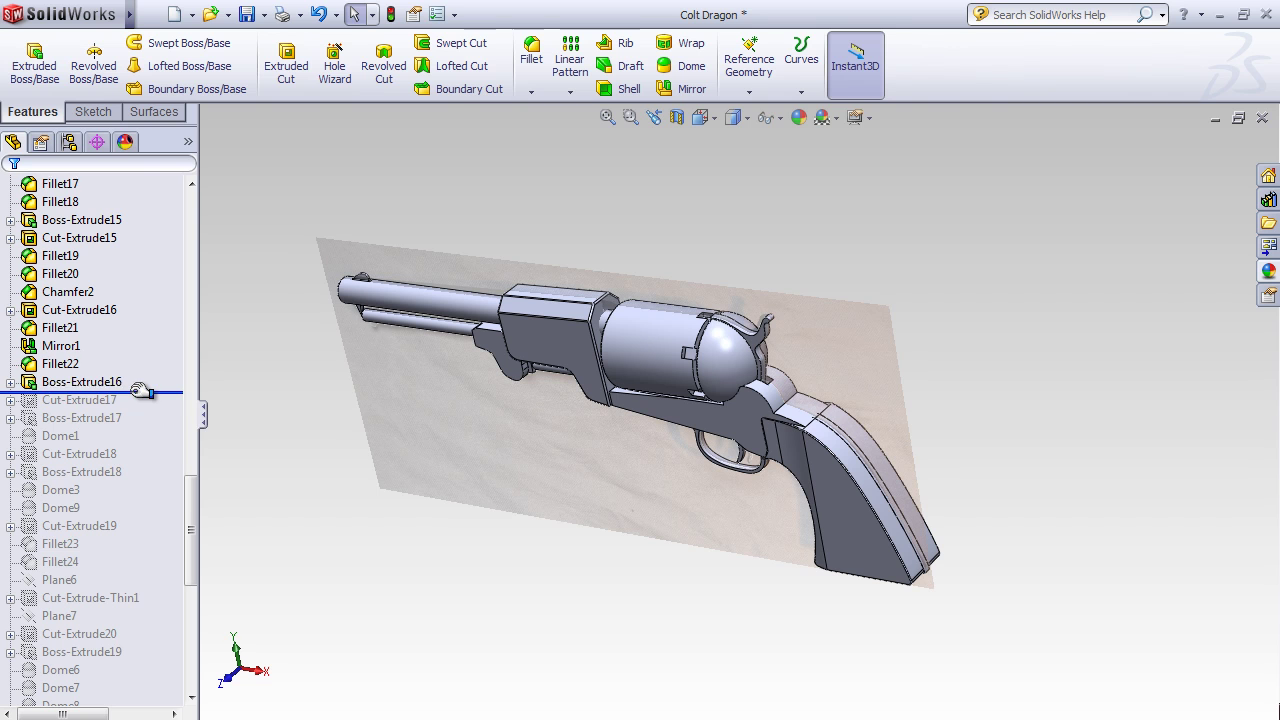
{"action": "left_click", "coordinate": [95, 384]}
{"action": "middle_click_drag", "start_coordinate": [452, 356], "coordinate": [490, 322]}
{"action": "scroll", "coordinate": [334, 325], "scroll_direction": "down", "scroll_amount": 5}
{"action": "scroll", "coordinate": [304, 307], "scroll_direction": "down", "scroll_amount": 2}
{"action": "scroll", "coordinate": [304, 307], "scroll_direction": "up", "scroll_amount": 1}
{"action": "middle_click_drag", "start_coordinate": [306, 308], "coordinate": [644, 382], "text": "ctrl"}
{"action": "scroll", "coordinate": [515, 395], "scroll_direction": "down", "scroll_amount": 3}
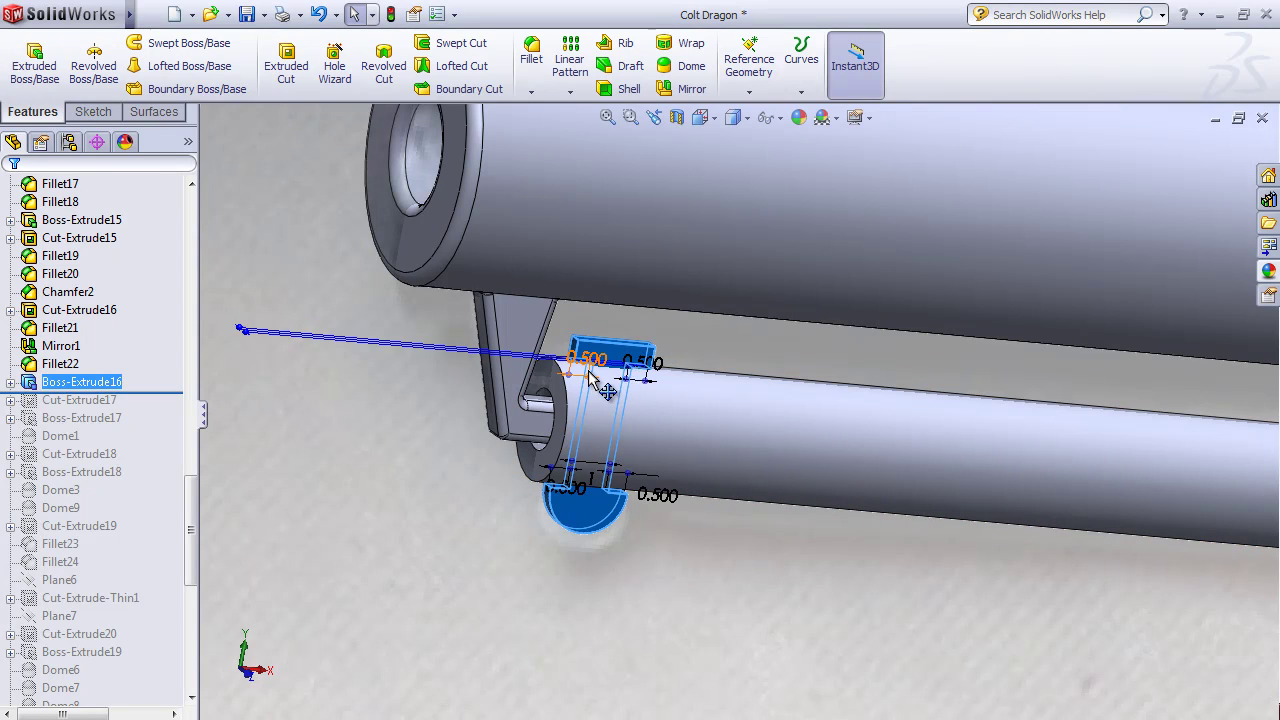
Expand Boss-Extrude16 and highlight its Sketch38 on the model.
{"action": "left_click", "coordinate": [11, 382]}
{"action": "left_click", "coordinate": [88, 400]}
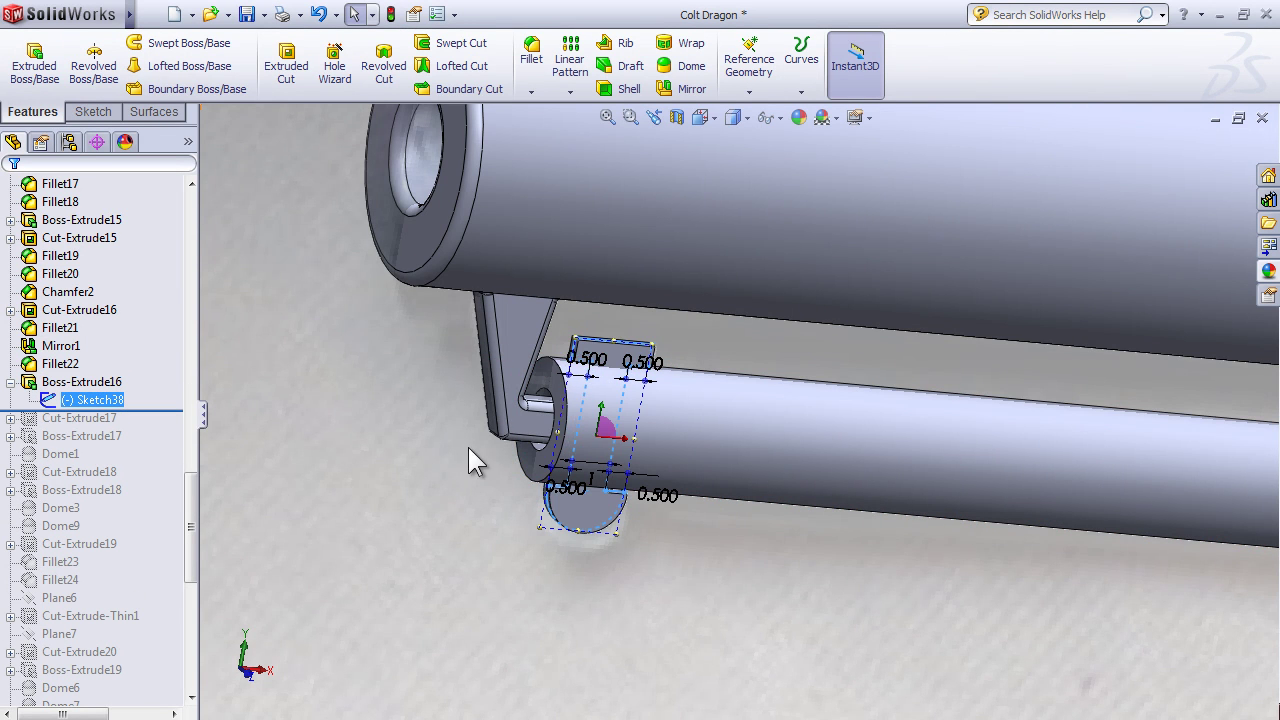
Roll the feature history forward through Cut-Extrude17 and inspect the small notches it cuts where Boss-Extrude16 meets the lower rod's front end.
{"action": "middle_click_drag", "start_coordinate": [562, 488], "coordinate": [614, 371]}
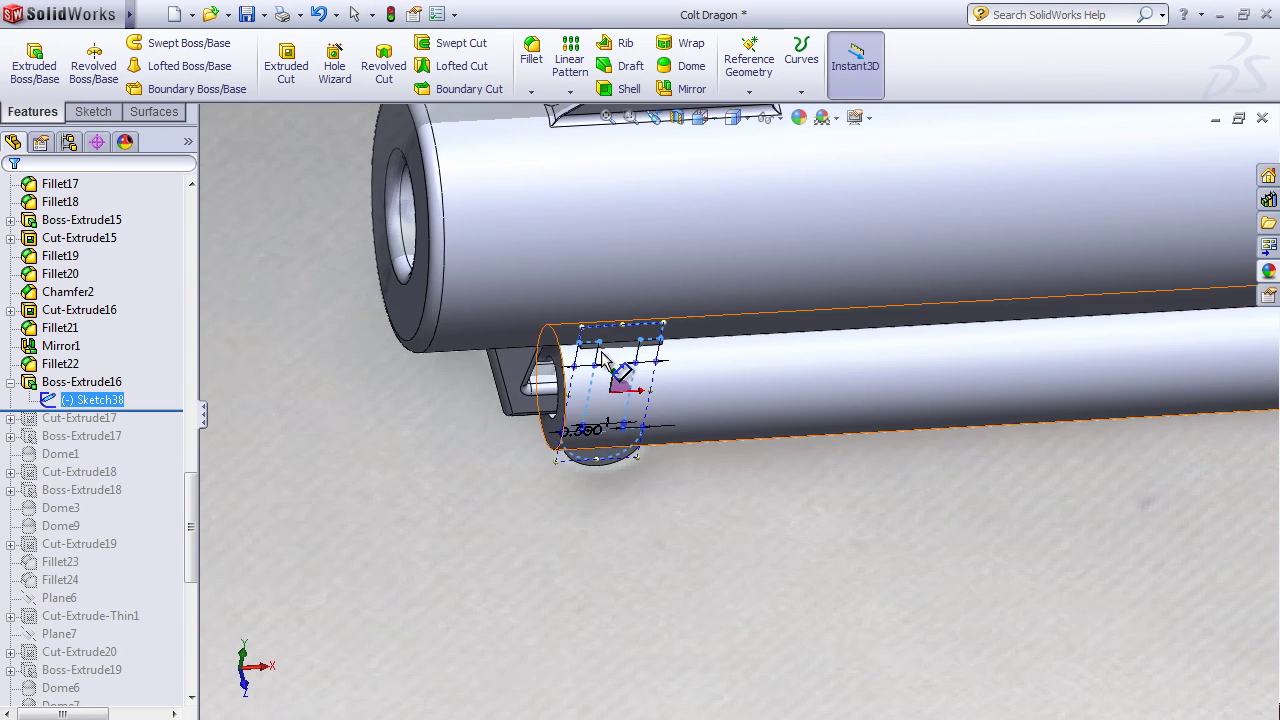
{"action": "middle_click_drag", "start_coordinate": [586, 206], "coordinate": [650, 250]}
{"action": "scroll", "coordinate": [502, 557], "scroll_direction": "up", "scroll_amount": 1}
{"action": "scroll", "coordinate": [502, 557], "scroll_direction": "up", "scroll_amount": 5}
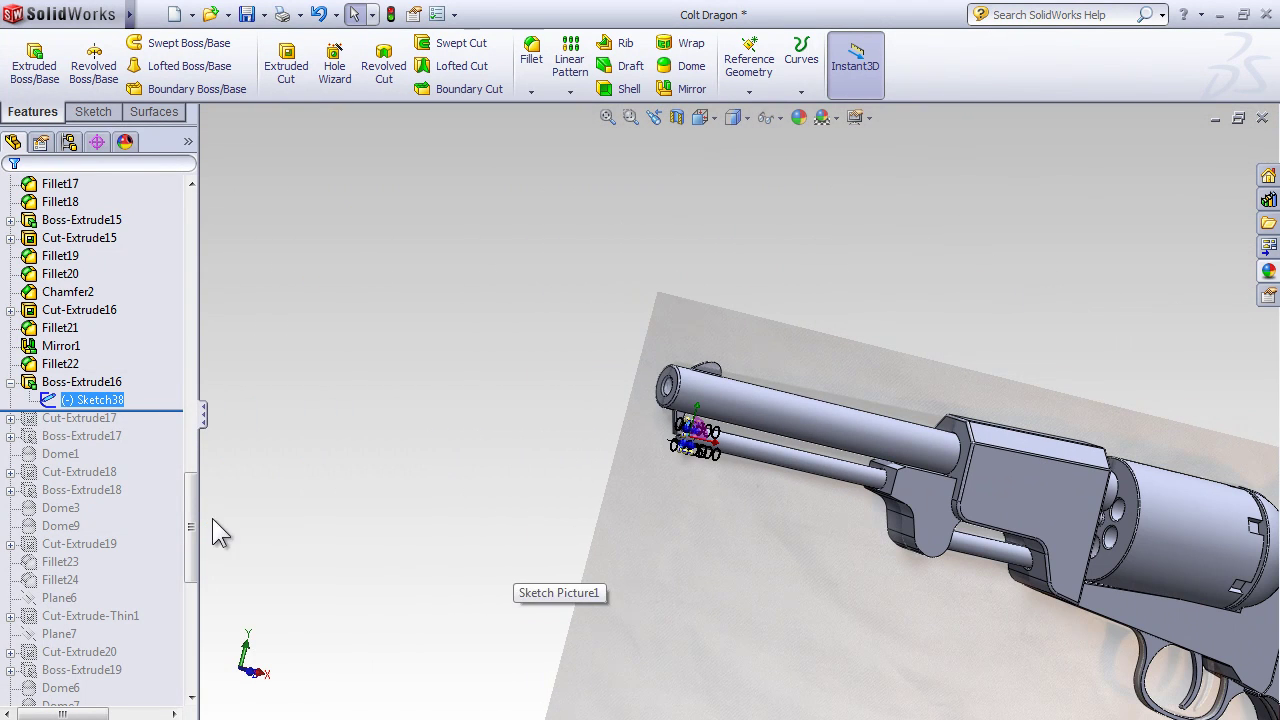
{"action": "left_click_drag", "start_coordinate": [153, 412], "coordinate": [151, 428]}
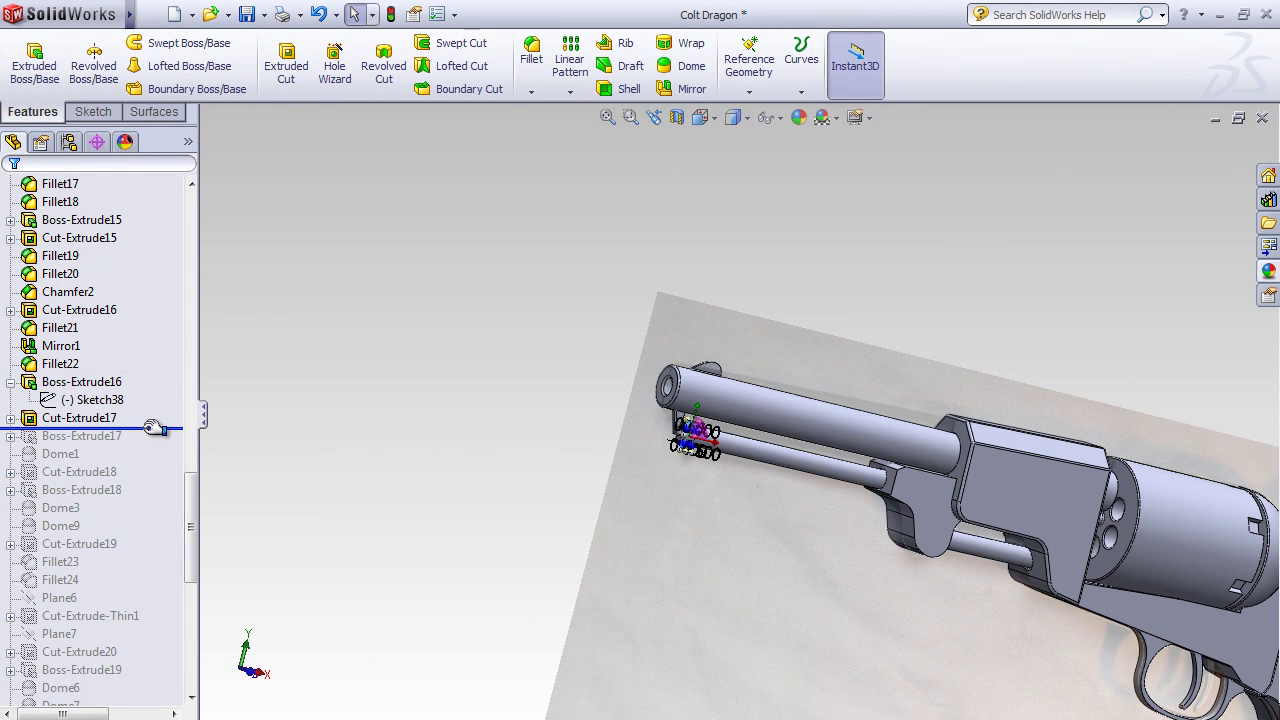
{"action": "scroll", "coordinate": [240, 448], "scroll_direction": "up", "scroll_amount": 3}
{"action": "scroll", "coordinate": [650, 446], "scroll_direction": "down", "scroll_amount": 8}
{"action": "scroll", "coordinate": [650, 440], "scroll_direction": "down", "scroll_amount": 10}
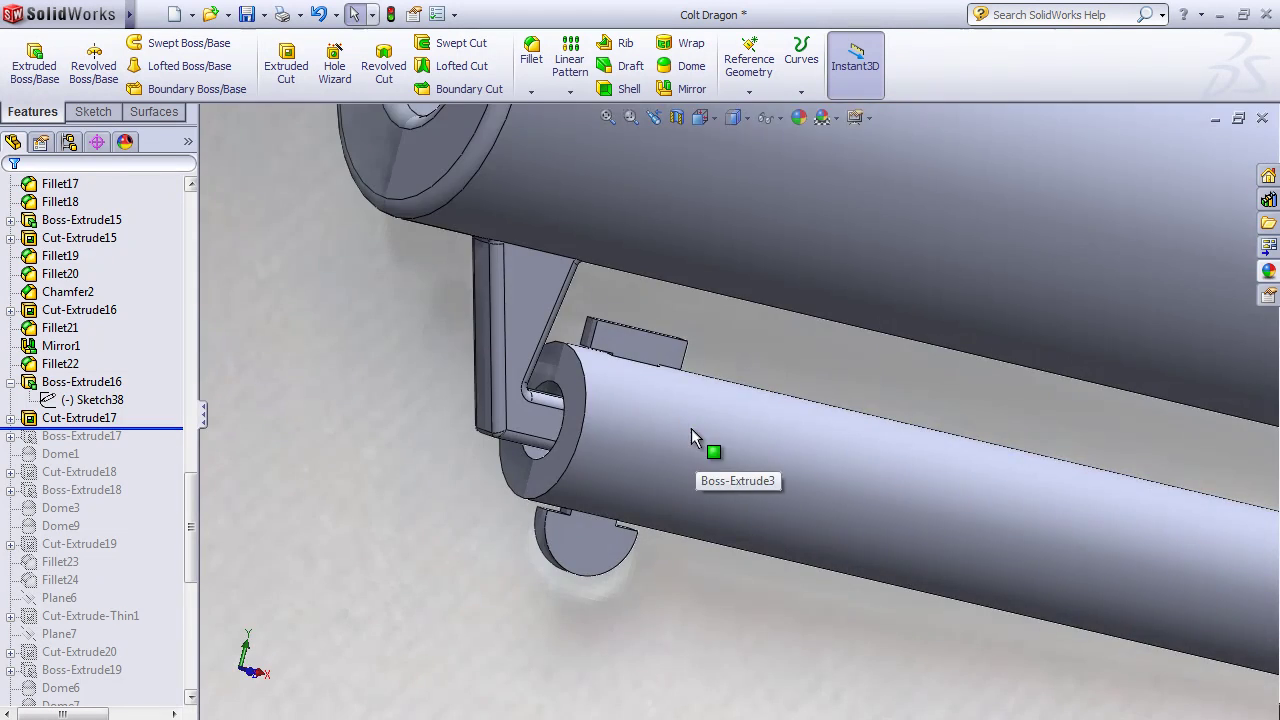
{"action": "scroll", "coordinate": [652, 378], "scroll_direction": "down", "scroll_amount": 6}
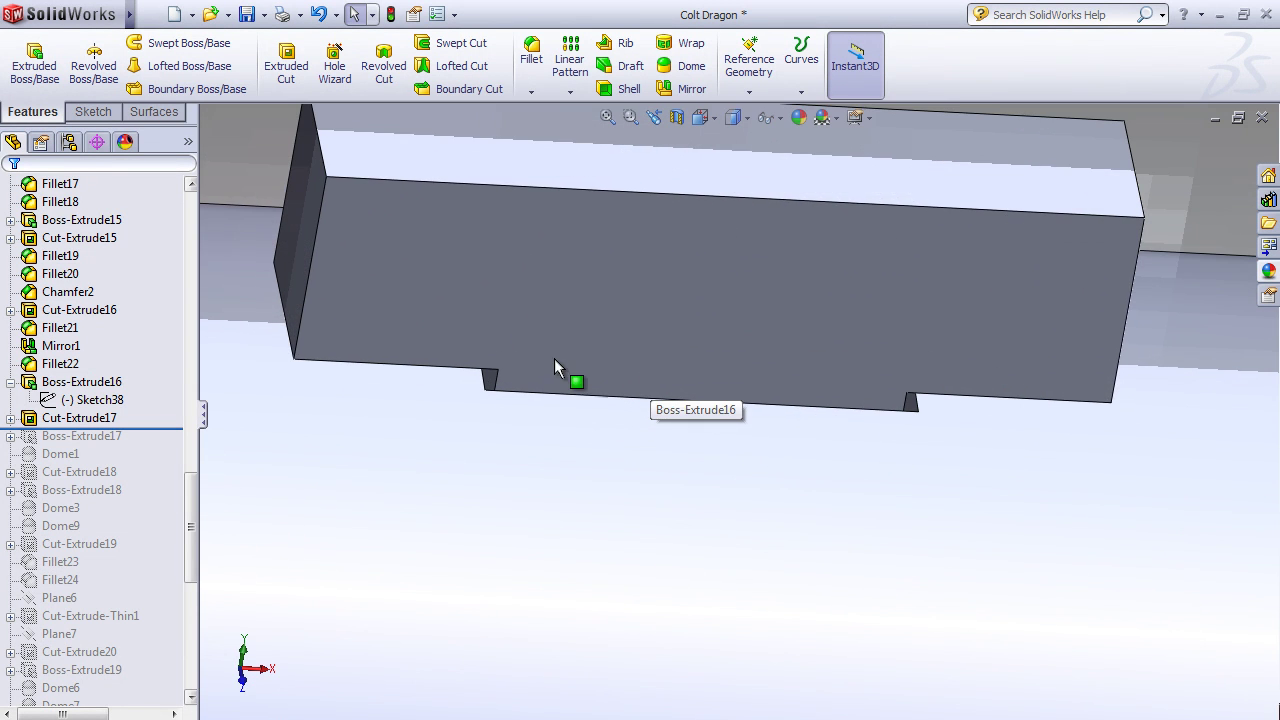
{"action": "scroll", "coordinate": [496, 395], "scroll_direction": "up", "scroll_amount": 8}
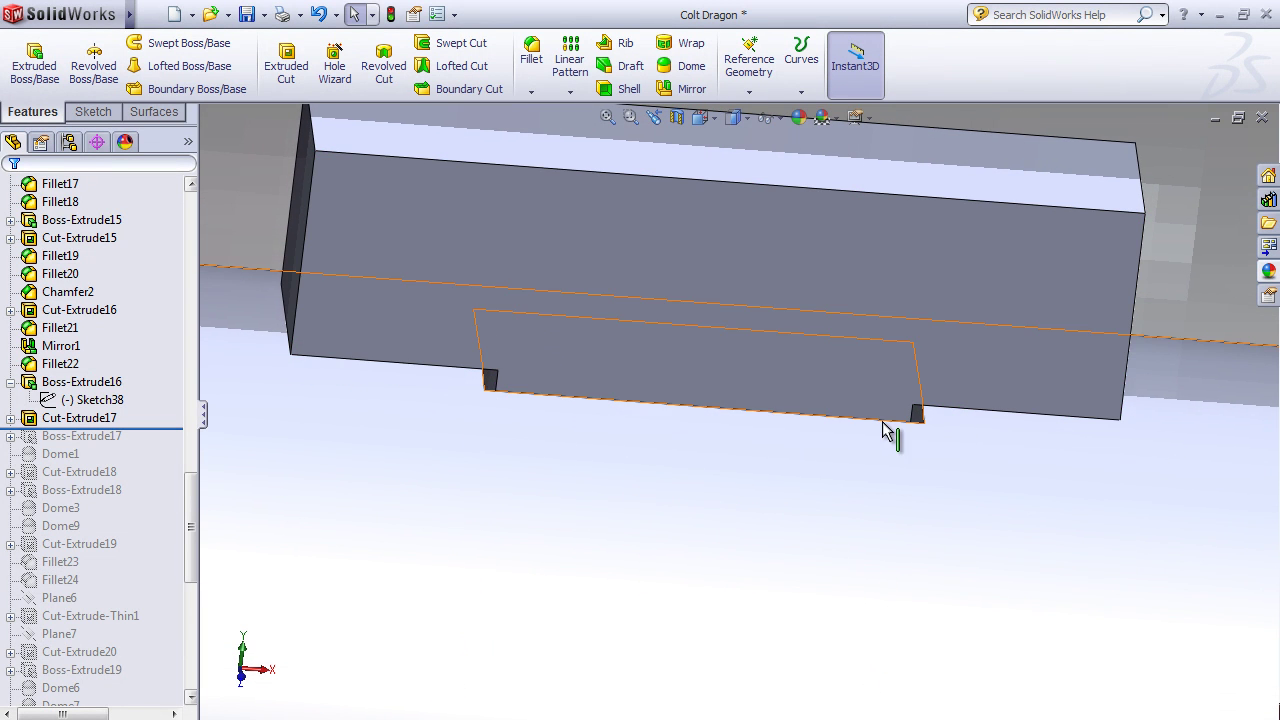
{"action": "scroll", "coordinate": [754, 410], "scroll_direction": "up", "scroll_amount": 2}
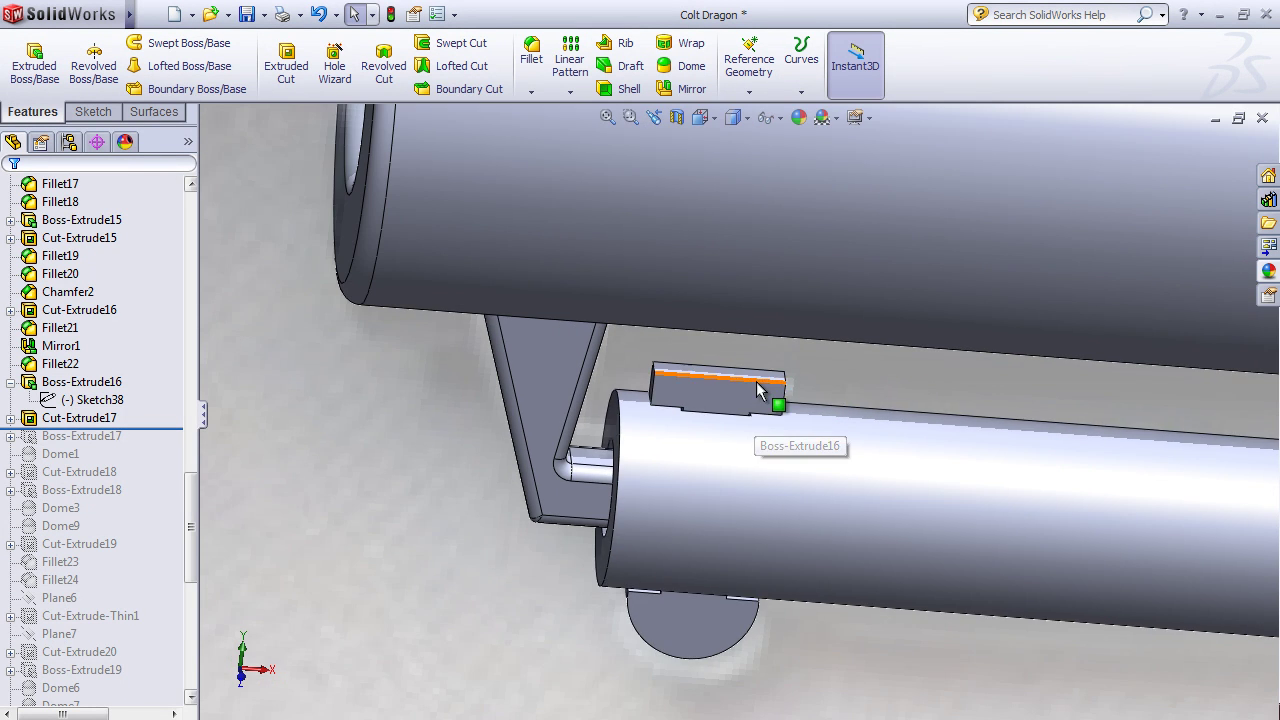